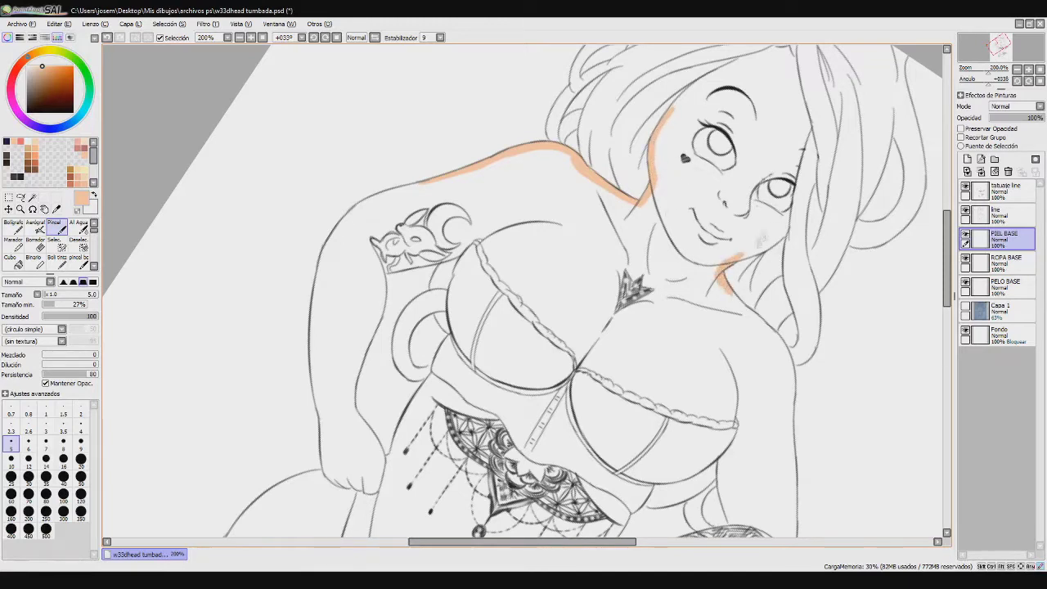
# Paint the skin-tone border along the jaw and around the eye beside the heart mark on the PIEL BASE layer
pyautogui.moveTo(744, 164); pyautogui.dragTo(709, 170)
pyautogui.click(324, 37)
pyautogui.moveTo(946, 242); pyautogui.dragTo(945, 204)
pyautogui.moveTo(547, 248); pyautogui.dragTo(571, 246)
pyautogui.hotkey('ctrl', 'z')
pyautogui.moveTo(536, 215)
pyautogui.mouseDown()
pyautogui.moveTo(556, 205)
pyautogui.moveTo(584, 219)
pyautogui.moveTo(613, 214)
pyautogui.moveTo(612, 227)
pyautogui.moveTo(639, 196)
pyautogui.moveTo(626, 183)
pyautogui.mouseUp()
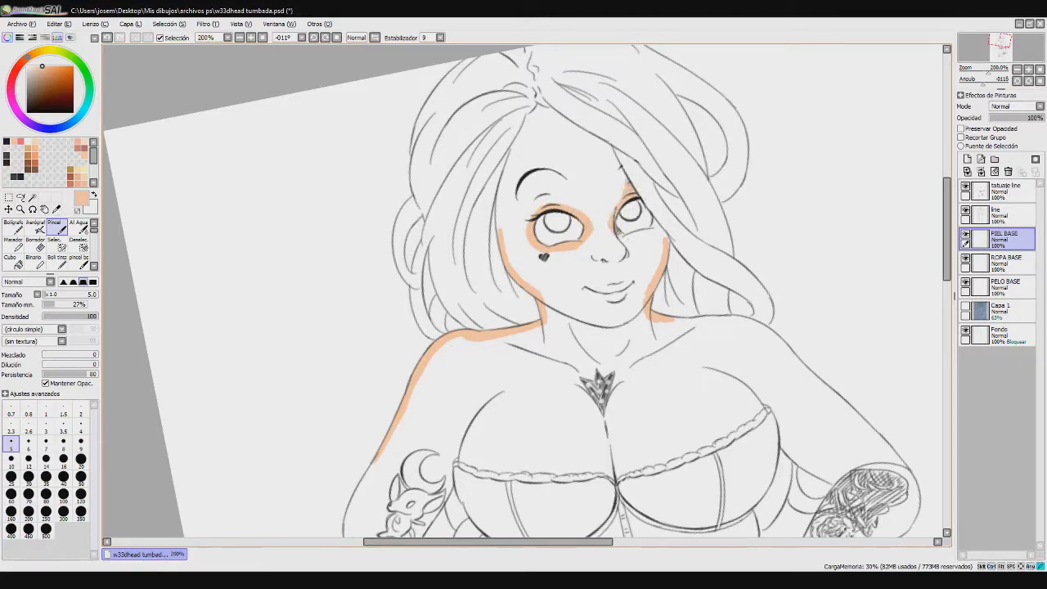
# Paint the skin-tone border around the other eye and along the hairline to close the face outline
pyautogui.moveTo(625, 238)
pyautogui.mouseDown()
pyautogui.moveTo(660, 237)
pyautogui.moveTo(630, 232)
pyautogui.mouseUp()
pyautogui.click(374, 38)
pyautogui.press('End')
pyautogui.press('End')
pyautogui.press('End')
pyautogui.moveTo(446, 166); pyautogui.dragTo(423, 185)
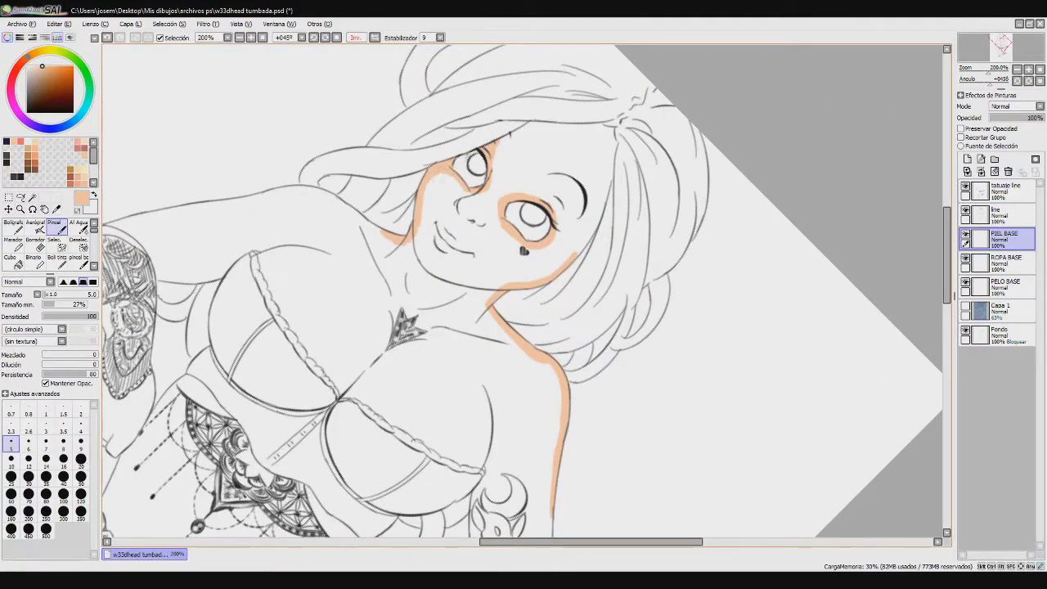
pyautogui.moveTo(534, 125)
pyautogui.mouseDown()
pyautogui.moveTo(615, 129)
pyautogui.moveTo(615, 165)
pyautogui.mouseUp()
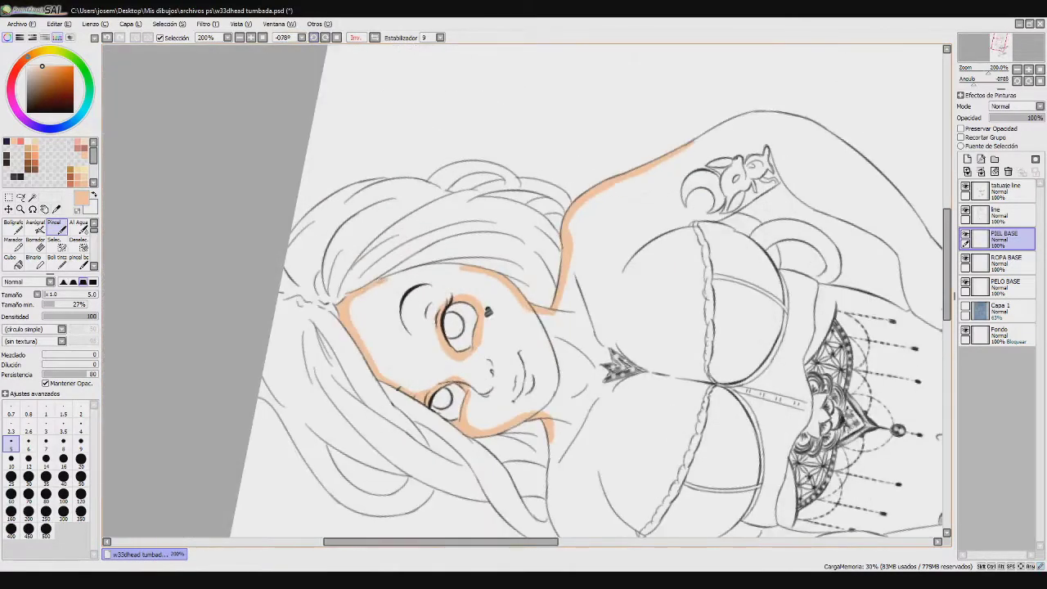
pyautogui.moveTo(388, 276)
pyautogui.mouseDown()
pyautogui.moveTo(482, 270)
pyautogui.moveTo(456, 268)
pyautogui.moveTo(502, 282)
pyautogui.mouseUp()
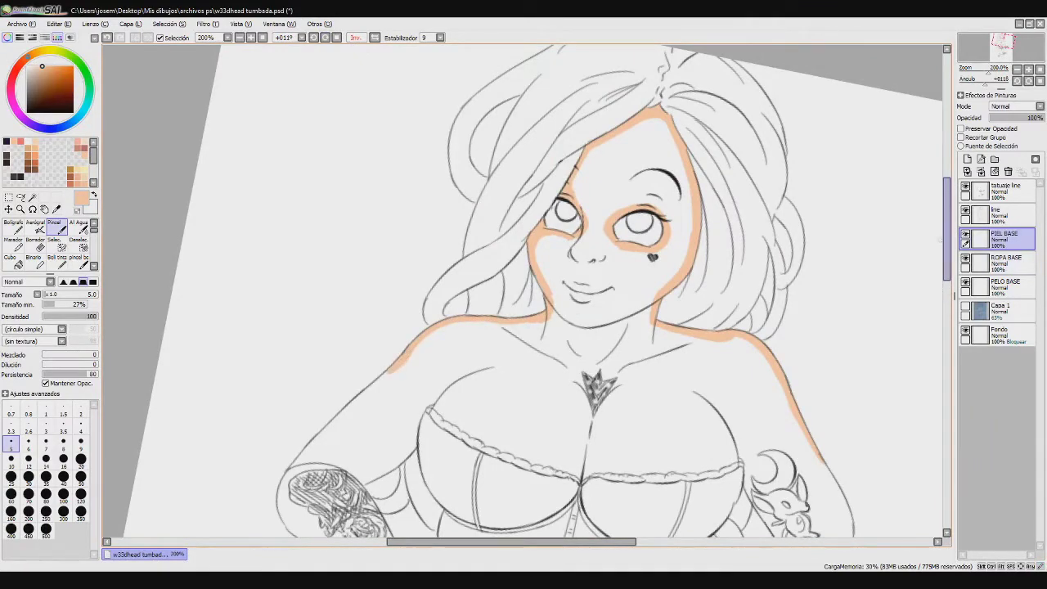
# Paint the skin-tone border down the tattooed arm's upper part and along the bodice's lace trim, then undo the last stroke
pyautogui.moveTo(947, 241); pyautogui.dragTo(946, 284)
pyautogui.moveTo(359, 280)
pyautogui.mouseDown()
pyautogui.moveTo(376, 270)
pyautogui.moveTo(372, 303)
pyautogui.mouseUp()
pyautogui.moveTo(291, 263)
pyautogui.mouseDown()
pyautogui.moveTo(328, 227)
pyautogui.moveTo(285, 267)
pyautogui.moveTo(279, 295)
pyautogui.moveTo(402, 154)
pyautogui.mouseUp()
pyautogui.moveTo(425, 201); pyautogui.dragTo(397, 258)
pyautogui.moveTo(436, 194)
pyautogui.mouseDown()
pyautogui.moveTo(446, 195)
pyautogui.moveTo(430, 205)
pyautogui.moveTo(469, 236)
pyautogui.moveTo(445, 288)
pyautogui.moveTo(556, 232)
pyautogui.mouseUp()
pyautogui.hotkey('ctrl', 'z')
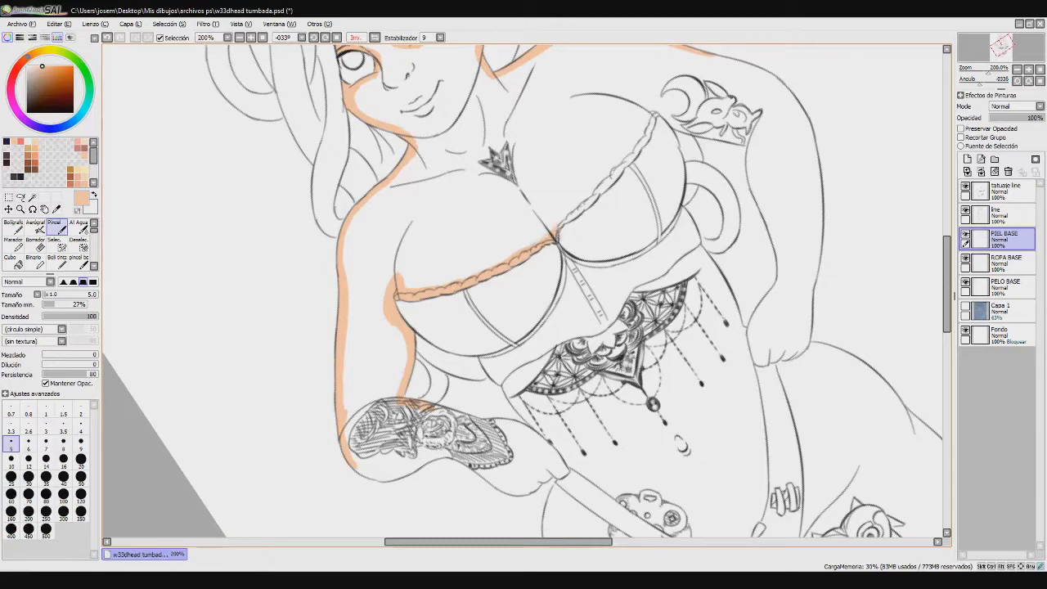
# Extend the skin-tone border along the rest of the bodice's lace trim and clean up the overshoot with the eraser
pyautogui.press('End')
pyautogui.press('End')
pyautogui.press('End')
pyautogui.press('End')
pyautogui.press('e')
pyautogui.moveTo(582, 283); pyautogui.dragTo(703, 270)
pyautogui.press('b')
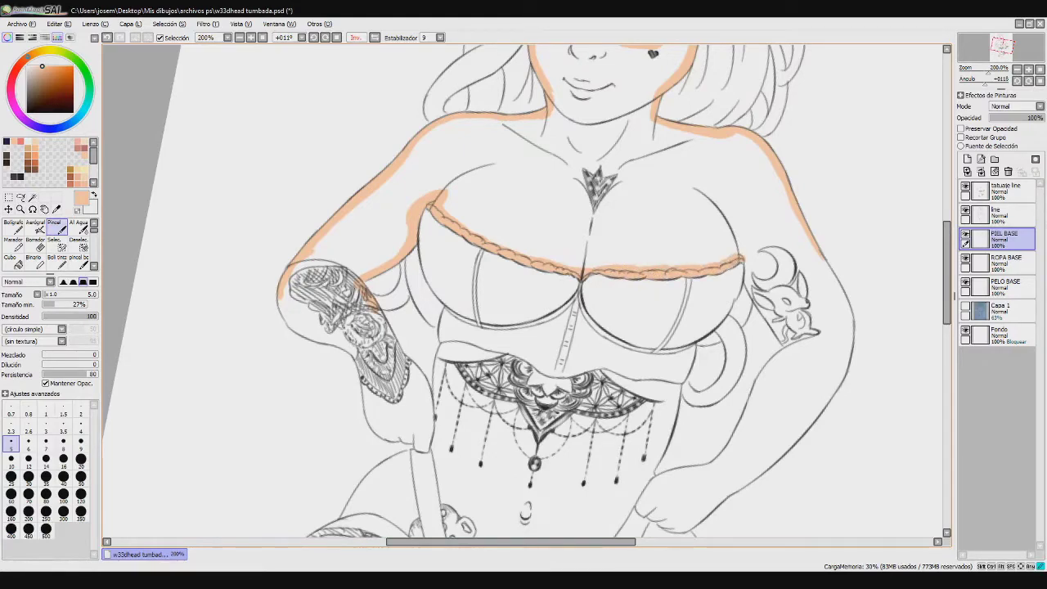
# Hide the tatuaje line layer, paint the skin-tone border along the inner forearm, and show the layer again
pyautogui.moveTo(947, 274); pyautogui.dragTo(947, 308)
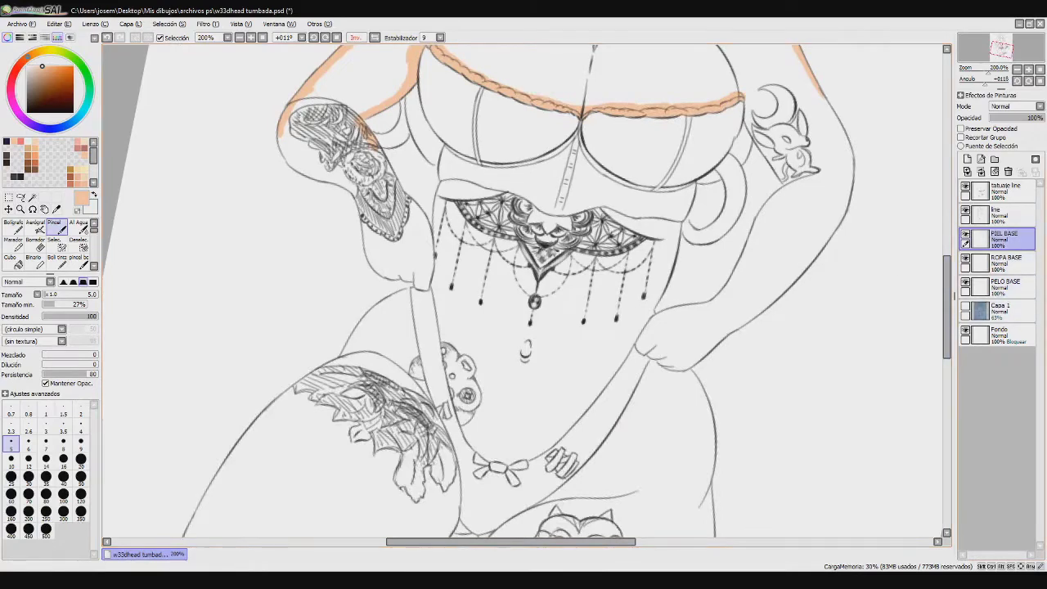
pyautogui.click(965, 186)
pyautogui.moveTo(377, 149); pyautogui.dragTo(398, 188)
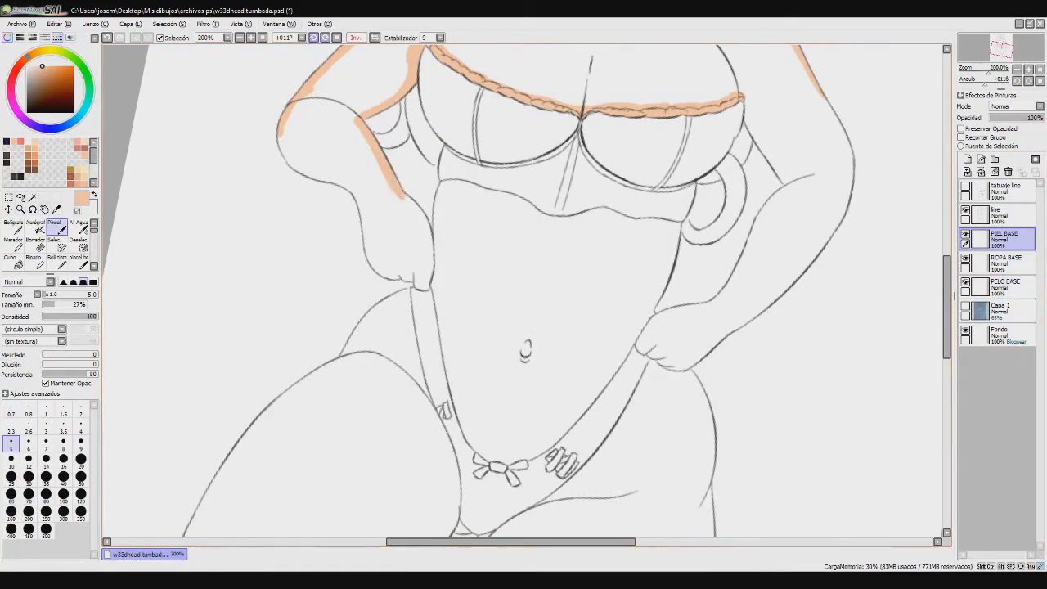
pyautogui.press('Delete')
pyautogui.press('Delete')
pyautogui.press('Delete')
pyautogui.moveTo(366, 274)
pyautogui.mouseDown()
pyautogui.moveTo(422, 298)
pyautogui.moveTo(414, 279)
pyautogui.mouseUp()
pyautogui.click(965, 186)
# Undo the last stroke and paint the skin-tone border along the wrist and hand of the tattooed arm
pyautogui.click(325, 38)
pyautogui.press('End')
pyautogui.press('End')
pyautogui.press('End')
pyautogui.press('End')
pyautogui.press('End')
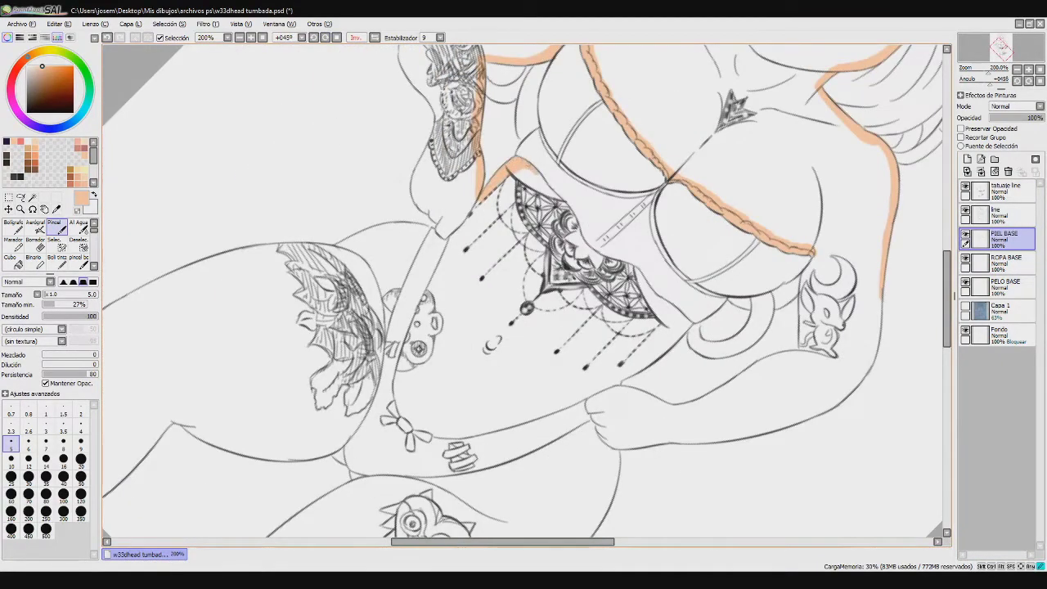
pyautogui.hotkey('ctrl', 'z')
pyautogui.moveTo(467, 217); pyautogui.dragTo(446, 236)
pyautogui.moveTo(418, 203); pyautogui.dragTo(436, 216)
pyautogui.moveTo(424, 161); pyautogui.dragTo(420, 207)
# Paint the skin-tone border along the outer forearm and elbow to close the tattooed arm's outline
pyautogui.moveTo(946, 262); pyautogui.dragTo(946, 222)
pyautogui.press('End')
pyautogui.press('End')
pyautogui.press('End')
pyautogui.press('End')
pyautogui.press('End')
pyautogui.press('End')
pyautogui.moveTo(450, 192)
pyautogui.mouseDown()
pyautogui.moveTo(506, 200)
pyautogui.moveTo(558, 169)
pyautogui.mouseUp()
pyautogui.moveTo(517, 201); pyautogui.dragTo(574, 174)
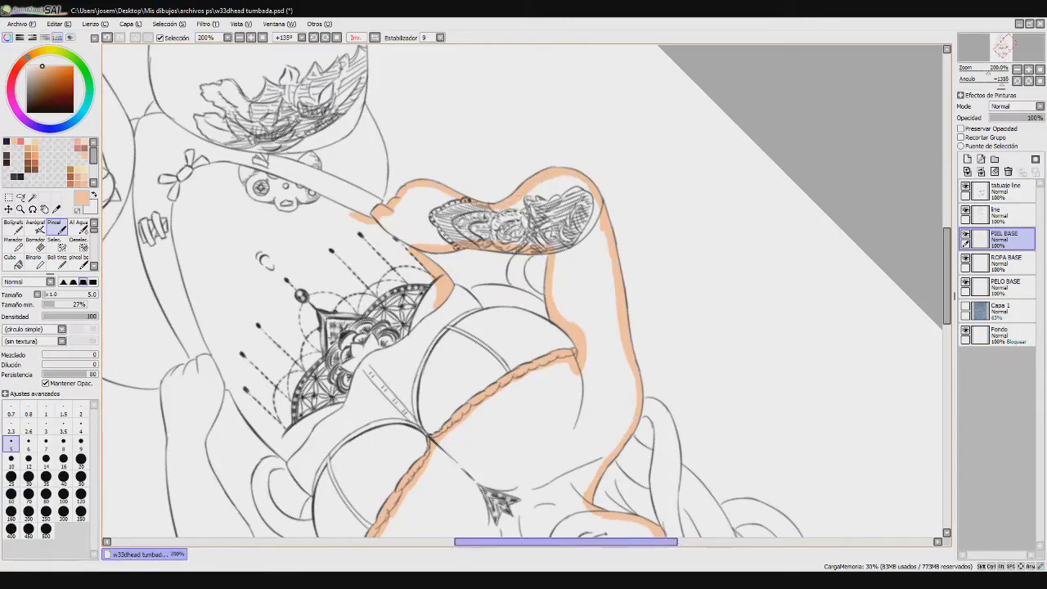
# Paint the skin-tone border along the waist and the upper edge of the waistband down to the bow, undoing the last stroke
pyautogui.moveTo(564, 542); pyautogui.dragTo(500, 541)
pyautogui.moveTo(426, 182)
pyautogui.mouseDown()
pyautogui.moveTo(416, 237)
pyautogui.moveTo(435, 176)
pyautogui.moveTo(494, 167)
pyautogui.mouseUp()
pyautogui.moveTo(442, 186); pyautogui.dragTo(479, 173)
pyautogui.press('Delete')
pyautogui.press('Delete')
pyautogui.press('Delete')
pyautogui.moveTo(410, 231); pyautogui.dragTo(507, 190)
pyautogui.hotkey('ctrl', 'z')
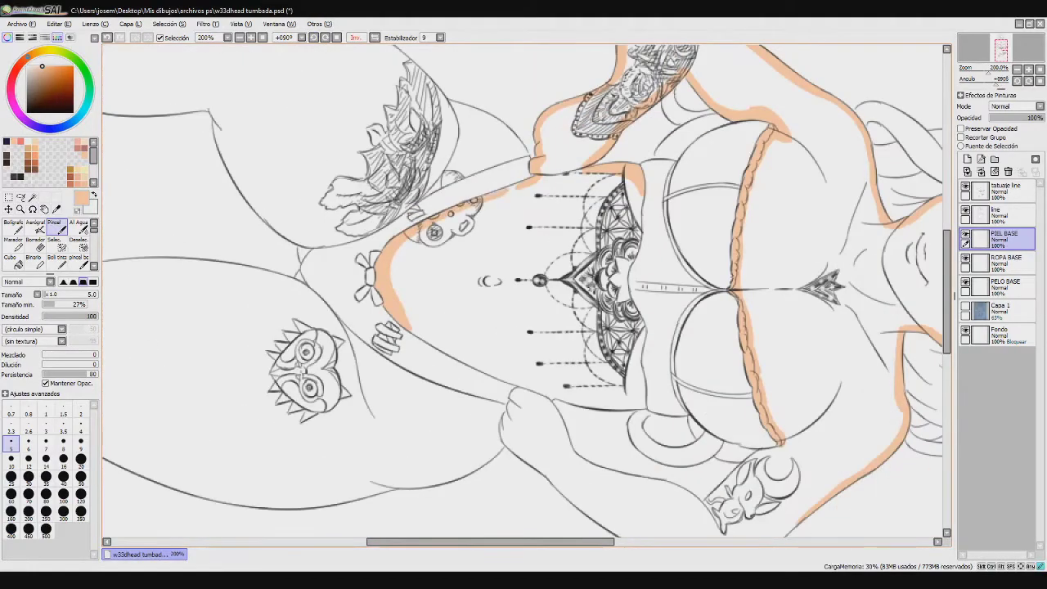
# Flip and rotate the canvas, then paint the skin-tone border along the other half of the waistband up to the hand
pyautogui.press('h')
pyautogui.press('End')
pyautogui.press('End')
pyautogui.press('End')
pyautogui.press('End')
pyautogui.press('End')
pyautogui.press('End')
pyautogui.press('End')
pyautogui.press('End')
pyautogui.press('End')
pyautogui.moveTo(433, 217); pyautogui.dragTo(517, 205)
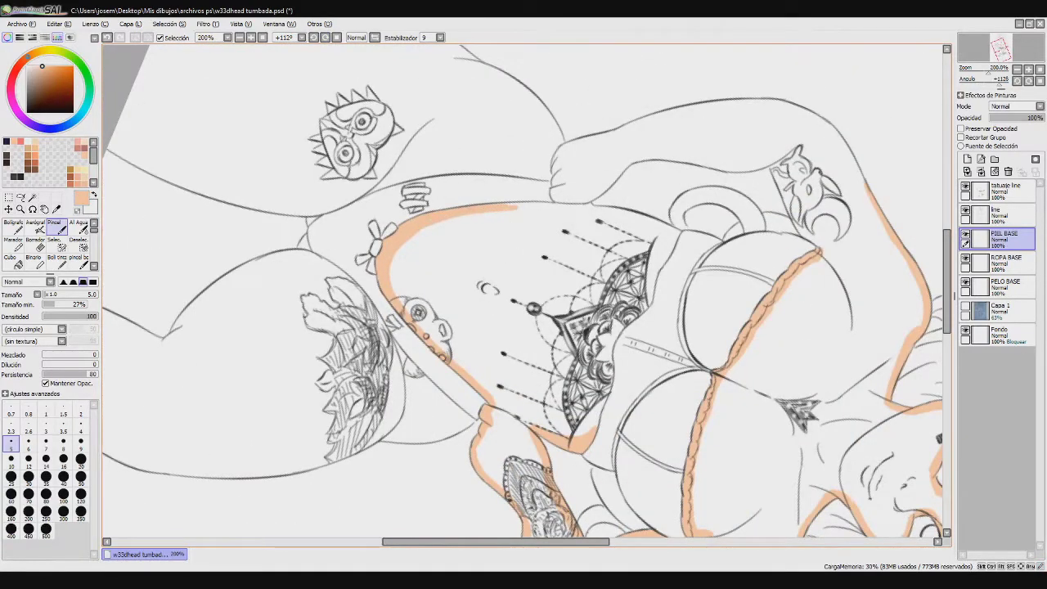
pyautogui.moveTo(565, 196); pyautogui.dragTo(554, 193)
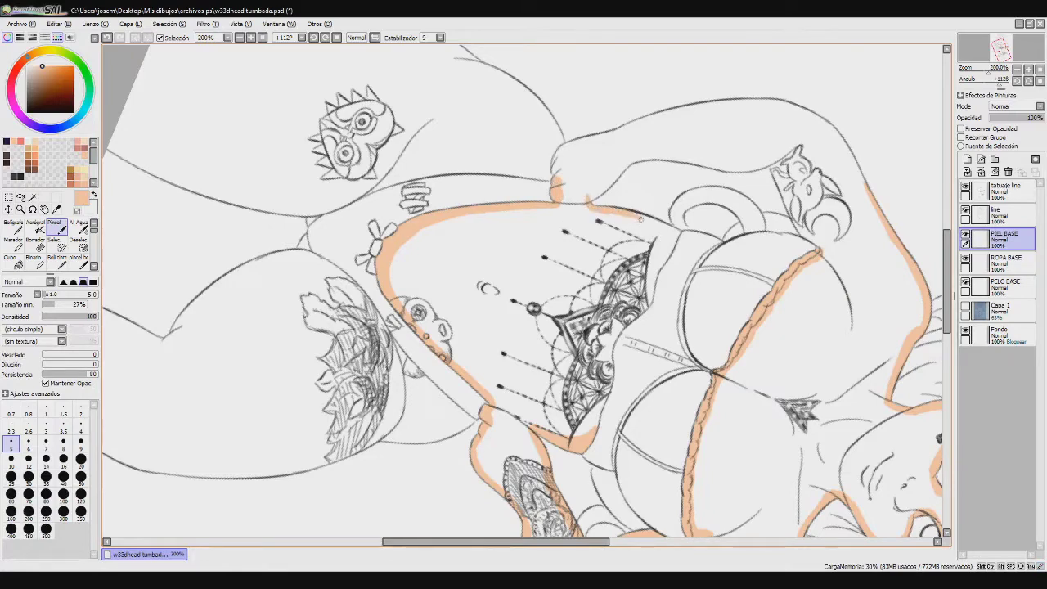
# Paint the skin-tone border along the waist side and both edges of the forearm on the fox-tattoo arm
pyautogui.scroll(2, 556, 211)
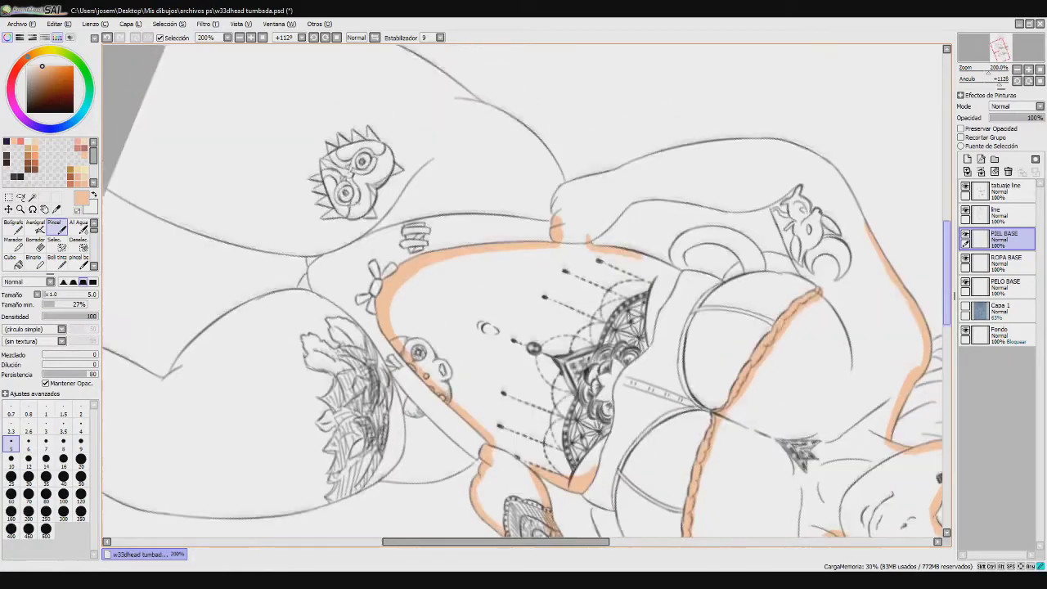
pyautogui.moveTo(588, 242)
pyautogui.mouseDown()
pyautogui.moveTo(631, 203)
pyautogui.moveTo(663, 198)
pyautogui.mouseUp()
pyautogui.moveTo(642, 262); pyautogui.dragTo(669, 275)
pyautogui.moveTo(658, 199); pyautogui.dragTo(713, 209)
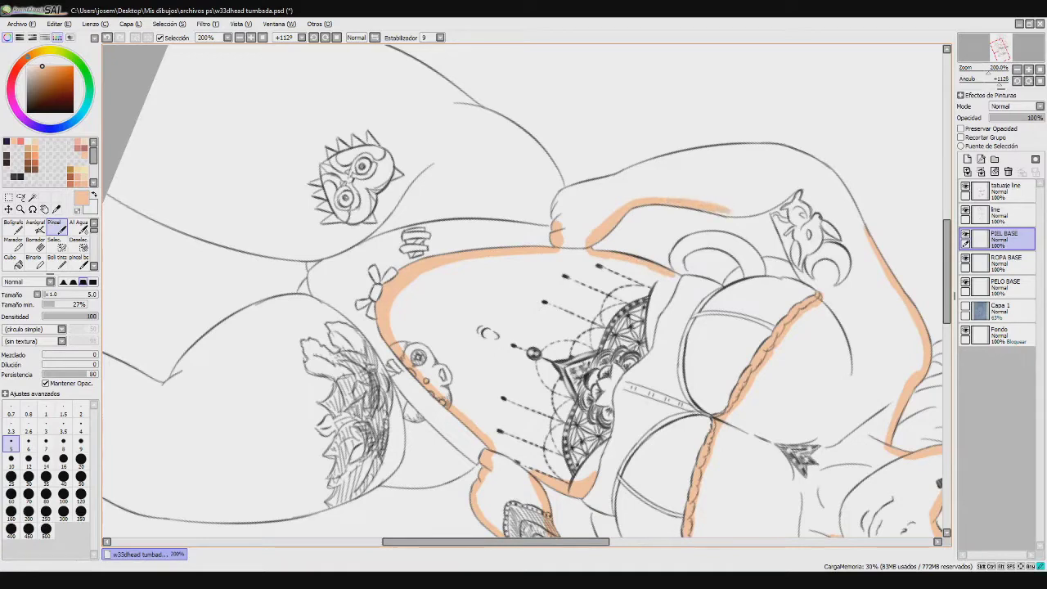
pyautogui.moveTo(563, 191)
pyautogui.mouseDown()
pyautogui.moveTo(720, 148)
pyautogui.moveTo(803, 153)
pyautogui.mouseUp()
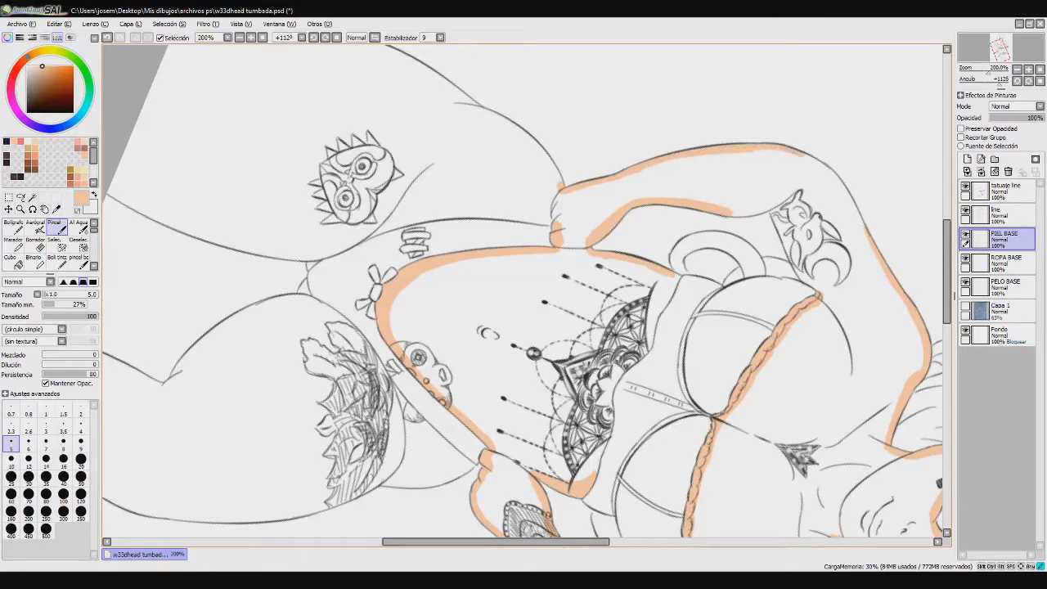
# Close the skin-tone border around the elbow and upper arm beside the fox tattoo
pyautogui.press('Delete')
pyautogui.press('Delete')
pyautogui.press('Delete')
pyautogui.press('Delete')
pyautogui.press('Delete')
pyautogui.moveTo(574, 237)
pyautogui.mouseDown()
pyautogui.moveTo(591, 197)
pyautogui.moveTo(654, 212)
pyautogui.moveTo(689, 207)
pyautogui.mouseUp()
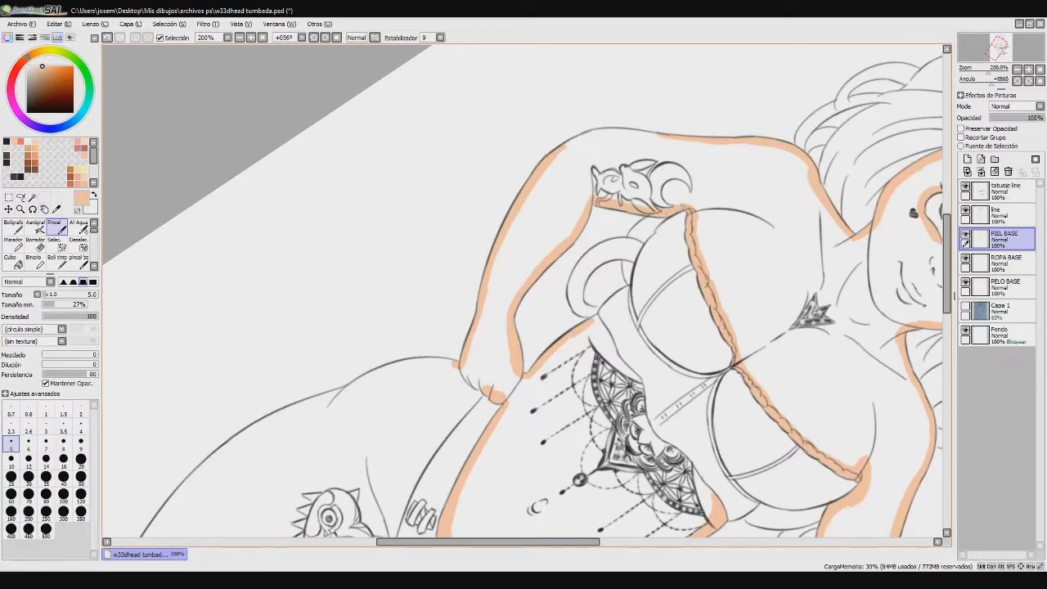
pyautogui.moveTo(563, 149); pyautogui.dragTo(622, 130)
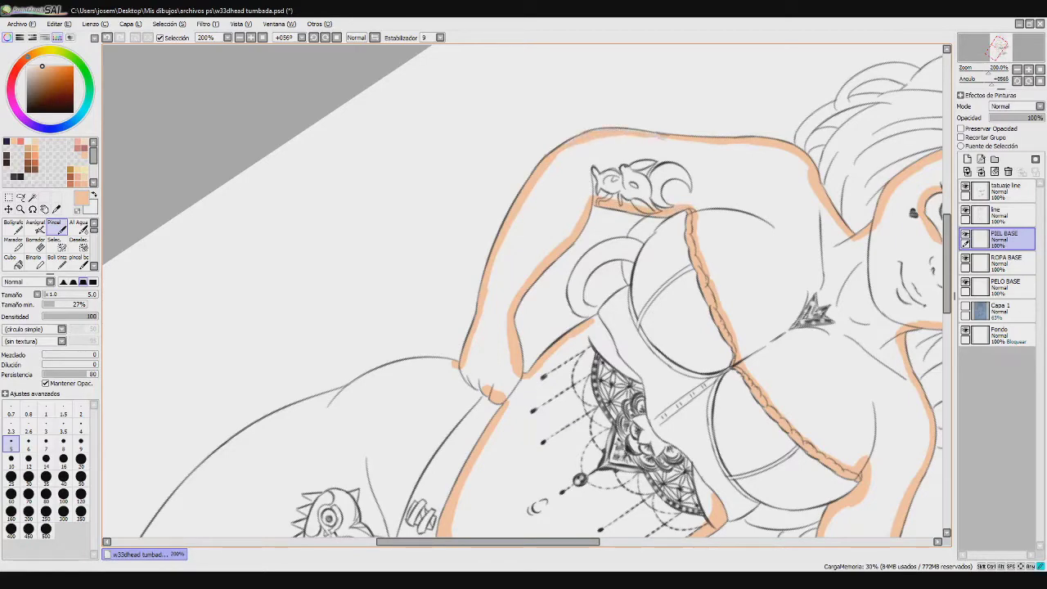
pyautogui.scroll(-3, 527, 291)
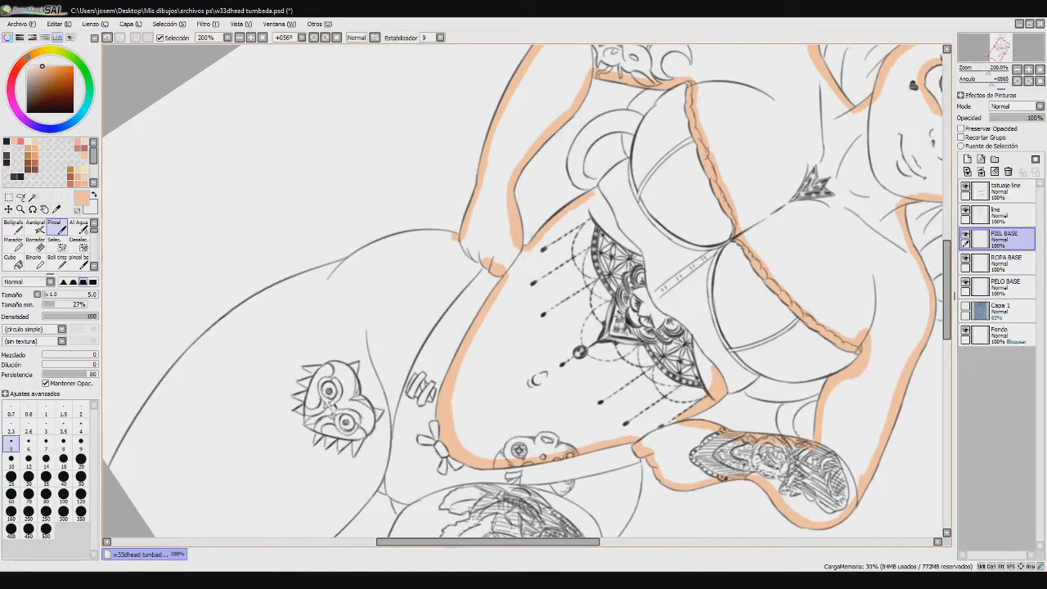
pyautogui.scroll(-3, 526, 291)
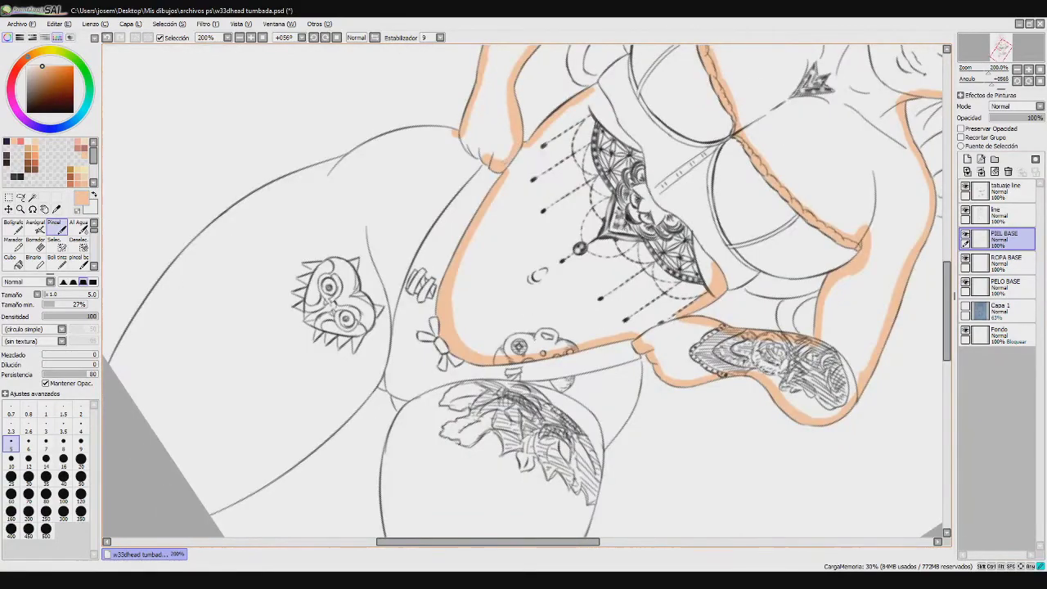
pyautogui.click(14, 261)
pyautogui.click(523, 262)
pyautogui.hotkey('ctrl', 'z')
pyautogui.click(57, 228)
# Paint the skin-tone border along the bodice's lower edge above the belly tattoo, undoing the last stroke
pyautogui.press('Delete')
pyautogui.press('Delete')
pyautogui.press('Delete')
pyautogui.press('Delete')
pyautogui.press('Delete')
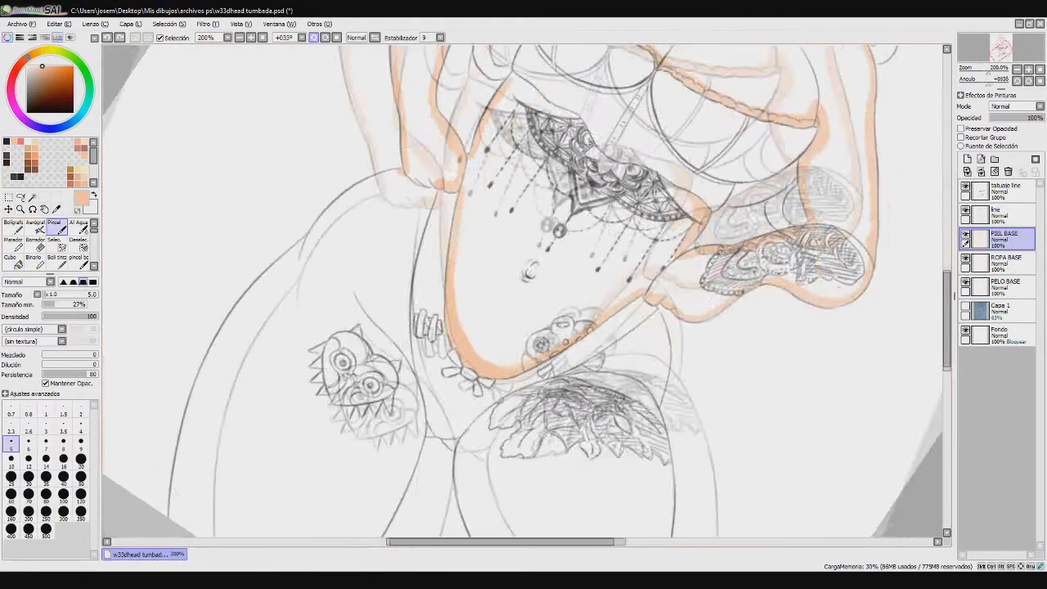
pyautogui.moveTo(409, 204)
pyautogui.mouseDown()
pyautogui.moveTo(511, 221)
pyautogui.moveTo(610, 207)
pyautogui.mouseUp()
pyautogui.hotkey('ctrl', 'z')
pyautogui.click(13, 262)
pyautogui.click(499, 360)
pyautogui.hotkey('ctrl', 'z')
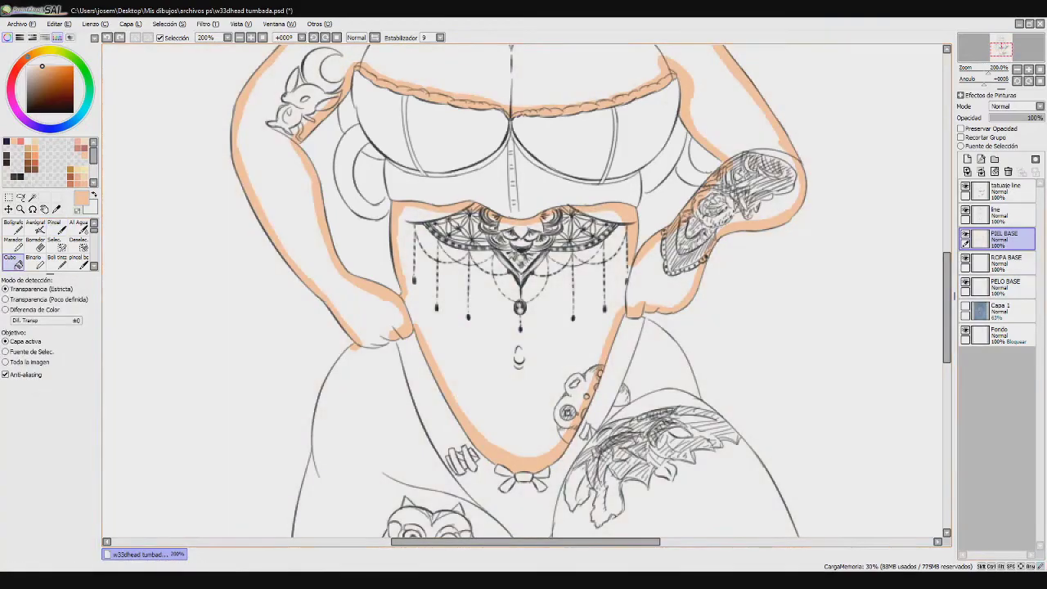
# Check the border for gaps, fill the outlined upper body with the skin tone, and return to the brush
pyautogui.scroll(3, 524, 291)
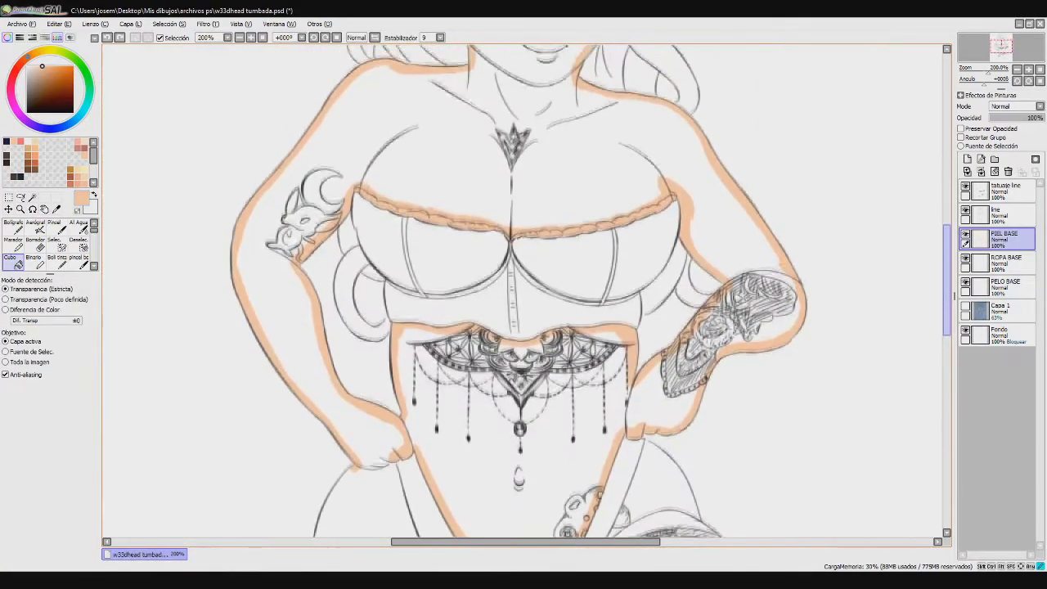
pyautogui.scroll(-3, 524, 290)
pyautogui.press('b')
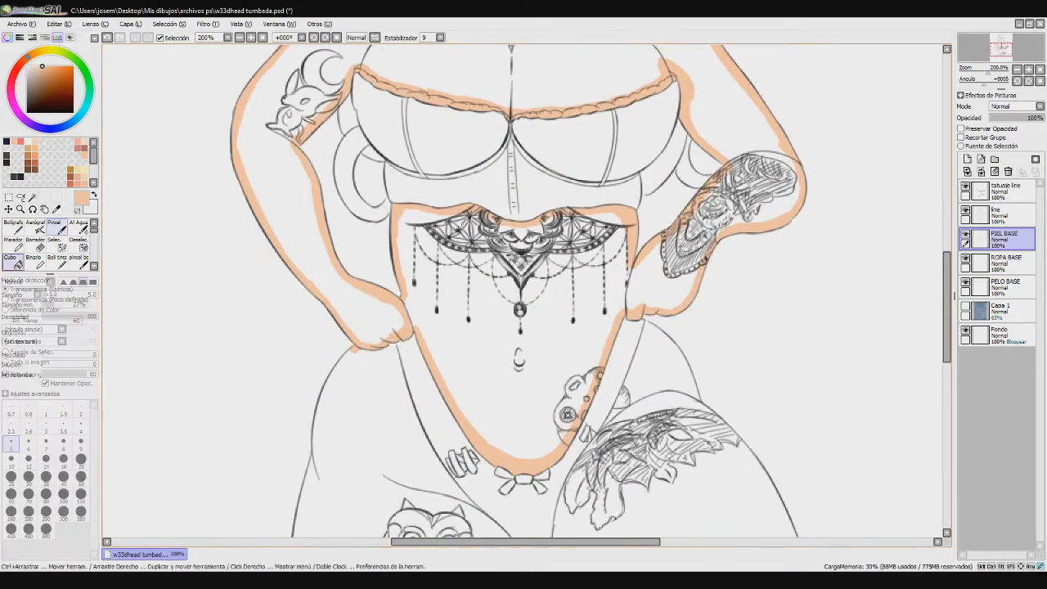
pyautogui.click(13, 262)
pyautogui.click(499, 360)
pyautogui.click(56, 227)
# Paint the small skin areas showing through the waistband's side ties, switching between brush and eraser to tidy them
pyautogui.click(263, 37)
pyautogui.click(251, 37)
pyautogui.click(262, 38)
pyautogui.click(251, 38)
pyautogui.click(251, 38)
pyautogui.click(251, 37)
pyautogui.moveTo(470, 512); pyautogui.dragTo(507, 333)
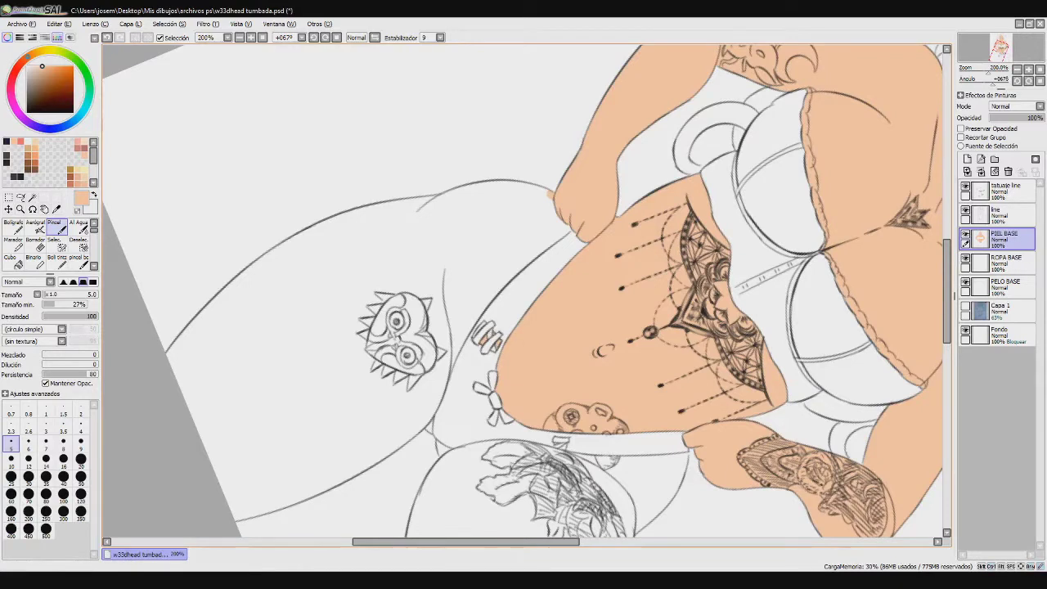
pyautogui.press('e')
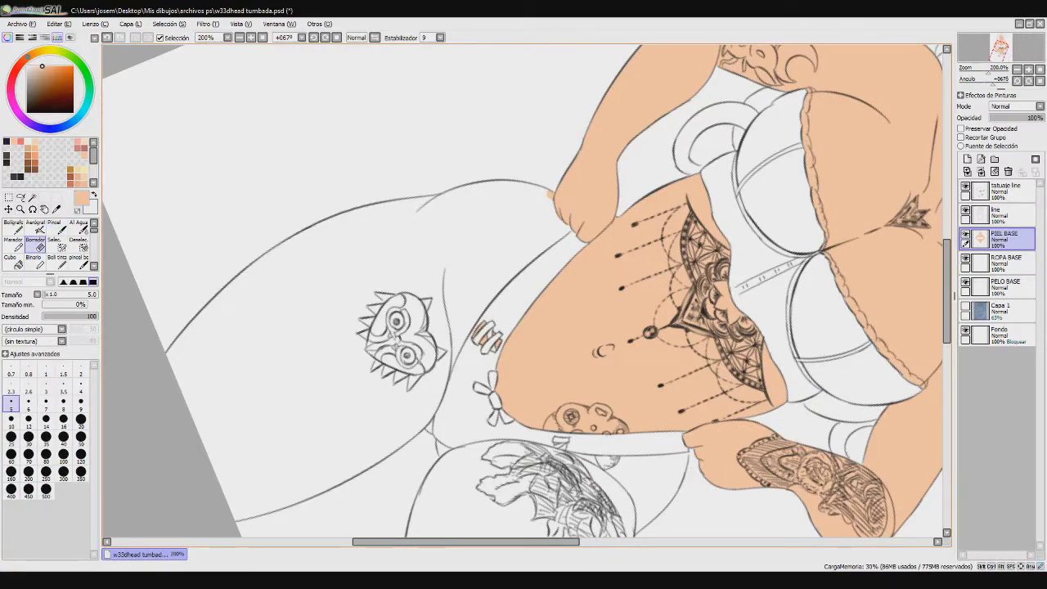
pyautogui.press('b')
pyautogui.scroll(-3, 523, 290)
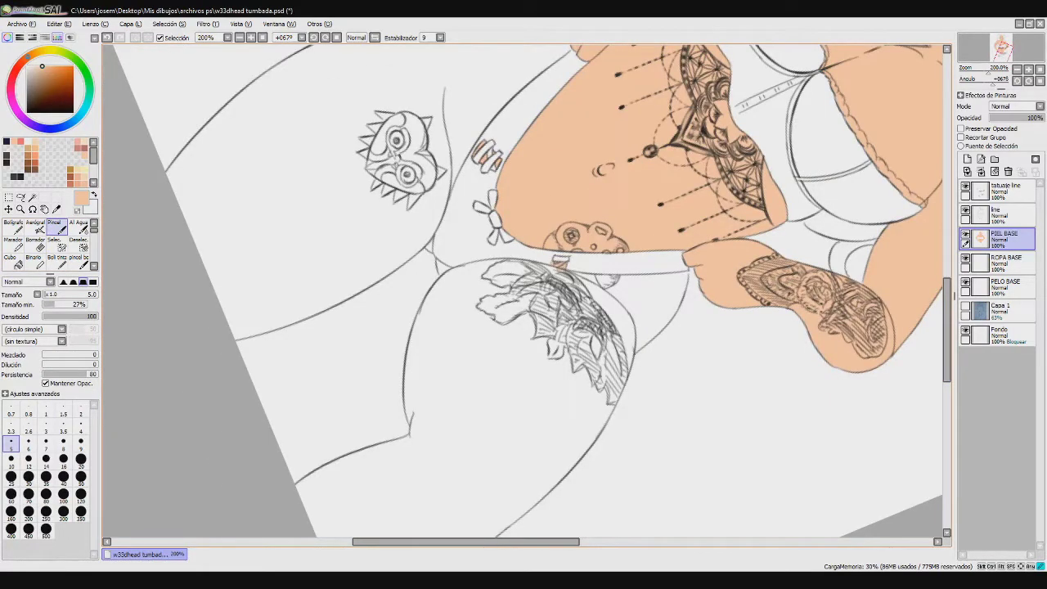
pyautogui.press('e')
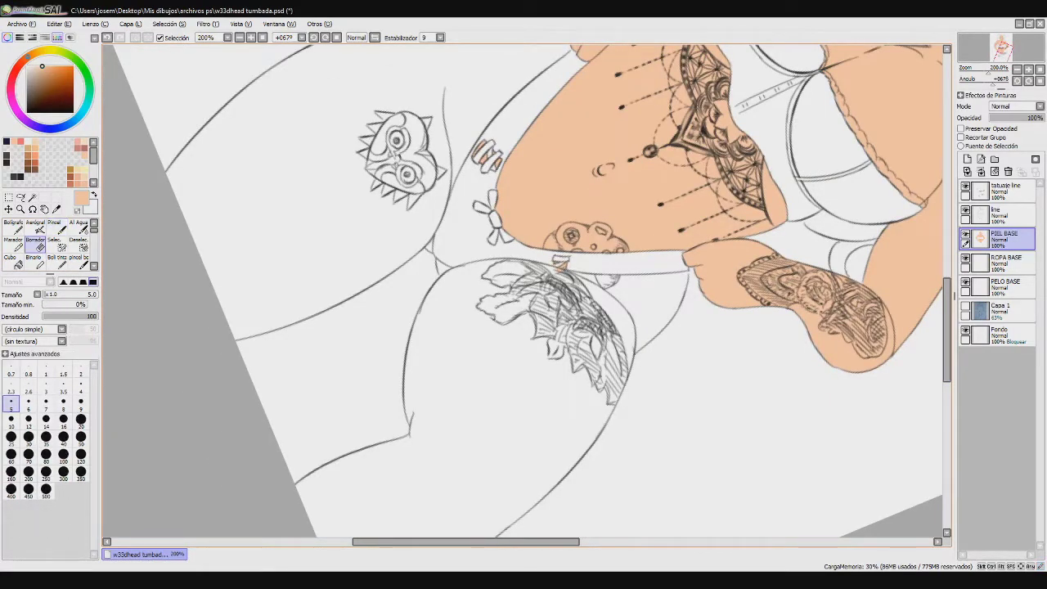
pyautogui.press('b')
# Paint the skin-tone border under the waistband and along the upper contour of the dragon-tattoo thigh
pyautogui.moveTo(607, 278); pyautogui.dragTo(658, 276)
pyautogui.moveTo(559, 266)
pyautogui.mouseDown()
pyautogui.moveTo(467, 265)
pyautogui.moveTo(440, 278)
pyautogui.moveTo(450, 270)
pyautogui.moveTo(419, 327)
pyautogui.mouseUp()
pyautogui.hotkey('ctrl', 'z')
pyautogui.moveTo(441, 288); pyautogui.dragTo(468, 272)
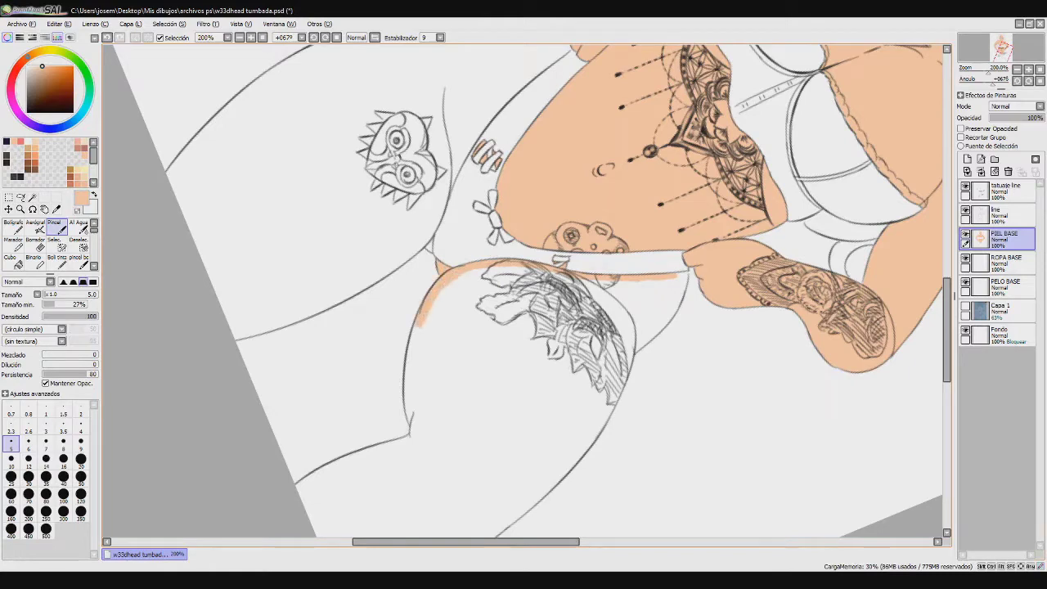
pyautogui.press('e')
pyautogui.click(1005, 215)
pyautogui.press('v')
pyautogui.click(1004, 239)
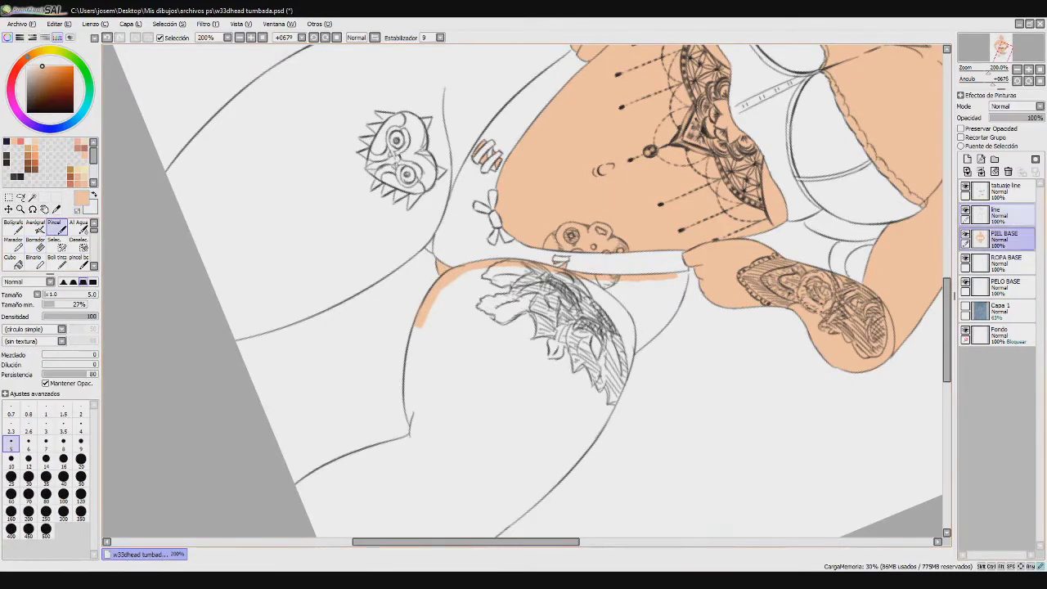
# Continue the skin-tone border around the knee and the thigh's outer contour until the tattooed leg is fully enclosed
pyautogui.scroll(-3, 327, 368)
pyautogui.moveTo(296, 377)
pyautogui.mouseDown()
pyautogui.moveTo(404, 329)
pyautogui.moveTo(410, 307)
pyautogui.mouseUp()
pyautogui.moveTo(421, 214); pyautogui.dragTo(408, 288)
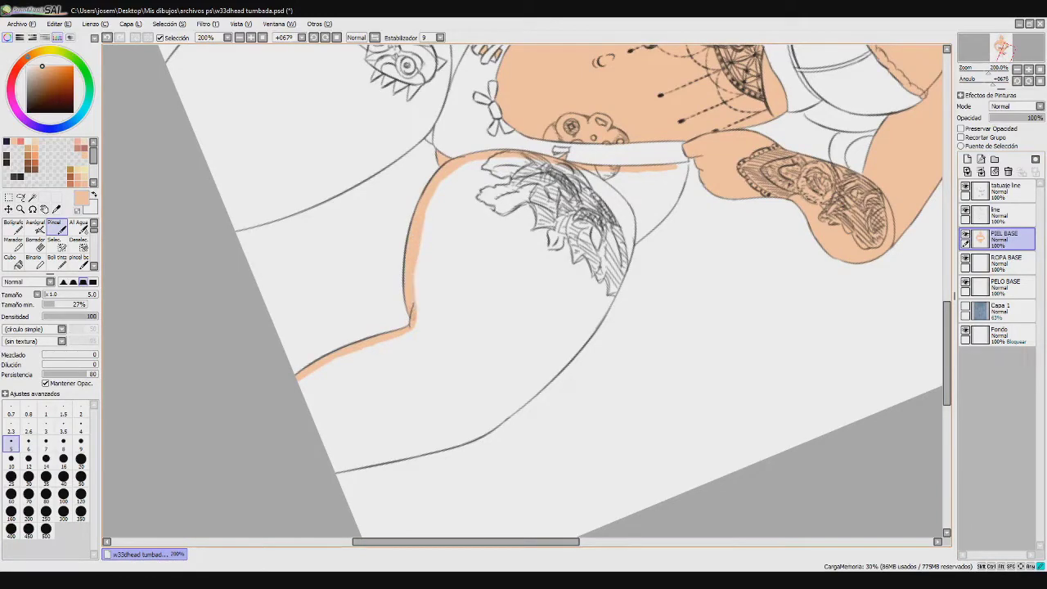
pyautogui.click(313, 37)
pyautogui.moveTo(327, 260)
pyautogui.mouseDown()
pyautogui.moveTo(325, 271)
pyautogui.moveTo(339, 253)
pyautogui.moveTo(493, 212)
pyautogui.moveTo(597, 212)
pyautogui.moveTo(670, 223)
pyautogui.moveTo(784, 293)
pyautogui.mouseUp()
# Fill the enclosed tattooed leg with the skin tone and return to the brush
pyautogui.click(251, 37)
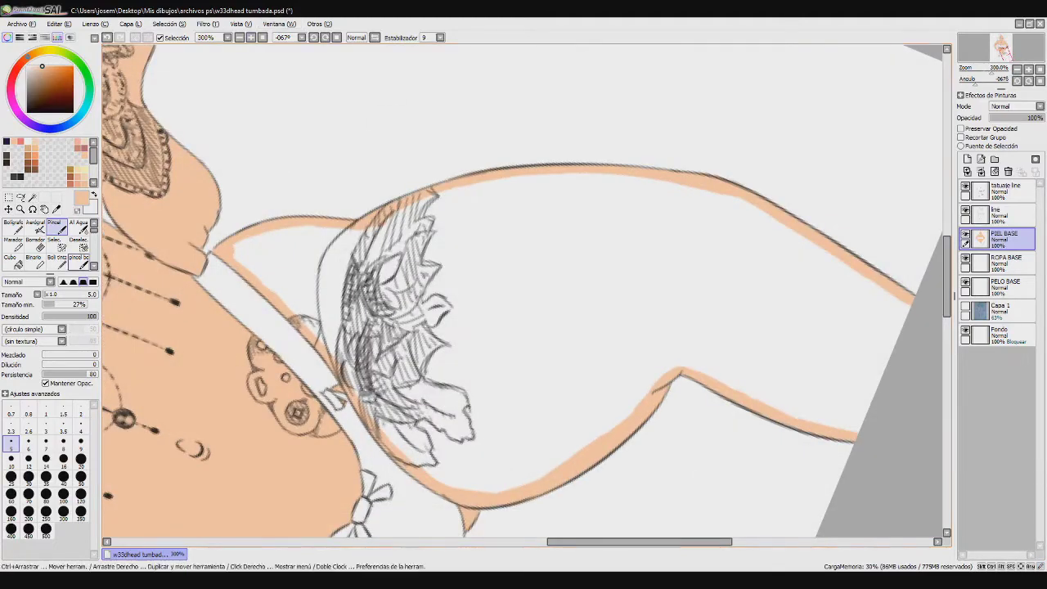
pyautogui.click(17, 262)
pyautogui.click(605, 286)
pyautogui.click(56, 228)
# Paint the skin-tone border on the owl-tattoo thigh along the underwear edge, from the hand to the crotch
pyautogui.click(263, 38)
pyautogui.click(251, 37)
pyautogui.moveTo(523, 147); pyautogui.dragTo(671, 319)
pyautogui.scroll(3, 524, 291)
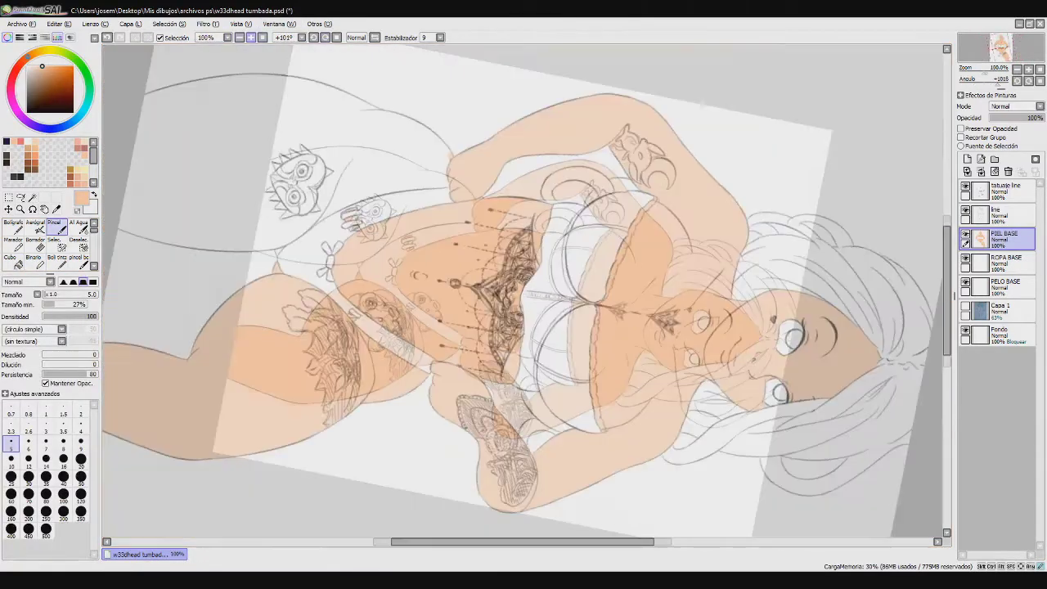
pyautogui.moveTo(425, 278); pyautogui.dragTo(785, 303)
pyautogui.moveTo(603, 193)
pyautogui.mouseDown()
pyautogui.moveTo(579, 217)
pyautogui.moveTo(607, 194)
pyautogui.mouseUp()
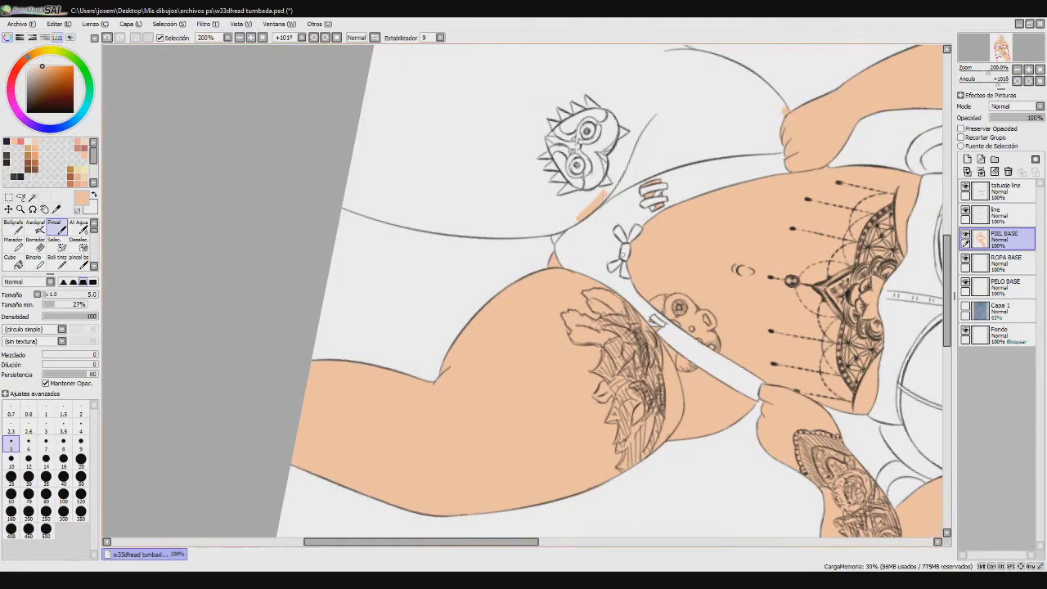
pyautogui.hotkey('ctrl', '+')
pyautogui.moveTo(607, 180)
pyautogui.mouseDown()
pyautogui.moveTo(574, 200)
pyautogui.moveTo(570, 219)
pyautogui.moveTo(571, 202)
pyautogui.moveTo(504, 207)
pyautogui.mouseUp()
pyautogui.hotkey('ctrl', 'z')
pyautogui.moveTo(947, 288); pyautogui.dragTo(947, 275)
pyautogui.moveTo(647, 227)
pyautogui.mouseDown()
pyautogui.moveTo(780, 164)
pyautogui.moveTo(912, 146)
pyautogui.mouseUp()
pyautogui.moveTo(523, 196); pyautogui.dragTo(524, 399)
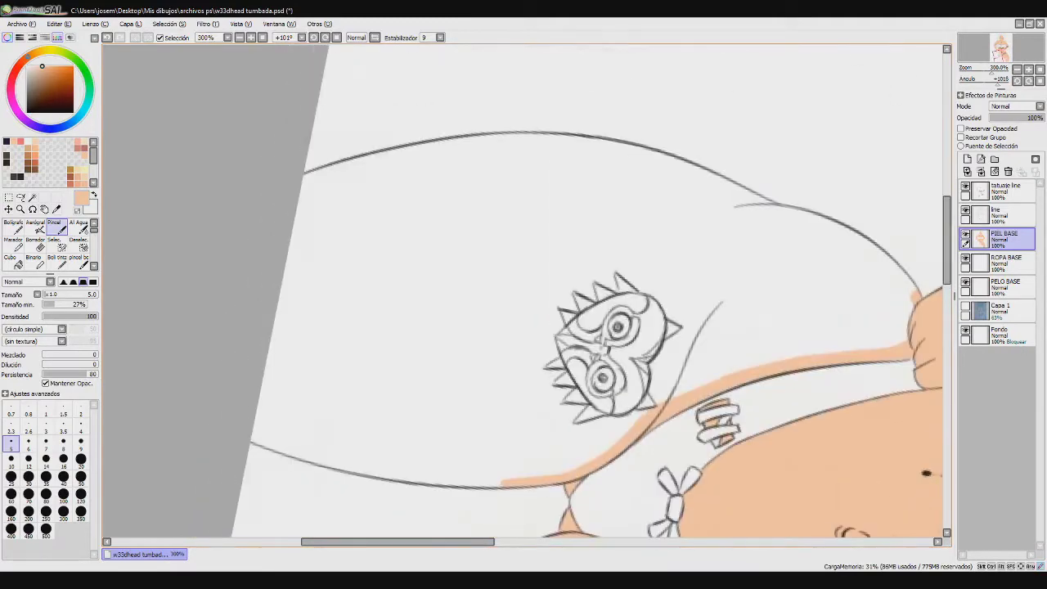
# Paint the skin-tone border from the hand around the hip and down the outer contour of the owl-tattoo thigh
pyautogui.scroll(-1, 522, 291)
pyautogui.moveTo(375, 218)
pyautogui.mouseDown()
pyautogui.moveTo(538, 189)
pyautogui.moveTo(635, 210)
pyautogui.moveTo(695, 239)
pyautogui.mouseUp()
pyautogui.press('Delete')
pyautogui.press('Delete')
pyautogui.press('Delete')
pyautogui.press('Delete')
pyautogui.press('Delete')
pyautogui.press('Up')
pyautogui.press('Up')
pyautogui.press('Up')
pyautogui.moveTo(580, 234)
pyautogui.mouseDown()
pyautogui.moveTo(633, 203)
pyautogui.moveTo(670, 197)
pyautogui.mouseUp()
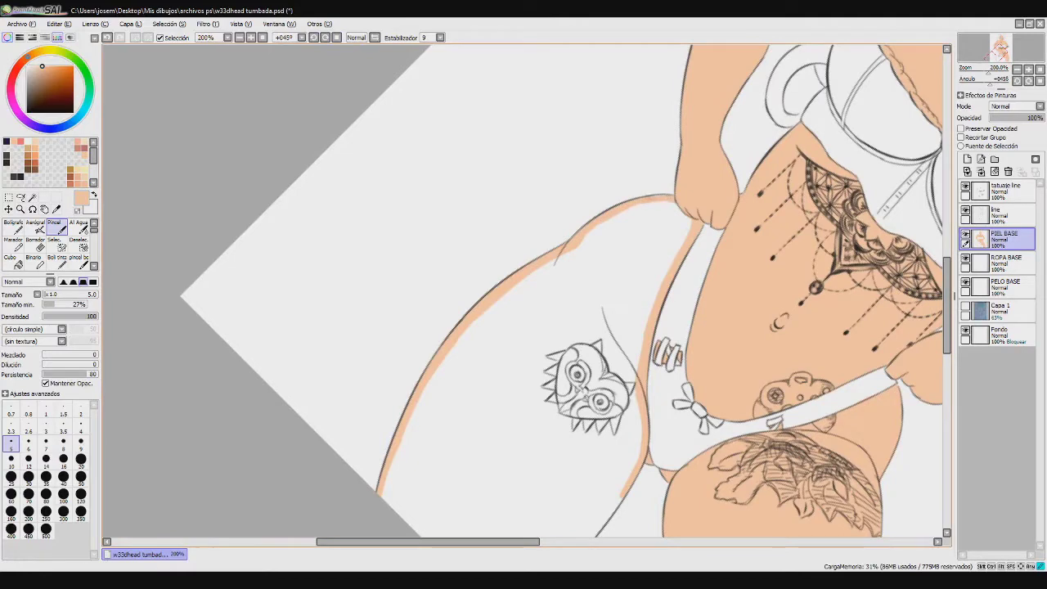
# Paint the skin-tone border along the owl-tattoo thigh's inner contour from the crotch to the canvas edge, closing the outline
pyautogui.press('Down')
pyautogui.press('Down')
pyautogui.press('Down')
pyautogui.press('Down')
pyautogui.press('Down')
pyautogui.press('Down')
pyautogui.press('Delete')
pyautogui.press('Delete')
pyautogui.press('Delete')
pyautogui.press('Delete')
pyautogui.press('Delete')
pyautogui.press('Delete')
pyautogui.press('Delete')
pyautogui.press('Delete')
pyautogui.press('Delete')
pyautogui.press('Delete')
pyautogui.press('Delete')
pyautogui.press('Delete')
pyautogui.moveTo(416, 254); pyautogui.dragTo(591, 250)
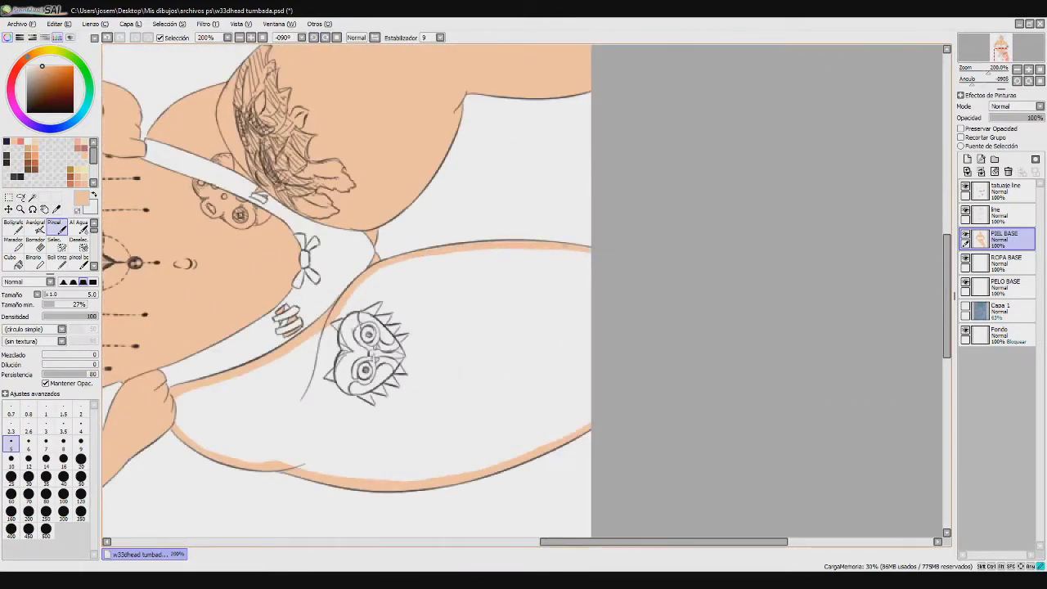
# Fill the enclosed owl-tattoo thigh with the skin tone, return to the brush and fit the whole drawing in view
pyautogui.click(16, 262)
pyautogui.click(474, 336)
pyautogui.click(57, 227)
pyautogui.click(263, 38)
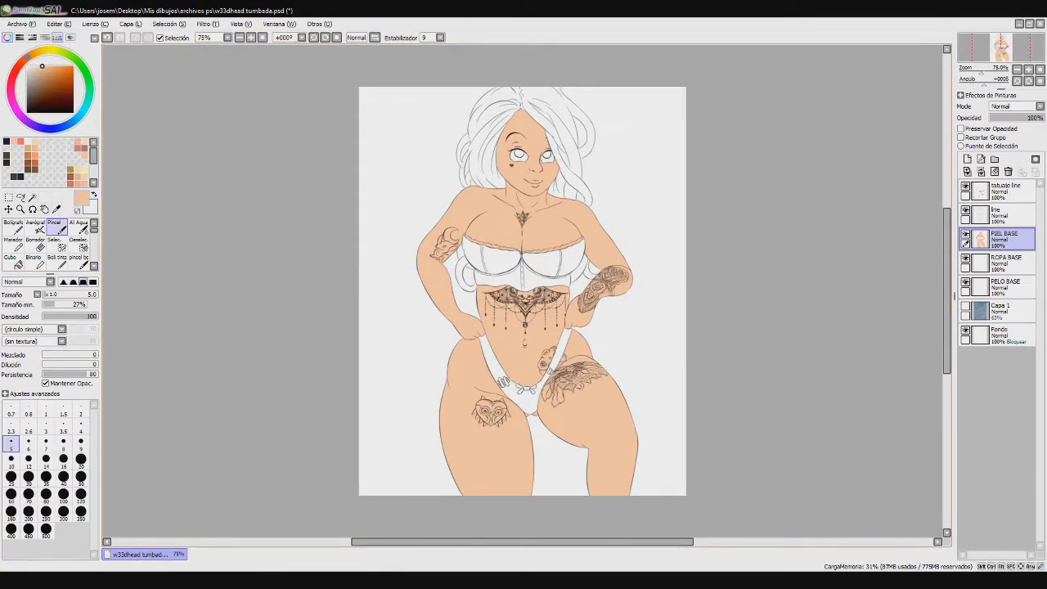
# Select all the painted skin on the PIEL BASE layer with the magic wand, including the separate areas
pyautogui.click(33, 198)
pyautogui.click(507, 331)
pyautogui.click(585, 409)
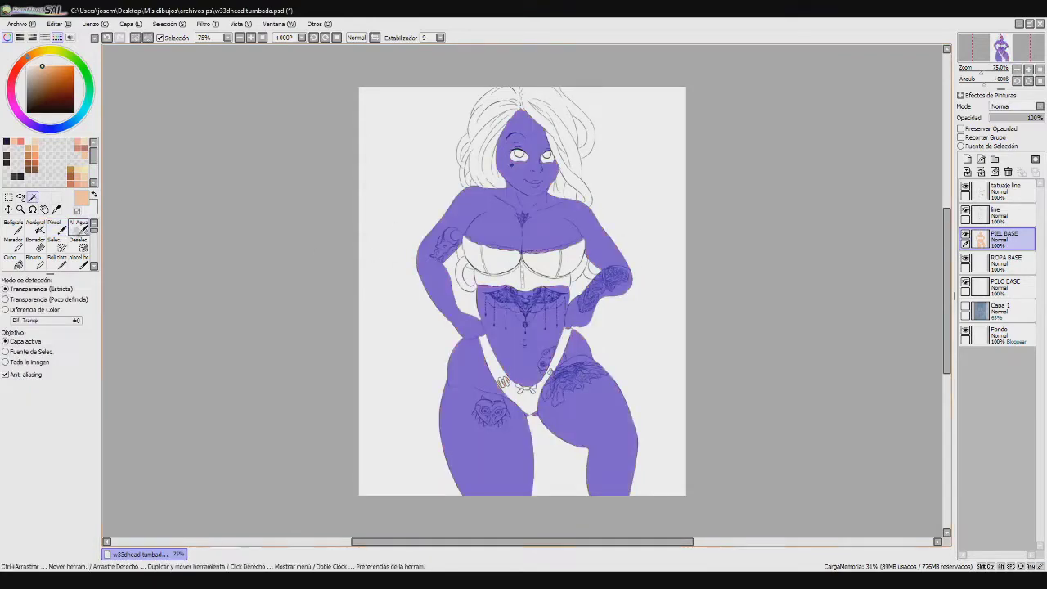
# Set up the Al Agua brush with a reddish-brown shadow colour at size 20
pyautogui.click(80, 228)
pyautogui.click(84, 148)
pyautogui.moveTo(74, 295); pyautogui.dragTo(48, 294)
pyautogui.press('[')
pyautogui.press('[')
pyautogui.press('[')
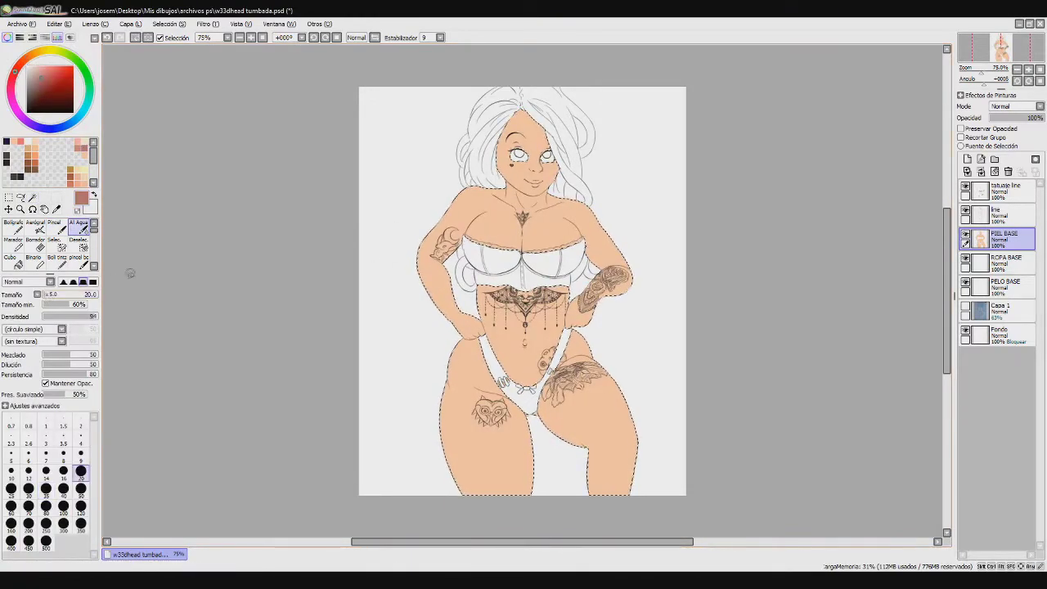
# Add a new layer above PIEL BASE and name it PIEL SOMBRA
pyautogui.click(968, 159)
pyautogui.write('PIEL SOMBRA')
pyautogui.press('Return')
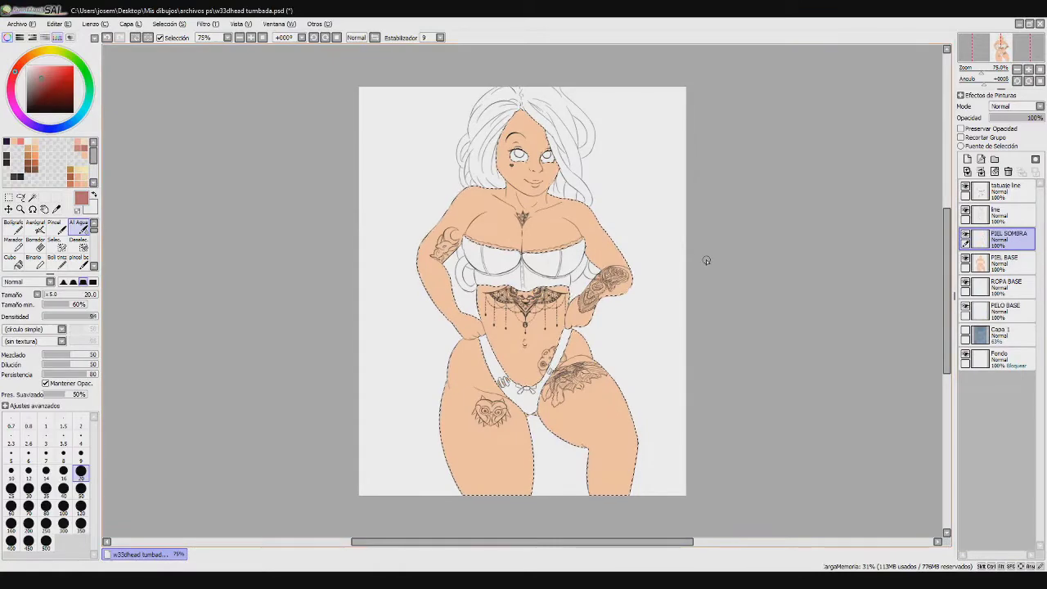
# Paint shadow in the hollow of the throat and above the collarbone with the Al Agua brush at size 10
pyautogui.click(251, 38)
pyautogui.click(251, 38)
pyautogui.click(251, 38)
pyautogui.moveTo(947, 300); pyautogui.dragTo(952, 262)
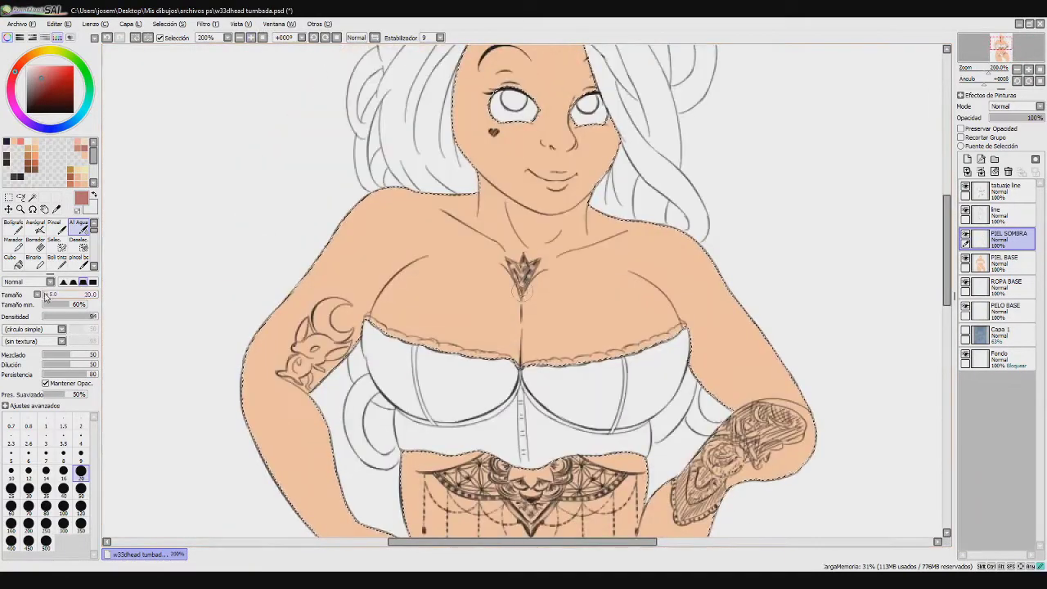
pyautogui.press('[')
pyautogui.press('[')
pyautogui.press('[')
pyautogui.press('[')
pyautogui.moveTo(523, 232); pyautogui.dragTo(546, 239)
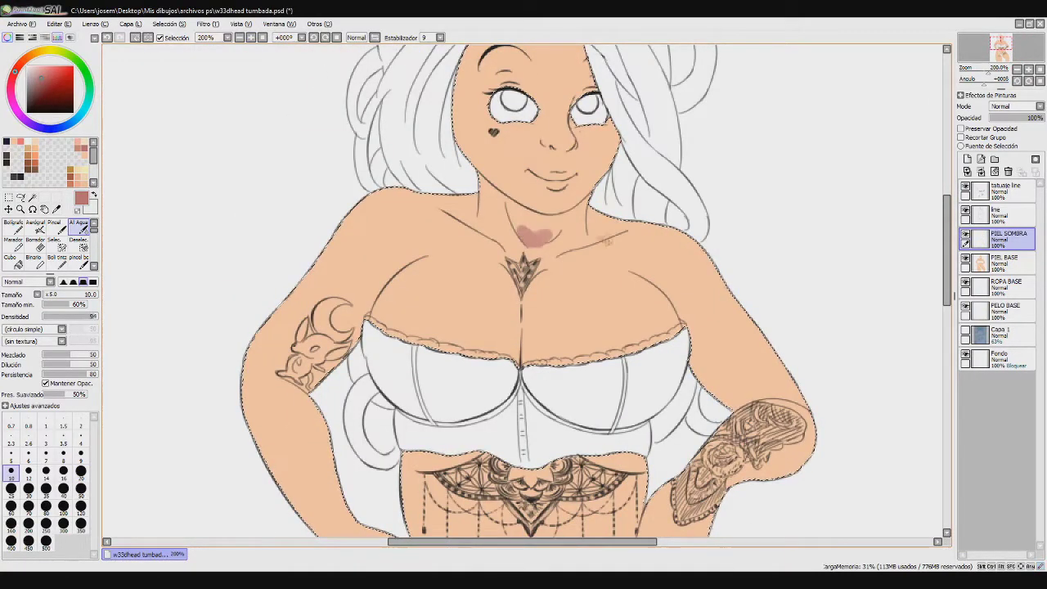
pyautogui.moveTo(455, 201); pyautogui.dragTo(494, 232)
pyautogui.hotkey('ctrl', 'z')
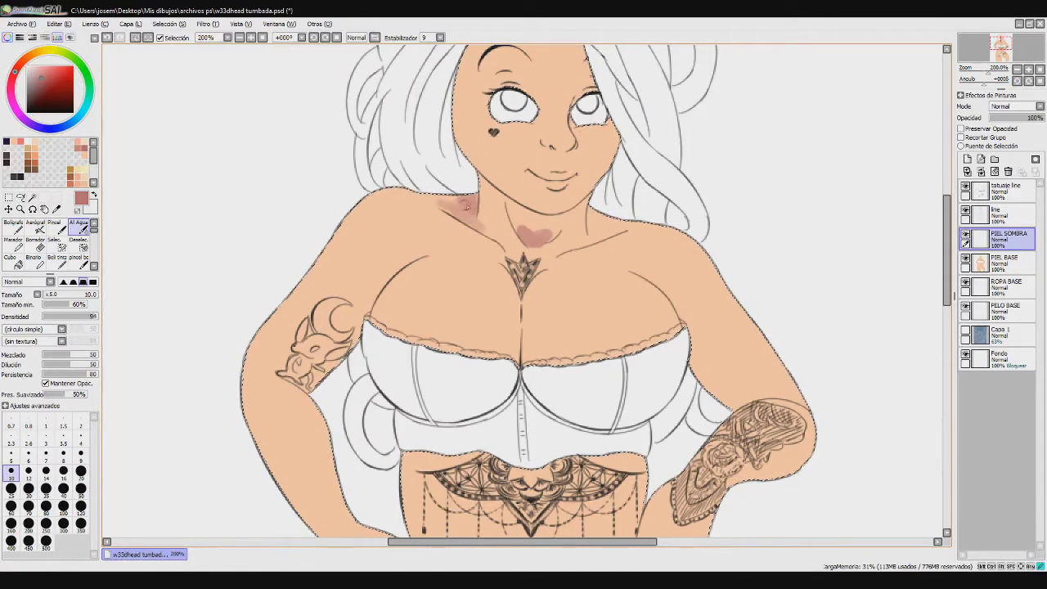
# Extend the shadow up the throat, down the far side of the neck and above the other collarbone
pyautogui.moveTo(527, 213); pyautogui.dragTo(506, 199)
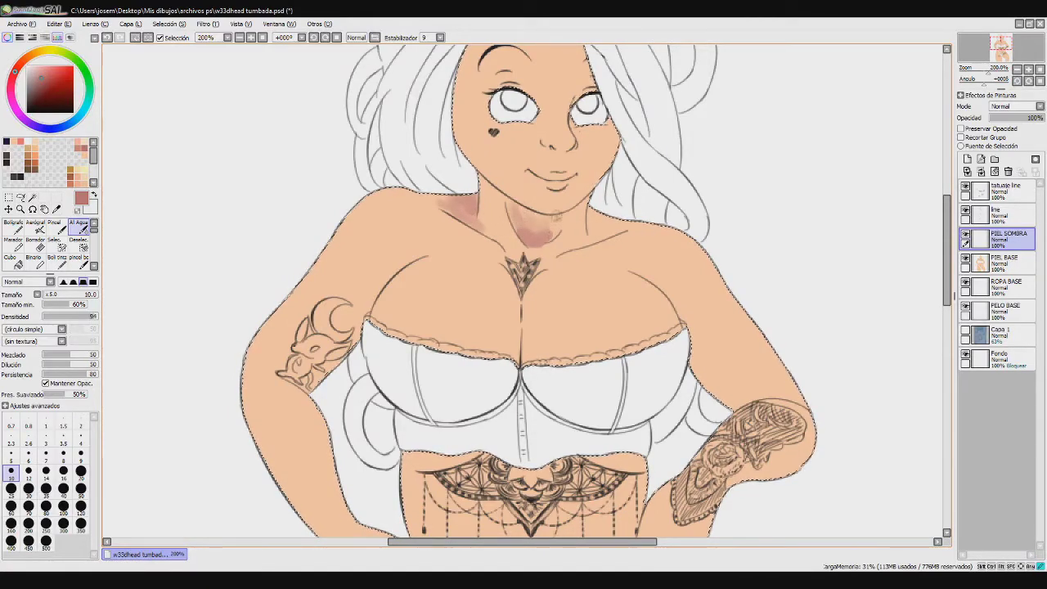
pyautogui.moveTo(583, 205); pyautogui.dragTo(579, 221)
pyautogui.press('e')
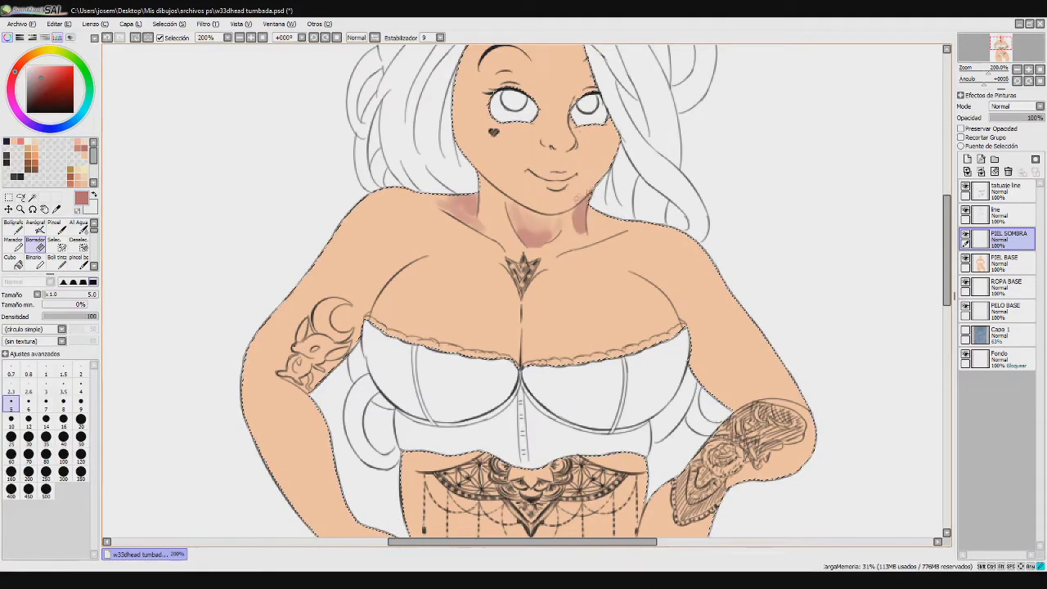
pyautogui.press('e')
pyautogui.moveTo(592, 221); pyautogui.dragTo(620, 220)
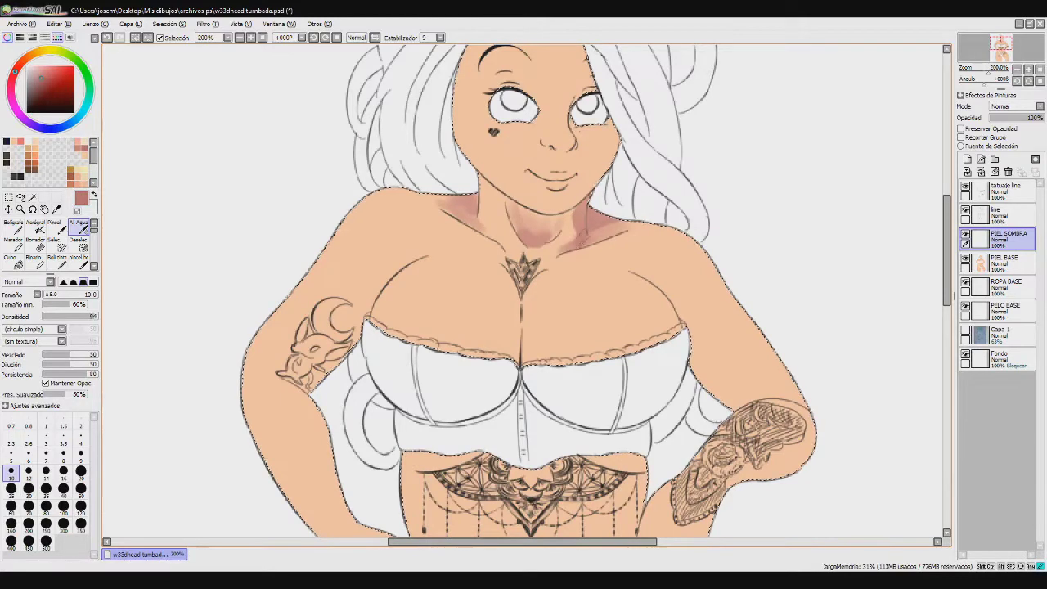
# Paint shadow below the collarbones, along the upper breast contours and over the shoulder of the sleeve-tattoo arm
pyautogui.moveTo(449, 244); pyautogui.dragTo(501, 236)
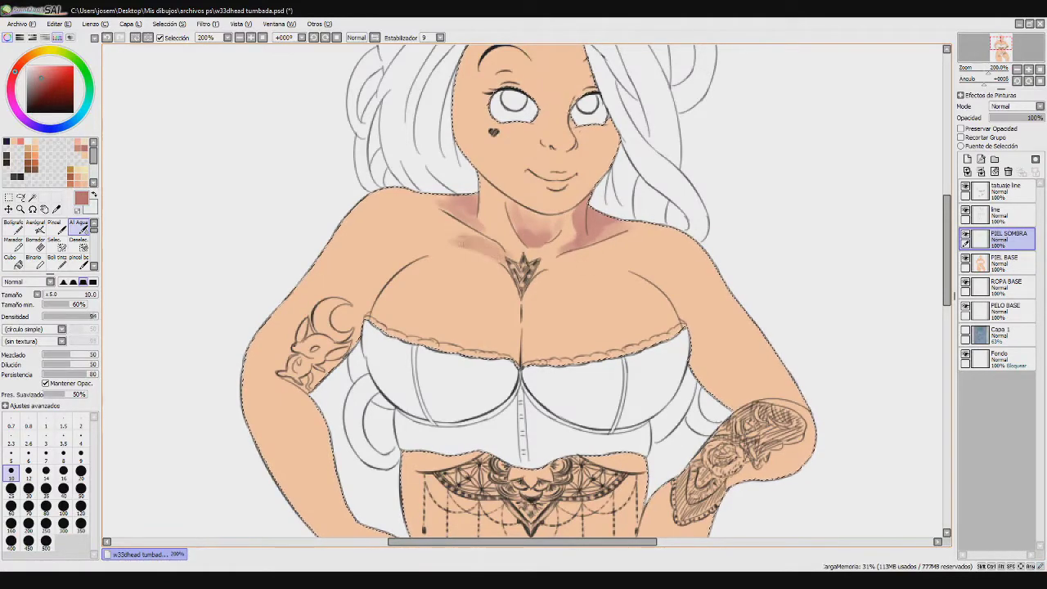
pyautogui.moveTo(395, 266); pyautogui.dragTo(460, 243)
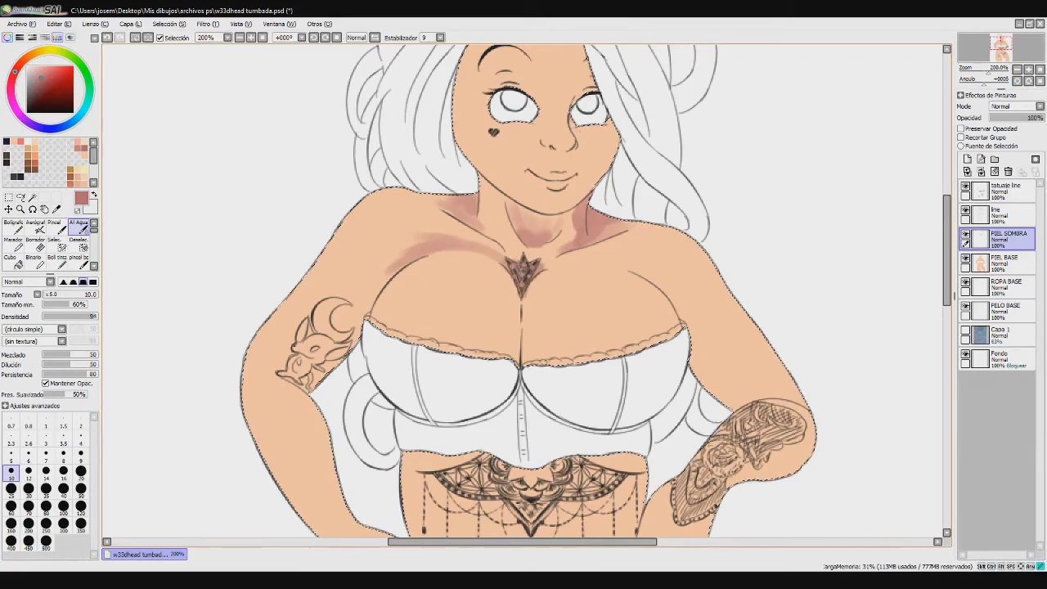
pyautogui.moveTo(570, 262); pyautogui.dragTo(589, 257)
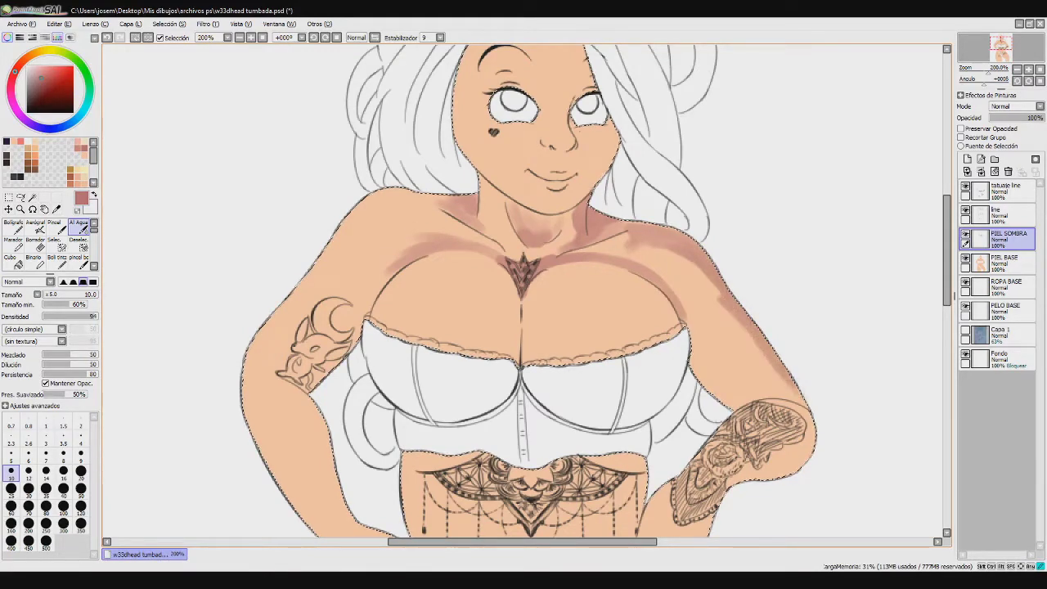
# Paint shadow along the outer contour of the sleeve-tattoo arm and elbow, and from the armpit across the fox-tattoo arm
pyautogui.moveTo(744, 305); pyautogui.dragTo(779, 359)
pyautogui.moveTo(808, 409)
pyautogui.mouseDown()
pyautogui.moveTo(808, 450)
pyautogui.moveTo(752, 474)
pyautogui.mouseUp()
pyautogui.scroll(-4, 524, 290)
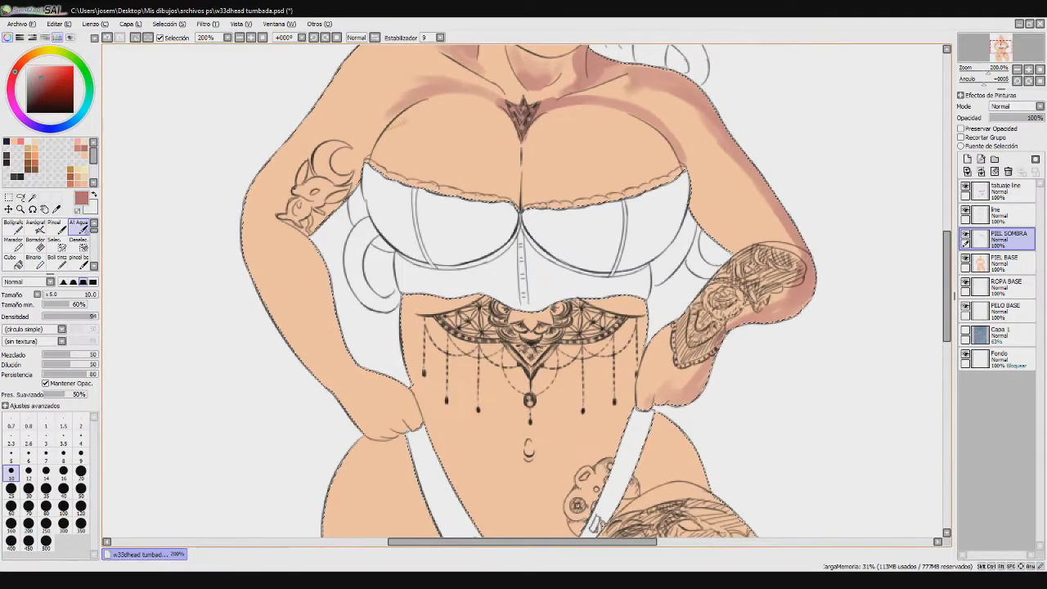
pyautogui.moveTo(408, 105); pyautogui.dragTo(292, 231)
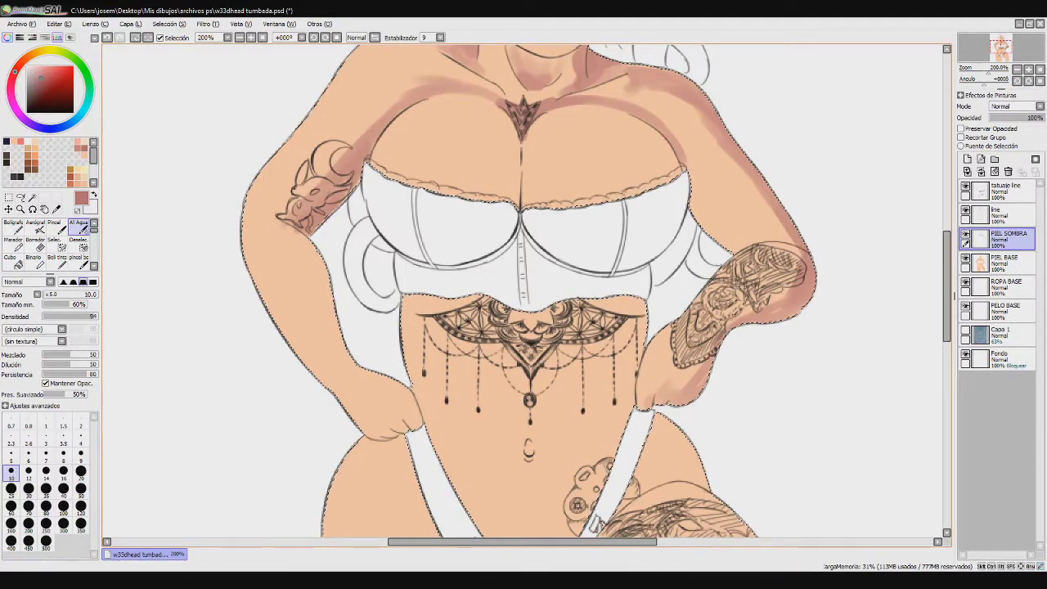
# Blend the shadow across the upper chest and the fox-tattoo arm with the brush at size 35
pyautogui.scroll(2, 523, 291)
pyautogui.moveTo(947, 263); pyautogui.dragTo(946, 245)
pyautogui.click(46, 490)
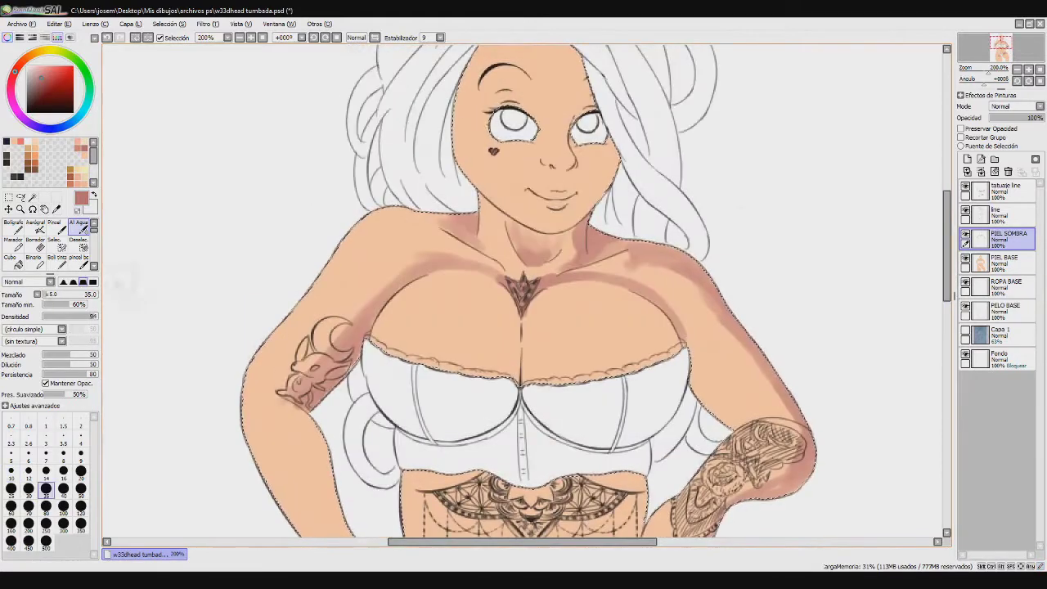
pyautogui.moveTo(468, 252)
pyautogui.mouseDown()
pyautogui.moveTo(401, 266)
pyautogui.moveTo(375, 296)
pyautogui.mouseUp()
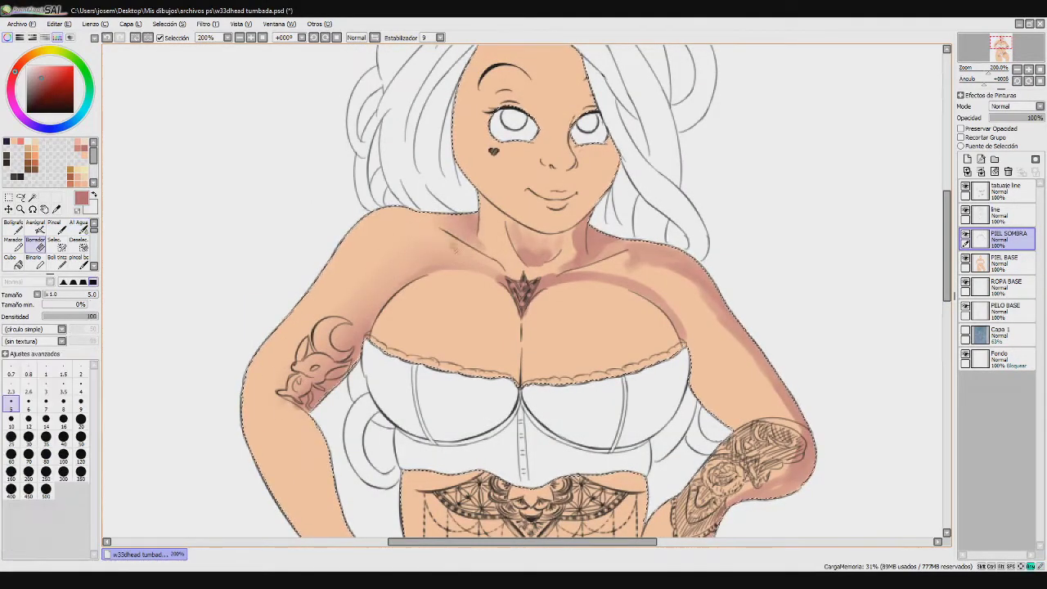
# Blend the shadow at the base of the neck and along the collarbone with the Al Agua brush at size 20
pyautogui.press('e')
pyautogui.click(80, 229)
pyautogui.click(81, 472)
pyautogui.moveTo(573, 260)
pyautogui.mouseDown()
pyautogui.moveTo(555, 266)
pyautogui.moveTo(545, 244)
pyautogui.moveTo(559, 245)
pyautogui.moveTo(521, 249)
pyautogui.mouseUp()
pyautogui.moveTo(578, 230)
pyautogui.mouseDown()
pyautogui.moveTo(566, 257)
pyautogui.moveTo(659, 255)
pyautogui.moveTo(646, 270)
pyautogui.mouseUp()
pyautogui.press('e')
# Soften the shadow over the sleeve-tattoo arm's shoulder and along the upper contour of the adjacent breast
pyautogui.click(79, 228)
pyautogui.moveTo(610, 238); pyautogui.dragTo(634, 242)
pyautogui.moveTo(702, 293); pyautogui.dragTo(671, 272)
pyautogui.moveTo(572, 271)
pyautogui.mouseDown()
pyautogui.moveTo(607, 276)
pyautogui.moveTo(677, 320)
pyautogui.mouseUp()
pyautogui.moveTo(589, 270)
pyautogui.mouseDown()
pyautogui.moveTo(628, 275)
pyautogui.moveTo(556, 282)
pyautogui.mouseUp()
# Blend the shadow down the outer side of the sleeve-tattoo arm to the elbow and forearm with the brush at size 30
pyautogui.press(']')
pyautogui.press(']')
pyautogui.moveTo(721, 319); pyautogui.dragTo(792, 422)
pyautogui.moveTo(795, 478); pyautogui.dragTo(723, 316)
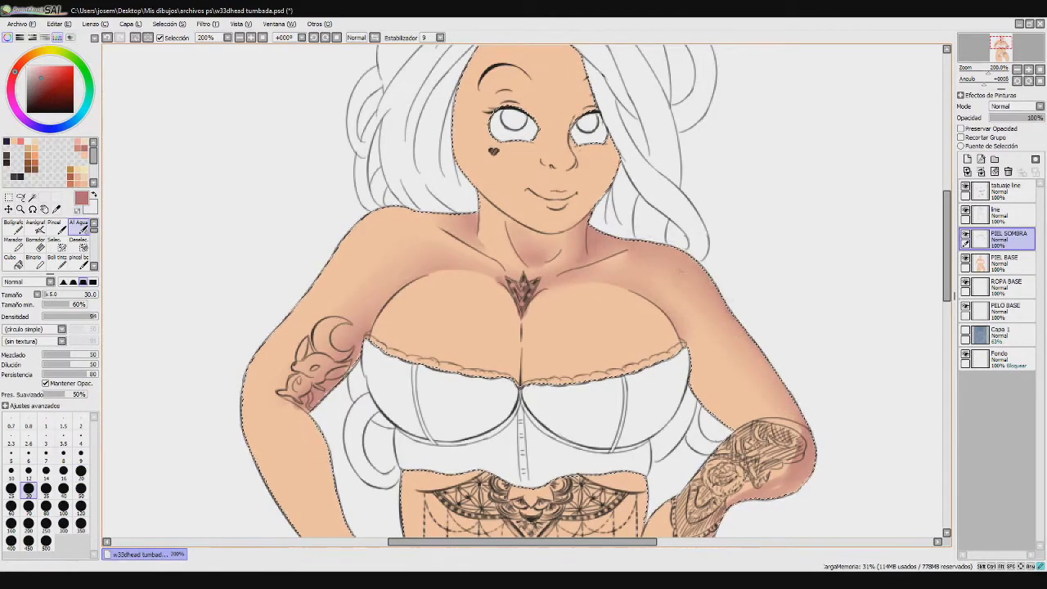
pyautogui.scroll(-5, 761, 359)
pyautogui.moveTo(705, 365); pyautogui.dragTo(679, 391)
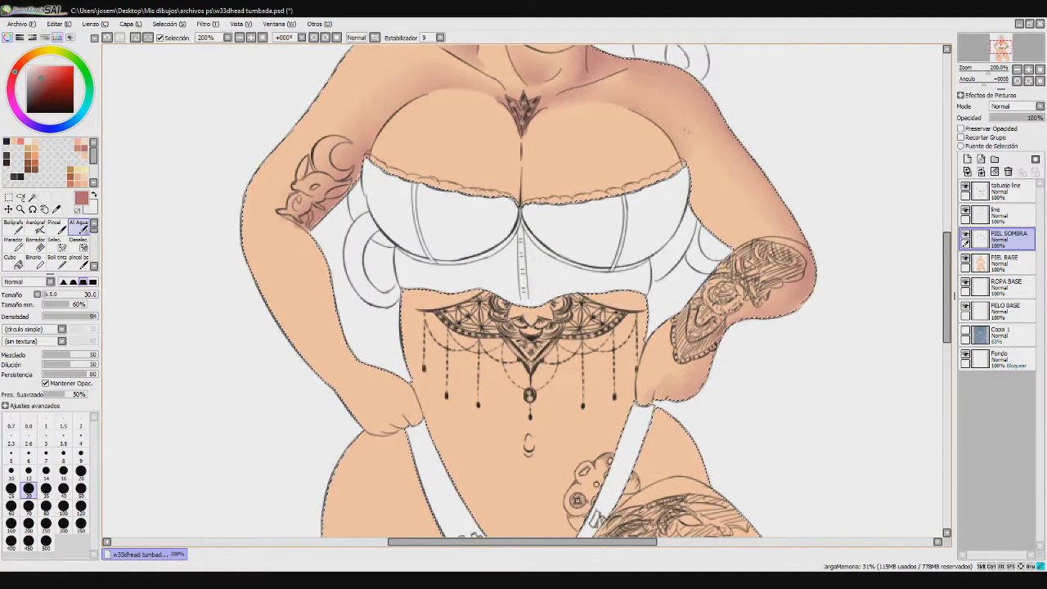
# Erase the excess shadow around the chest tattoo and cleavage
pyautogui.press('e')
pyautogui.moveTo(527, 146); pyautogui.dragTo(536, 124)
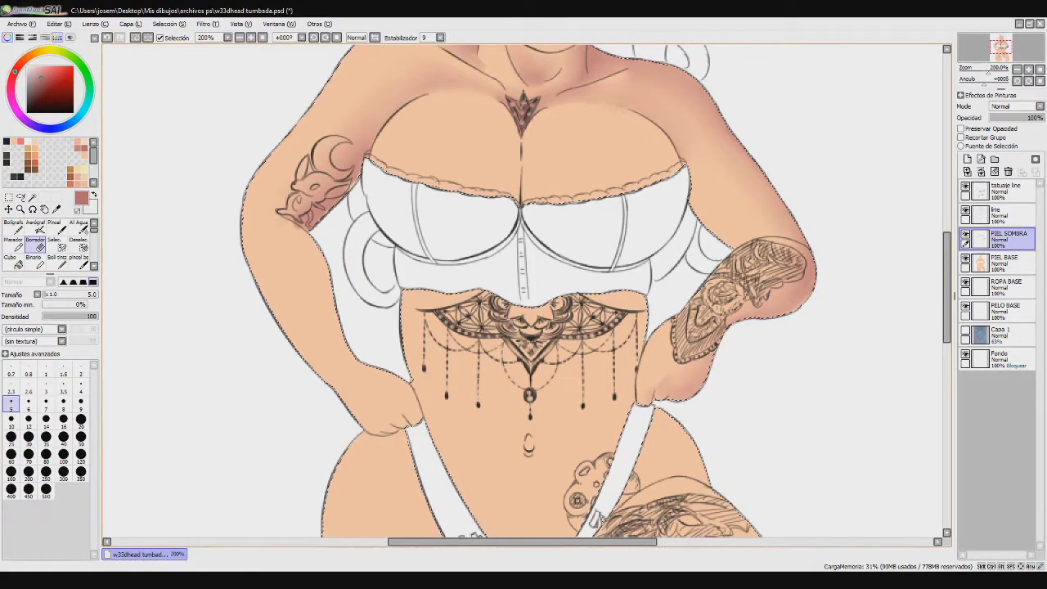
pyautogui.moveTo(947, 274); pyautogui.dragTo(947, 222)
pyautogui.press('c')
pyautogui.press('e')
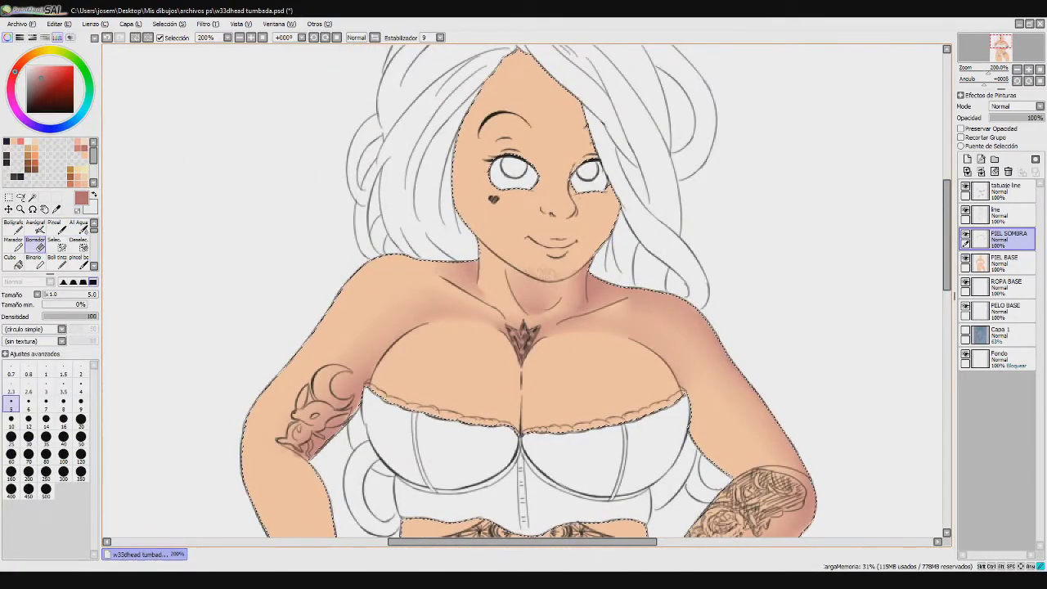
# Soften the shadow on the fox-tattoo arm's shoulder with the Al Agua brush while viewing the whole figure
pyautogui.press('Home')
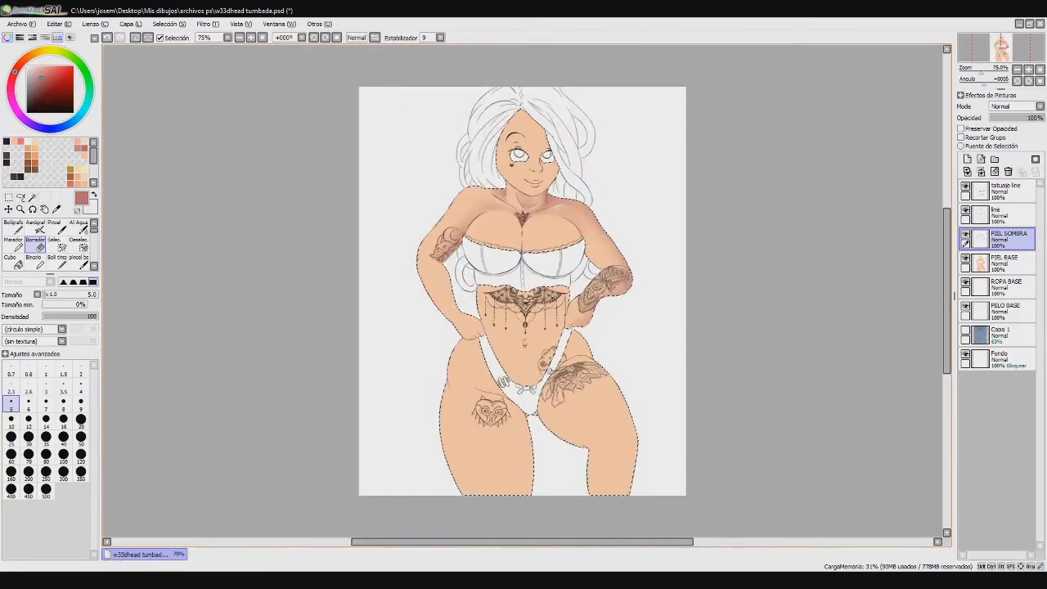
pyautogui.press('c')
pyautogui.moveTo(492, 204); pyautogui.dragTo(470, 201)
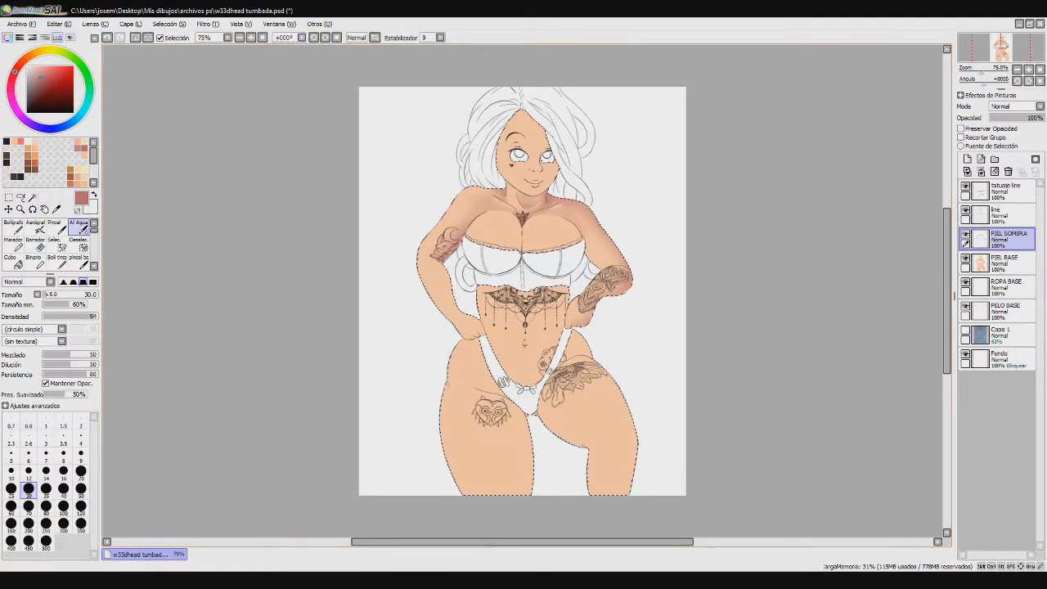
# Paint shadow on the face beneath the hair, over the forehead side and cheek, with the brush at size 20
pyautogui.scroll(2, 523, 294)
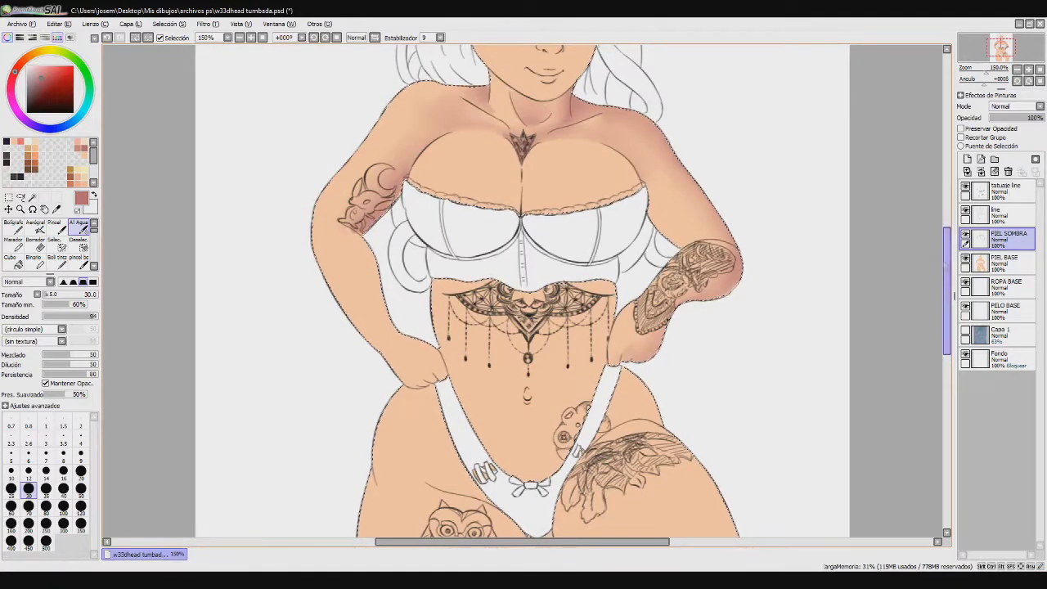
pyautogui.moveTo(947, 303); pyautogui.dragTo(949, 261)
pyautogui.click(81, 471)
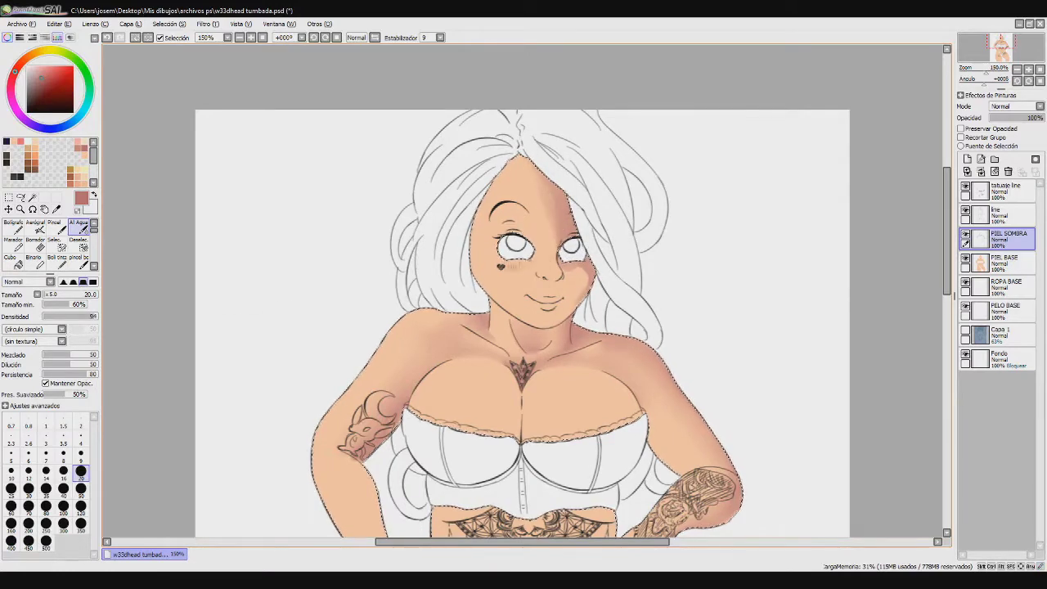
# Add finer shadow along the hairline, beside the nose and under the eyes with the brush at size 10
pyautogui.click(11, 471)
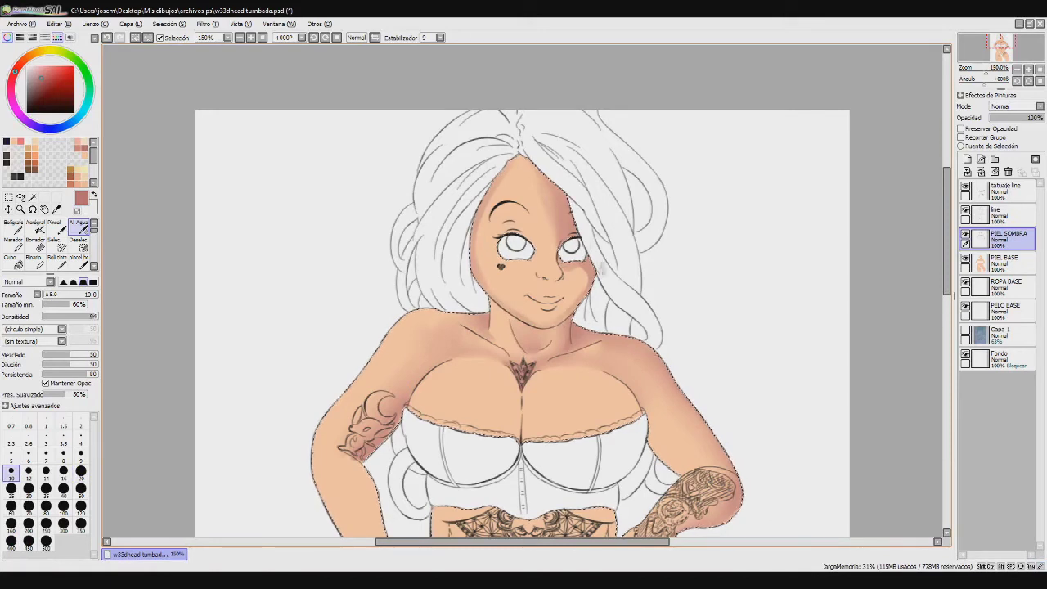
pyautogui.hotkey('ctrl', 'z')
pyautogui.moveTo(563, 264)
pyautogui.mouseDown()
pyautogui.moveTo(543, 280)
pyautogui.moveTo(570, 271)
pyautogui.mouseUp()
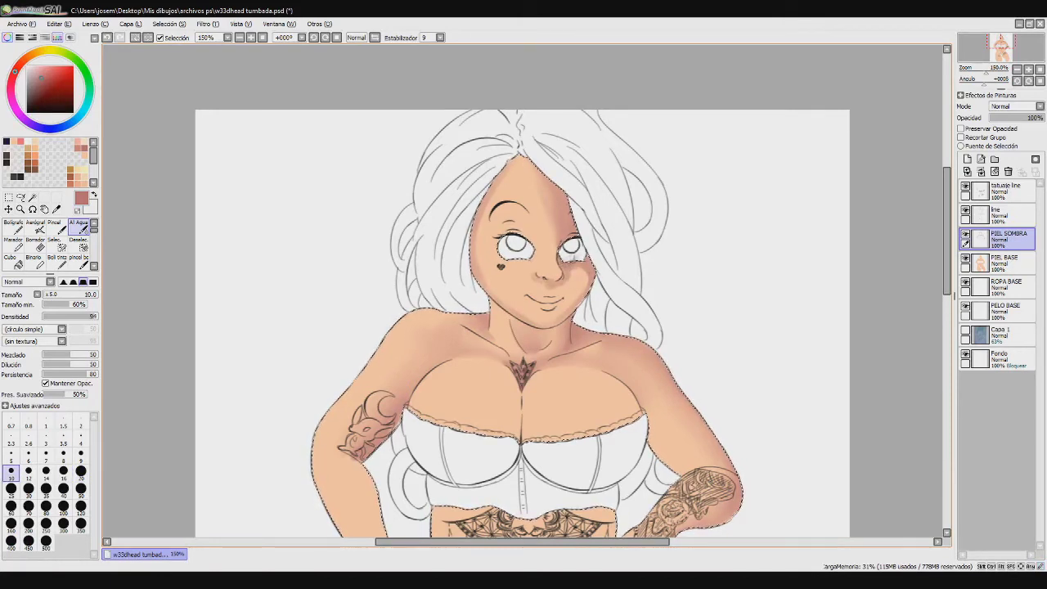
pyautogui.moveTo(536, 264); pyautogui.dragTo(532, 261)
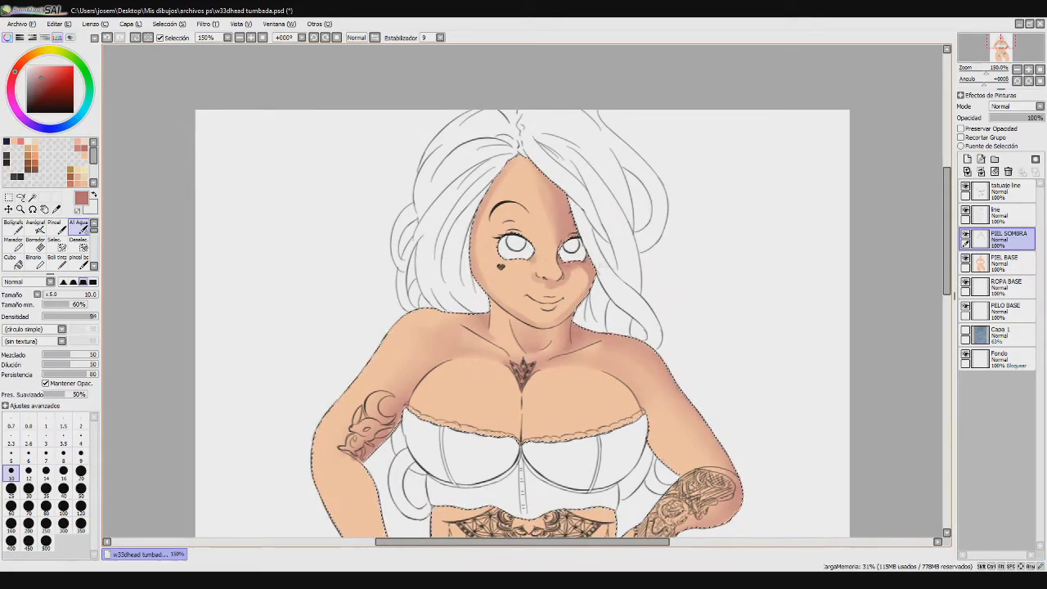
pyautogui.hotkey('ctrl', 'z')
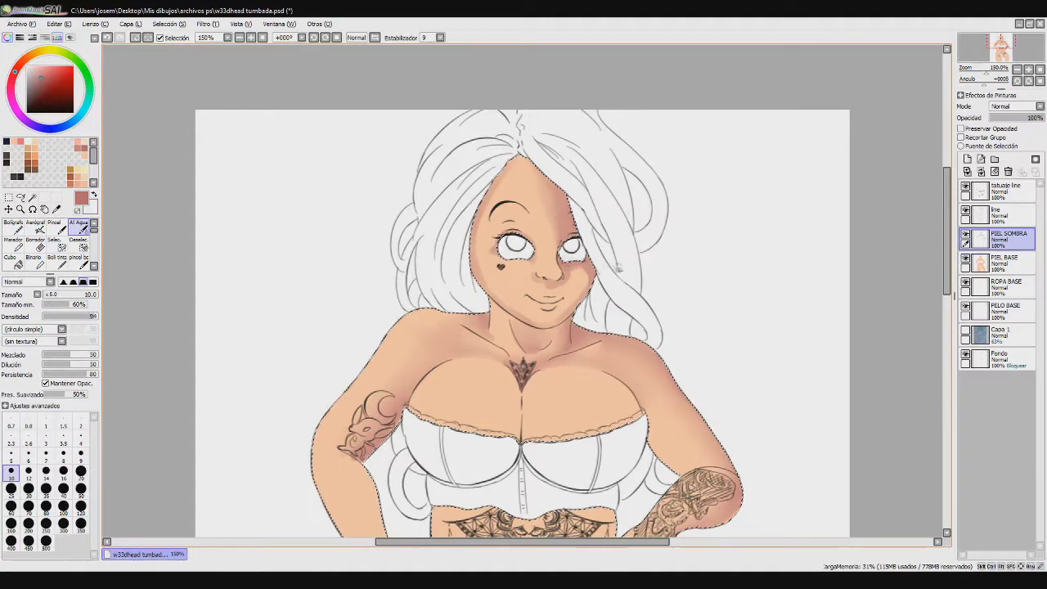
# Rework and blend the face shadows on the forehead, cheek and eye area, using brush sizes 15 and 30
pyautogui.click(45, 295)
pyautogui.moveTo(493, 250)
pyautogui.mouseDown()
pyautogui.moveTo(556, 270)
pyautogui.moveTo(534, 254)
pyautogui.mouseUp()
pyautogui.hotkey('ctrl', 'z')
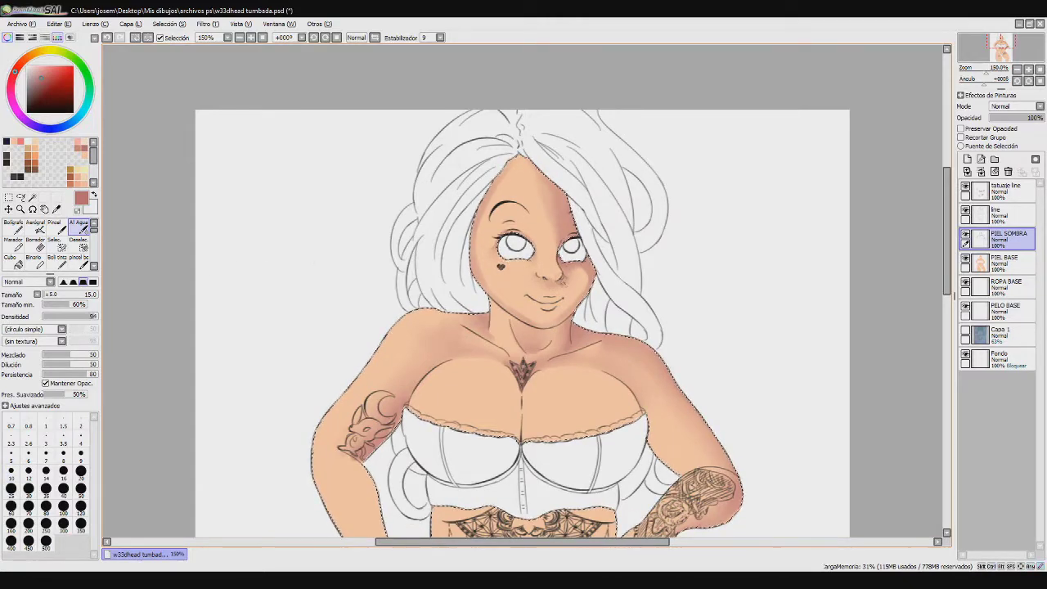
pyautogui.click(29, 489)
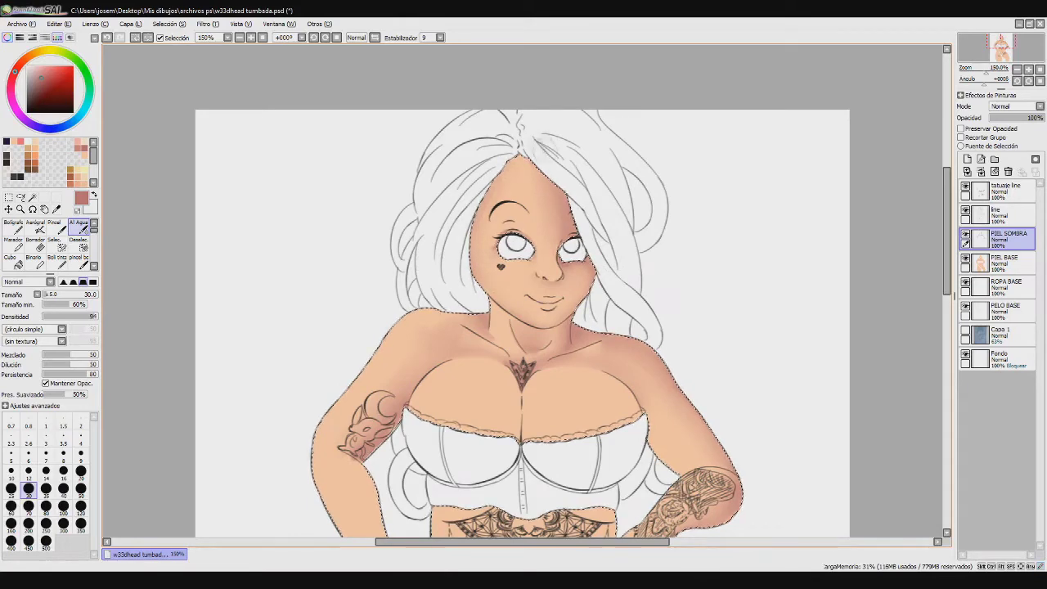
pyautogui.click(10, 471)
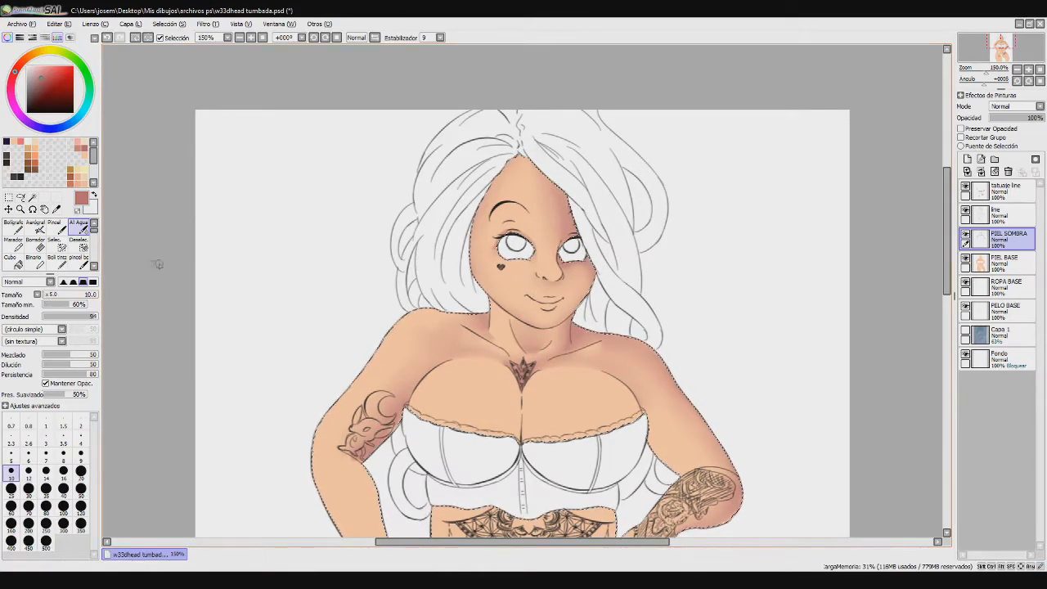
pyautogui.hotkey('ctrl', 'z')
pyautogui.moveTo(568, 266)
pyautogui.mouseDown()
pyautogui.moveTo(579, 270)
pyautogui.moveTo(570, 275)
pyautogui.mouseUp()
pyautogui.hotkey('ctrl', 'z')
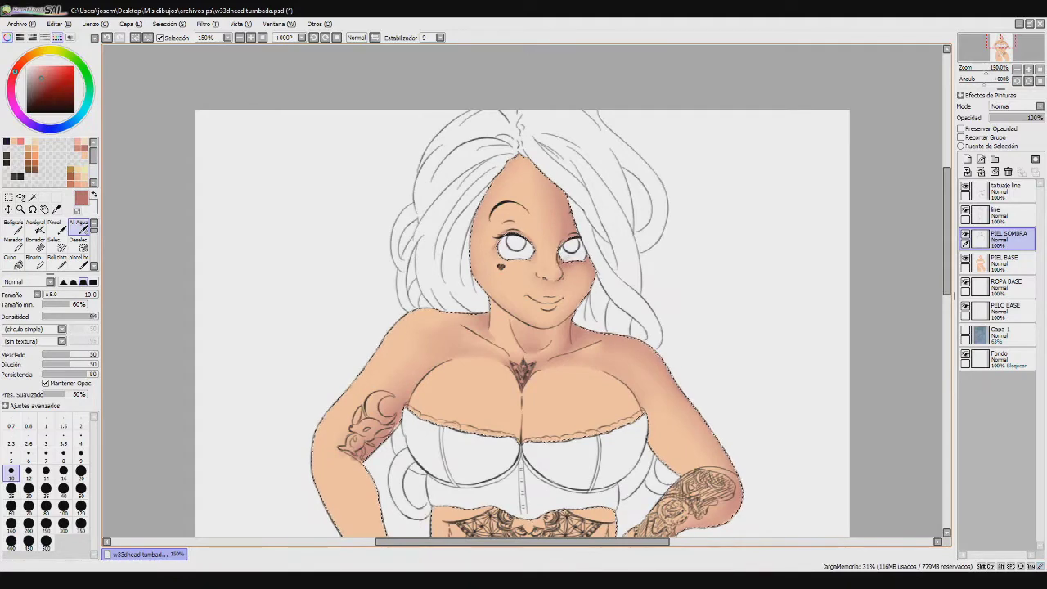
# Paint shadow in the cleavage and try shadow strokes along the upper edges of the breasts with the brush at size 10
pyautogui.press('e')
pyautogui.press('c')
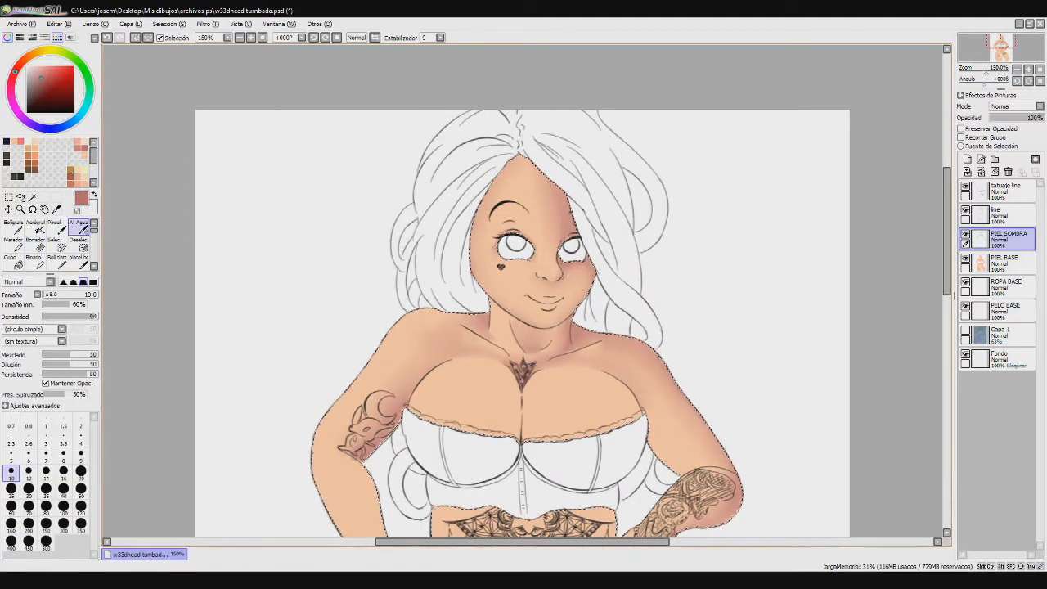
pyautogui.scroll(-3, 932, 324)
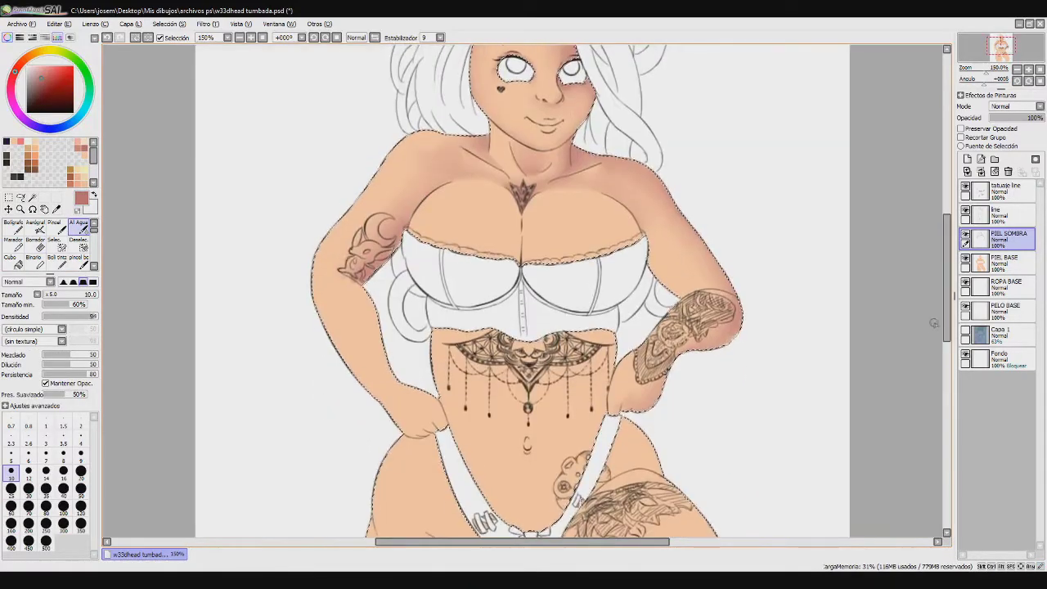
pyautogui.moveTo(521, 219)
pyautogui.mouseDown()
pyautogui.moveTo(515, 258)
pyautogui.moveTo(528, 258)
pyautogui.mouseUp()
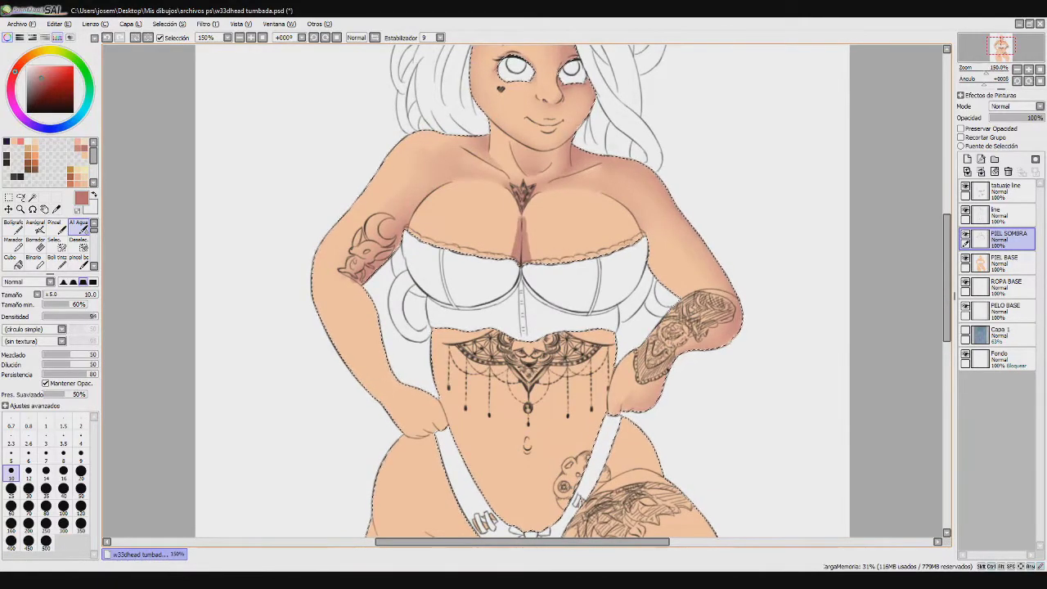
pyautogui.moveTo(419, 214)
pyautogui.mouseDown()
pyautogui.moveTo(408, 234)
pyautogui.moveTo(447, 195)
pyautogui.mouseUp()
pyautogui.hotkey('ctrl', 'z')
pyautogui.press('h')
pyautogui.moveTo(512, 193); pyautogui.dragTo(524, 227)
pyautogui.hotkey('ctrl', 'z')
pyautogui.hotkey('ctrl', 'z')
# Blend the chest shadows above the lace trim and in the cleavage with the brush at size 25, checking them in mirrored view
pyautogui.click(11, 489)
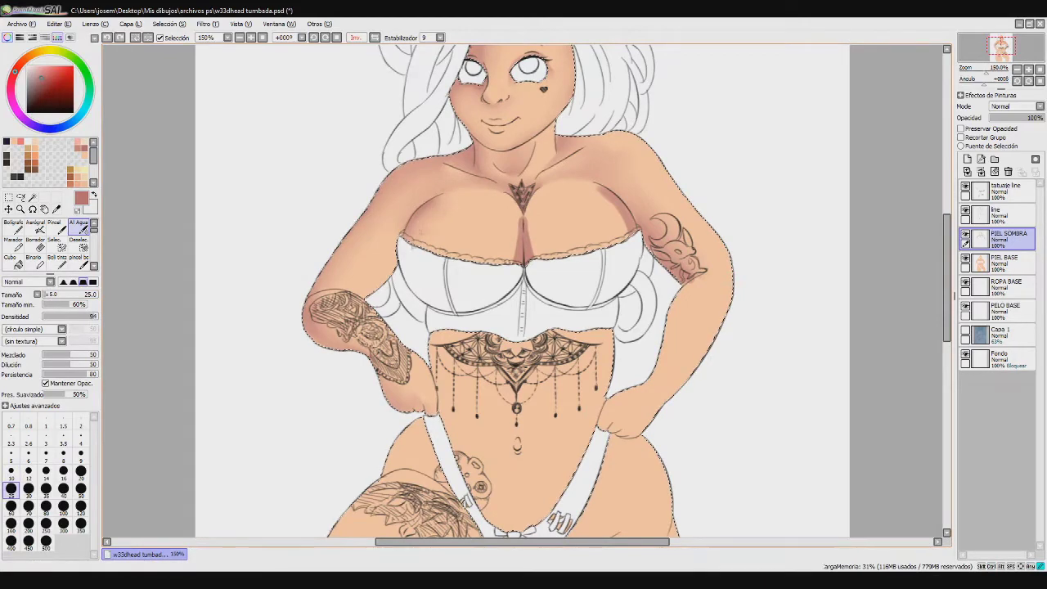
pyautogui.moveTo(414, 255); pyautogui.dragTo(416, 245)
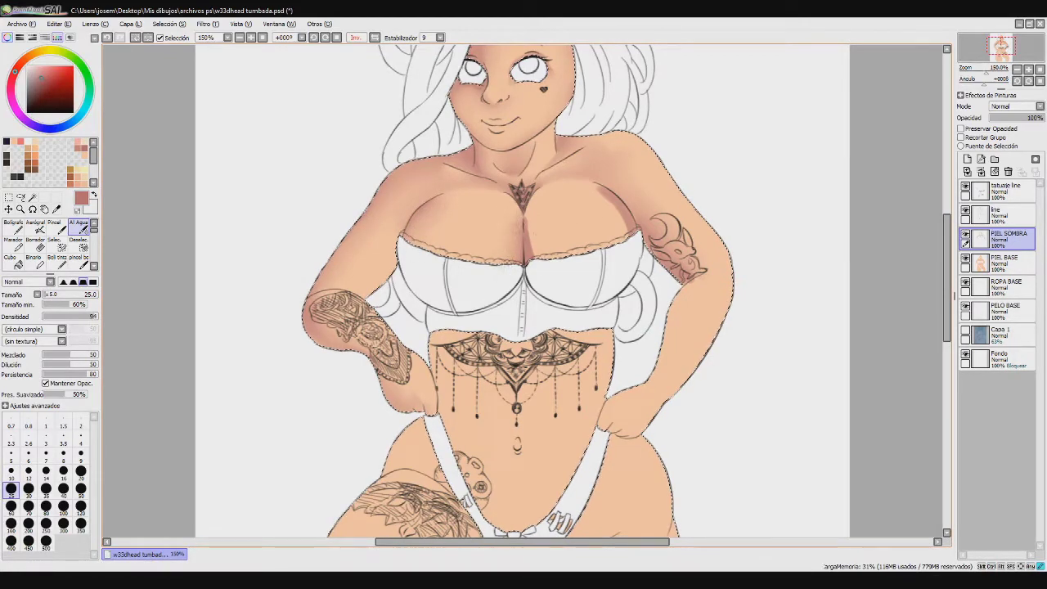
pyautogui.press('h')
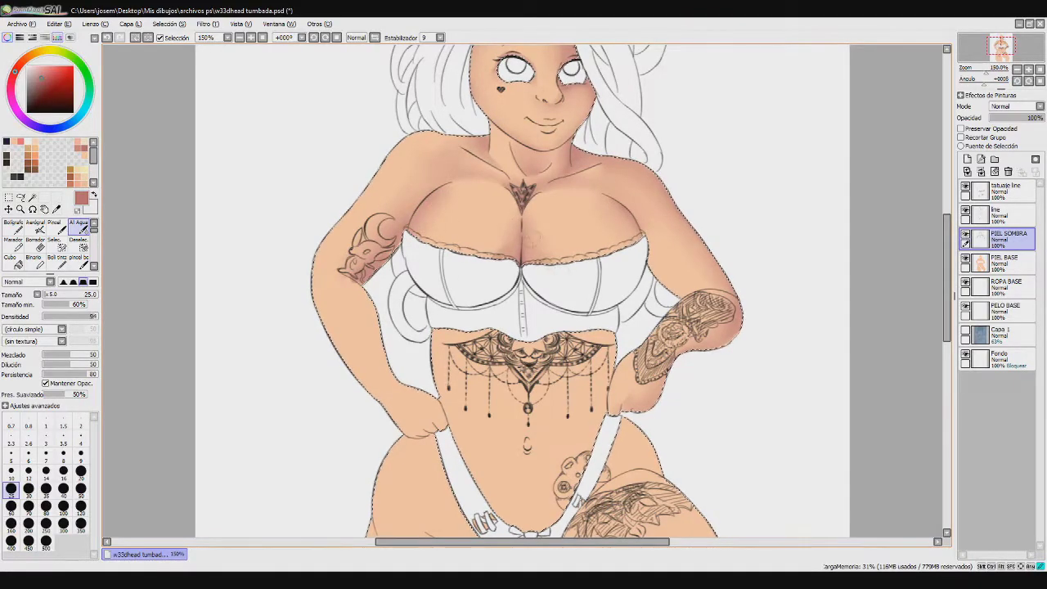
pyautogui.moveTo(450, 242); pyautogui.dragTo(422, 231)
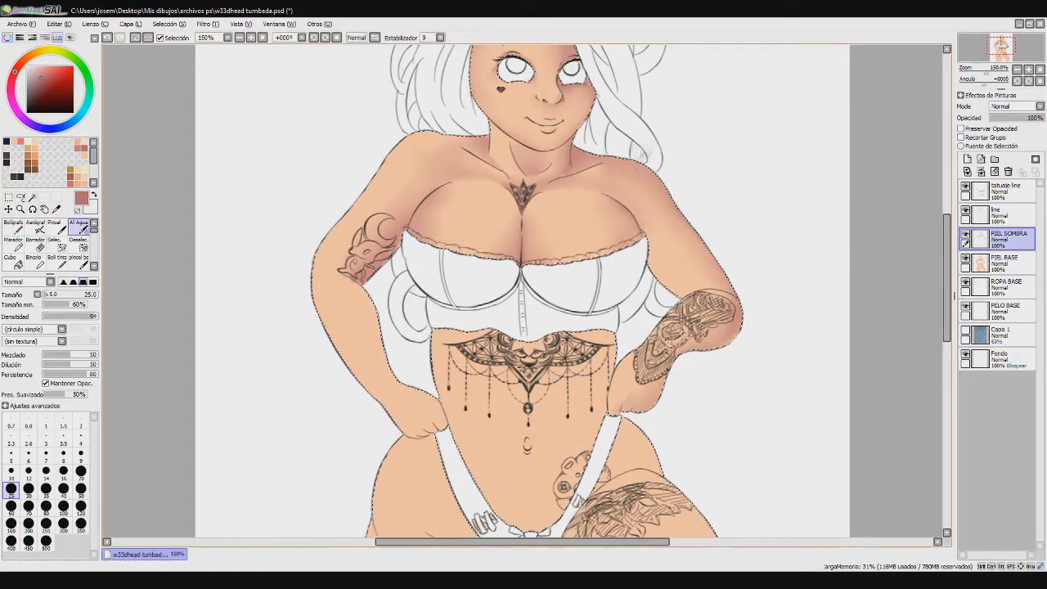
# Paint shadow along the inner edge of the fox-tattoo arm's forearm and blend it toward the wrist at brush size 25
pyautogui.scroll(-2, 524, 245)
pyautogui.scroll(2, 523, 246)
pyautogui.moveTo(354, 237); pyautogui.dragTo(407, 340)
pyautogui.press('e')
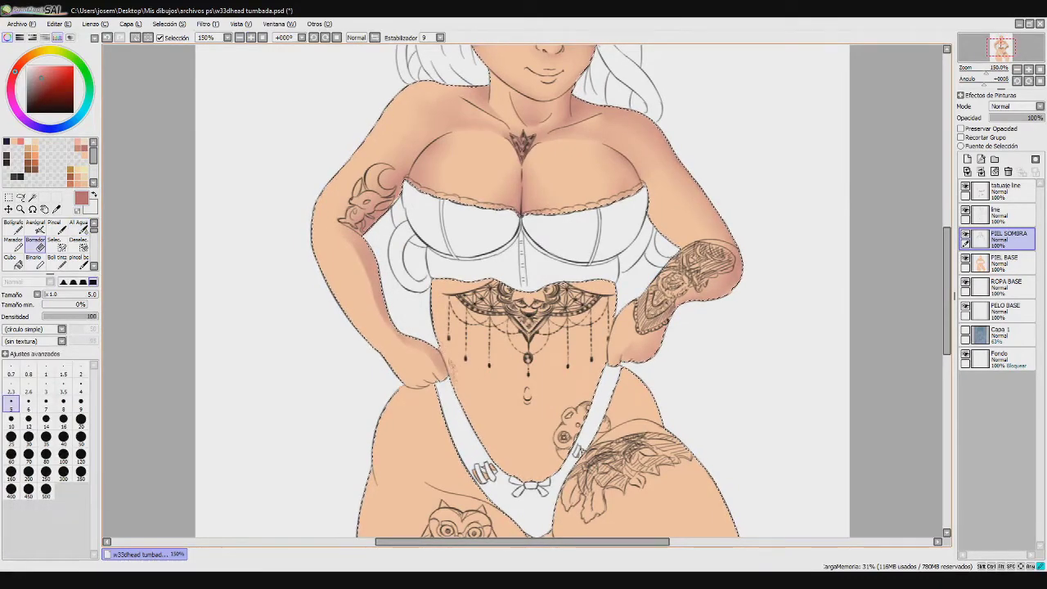
pyautogui.press('c')
pyautogui.moveTo(355, 239); pyautogui.dragTo(332, 227)
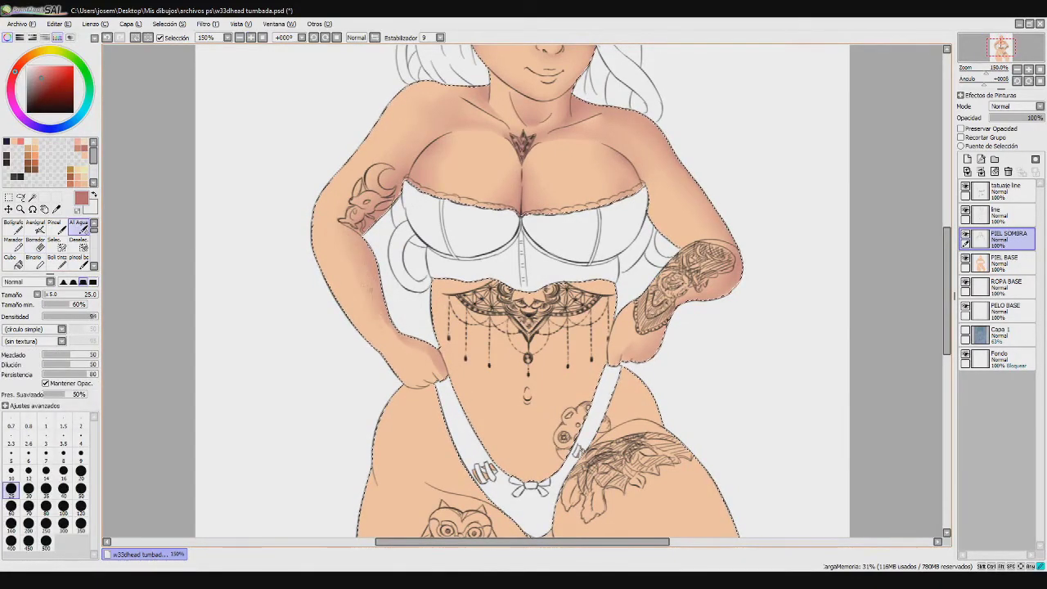
pyautogui.moveTo(420, 353); pyautogui.dragTo(436, 368)
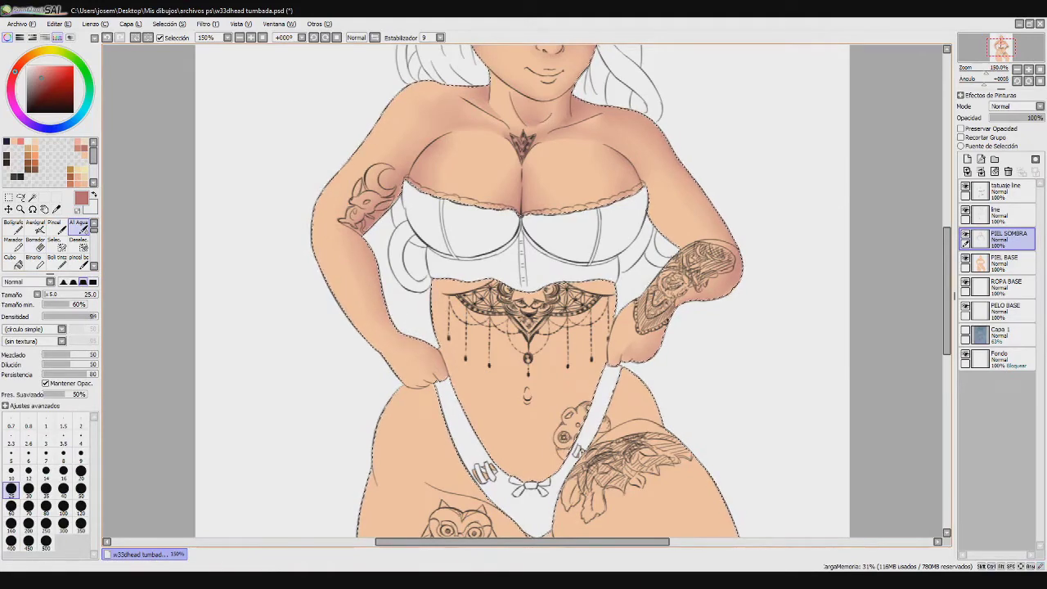
# Rework the fine shadow around the fingers of the fox-tattoo arm's hand with the brush at size 10
pyautogui.click(45, 297)
pyautogui.hotkey('ctrl', 'z')
pyautogui.moveTo(418, 373)
pyautogui.mouseDown()
pyautogui.moveTo(437, 390)
pyautogui.moveTo(431, 384)
pyautogui.mouseUp()
pyautogui.hotkey('ctrl', 'z')
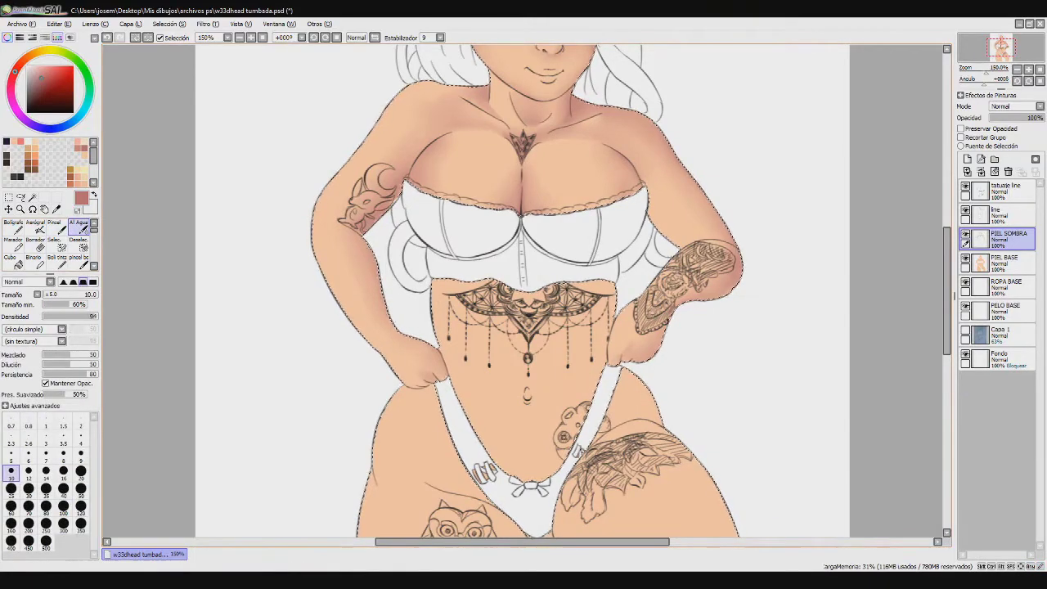
pyautogui.hotkey('ctrl', 'z')
# Paint shadow around the navel, down the shaded side of the belly and on the hip beyond the strap at size 10
pyautogui.moveTo(526, 392); pyautogui.dragTo(530, 388)
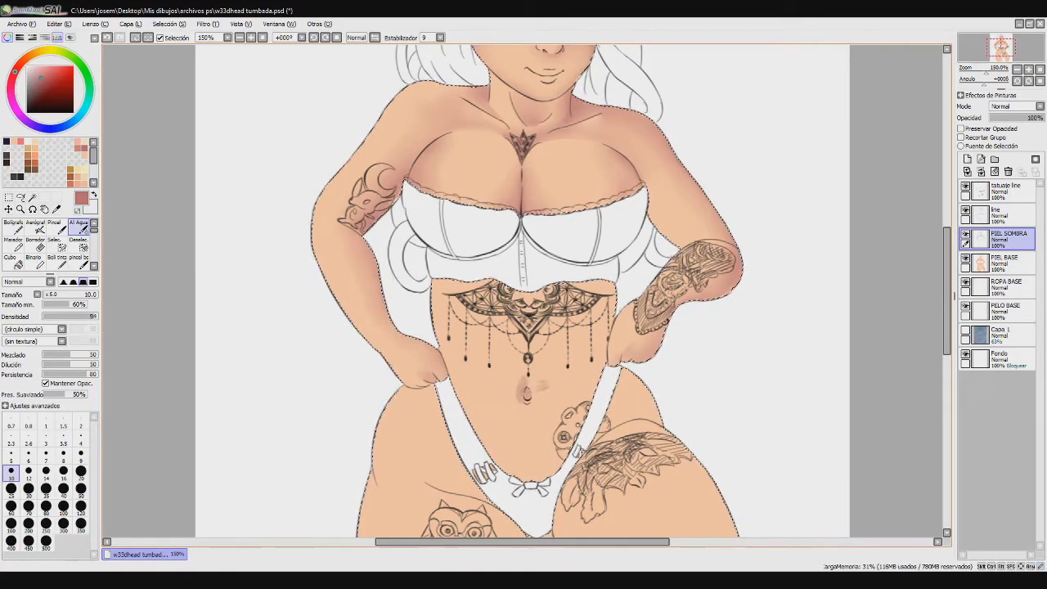
pyautogui.hotkey('ctrl', 'z')
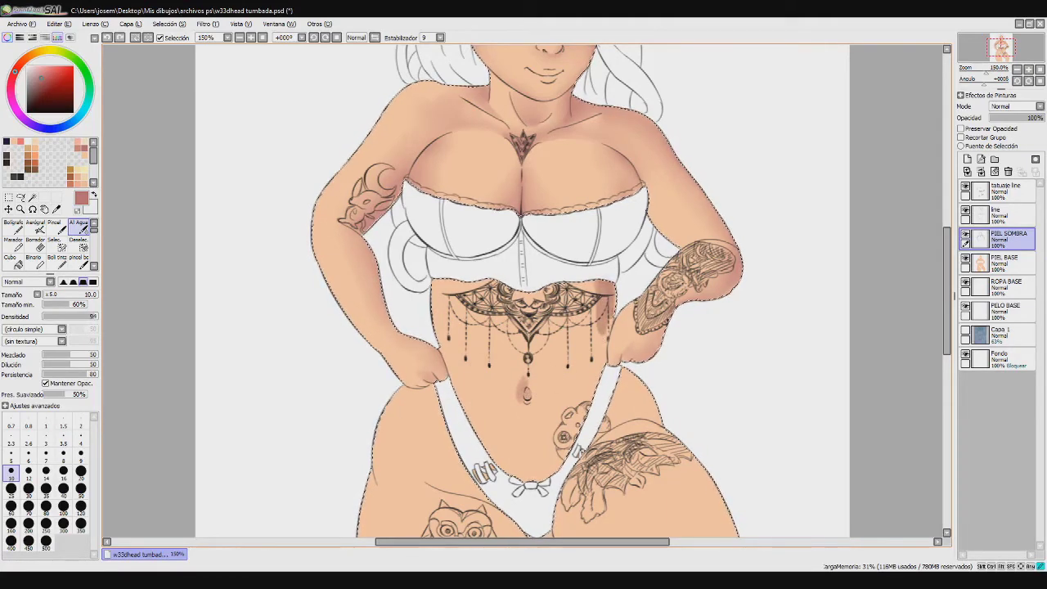
pyautogui.moveTo(603, 357); pyautogui.dragTo(605, 370)
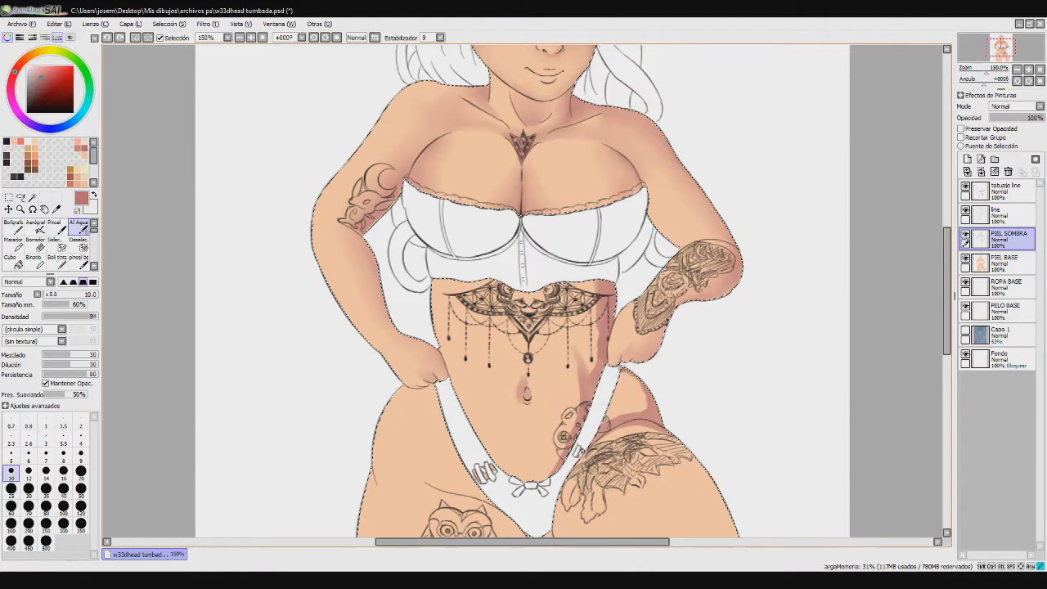
# Hide the tatuaje line layer, then shape the belly's midline, navel and lower-belly shadows with the Al Agua brush and the eraser
pyautogui.click(965, 186)
pyautogui.scroll(-5, 521, 292)
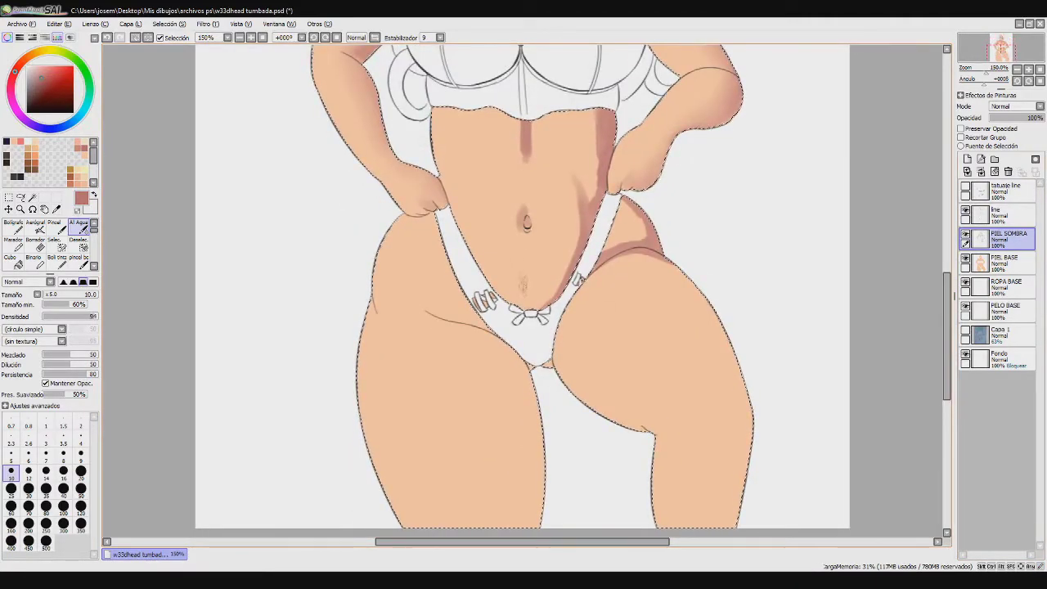
pyautogui.press('e')
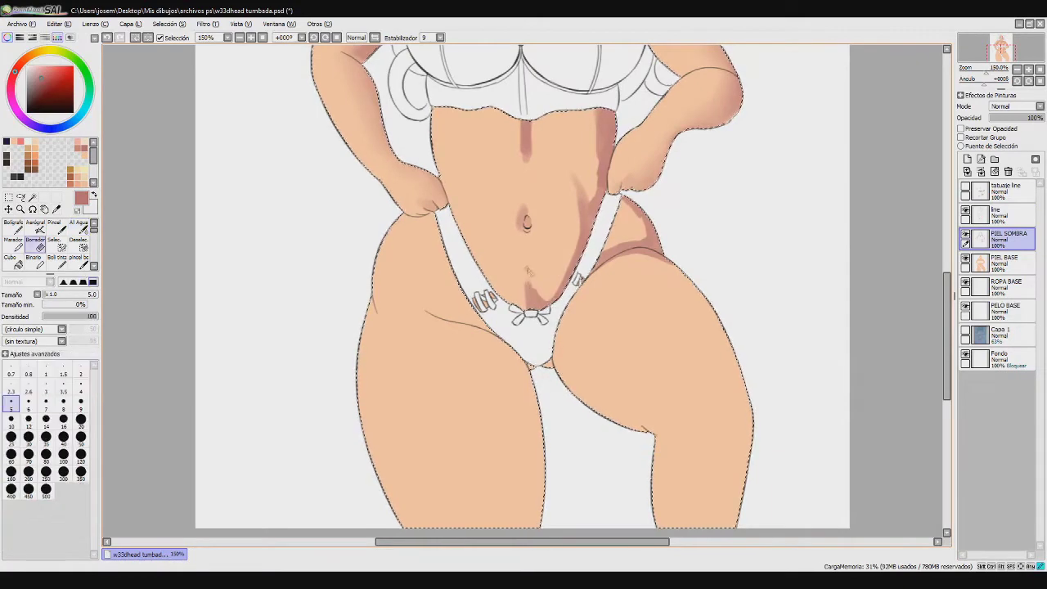
pyautogui.hotkey('ctrl', 'z')
pyautogui.moveTo(531, 121); pyautogui.dragTo(530, 163)
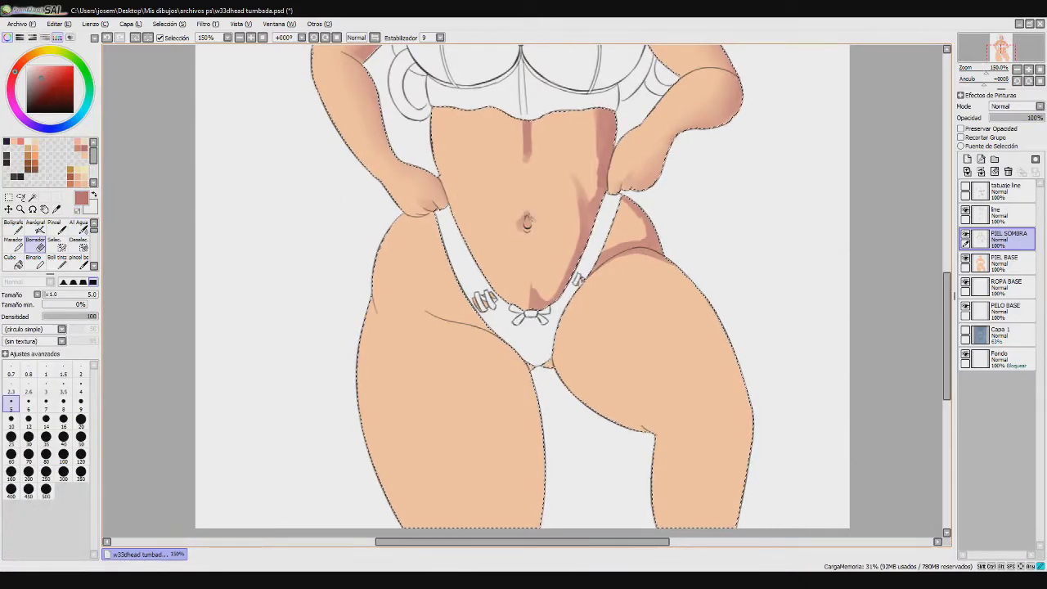
pyautogui.press('e')
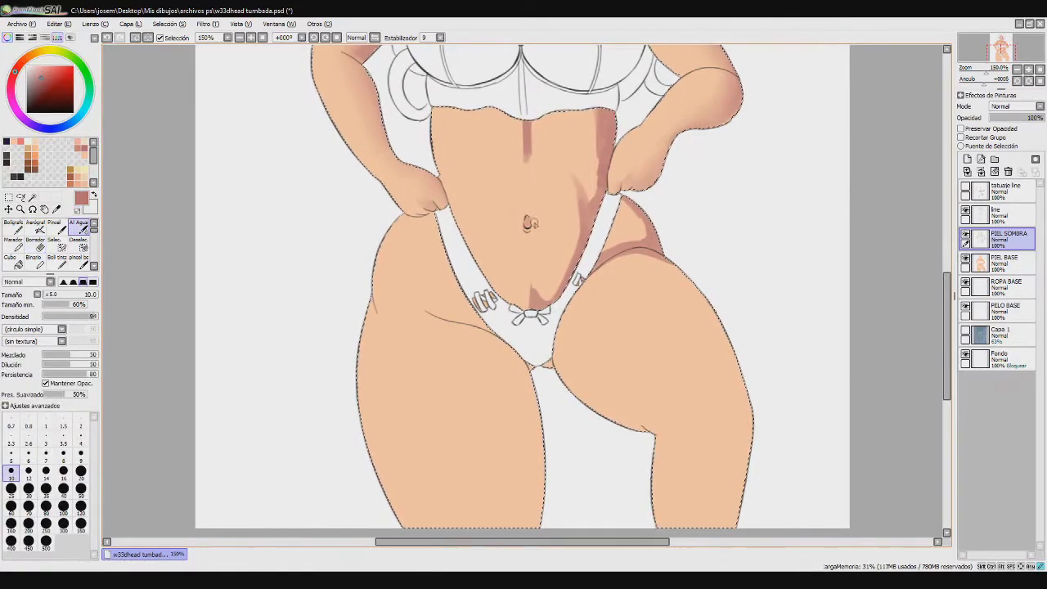
pyautogui.press('e')
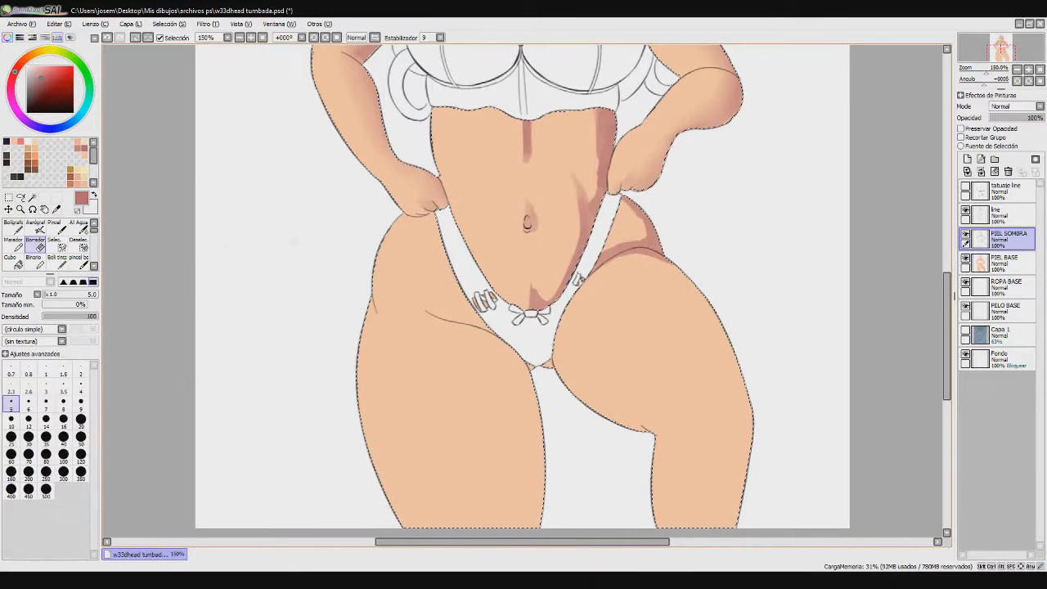
pyautogui.press('e')
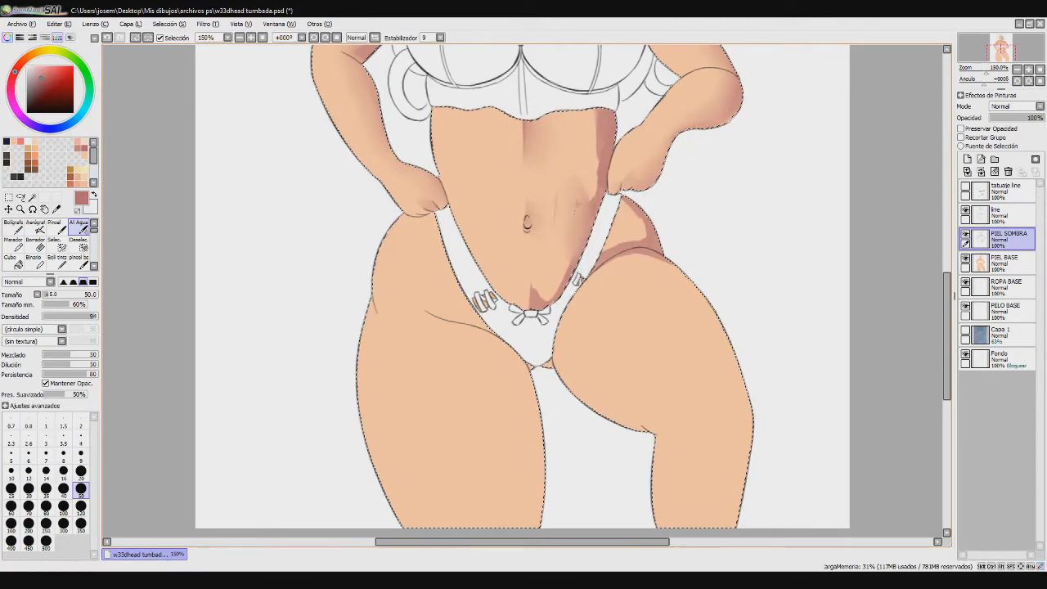
# Blend the belly shadows with the brush at size 50 and the shadow on the far hip at size 20
pyautogui.hotkey('ctrl', 'z')
pyautogui.moveTo(522, 317); pyautogui.dragTo(517, 315)
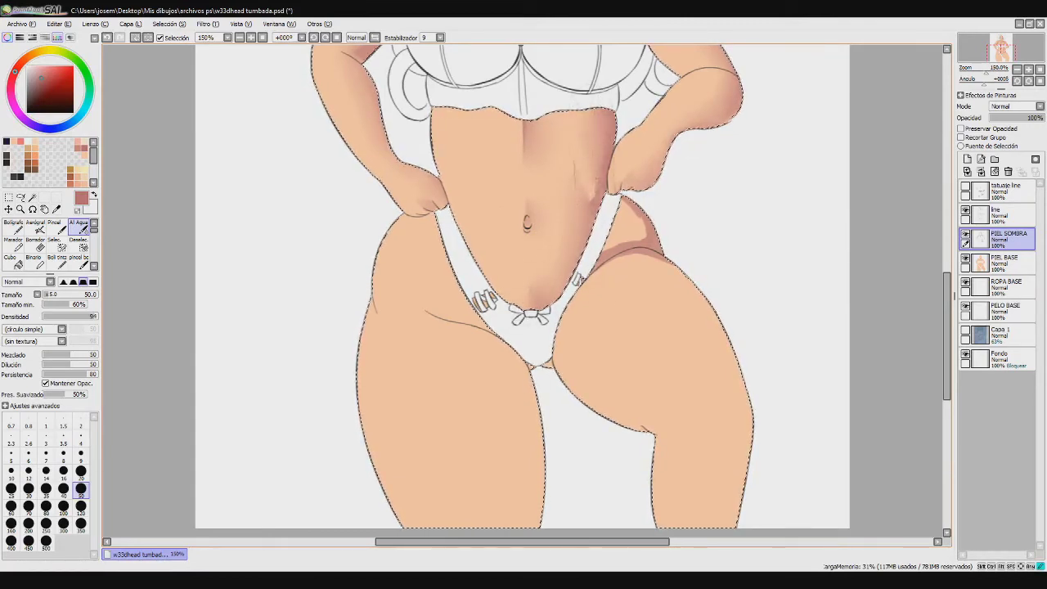
pyautogui.press('e')
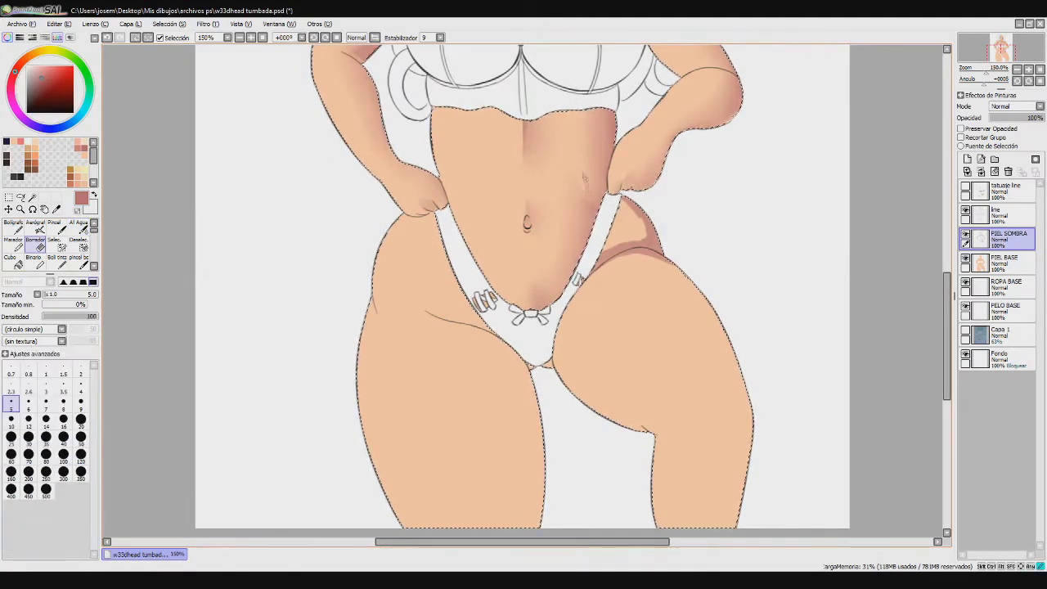
pyautogui.press('c')
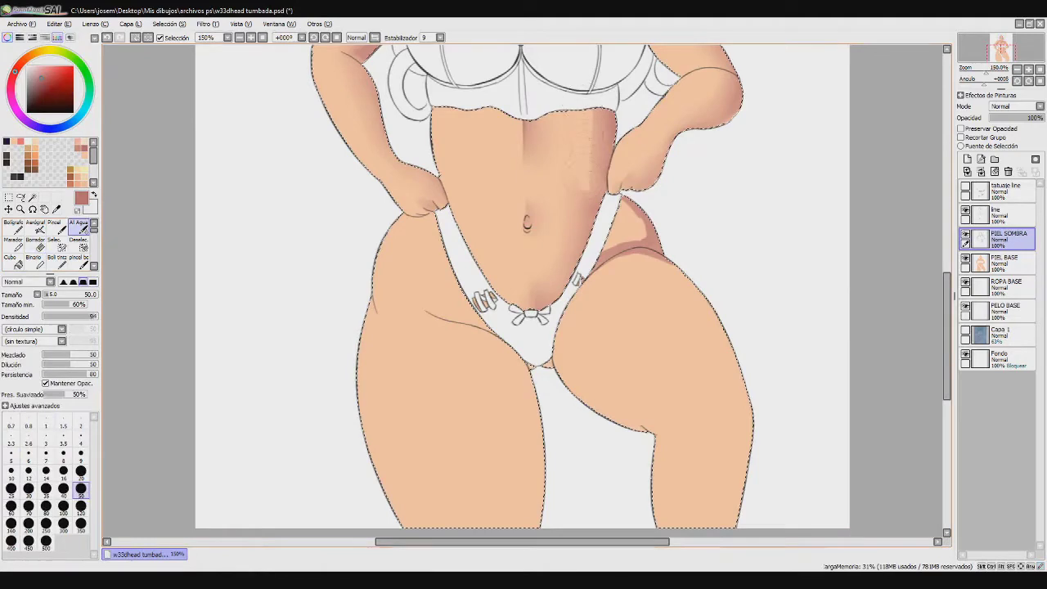
pyautogui.click(81, 473)
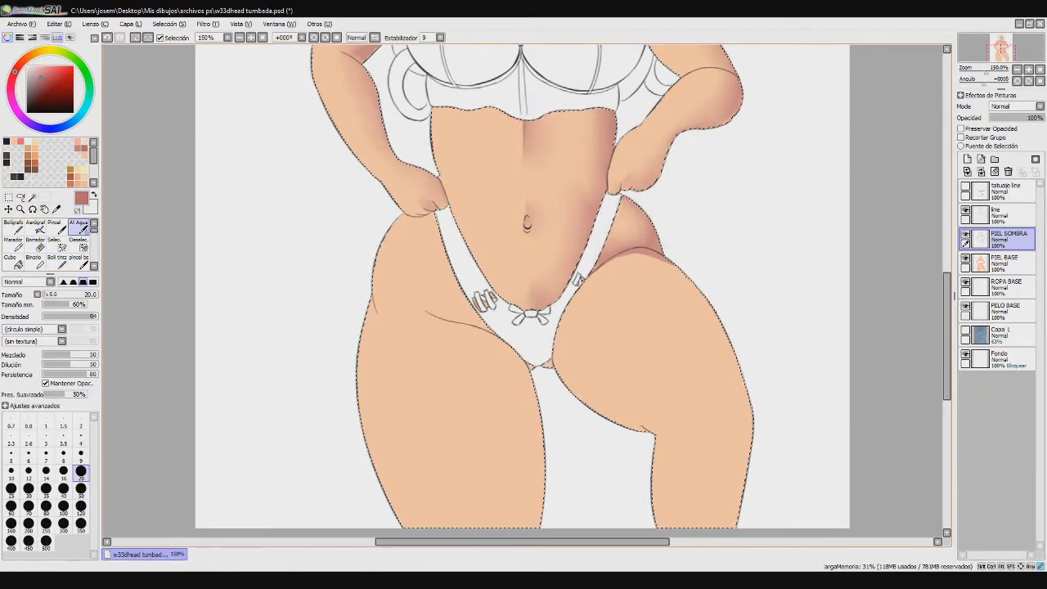
# Paint shadow along the crease between hip and near thigh with the brush at size 20, trimming its edges with the eraser
pyautogui.press('e')
pyautogui.press('e')
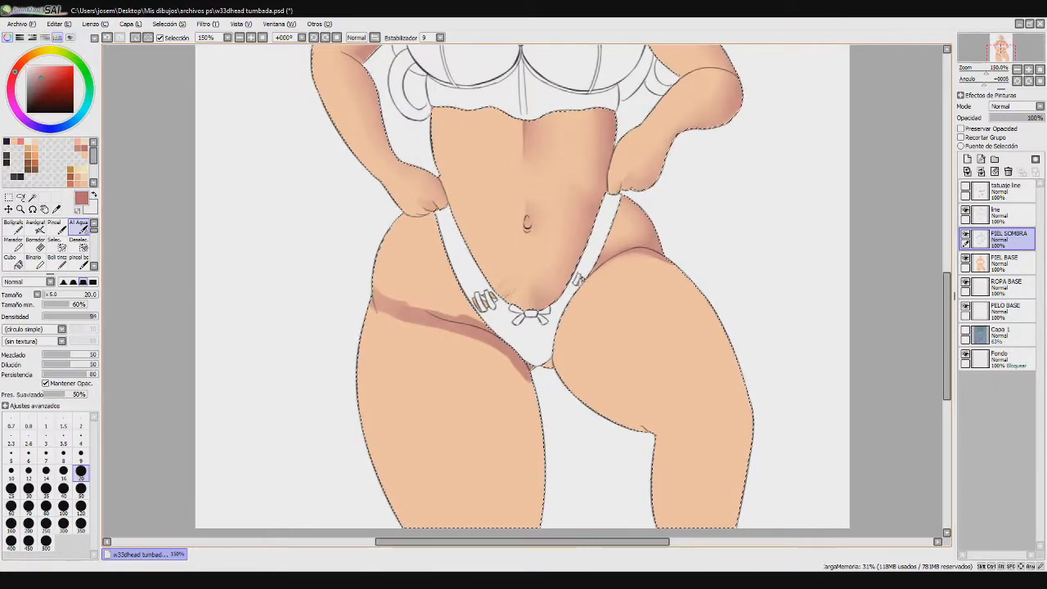
pyautogui.press('e')
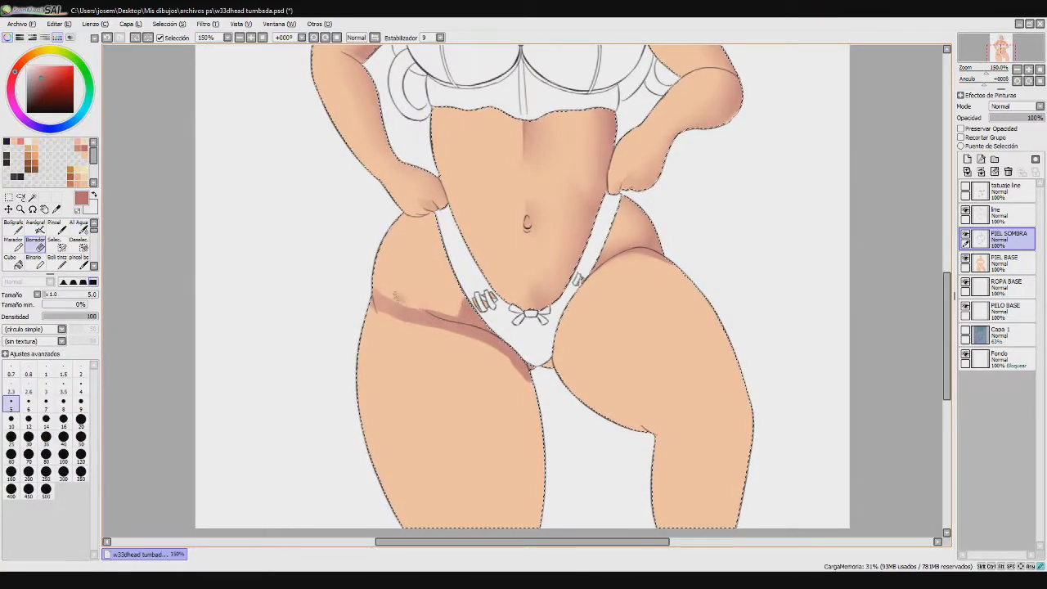
pyautogui.press('e')
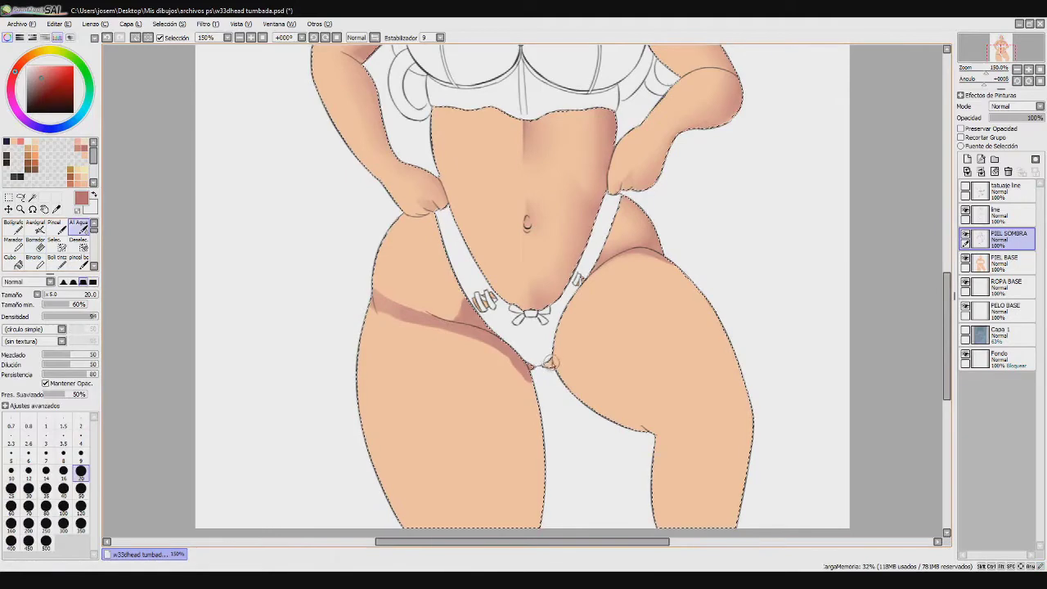
# Paint a broad shadow down the inner side of the near thigh to the canvas edge at brush size 20
pyautogui.moveTo(491, 353)
pyautogui.mouseDown()
pyautogui.moveTo(521, 409)
pyautogui.moveTo(536, 461)
pyautogui.mouseUp()
pyautogui.moveTo(947, 337); pyautogui.dragTo(947, 393)
pyautogui.moveTo(528, 282); pyautogui.dragTo(523, 319)
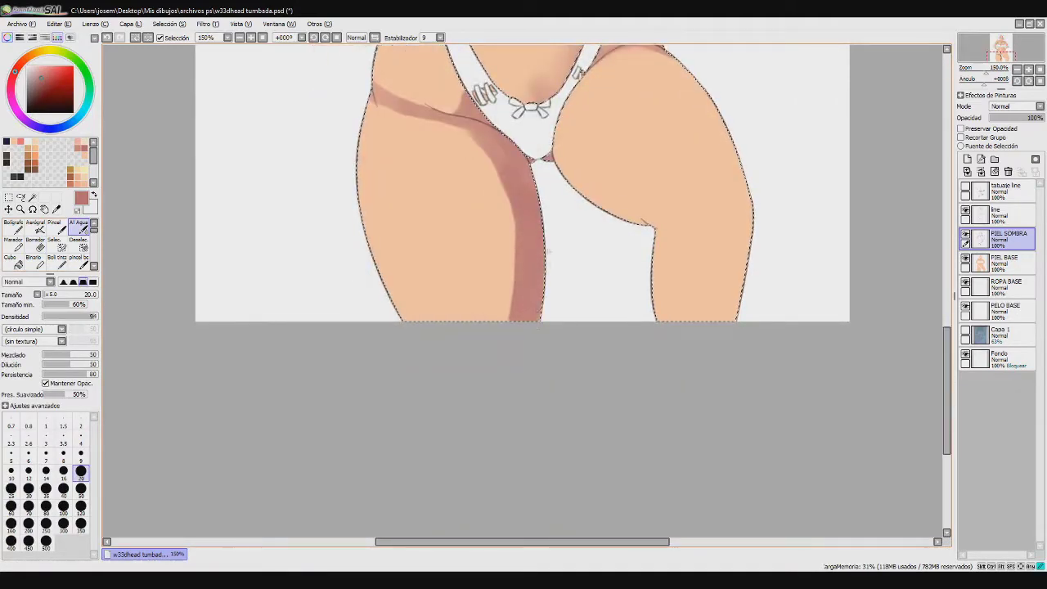
pyautogui.moveTo(514, 233); pyautogui.dragTo(502, 317)
pyautogui.moveTo(484, 152); pyautogui.dragTo(514, 237)
# Add a soft shadow on the lighter side of the abdomen and a narrow one along the waist edge at brush size 10
pyautogui.moveTo(947, 388); pyautogui.dragTo(947, 327)
pyautogui.click(263, 38)
pyautogui.click(251, 38)
pyautogui.click(251, 38)
pyautogui.scroll(-3, 523, 286)
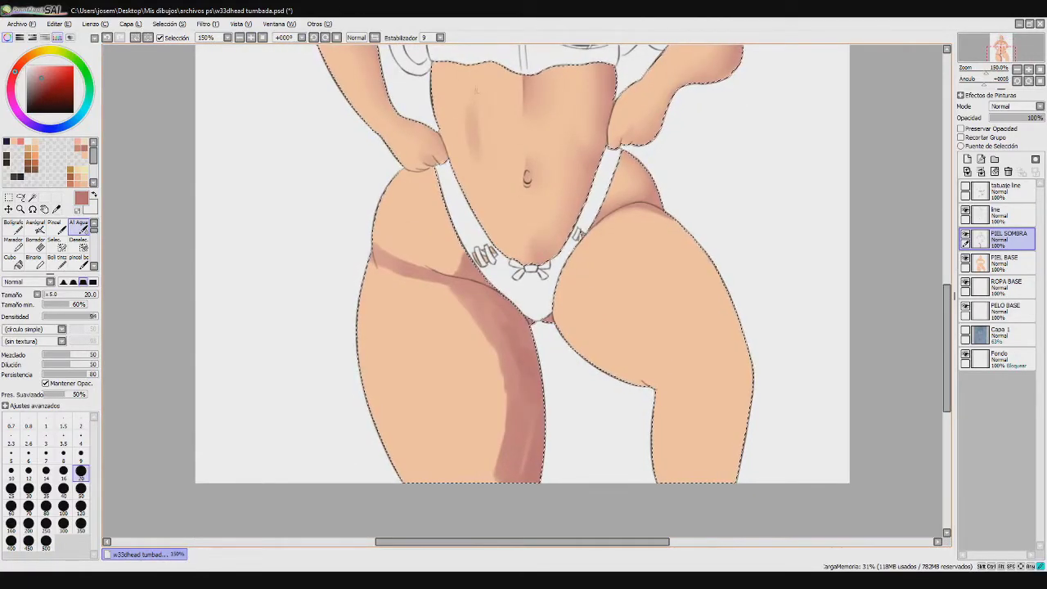
pyautogui.press('[')
pyautogui.press('[')
pyautogui.press('[')
pyautogui.press('[')
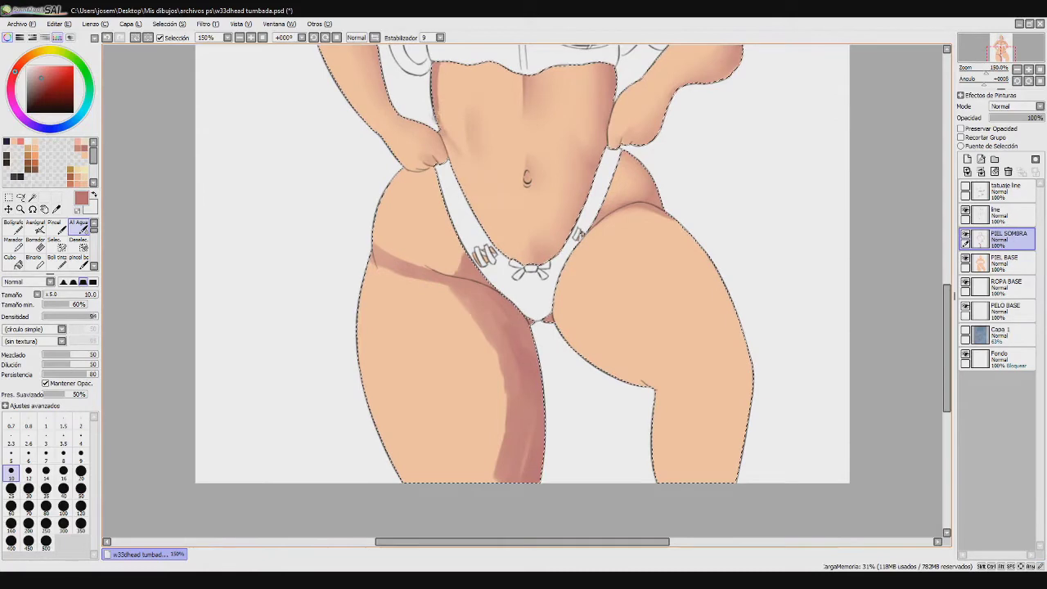
# Soften the waist shadow and paint shadow down the outer edge of the near hip and thigh at brush size 20
pyautogui.press(']')
pyautogui.press(']')
pyautogui.press(']')
pyautogui.press(']')
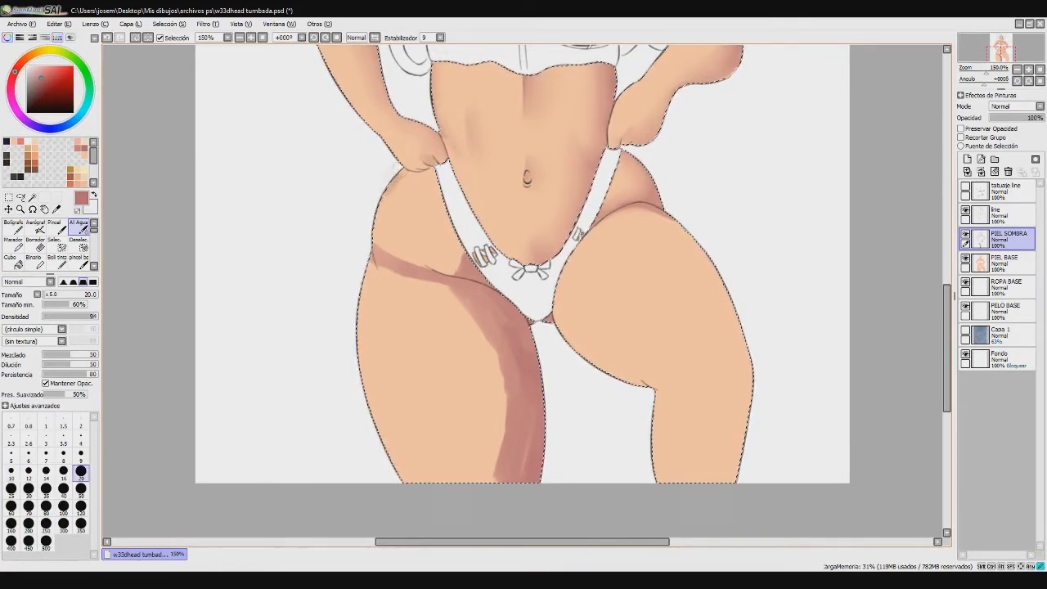
pyautogui.press(']')
pyautogui.hotkey('ctrl', 'z')
pyautogui.moveTo(367, 274)
pyautogui.mouseDown()
pyautogui.moveTo(352, 378)
pyautogui.moveTo(385, 448)
pyautogui.mouseUp()
pyautogui.hotkey('ctrl', 'z')
pyautogui.moveTo(376, 266); pyautogui.dragTo(366, 302)
# Blend the near thigh's crease, outer-edge and upper inner shadows with the brush at size 45
pyautogui.press(']')
pyautogui.press(']')
pyautogui.press(']')
pyautogui.press(']')
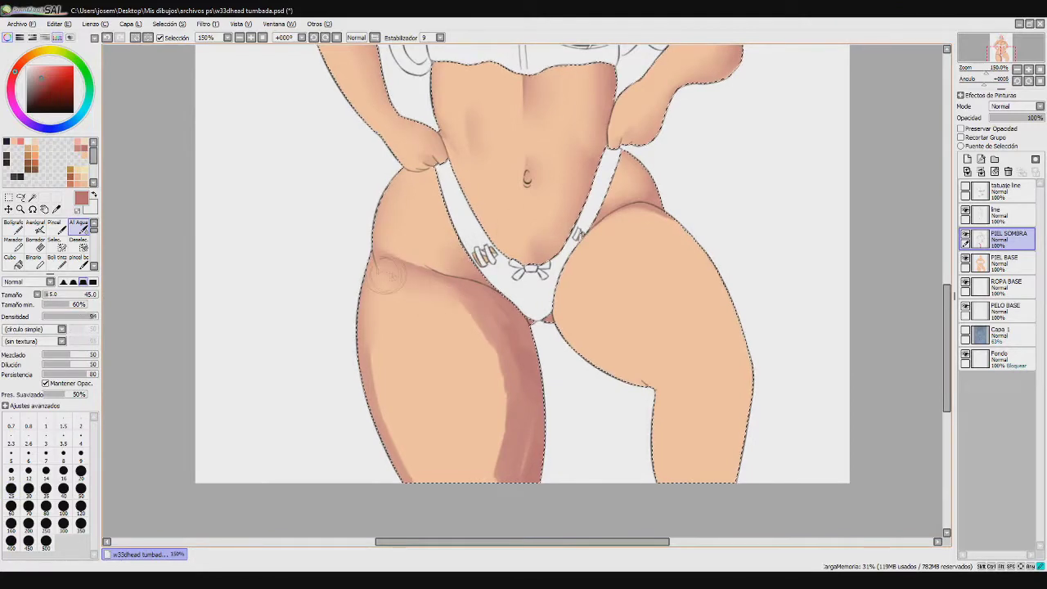
pyautogui.moveTo(458, 317); pyautogui.dragTo(496, 372)
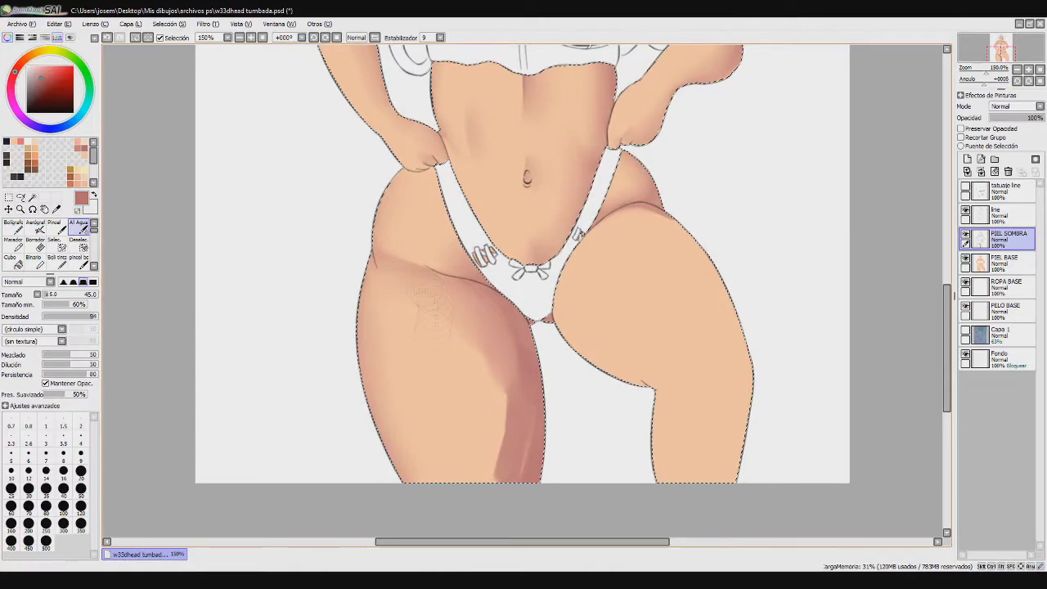
# Rotate the canvas to 45° and blend the near thigh's inner shadow smoothly into the skin, finishing with the brush at size 65
pyautogui.click(354, 39)
pyautogui.click(325, 38)
pyautogui.click(325, 37)
pyautogui.click(324, 38)
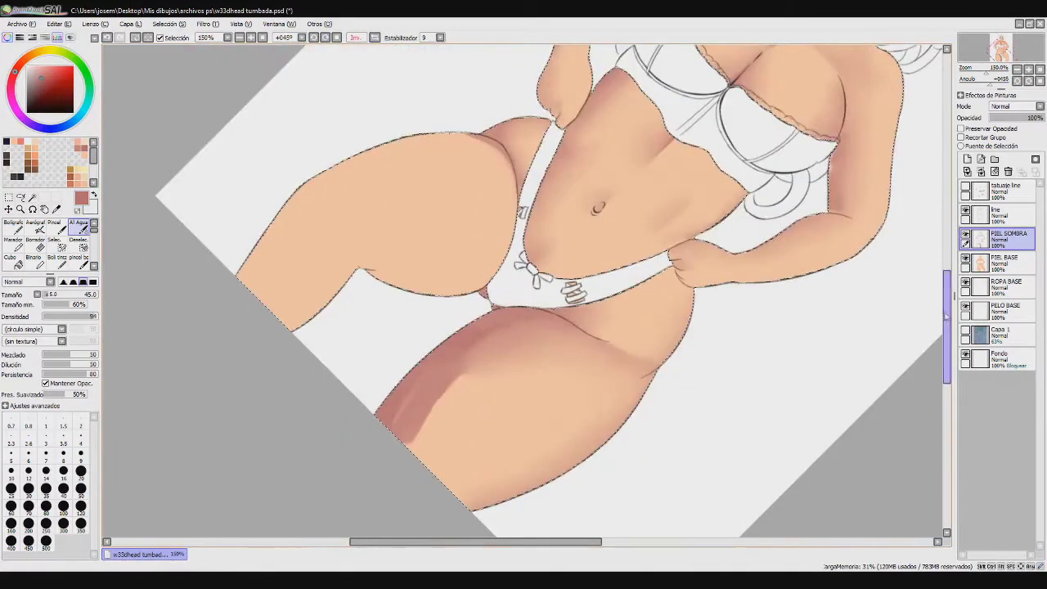
pyautogui.moveTo(947, 327); pyautogui.dragTo(947, 371)
pyautogui.moveTo(465, 189); pyautogui.dragTo(409, 255)
pyautogui.moveTo(464, 166); pyautogui.dragTo(515, 174)
pyautogui.click(58, 295)
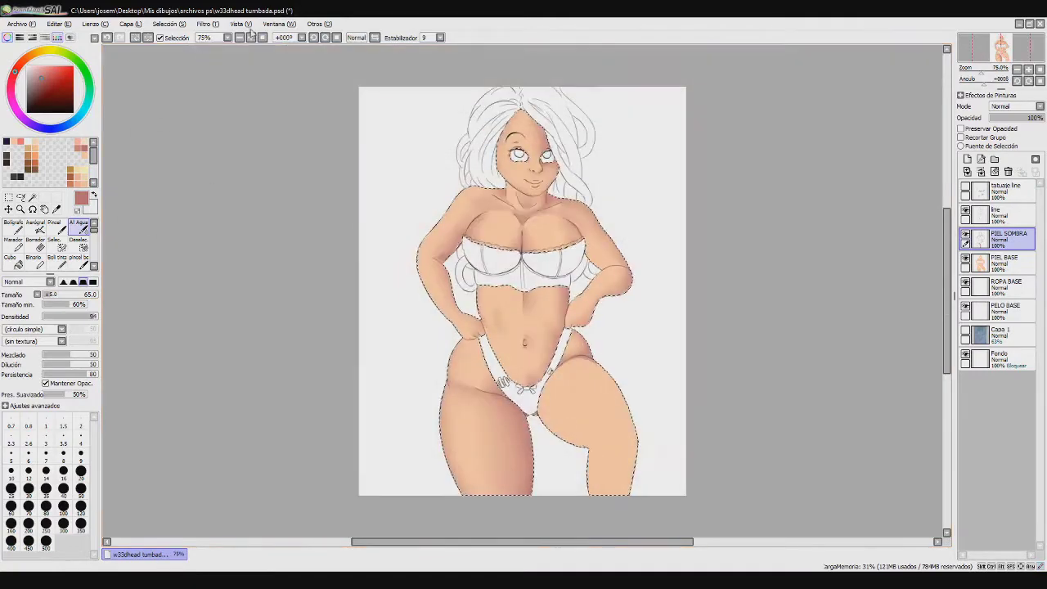
# Paint shadow along the raised leg's inner thigh and down the outer side of its knee and lower leg at brush size 40
pyautogui.click(251, 38)
pyautogui.click(251, 37)
pyautogui.moveTo(946, 291); pyautogui.dragTo(946, 340)
pyautogui.click(63, 488)
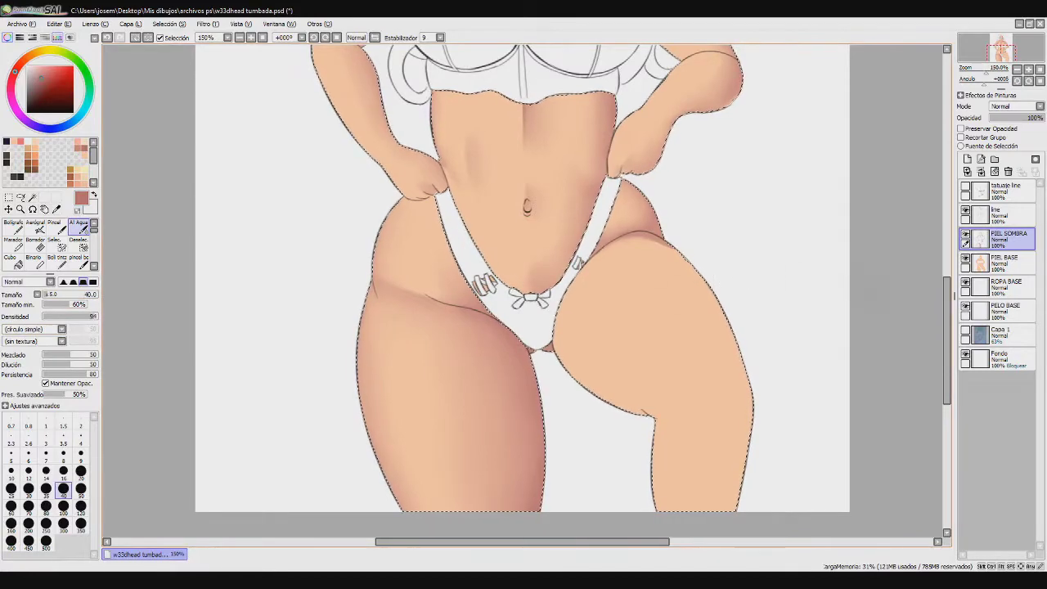
pyautogui.scroll(-3, 523, 278)
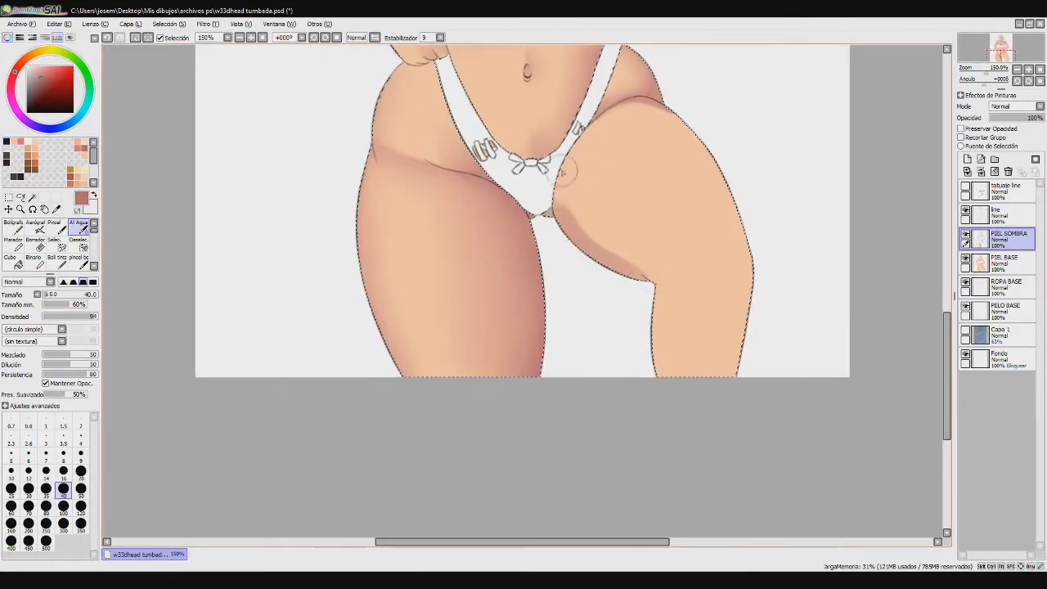
pyautogui.moveTo(562, 172); pyautogui.dragTo(655, 264)
pyautogui.moveTo(624, 540); pyautogui.dragTo(628, 536)
pyautogui.moveTo(746, 260); pyautogui.dragTo(746, 286)
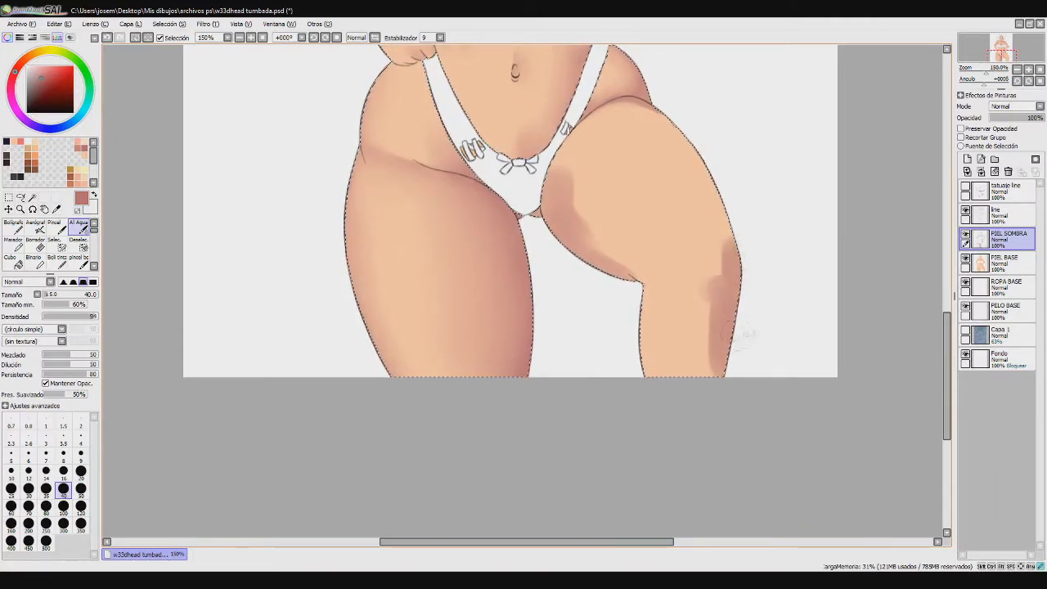
# Blend the raised leg's outer-edge shadow, and smooth its inner-thigh shadow into the skin with the watercolour brush at size 80
pyautogui.click(36, 226)
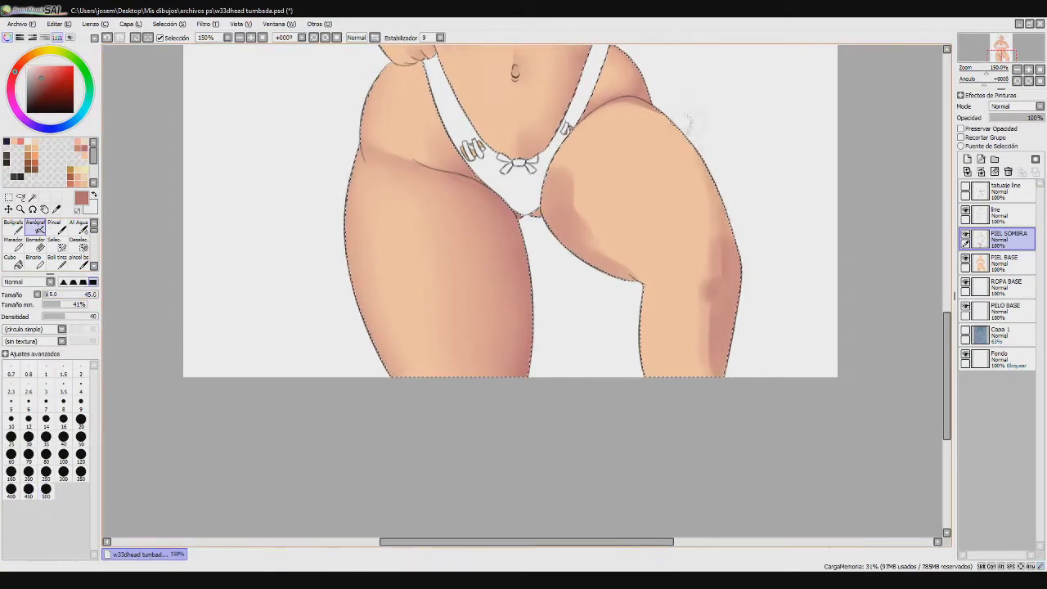
pyautogui.click(80, 227)
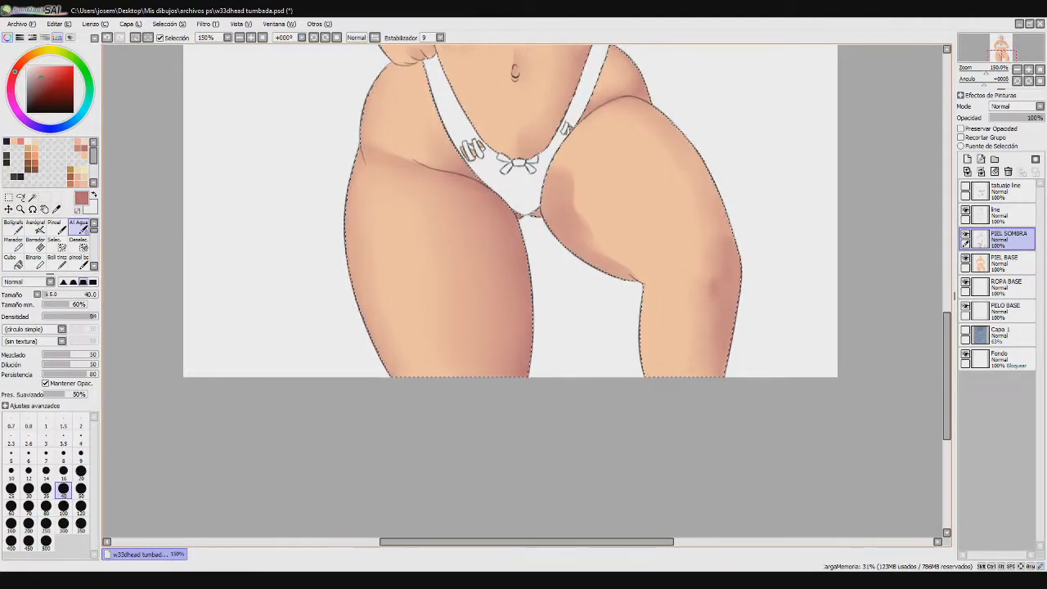
pyautogui.click(45, 507)
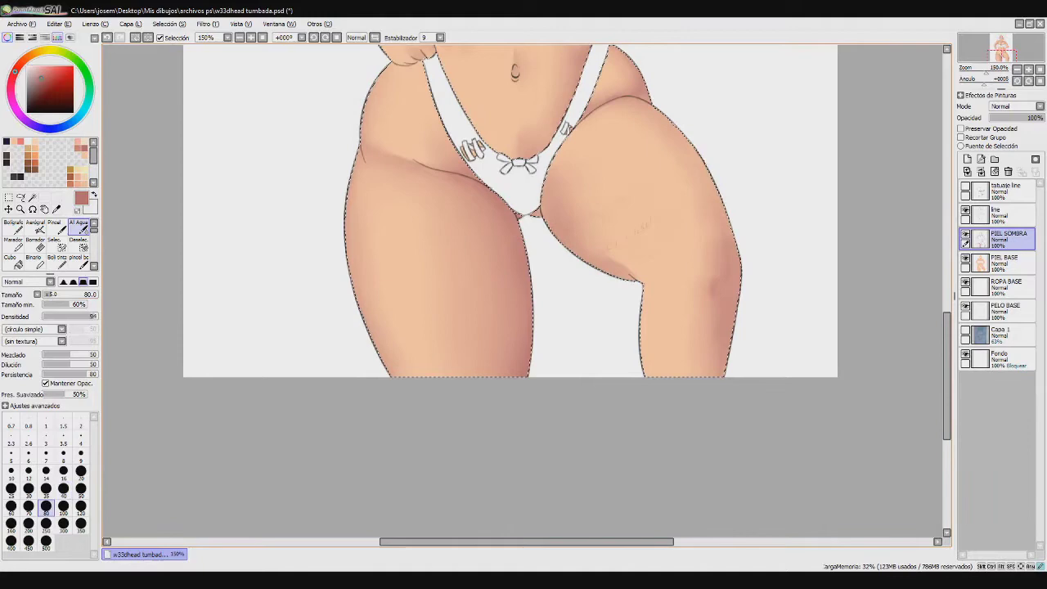
pyautogui.moveTo(599, 143); pyautogui.dragTo(581, 205)
pyautogui.click(262, 38)
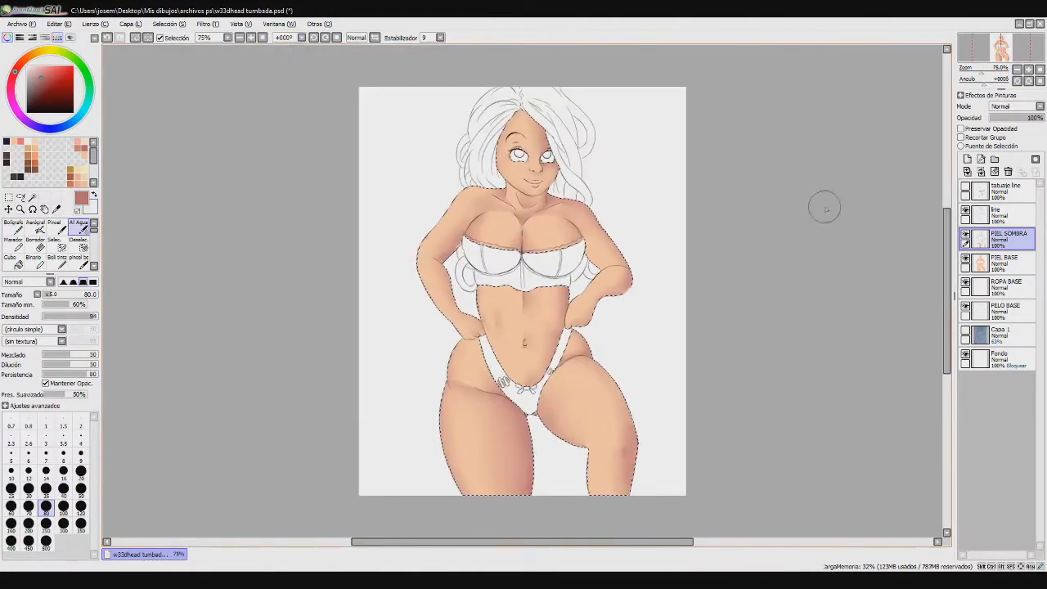
# Shade the navel with the Pincel brush at size 5 and soften it using the watercolour brush at size 5
pyautogui.scroll(-2, 825, 210)
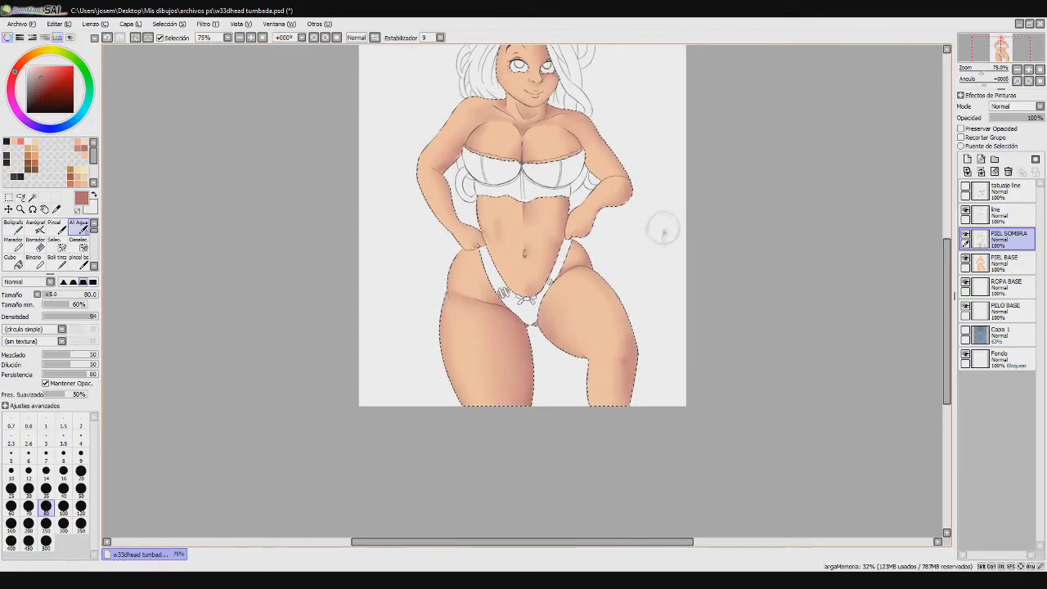
pyautogui.click(57, 229)
pyautogui.scroll(4, 531, 147)
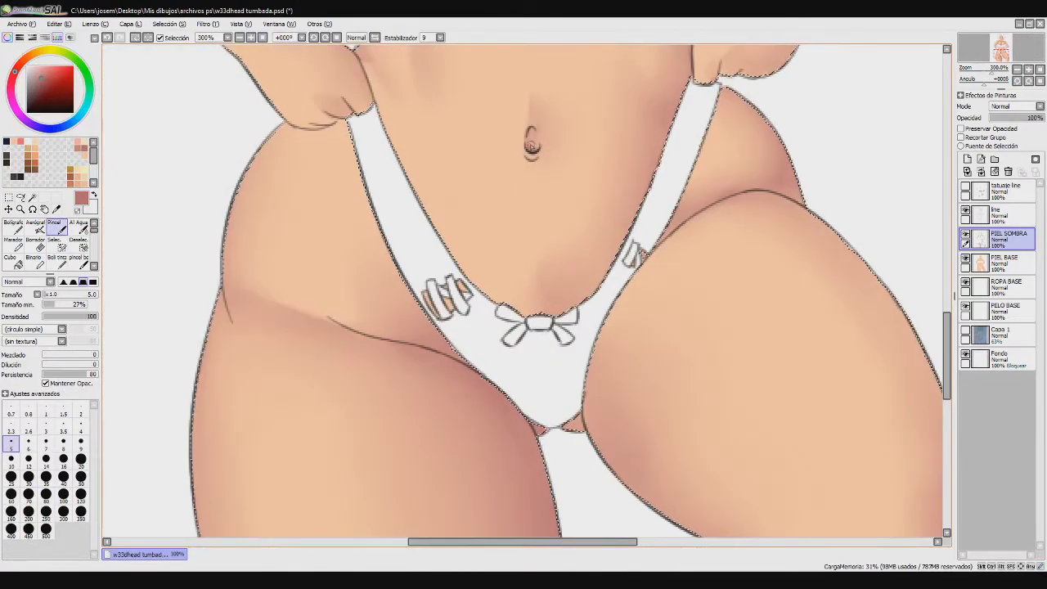
pyautogui.click(262, 38)
pyautogui.click(251, 38)
pyautogui.moveTo(946, 286); pyautogui.dragTo(947, 321)
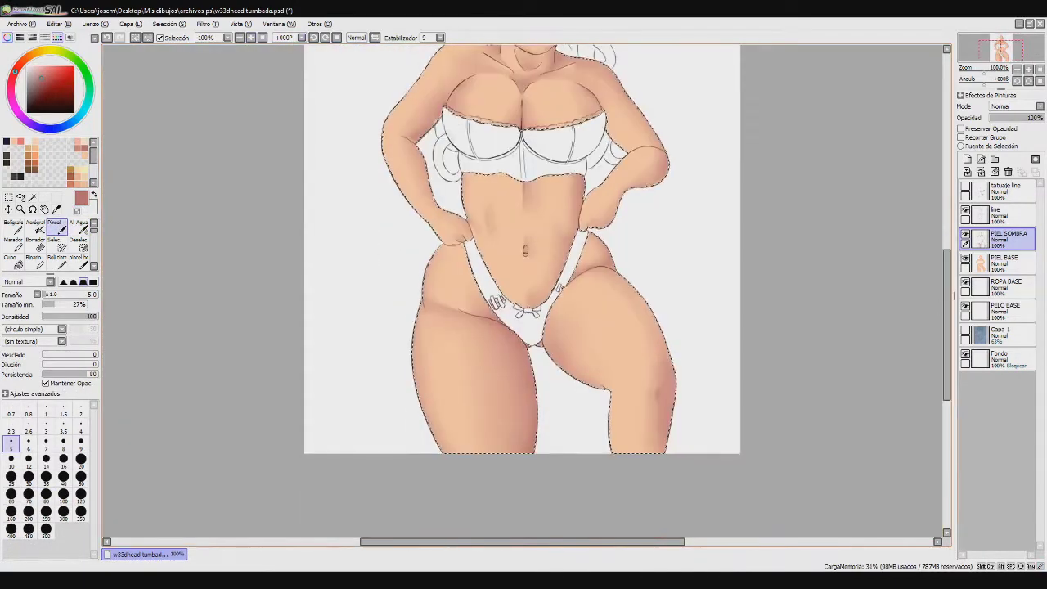
pyautogui.scroll(3, 533, 175)
pyautogui.click(79, 228)
pyautogui.click(11, 457)
pyautogui.moveTo(531, 157); pyautogui.dragTo(534, 175)
pyautogui.click(262, 37)
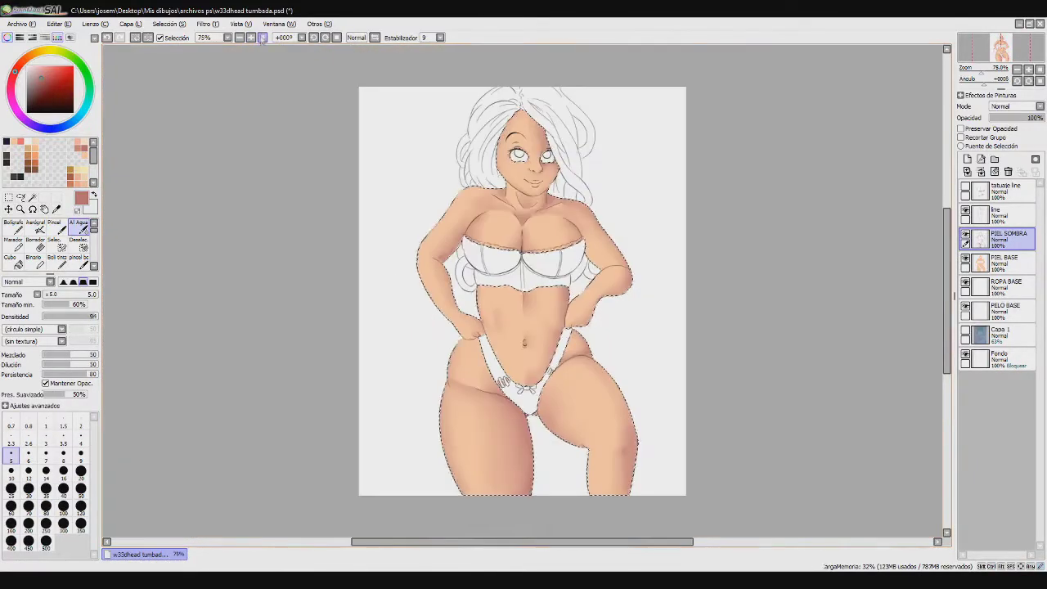
# Touch up the forehead shadow at brush size 25 and blend the far shoulder's outer shadow at size 50
pyautogui.scroll(2, 523, 290)
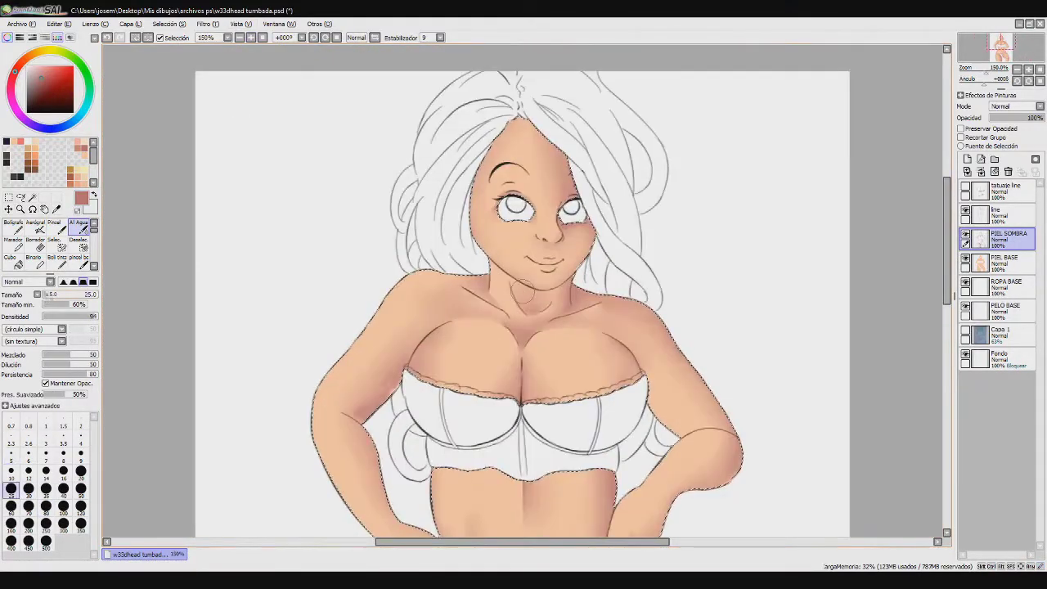
pyautogui.press('e')
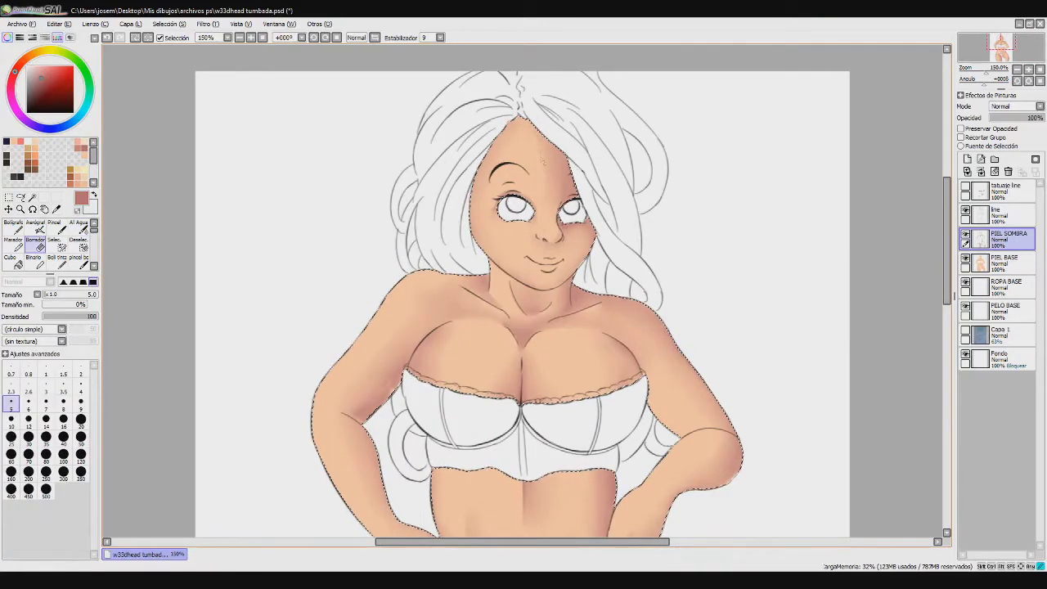
pyautogui.press('e')
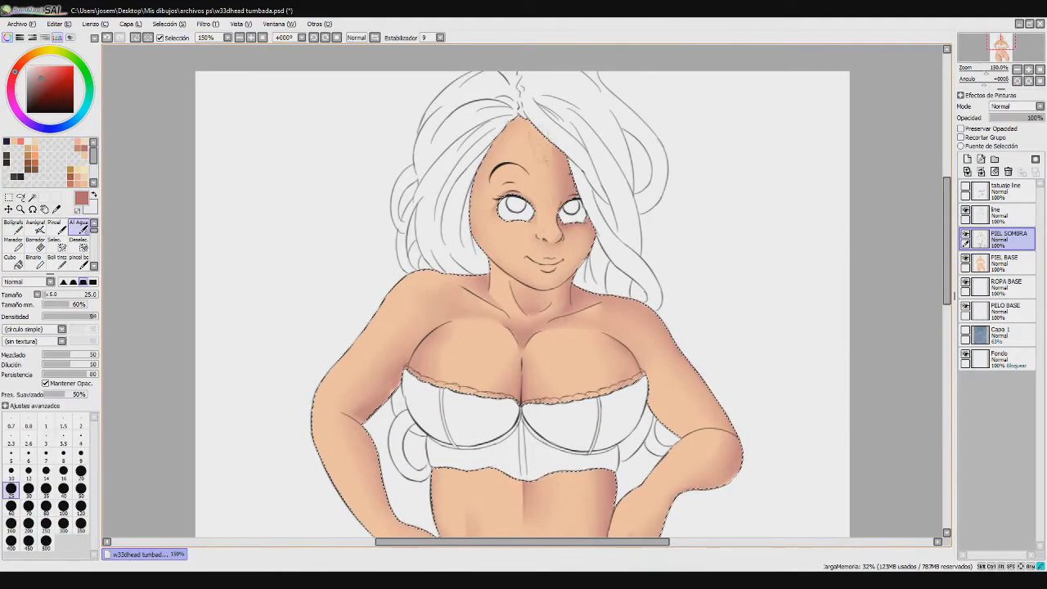
pyautogui.scroll(-2, 524, 291)
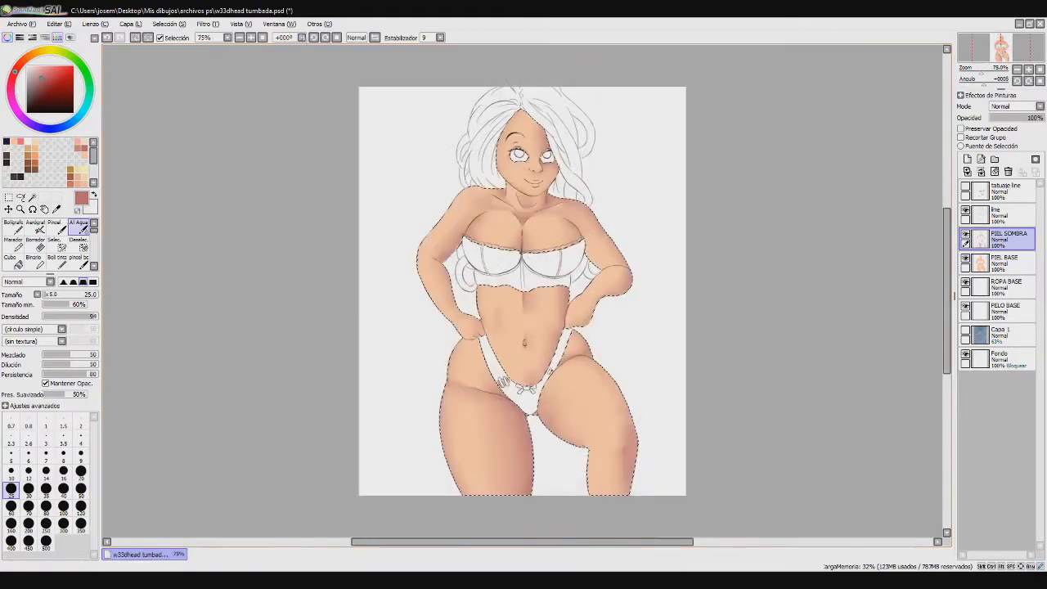
pyautogui.doubleClick(252, 37)
pyautogui.click(81, 489)
pyautogui.moveTo(642, 121); pyautogui.dragTo(672, 160)
pyautogui.scroll(-2, 524, 290)
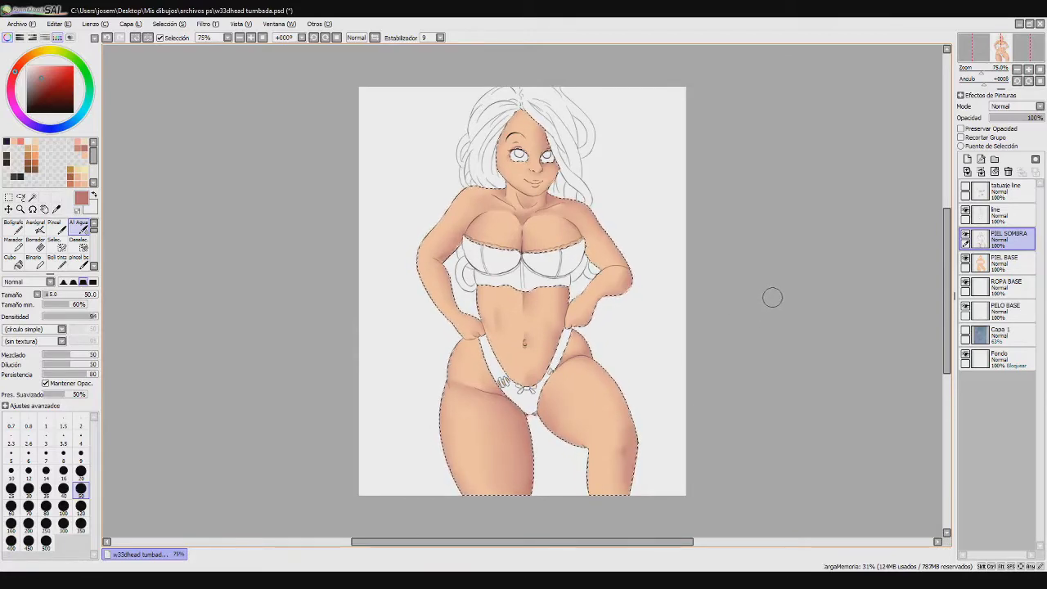
# Rotate the canvas and erase a thin rim of shadow along the near thigh's inner edge and the raised leg's outer edge at eraser size 10
pyautogui.moveTo(946, 291); pyautogui.dragTo(946, 345)
pyautogui.press('e')
pyautogui.scroll(2, 522, 291)
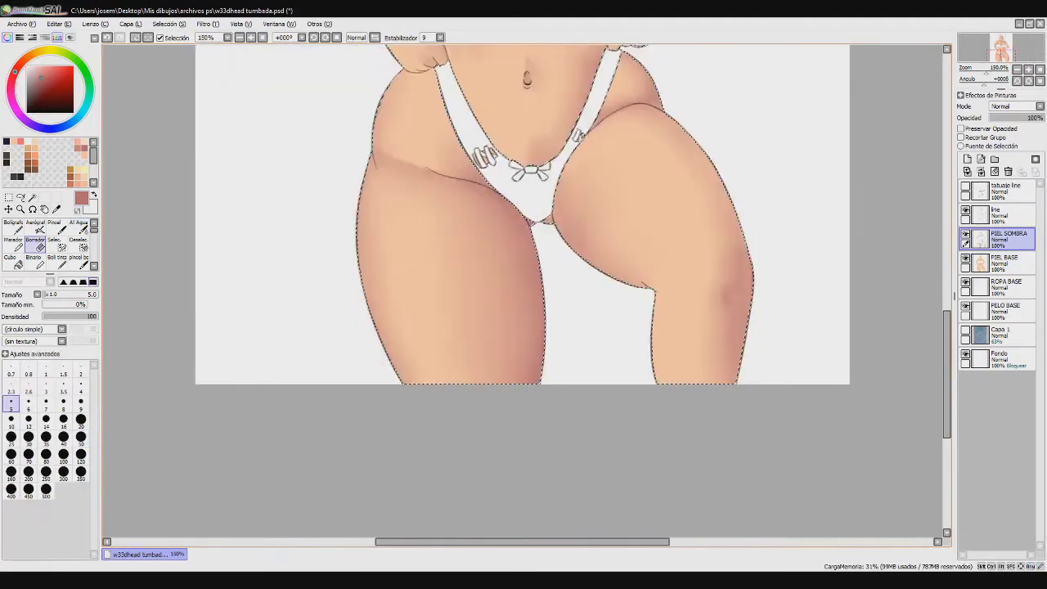
pyautogui.click(11, 421)
pyautogui.moveTo(533, 386)
pyautogui.mouseDown()
pyautogui.moveTo(622, 280)
pyautogui.moveTo(622, 261)
pyautogui.mouseUp()
pyautogui.moveTo(453, 301); pyautogui.dragTo(623, 258)
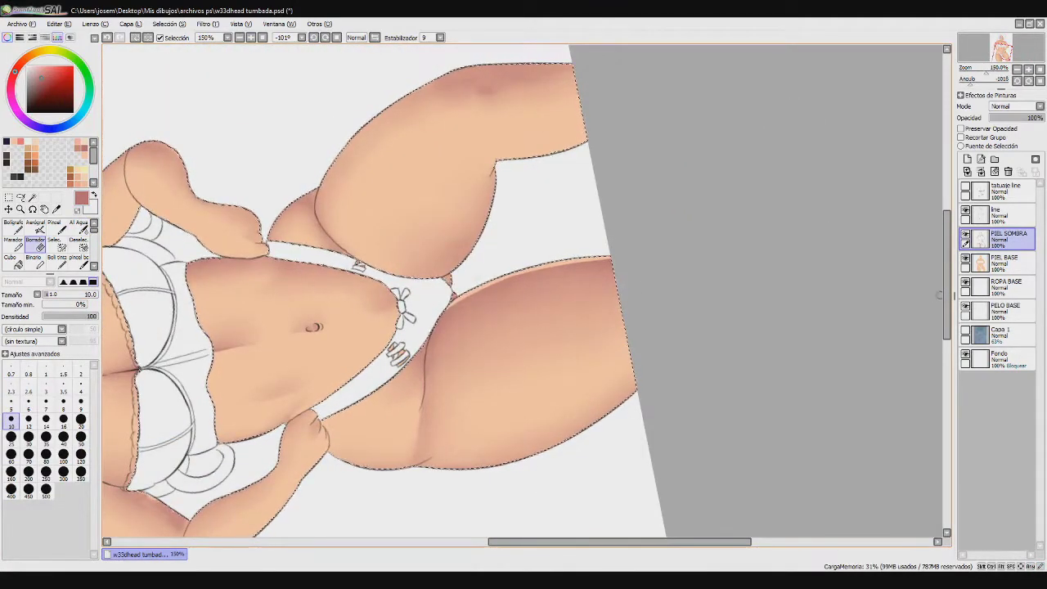
pyautogui.scroll(3, 939, 294)
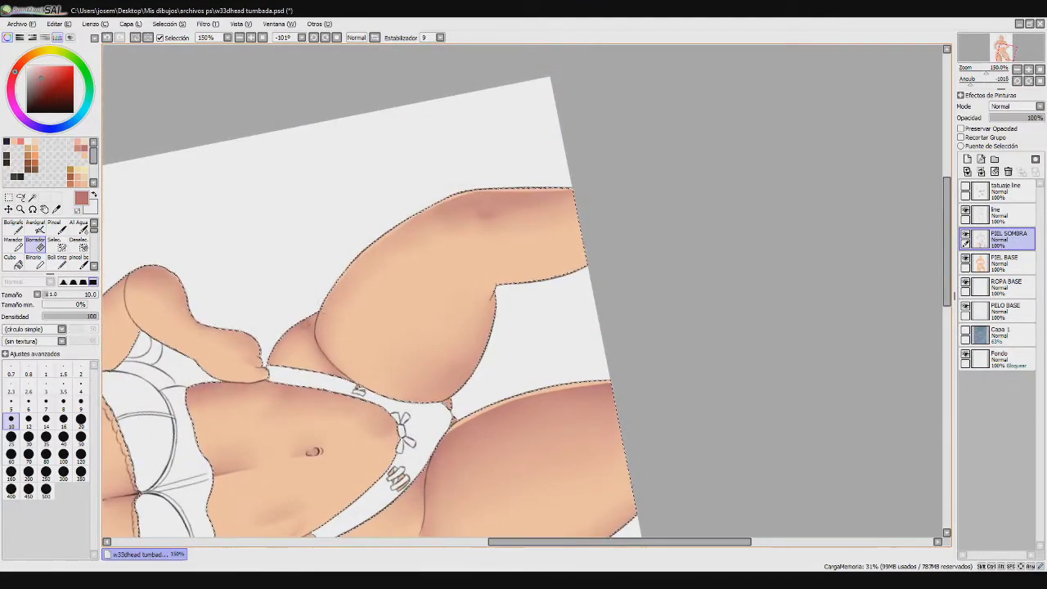
pyautogui.click(263, 38)
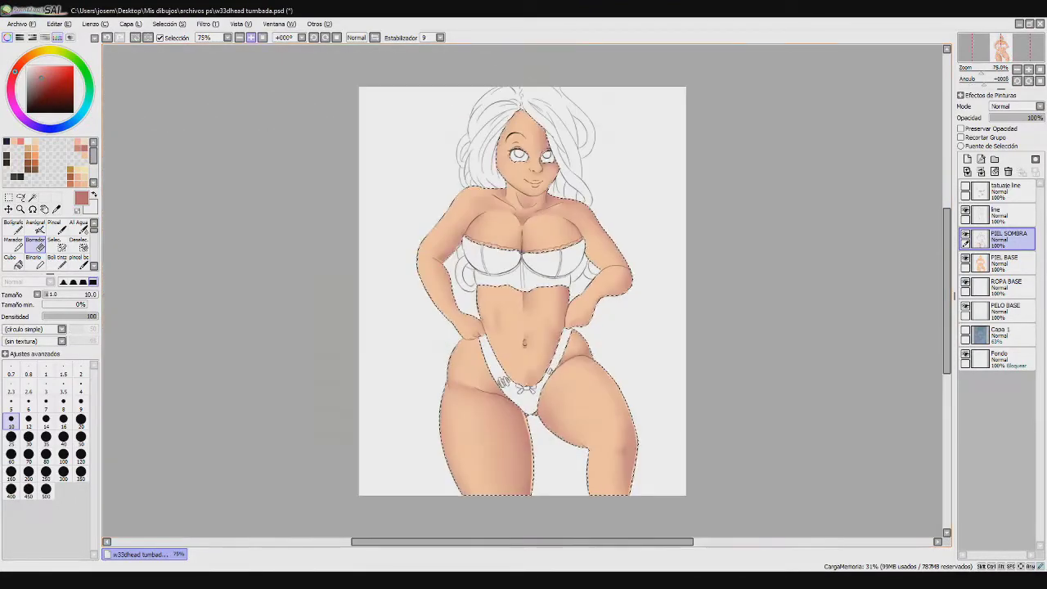
# Erase thin shadow rims along the shaded side of the waist and the arm edges at eraser size 10, rotating the canvas as needed
pyautogui.click(251, 38)
pyautogui.click(251, 37)
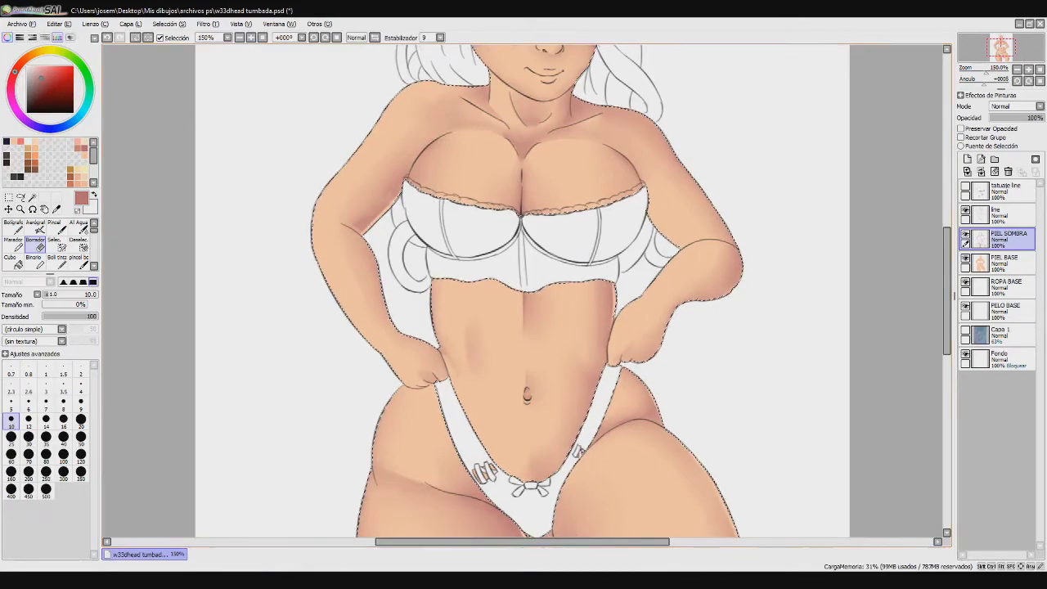
pyautogui.moveTo(984, 82); pyautogui.dragTo(975, 82)
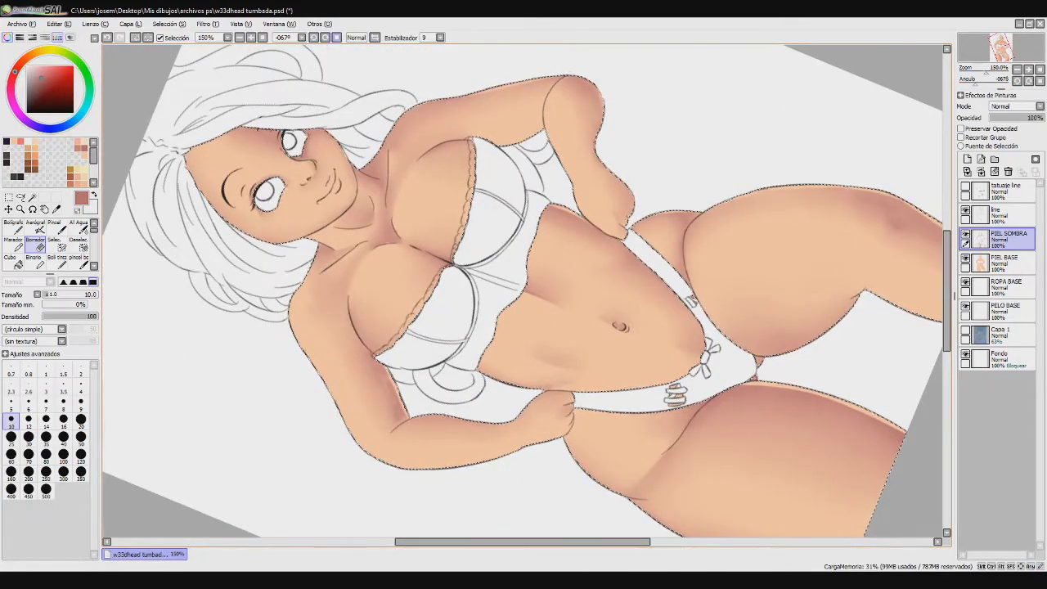
pyautogui.moveTo(975, 84); pyautogui.dragTo(988, 84)
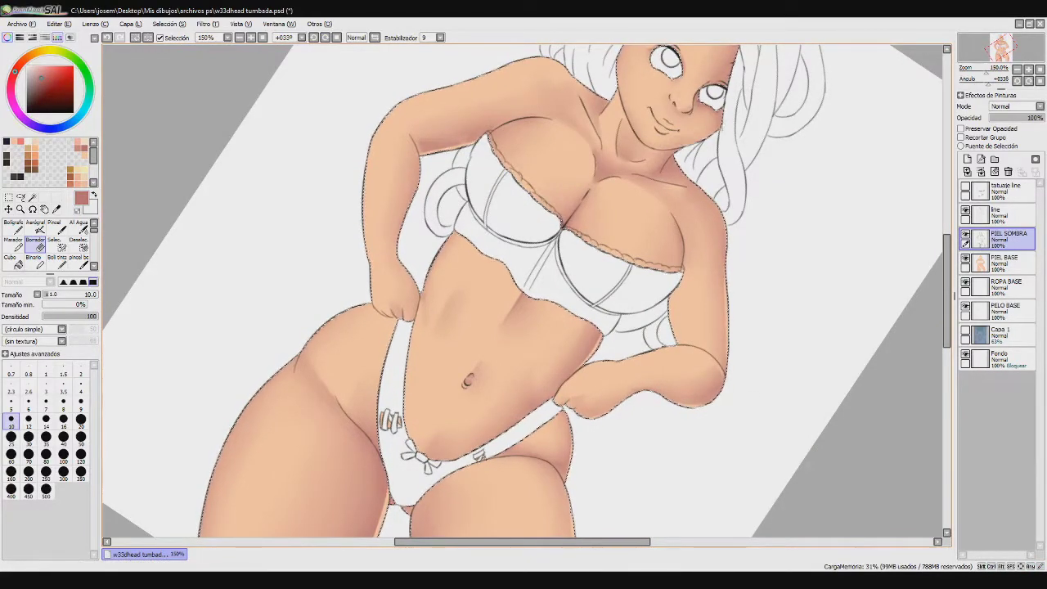
pyautogui.click(262, 38)
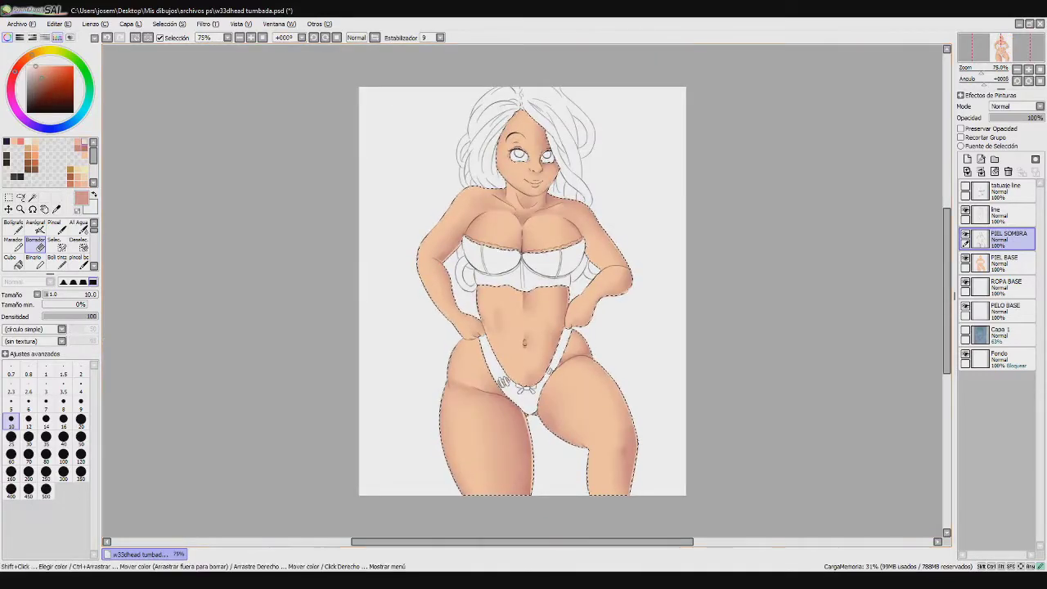
# Pick the light peach skin colour, ready the watercolour brush at size 35, and create a layer named PIEL LUZ above PIEL SOMBRA
pyautogui.click(84, 141)
pyautogui.click(79, 228)
pyautogui.press('[')
pyautogui.press('[')
pyautogui.click(968, 159)
pyautogui.doubleClick(1008, 238)
pyautogui.write('PIEL LUZ')
pyautogui.press('Return')
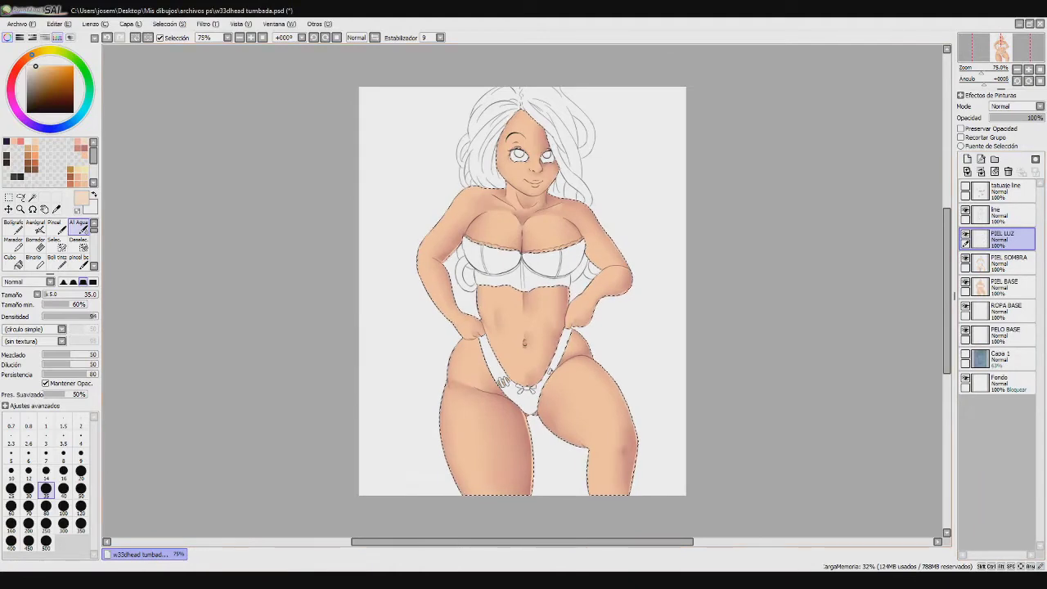
pyautogui.moveTo(499, 239); pyautogui.dragTo(495, 229)
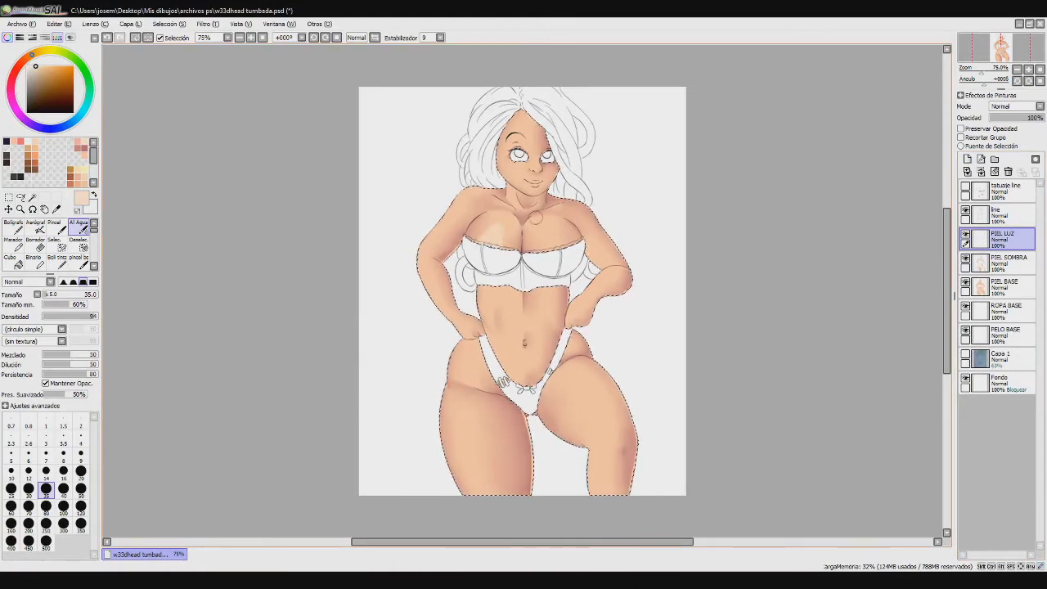
pyautogui.hotkey('ctrl', 'z')
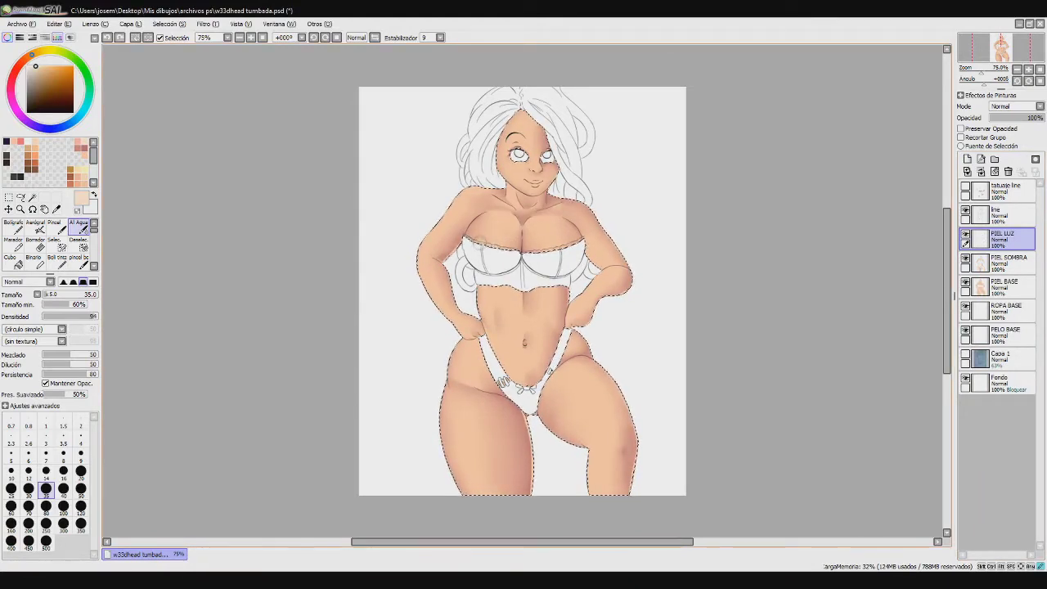
pyautogui.hotkey('ctrl', 'z')
# Paint light peach highlights on both sides of the upper chest at brush size 35
pyautogui.moveTo(558, 240); pyautogui.dragTo(570, 234)
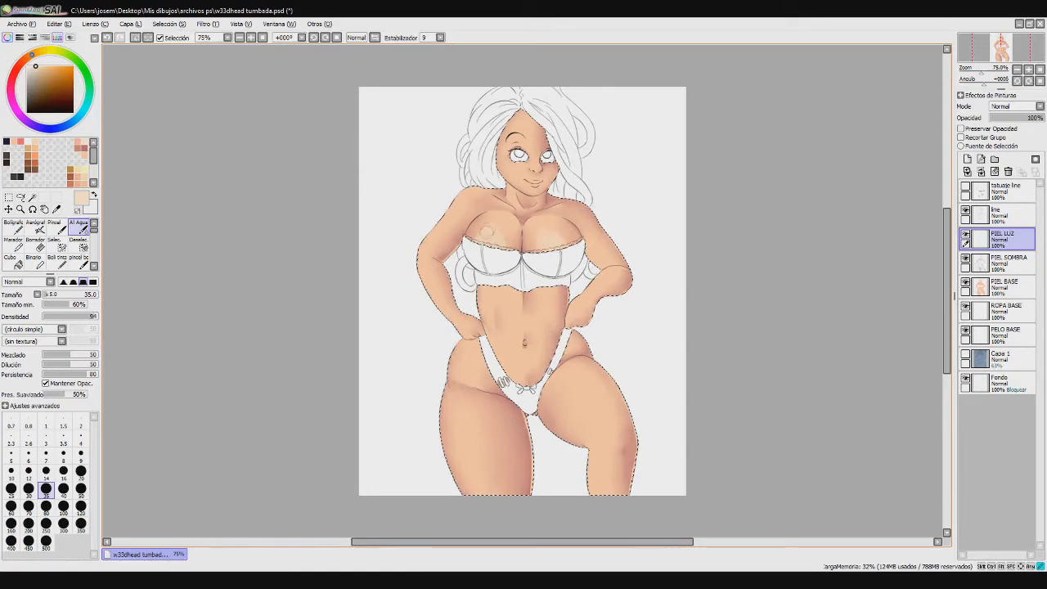
pyautogui.hotkey('ctrl', 'y')
pyautogui.hotkey('ctrl', 'z')
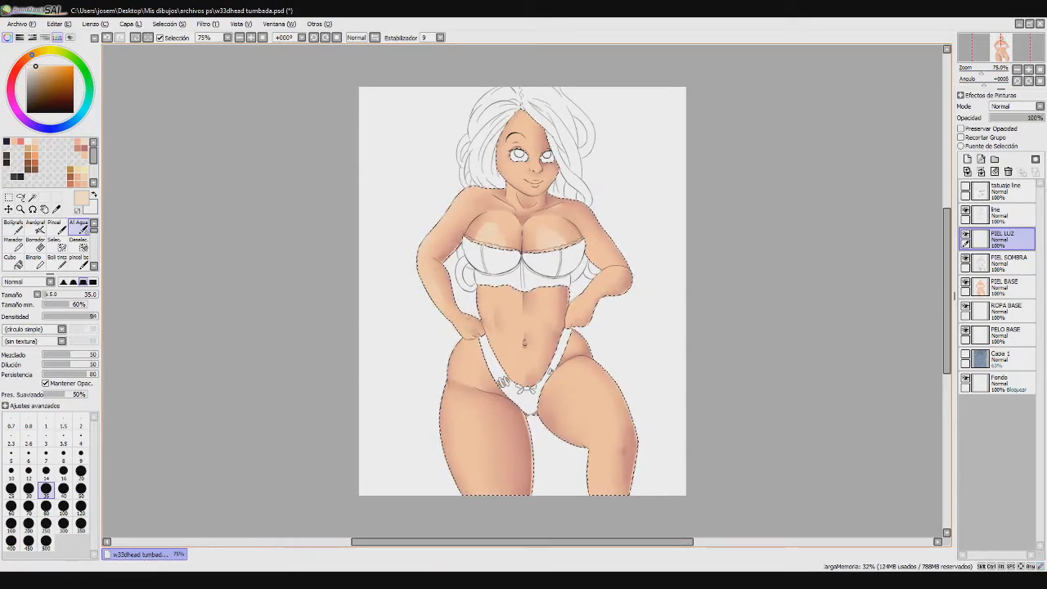
# Paint light peach highlights on the belly, the near hip and both thighs at brush size 35
pyautogui.moveTo(465, 350); pyautogui.dragTo(464, 371)
pyautogui.hotkey('ctrl', 'z')
pyautogui.hotkey('ctrl', 'y')
pyautogui.hotkey('ctrl', 'y')
pyautogui.moveTo(556, 389); pyautogui.dragTo(570, 385)
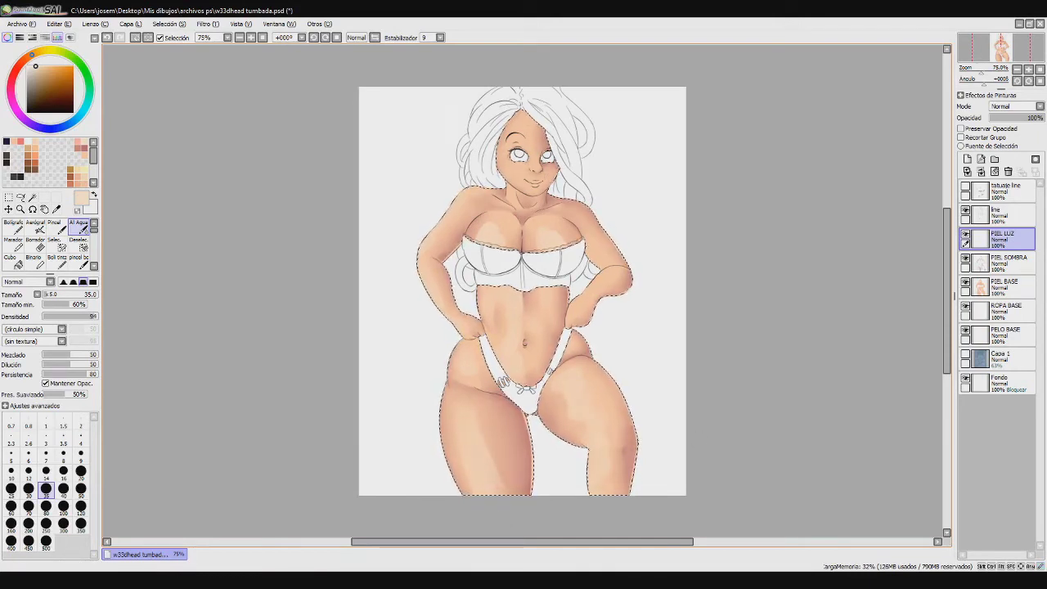
# Blend the light peach highlights on both sides of the upper chest with the watercolour brush, raising its size to 55
pyautogui.scroll(2, 484, 288)
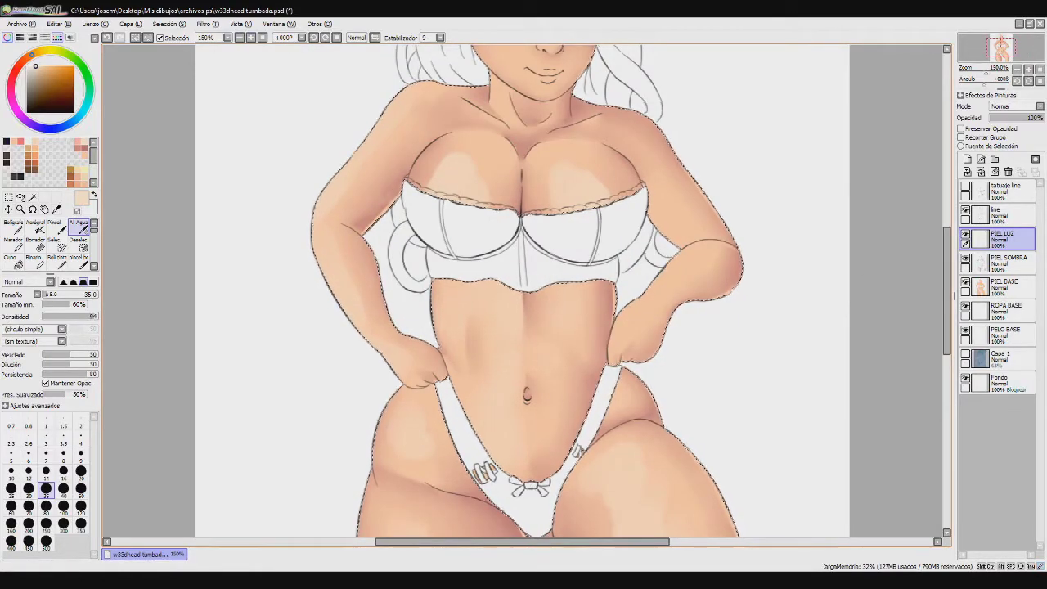
pyautogui.scroll(-3, 524, 290)
pyautogui.scroll(3, 523, 291)
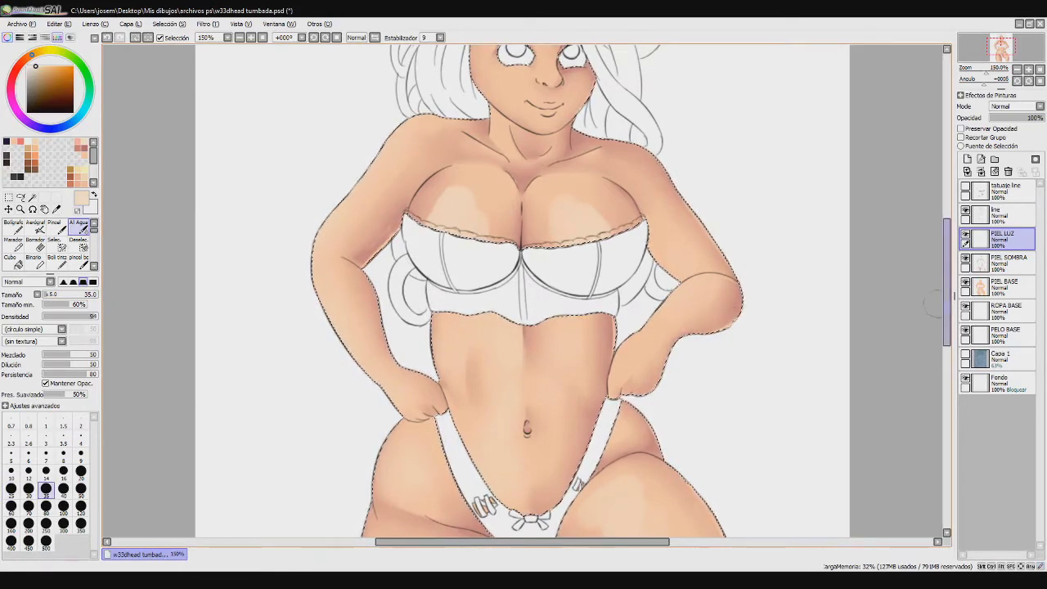
pyautogui.scroll(2, 932, 305)
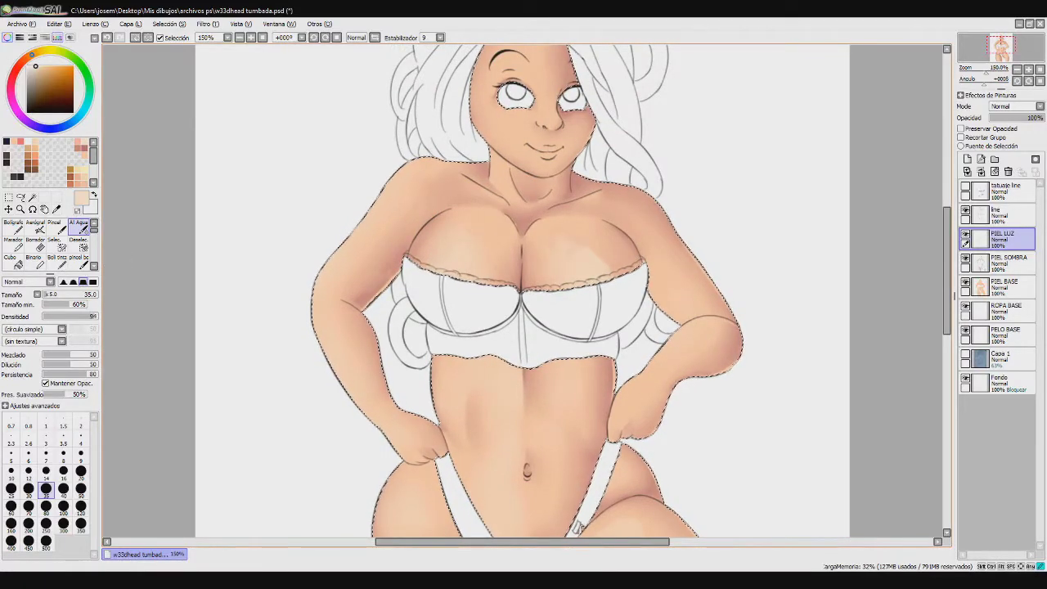
pyautogui.click(49, 294)
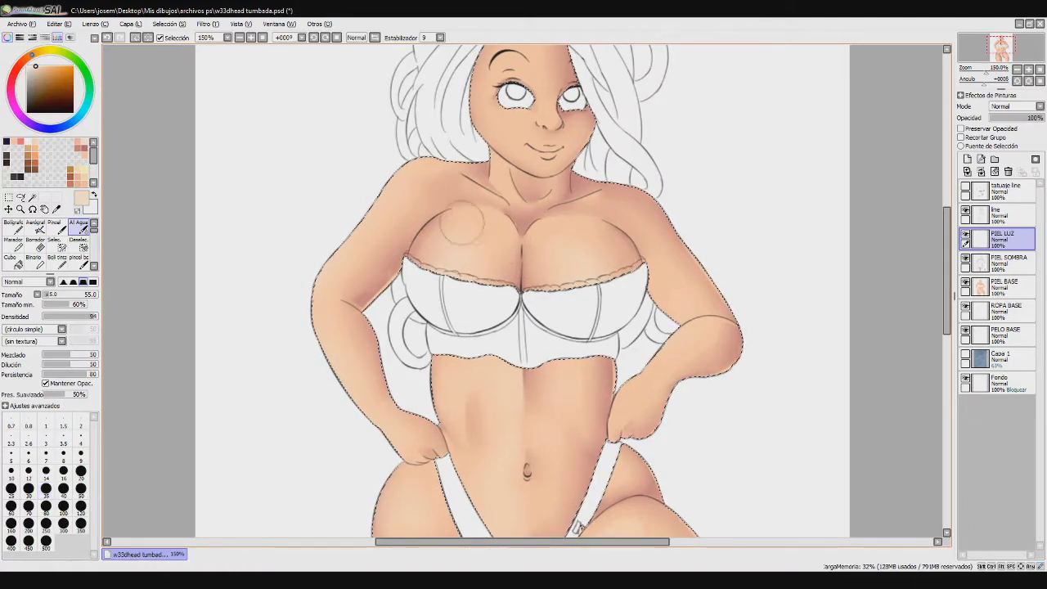
# Soften the light peach highlights on the belly, hip and far thigh, and reduce the watercolour brush to size 15
pyautogui.scroll(-10, 462, 221)
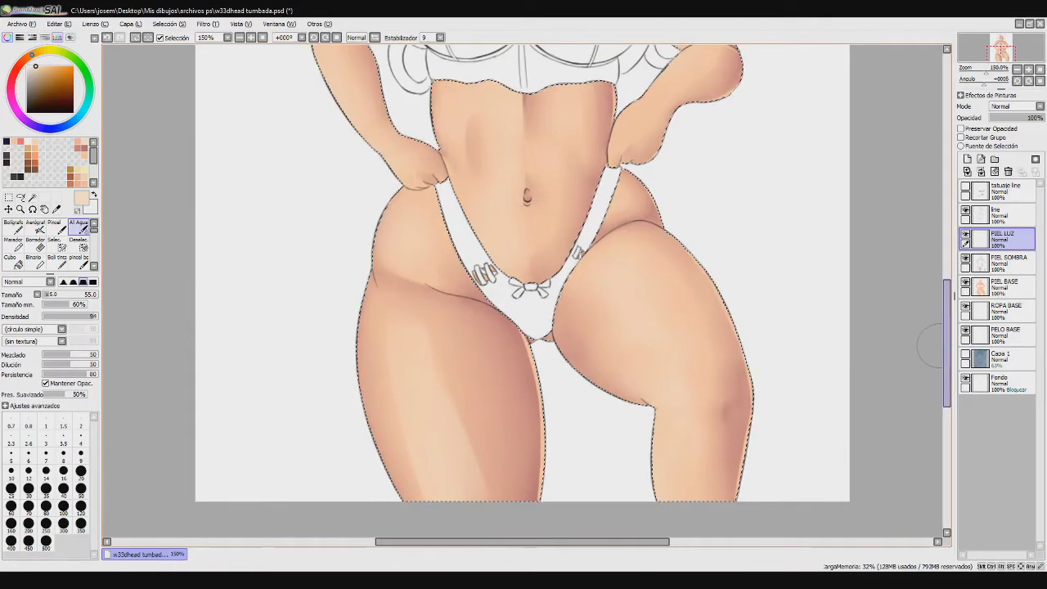
pyautogui.scroll(9, 523, 286)
pyautogui.press('[')
pyautogui.press('[')
pyautogui.press('[')
pyautogui.press('[')
pyautogui.press('[')
pyautogui.press('[')
pyautogui.press('[')
pyautogui.press('[')
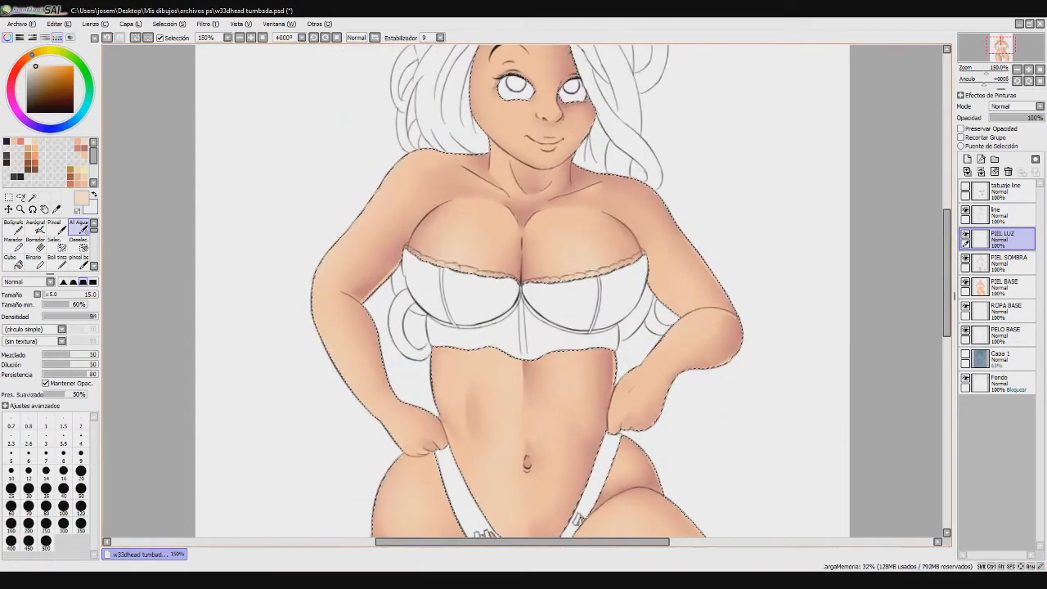
# Blend the light peach highlights on both thighs with the watercolour brush at size 30
pyautogui.press(']')
pyautogui.press(']')
pyautogui.press(']')
pyautogui.press(']')
pyautogui.moveTo(947, 296); pyautogui.dragTo(947, 380)
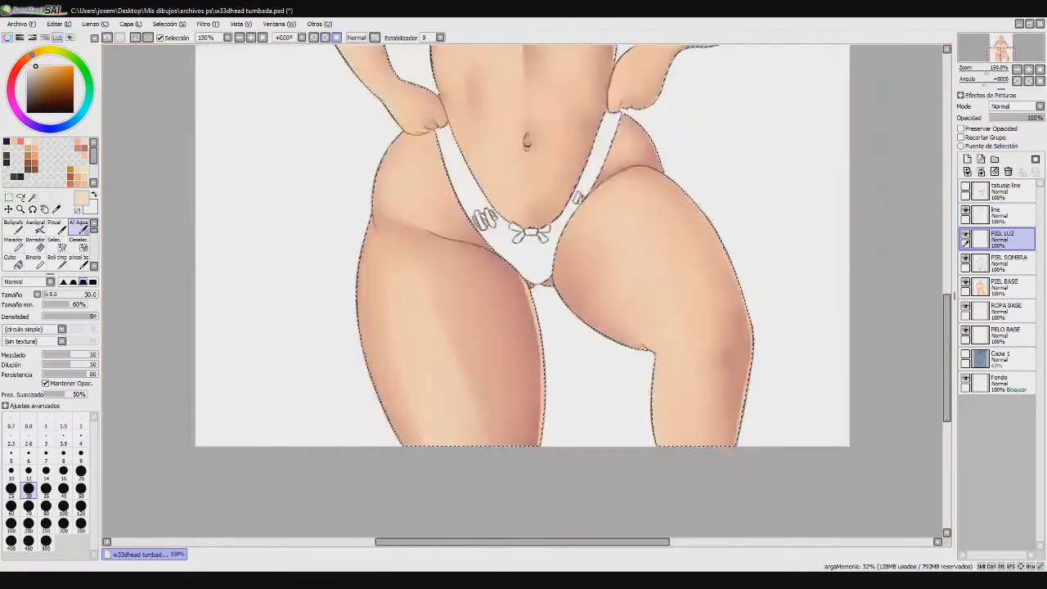
pyautogui.click(325, 38)
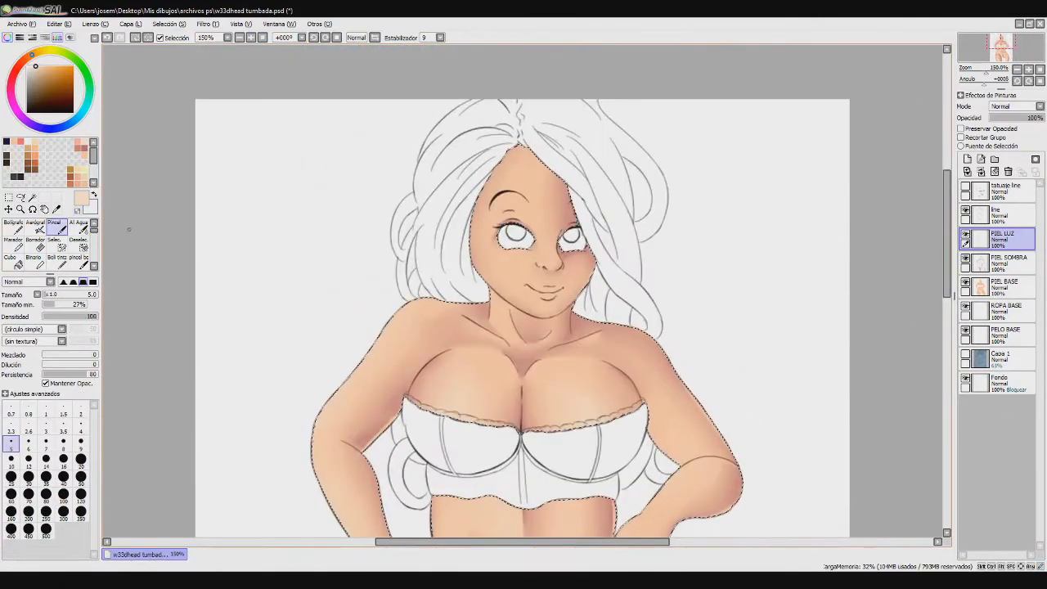
# Paint small light peach highlights on the cheek and forehead with the watercolour brush at size 15
pyautogui.click(78, 227)
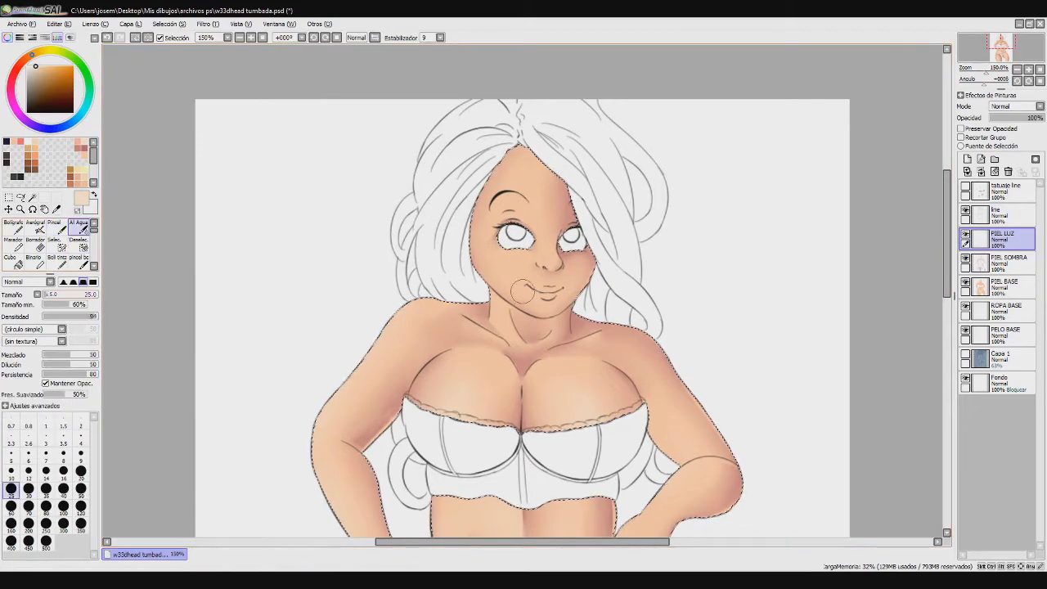
pyautogui.click(45, 489)
pyautogui.press('[')
pyautogui.press('[')
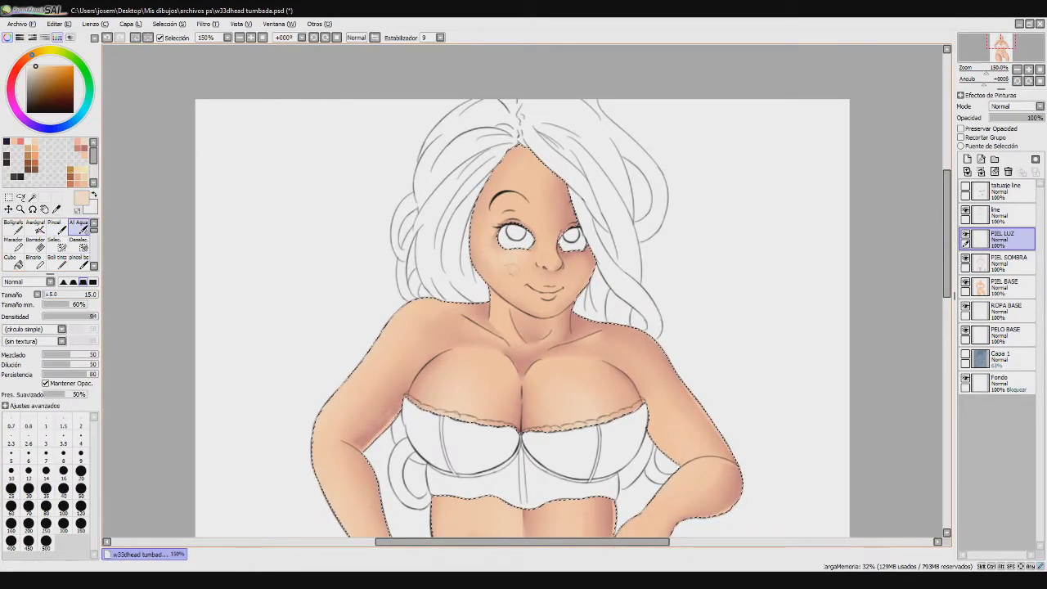
pyautogui.moveTo(501, 279); pyautogui.dragTo(514, 290)
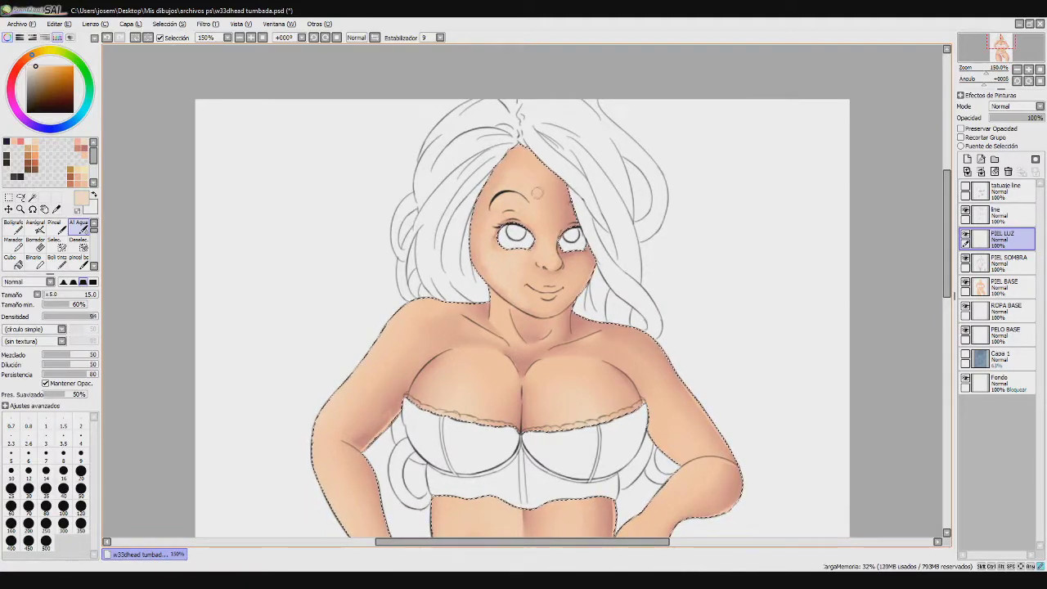
# Refine the light peach highlights on the face and shoulders using watercolour brush sizes 30, 10 and 35
pyautogui.click(29, 489)
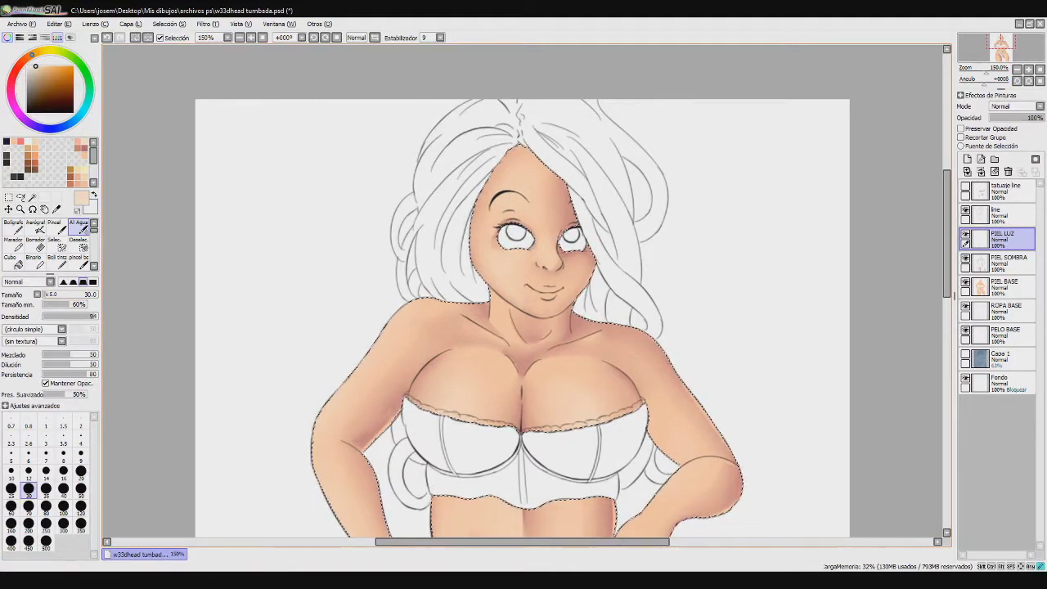
pyautogui.click(10, 471)
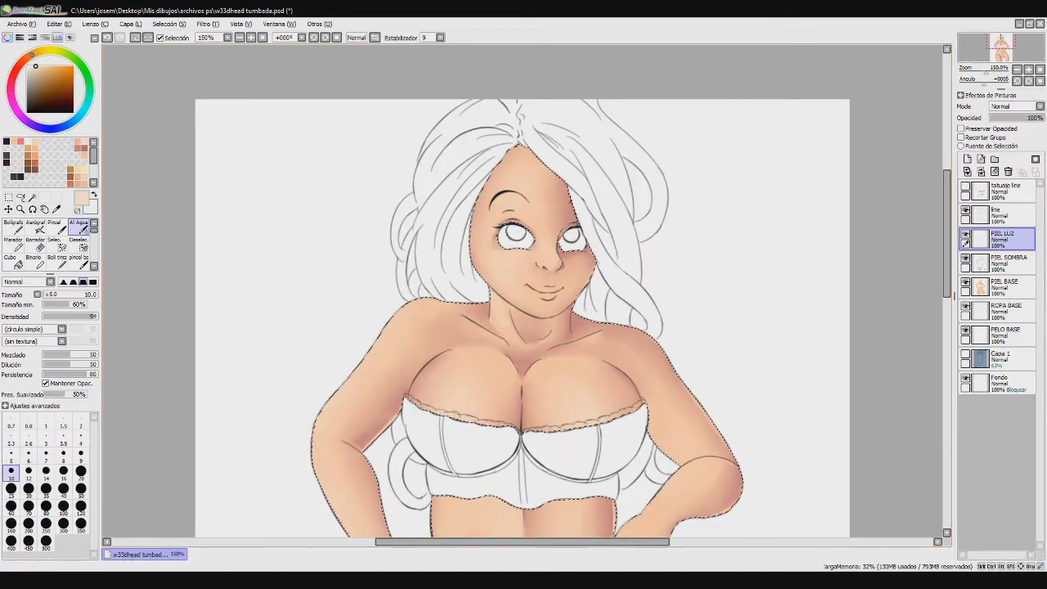
pyautogui.click(46, 490)
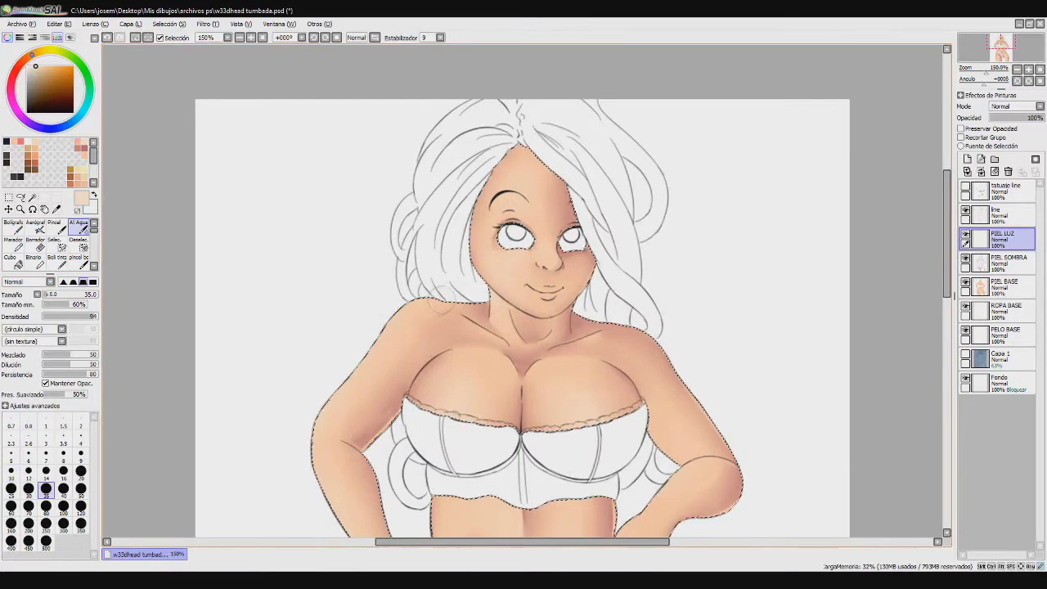
# Undo the last trial strokes on PIEL LUZ and set the Pincel brush to size 9
pyautogui.press('b')
pyautogui.hotkey('ctrl', 'z')
pyautogui.click(81, 444)
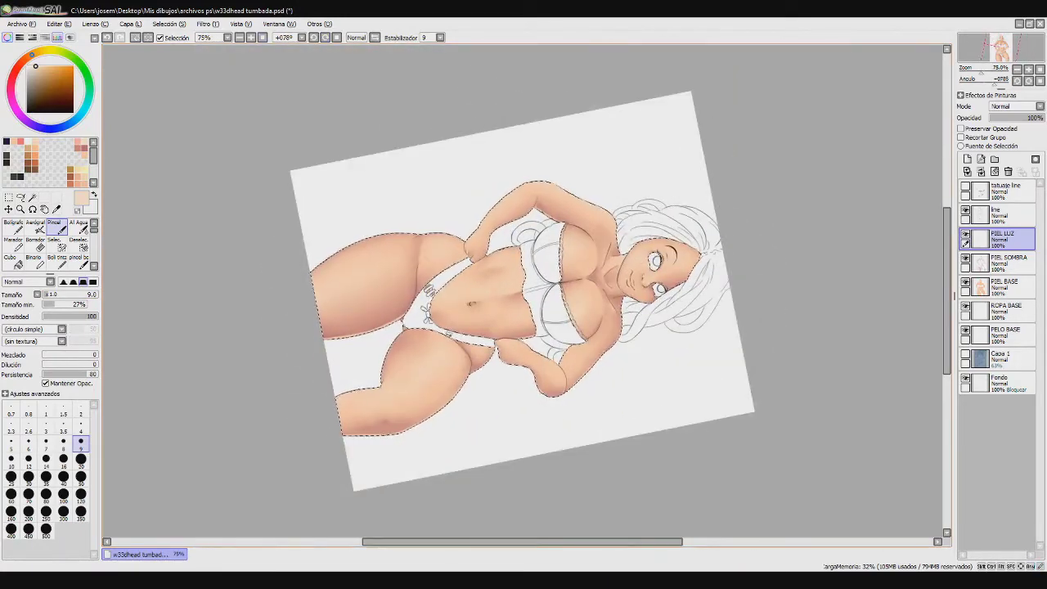
pyautogui.hotkey('ctrl', 'z')
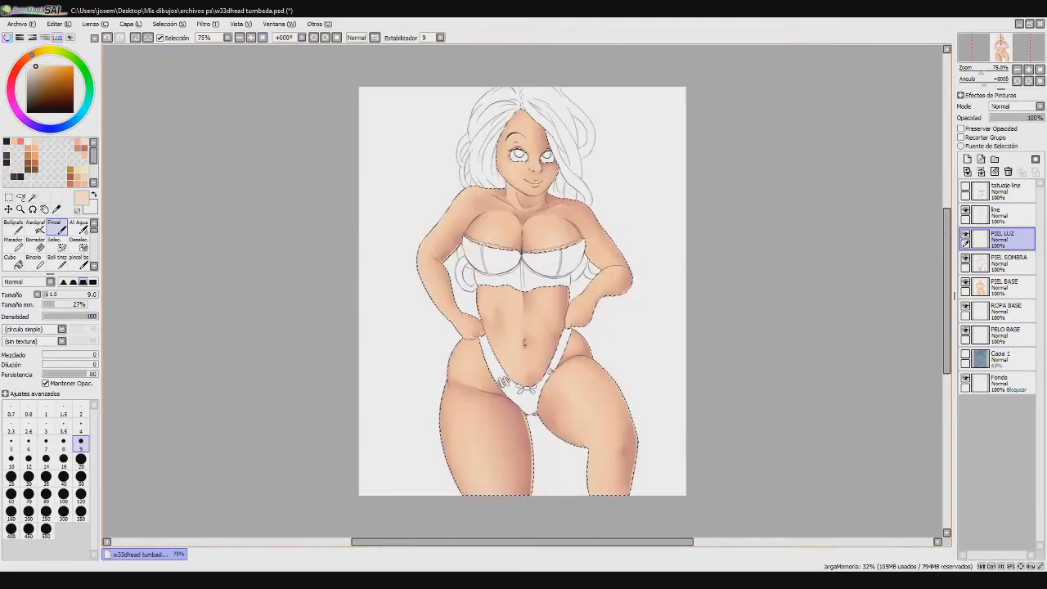
# Clear the skin selection and lower the PIEL LUZ layer's opacity to 75%
pyautogui.hotkey('ctrl', 'd')
pyautogui.moveTo(1041, 118); pyautogui.dragTo(1031, 118)
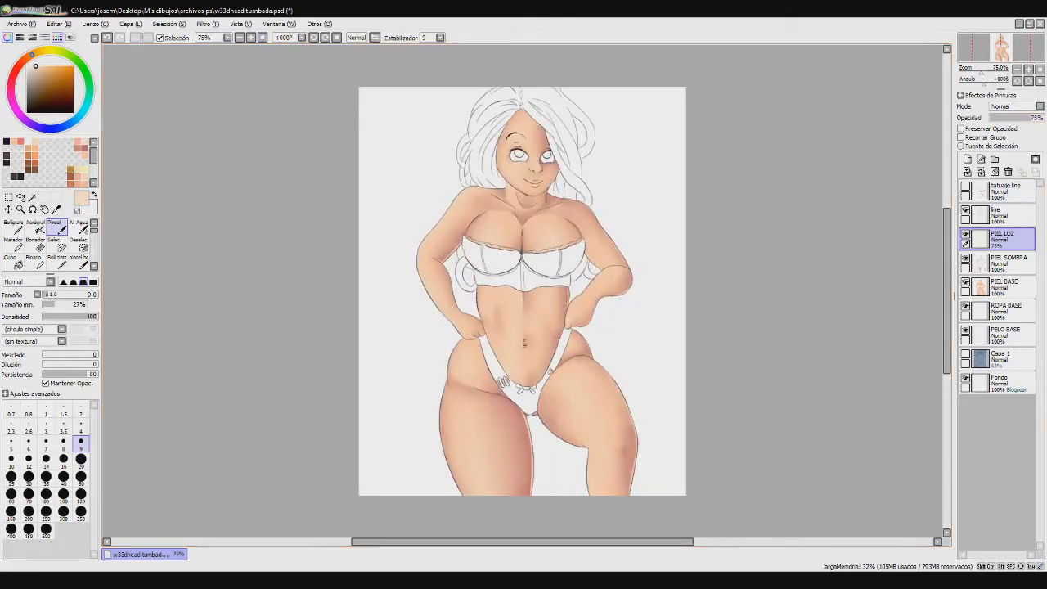
pyautogui.press('c')
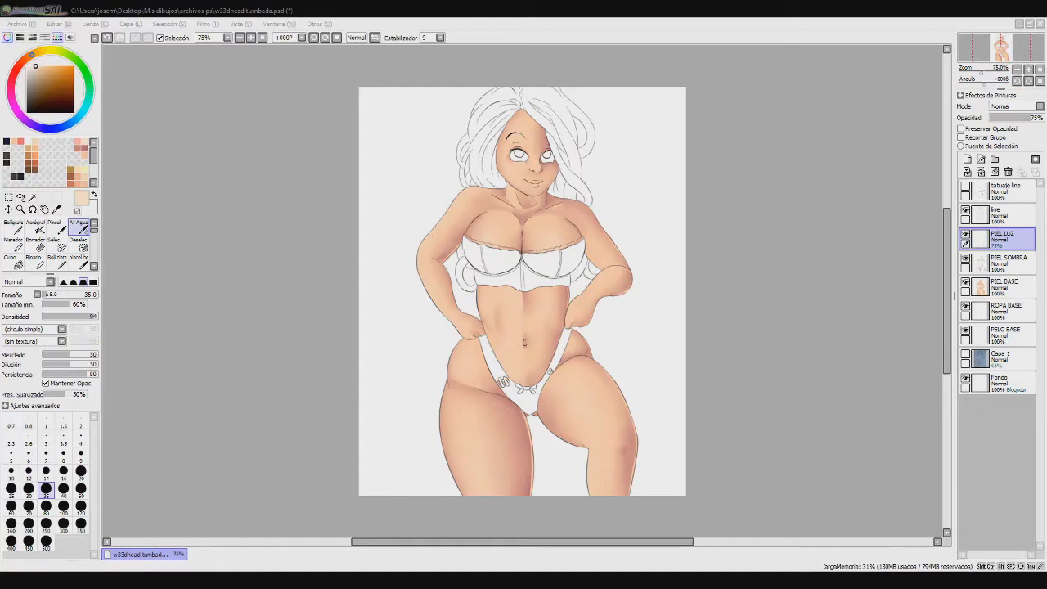
# Activate the ROPA BASE layer, choose a light blue colour and ready the Pincel brush at size 9
pyautogui.click(1006, 311)
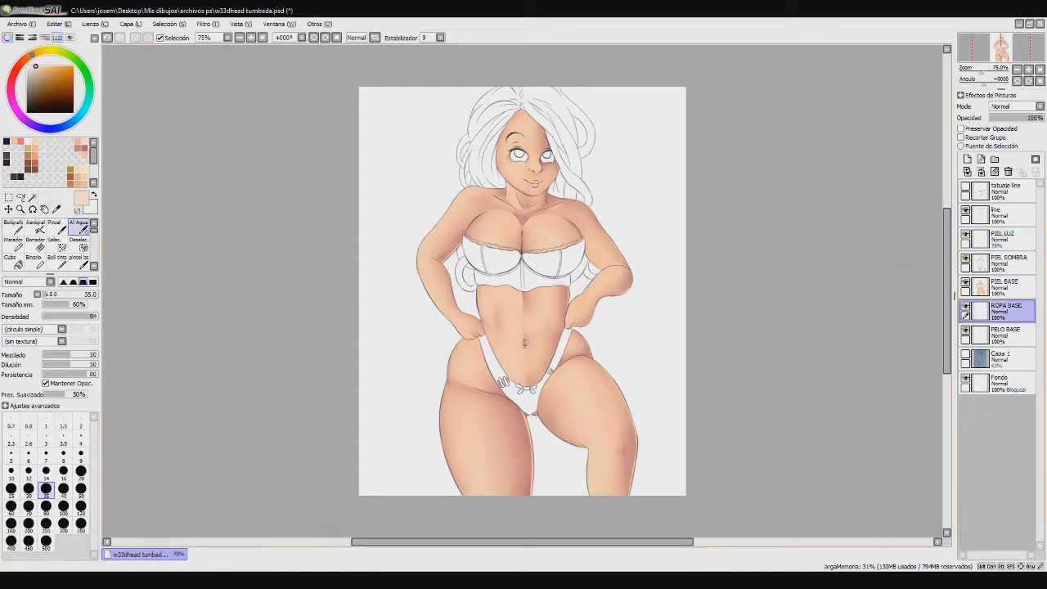
pyautogui.click(72, 122)
pyautogui.moveTo(39, 70); pyautogui.dragTo(45, 69)
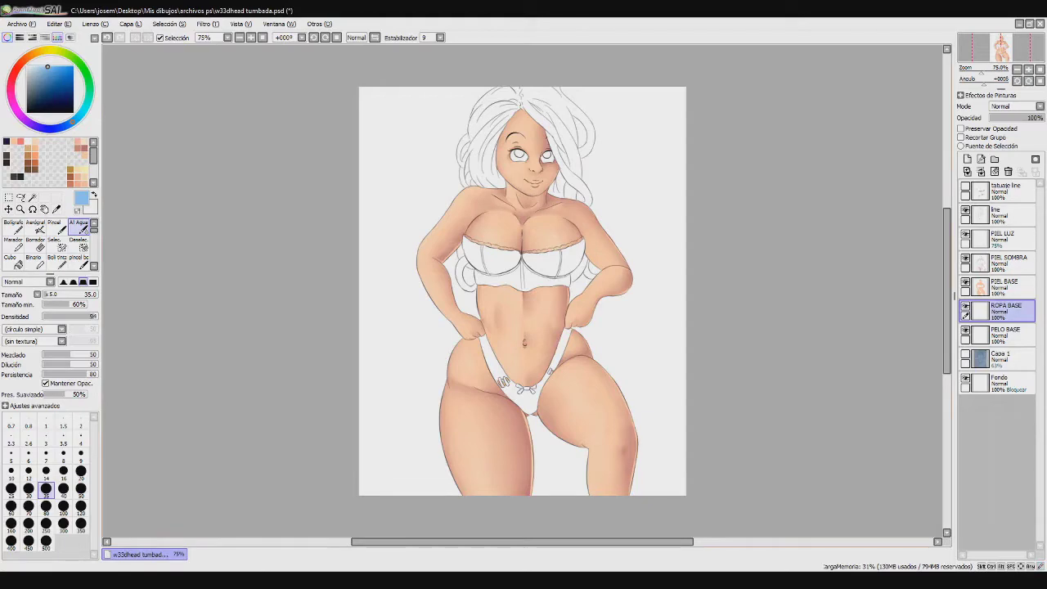
pyautogui.press('b')
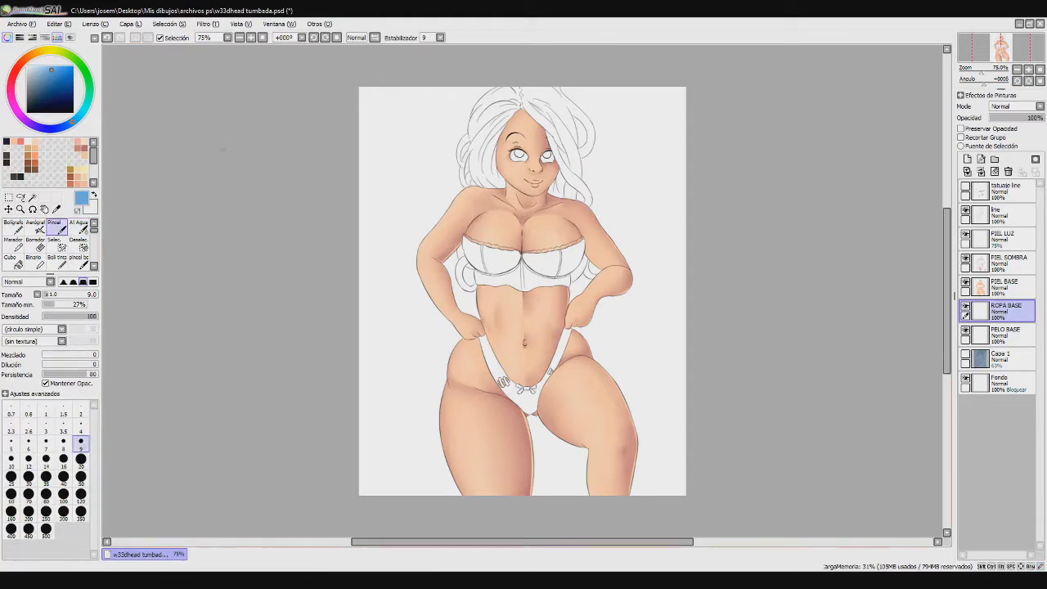
# Paint a light blue band along the upper edge of the bra at brush size 9, undoing trial strokes and adjusting the blue
pyautogui.scroll(3, 227, 148)
pyautogui.moveTo(365, 159)
pyautogui.mouseDown()
pyautogui.moveTo(368, 178)
pyautogui.moveTo(383, 159)
pyautogui.moveTo(371, 194)
pyautogui.moveTo(366, 150)
pyautogui.moveTo(376, 167)
pyautogui.moveTo(473, 185)
pyautogui.mouseUp()
pyautogui.hotkey('ctrl', 'z')
pyautogui.hotkey('ctrl', 'z')
pyautogui.hotkey('ctrl', 'z')
pyautogui.hotkey('ctrl', 'z')
pyautogui.hotkey('ctrl', 'z')
pyautogui.moveTo(367, 149)
pyautogui.mouseDown()
pyautogui.moveTo(367, 173)
pyautogui.moveTo(381, 155)
pyautogui.moveTo(368, 175)
pyautogui.moveTo(375, 190)
pyautogui.moveTo(414, 175)
pyautogui.moveTo(526, 196)
pyautogui.moveTo(601, 190)
pyautogui.moveTo(679, 160)
pyautogui.moveTo(682, 197)
pyautogui.moveTo(664, 225)
pyautogui.mouseUp()
pyautogui.hotkey('ctrl', 'z')
pyautogui.click(75, 119)
pyautogui.click(45, 68)
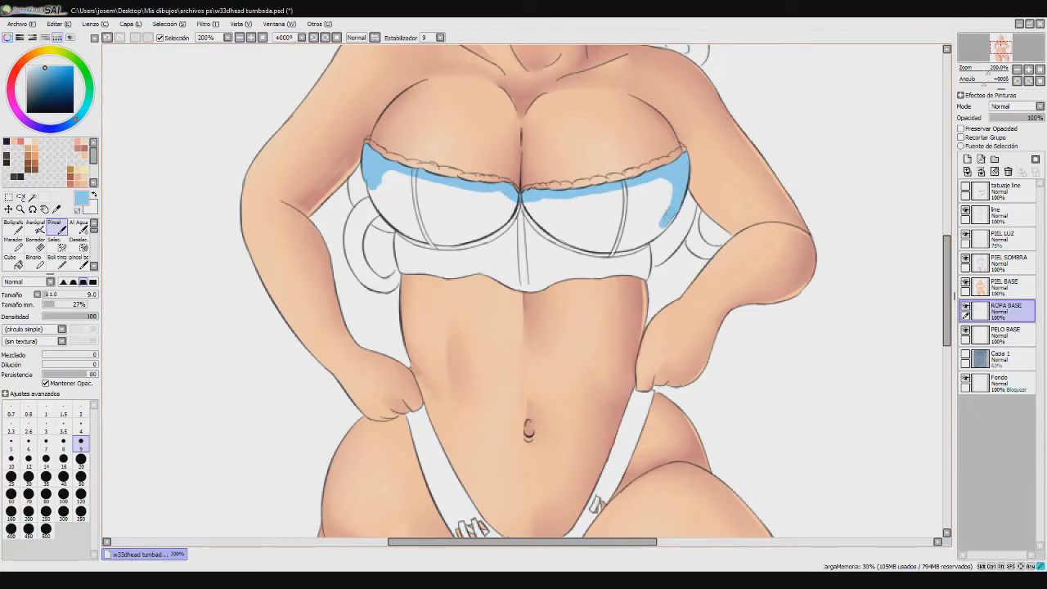
# Outline the sides and lower hem of the bra in light blue with the Pincel brush at size 7
pyautogui.press(']')
pyautogui.press('[')
pyautogui.press('[')
pyautogui.press('[')
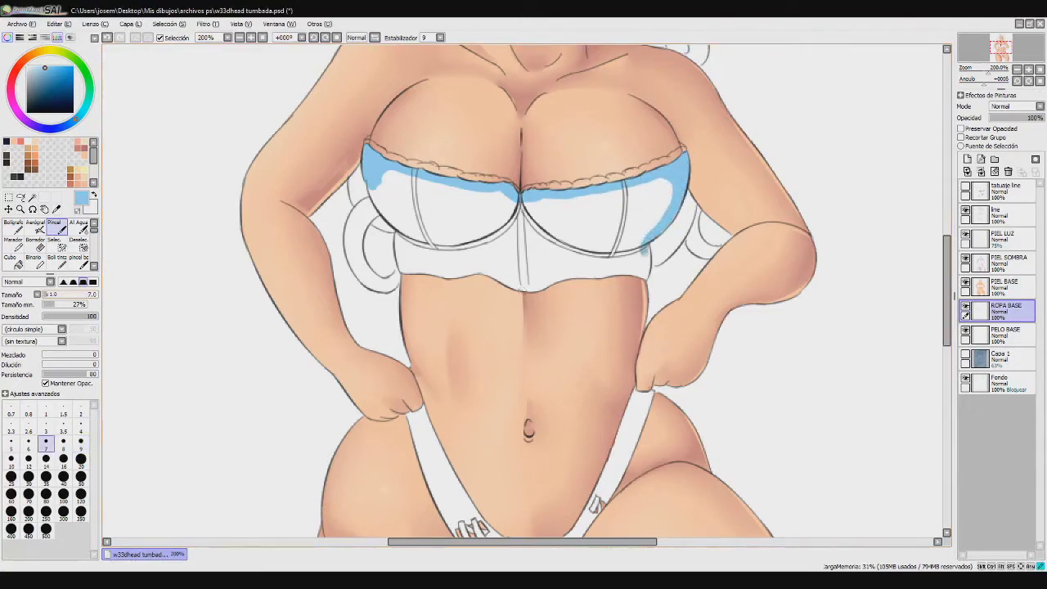
pyautogui.moveTo(644, 268)
pyautogui.mouseDown()
pyautogui.moveTo(525, 282)
pyautogui.moveTo(438, 275)
pyautogui.mouseUp()
pyautogui.moveTo(372, 186)
pyautogui.mouseDown()
pyautogui.moveTo(402, 274)
pyautogui.moveTo(466, 270)
pyautogui.mouseUp()
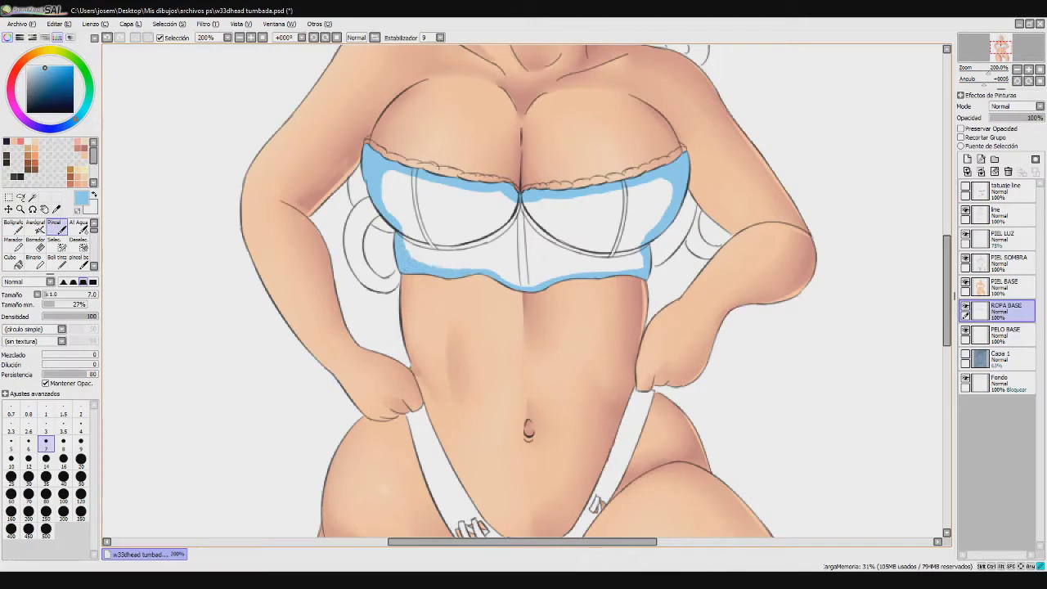
# Fill the inside of the bra outline with light blue and return to the Pincel brush
pyautogui.press('g')
pyautogui.click(490, 258)
pyautogui.press('b')
pyautogui.scroll(3, 523, 291)
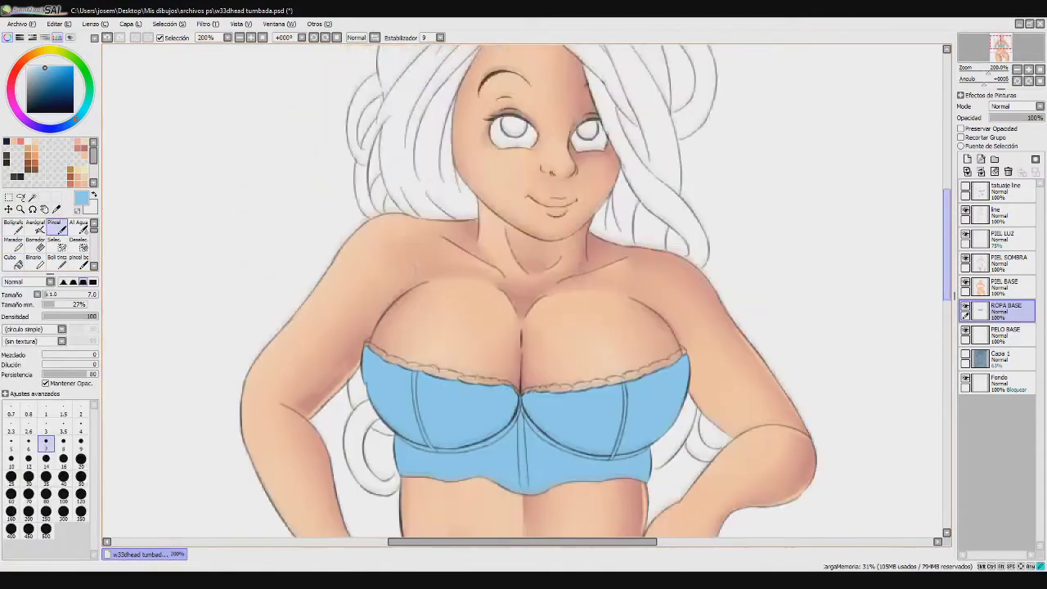
# Outline the panties and their side straps in light blue, undoing a stray stroke
pyautogui.scroll(-6, 524, 291)
pyautogui.moveTo(409, 147)
pyautogui.mouseDown()
pyautogui.moveTo(419, 174)
pyautogui.moveTo(425, 167)
pyautogui.moveTo(418, 201)
pyautogui.moveTo(442, 249)
pyautogui.moveTo(514, 331)
pyautogui.moveTo(554, 353)
pyautogui.moveTo(541, 361)
pyautogui.moveTo(645, 153)
pyautogui.moveTo(638, 124)
pyautogui.moveTo(619, 168)
pyautogui.mouseUp()
pyautogui.press('e')
pyautogui.hotkey('ctrl', 'z')
pyautogui.press('b')
pyautogui.moveTo(544, 284)
pyautogui.mouseDown()
pyautogui.moveTo(482, 260)
pyautogui.moveTo(466, 231)
pyautogui.mouseUp()
pyautogui.moveTo(434, 170); pyautogui.dragTo(467, 237)
# Fill the inside of the panties with light blue, return to the Pincel brush and fit the whole drawing in view
pyautogui.click(14, 262)
pyautogui.click(527, 315)
pyautogui.click(623, 184)
pyautogui.click(57, 227)
pyautogui.click(263, 38)
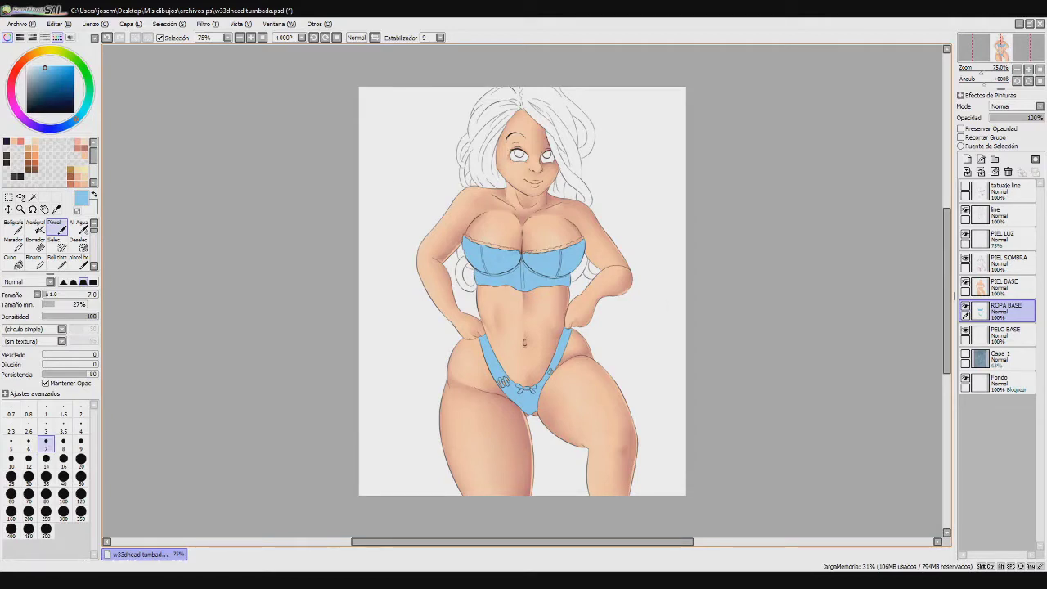
# Try a dark teal stripe down the bra's centre panel on ROPA BASE with the watercolour brush at size 10 and the Pincel brush
pyautogui.click(45, 91)
pyautogui.click(73, 121)
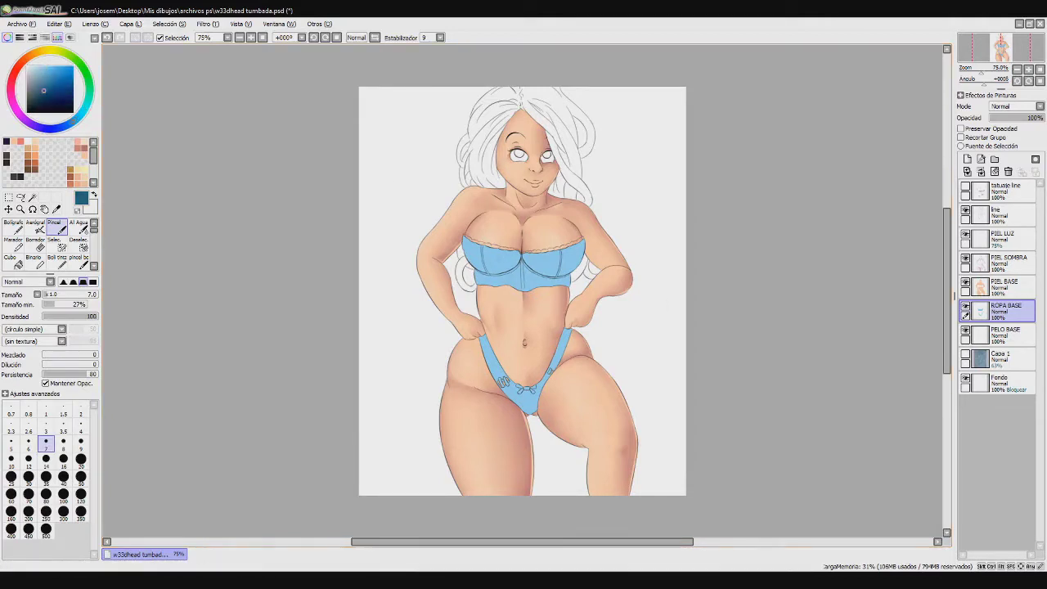
pyautogui.moveTo(76, 120); pyautogui.dragTo(81, 112)
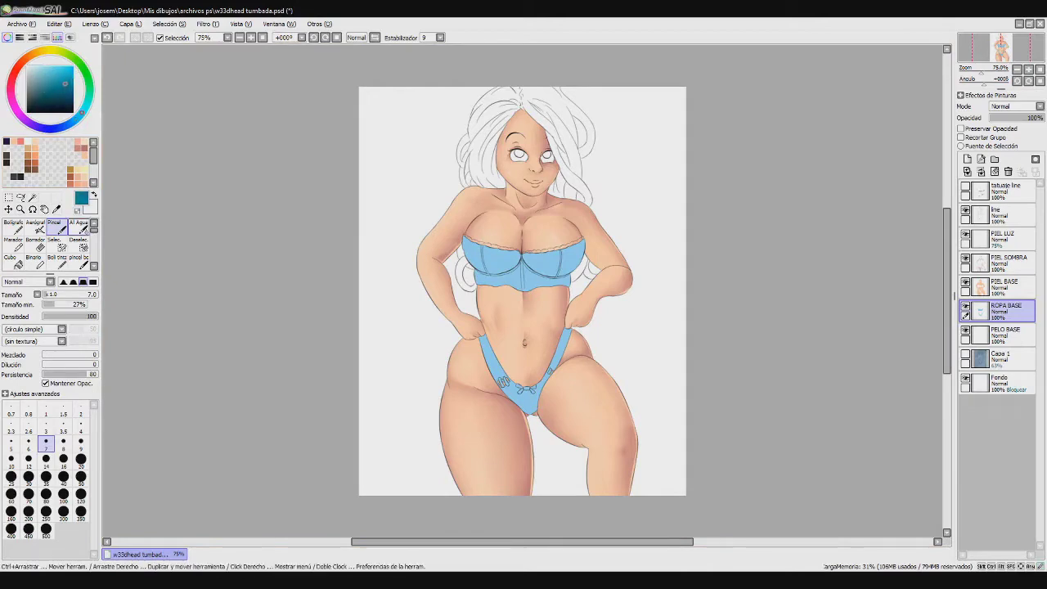
pyautogui.click(78, 227)
pyautogui.click(11, 470)
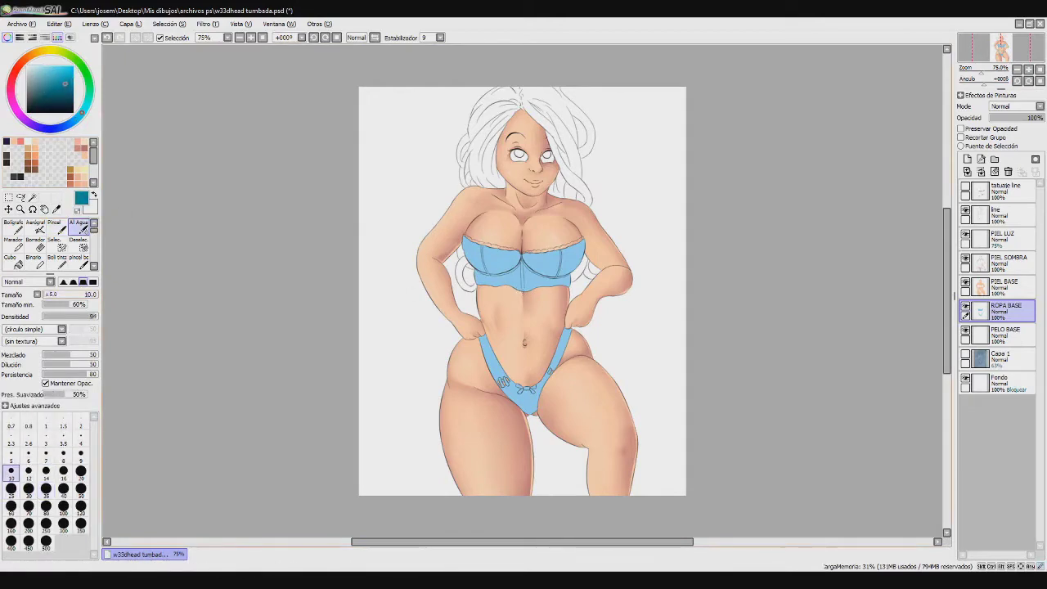
pyautogui.scroll(3, 468, 239)
pyautogui.moveTo(521, 213); pyautogui.dragTo(524, 263)
pyautogui.hotkey('ctrl', 'z')
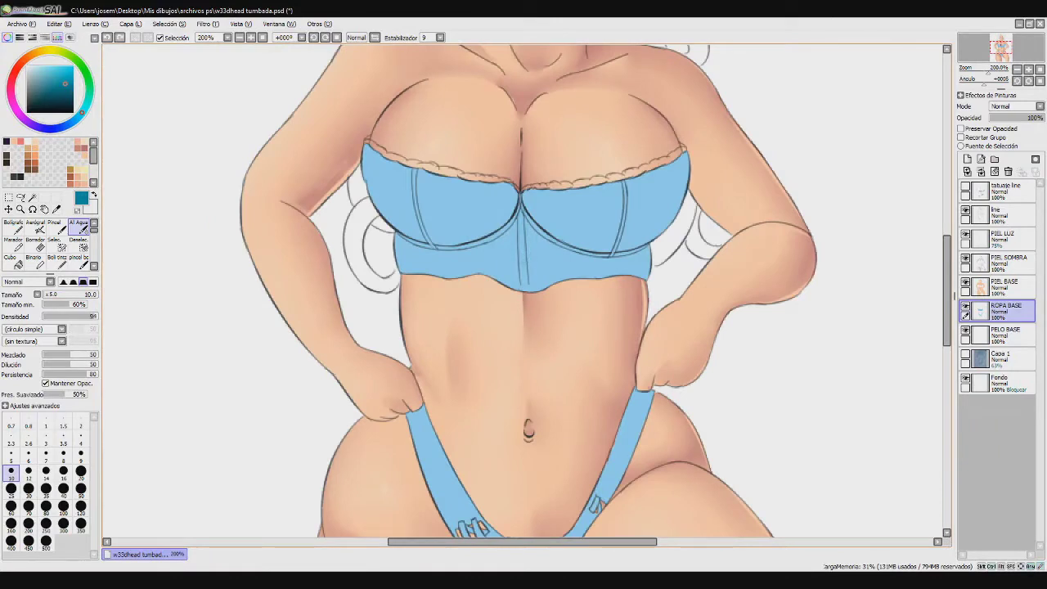
pyautogui.click(56, 227)
pyautogui.moveTo(521, 214); pyautogui.dragTo(524, 273)
pyautogui.hotkey('ctrl', 'z')
# Create a layer named ROPA 2 above ROPA BASE
pyautogui.click(967, 159)
pyautogui.doubleClick(1002, 306)
pyautogui.write('ROPA 2')
pyautogui.press('Return')
# Try dark teal strokes down the bra's centre panel on ROPA 2 with the watercolour and Pincel brushes
pyautogui.click(79, 228)
pyautogui.moveTo(521, 213); pyautogui.dragTo(524, 284)
pyautogui.moveTo(523, 234); pyautogui.dragTo(528, 291)
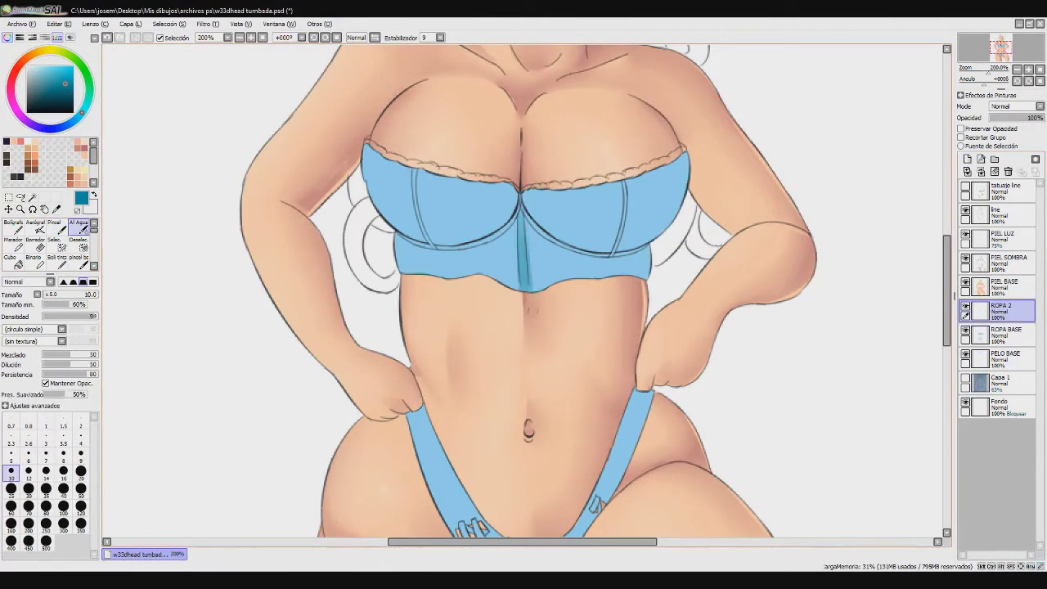
pyautogui.moveTo(521, 206); pyautogui.dragTo(524, 262)
pyautogui.hotkey('ctrl', 'z')
pyautogui.hotkey('ctrl', 'z')
pyautogui.click(56, 227)
pyautogui.moveTo(521, 197); pyautogui.dragTo(524, 288)
pyautogui.hotkey('ctrl', 'z')
# Paint the bra's centre strip on ROPA 2 in a medium blue at Pincel size 7, undoing the lighter teal trial stroke
pyautogui.click(66, 75)
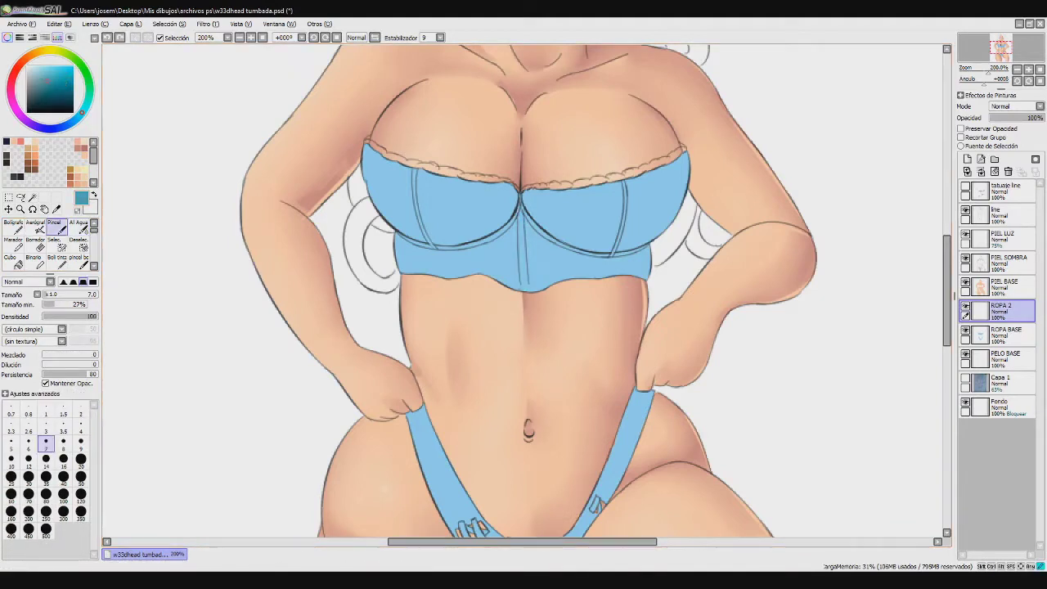
pyautogui.moveTo(522, 203); pyautogui.dragTo(523, 289)
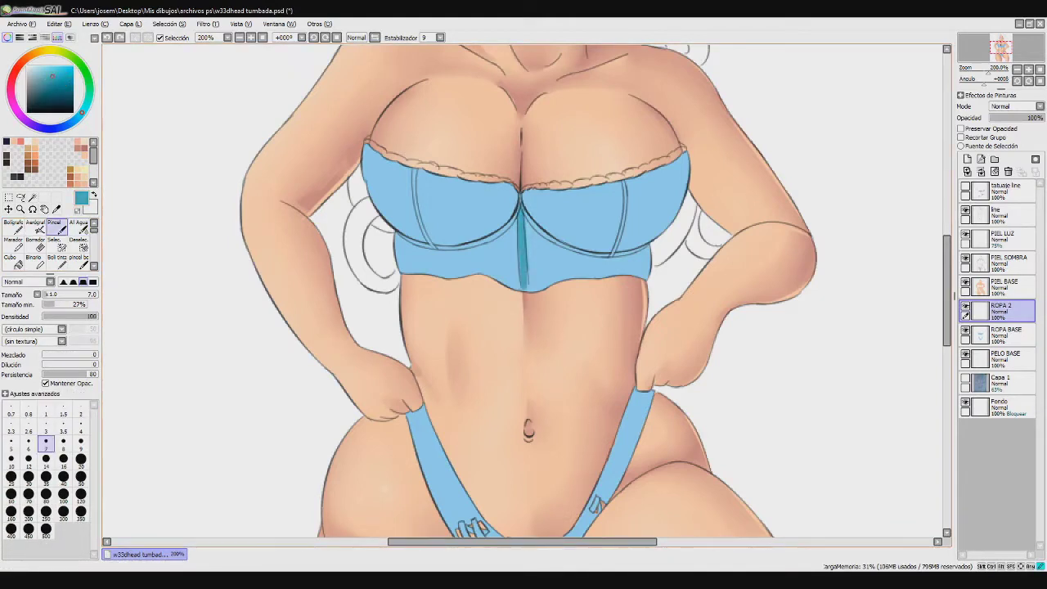
pyautogui.hotkey('ctrl', 'z')
pyautogui.hotkey('ctrl', 'z')
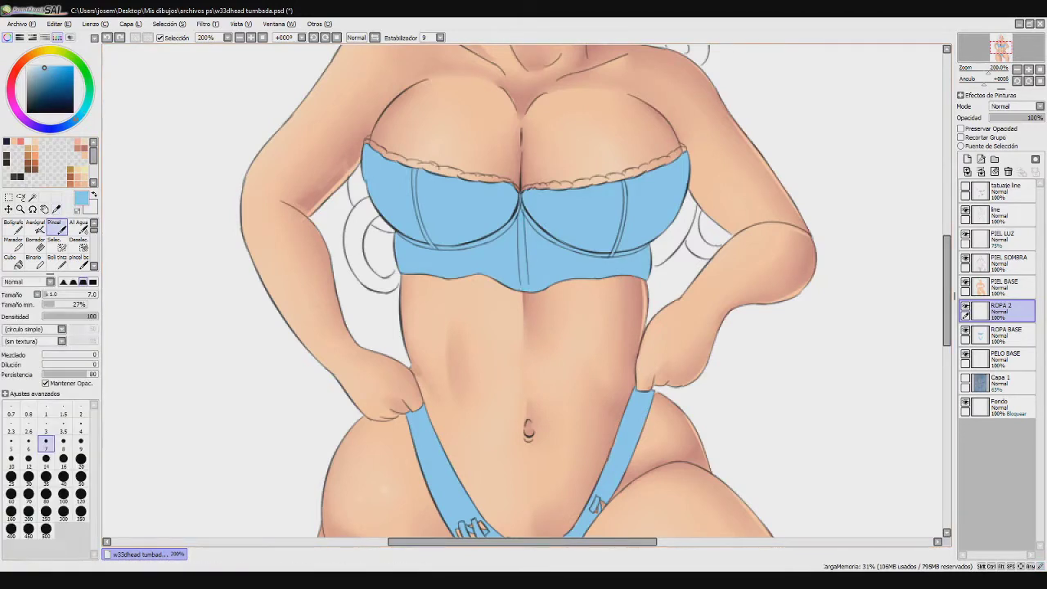
pyautogui.moveTo(521, 206); pyautogui.dragTo(525, 290)
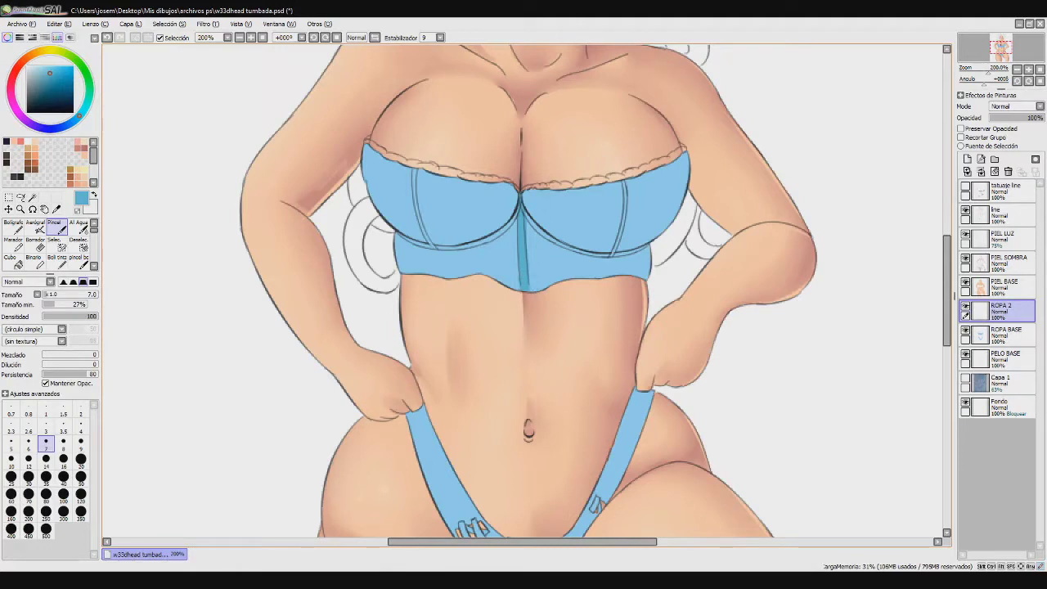
# Shade the left-hand bra cup's inner side, underside and outer edge in medium blue on ROPA 2 with the Pincel brush
pyautogui.moveTo(514, 186); pyautogui.dragTo(497, 227)
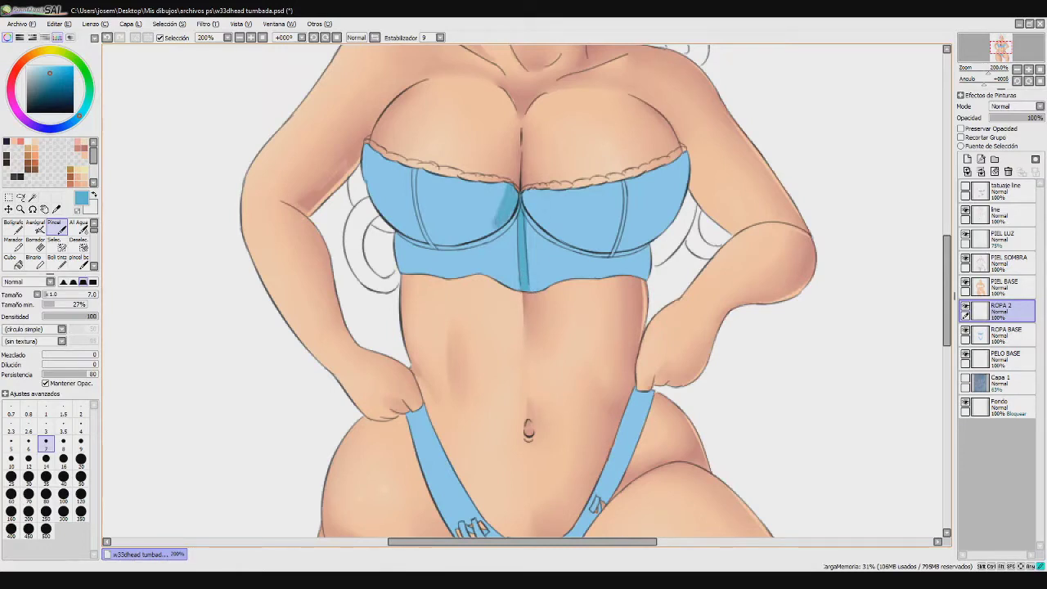
pyautogui.moveTo(432, 244)
pyautogui.mouseDown()
pyautogui.moveTo(396, 229)
pyautogui.moveTo(501, 188)
pyautogui.moveTo(479, 223)
pyautogui.moveTo(442, 236)
pyautogui.mouseUp()
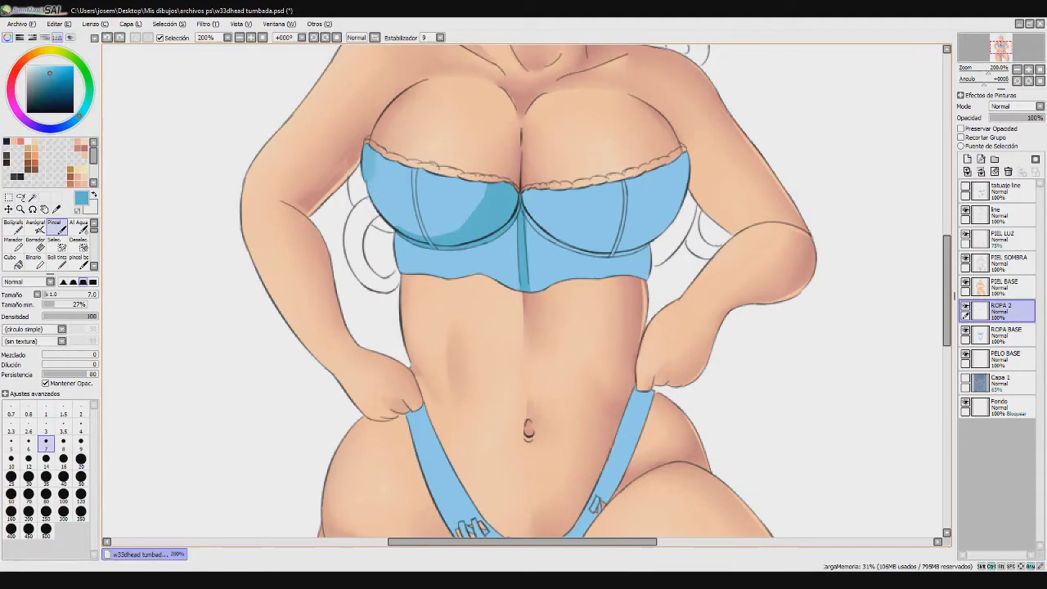
# Select the bra and thong areas from ROPA BASE with the magic wand, returning to ROPA 2 with the Pincel brush
pyautogui.press('w')
pyautogui.click(1006, 333)
pyautogui.click(565, 221)
pyautogui.click(626, 446)
pyautogui.click(61, 229)
pyautogui.click(1006, 310)
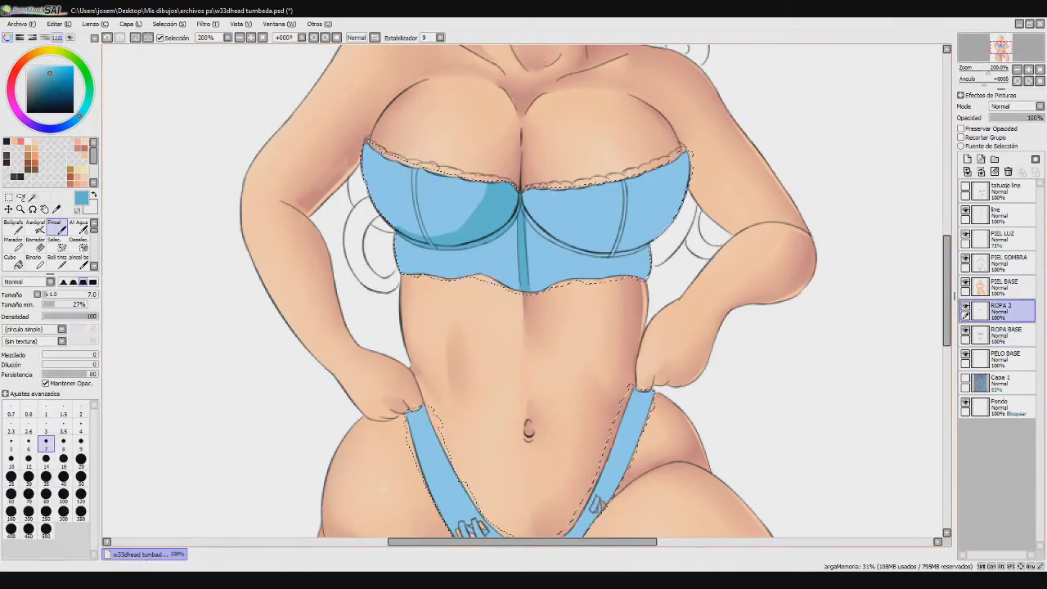
# Shade the right-hand bra cup, both cup seams and the lower band in medium blue on ROPA 2
pyautogui.moveTo(527, 212)
pyautogui.mouseDown()
pyautogui.moveTo(554, 239)
pyautogui.moveTo(646, 249)
pyautogui.mouseUp()
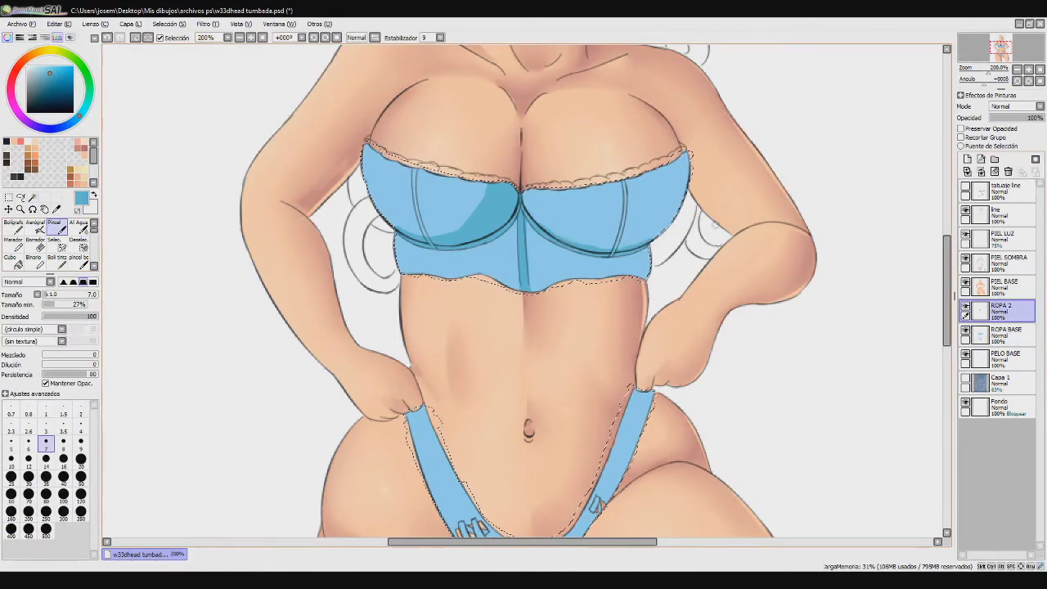
pyautogui.moveTo(644, 247)
pyautogui.mouseDown()
pyautogui.moveTo(671, 215)
pyautogui.moveTo(684, 153)
pyautogui.moveTo(666, 199)
pyautogui.moveTo(656, 185)
pyautogui.mouseUp()
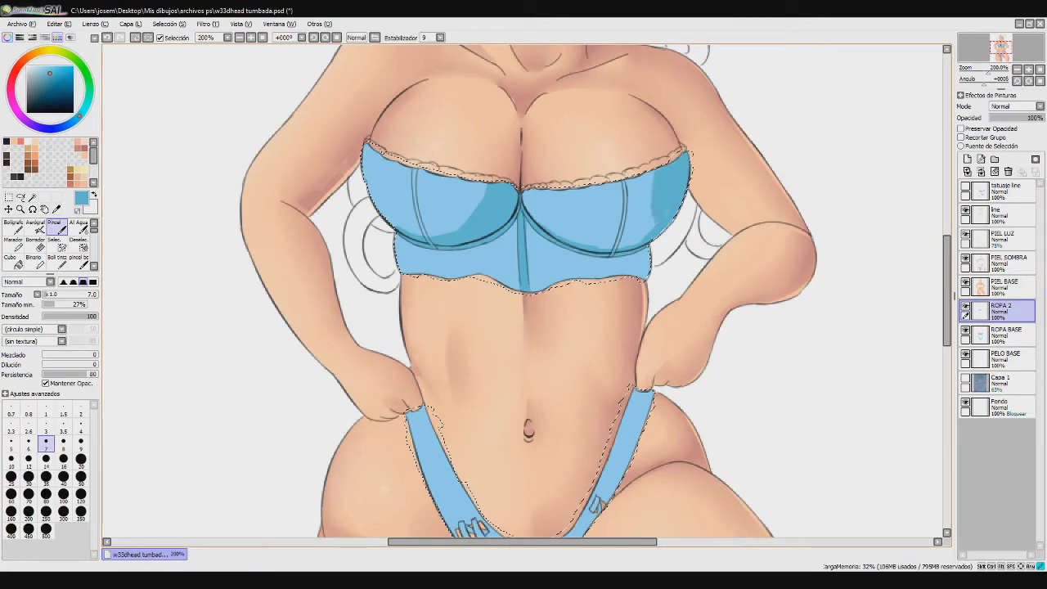
pyautogui.moveTo(603, 247)
pyautogui.mouseDown()
pyautogui.moveTo(645, 221)
pyautogui.moveTo(652, 181)
pyautogui.mouseUp()
pyautogui.moveTo(527, 193); pyautogui.dragTo(557, 234)
pyautogui.moveTo(415, 163); pyautogui.dragTo(426, 225)
pyautogui.moveTo(626, 211); pyautogui.dragTo(619, 239)
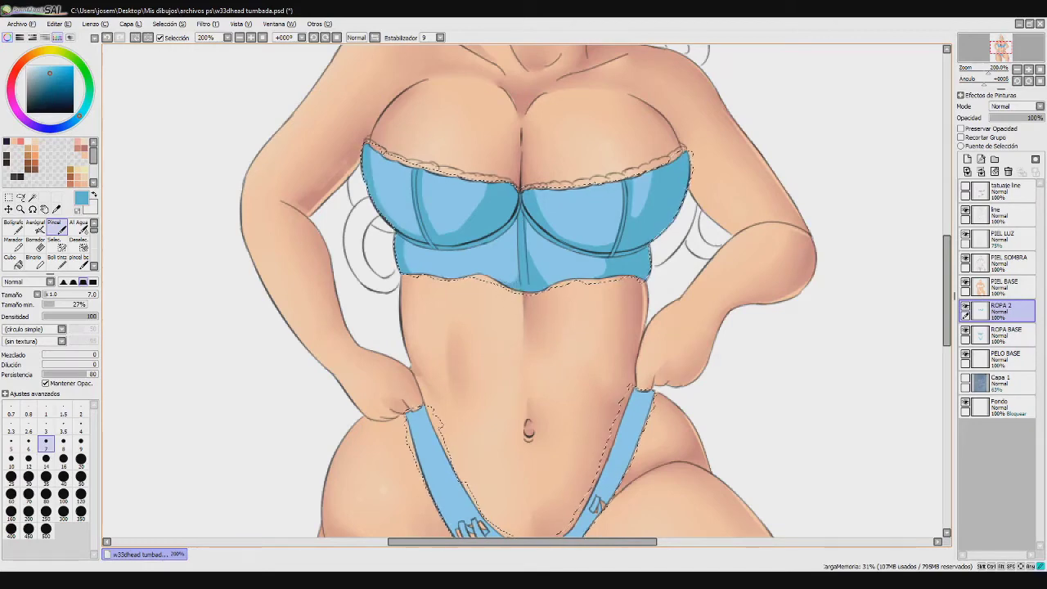
# Shade the thong's right-hand strap edges and the lower front panel in medium blue on ROPA 2, undoing unwanted strokes
pyautogui.scroll(-3, 523, 292)
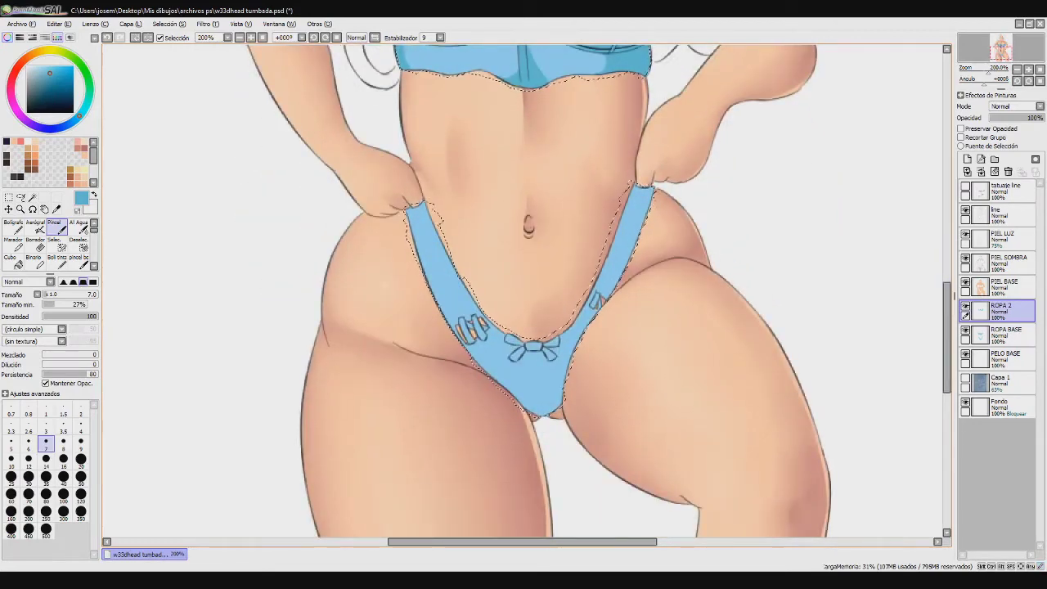
pyautogui.moveTo(643, 193); pyautogui.dragTo(610, 263)
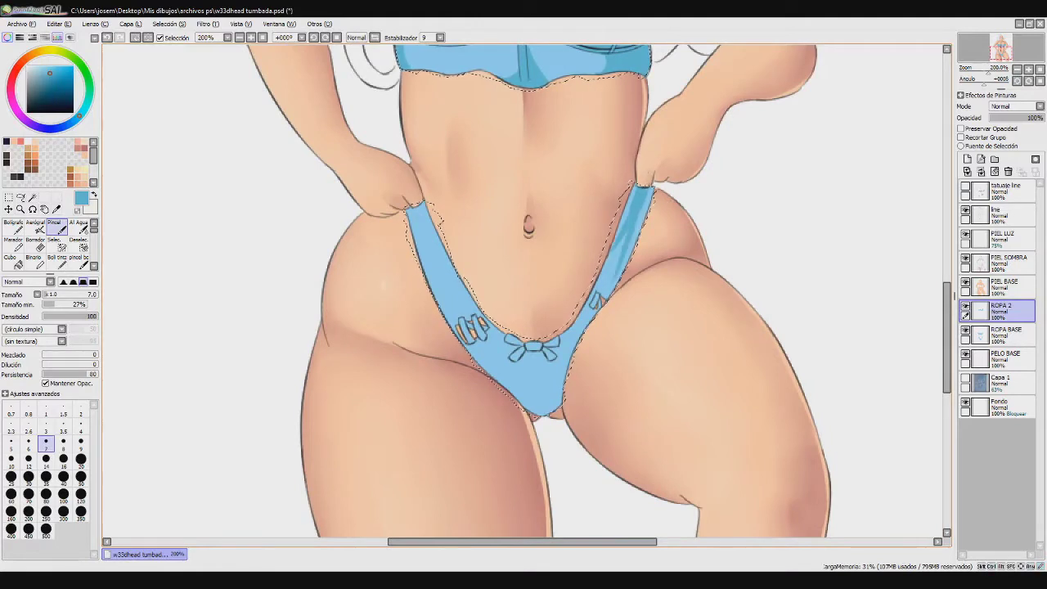
pyautogui.hotkey('ctrl', 'z')
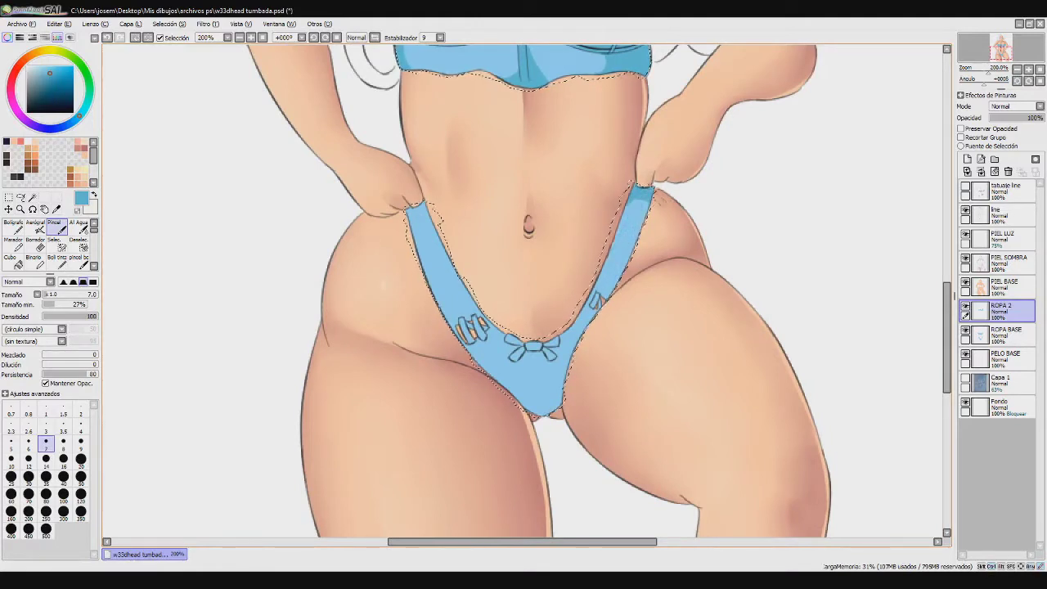
pyautogui.hotkey('ctrl', 'y')
pyautogui.moveTo(625, 232); pyautogui.dragTo(577, 334)
pyautogui.hotkey('ctrl', 'z')
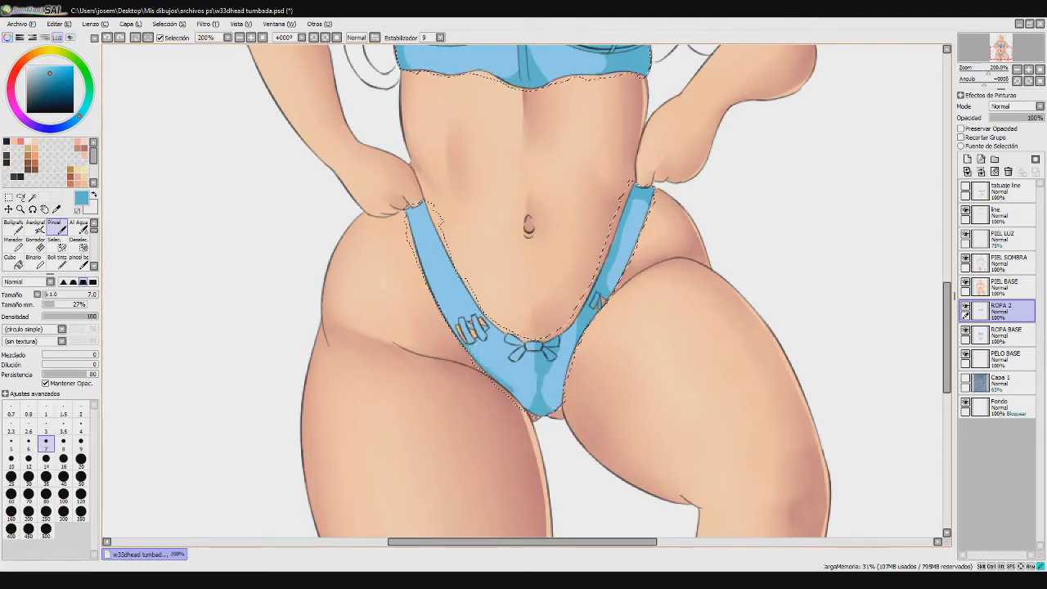
# Shade the thong's lower left edge and left-hand strap with medium blue fold strokes, comparing them through undo and redo
pyautogui.moveTo(482, 365); pyautogui.dragTo(508, 389)
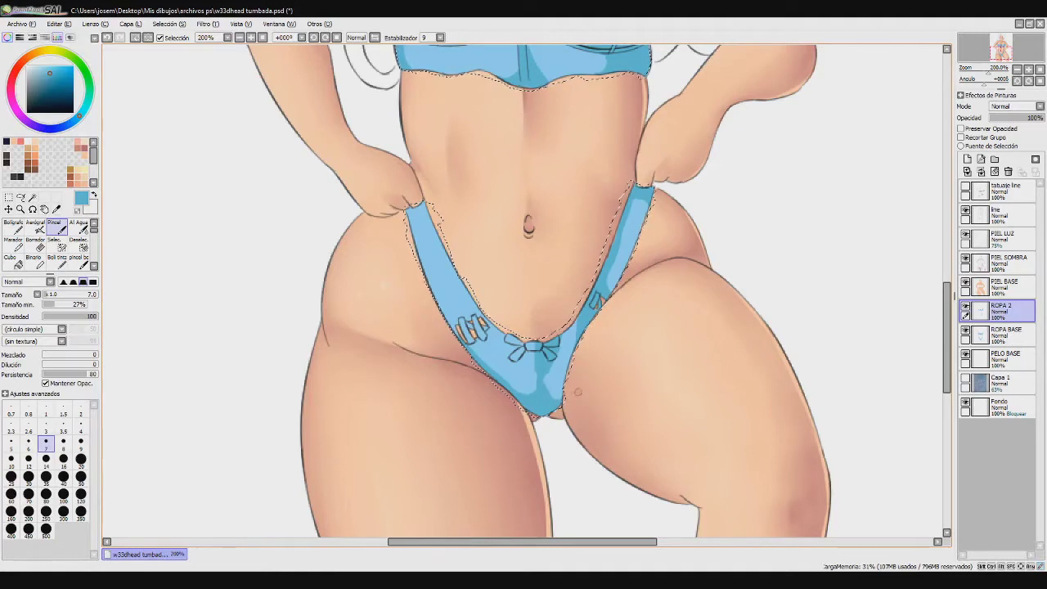
pyautogui.moveTo(447, 303); pyautogui.dragTo(455, 331)
pyautogui.hotkey('ctrl', 'z')
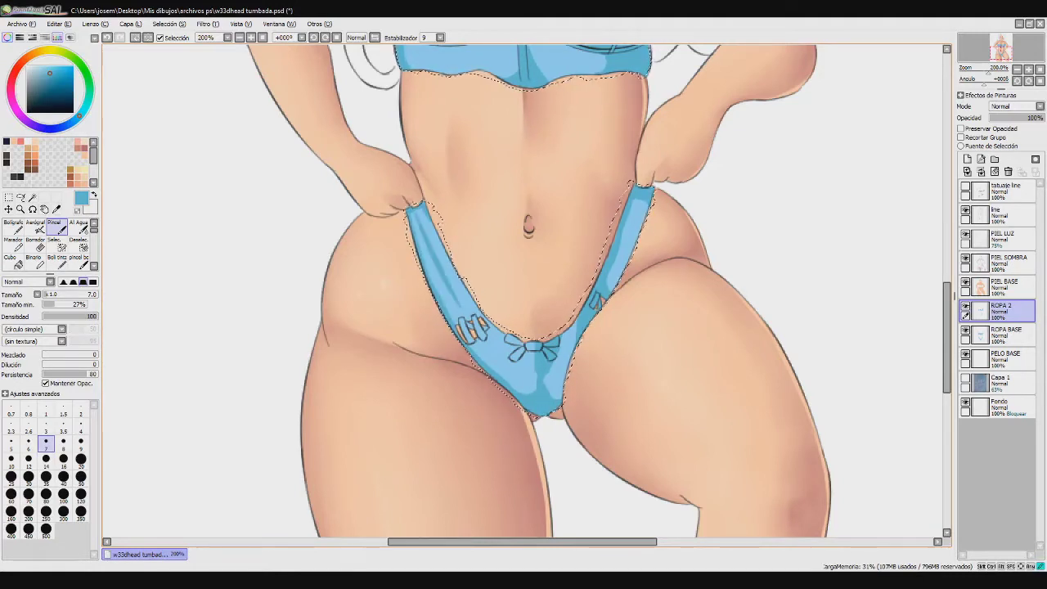
pyautogui.moveTo(427, 218); pyautogui.dragTo(442, 254)
pyautogui.hotkey('ctrl', 'z')
pyautogui.hotkey('ctrl', 'z')
pyautogui.hotkey('ctrl', 'y')
pyautogui.hotkey('ctrl', 'z')
pyautogui.hotkey('ctrl', 'y')
pyautogui.hotkey('ctrl', 'z')
pyautogui.hotkey('ctrl', 'y')
pyautogui.hotkey('ctrl', 'z')
pyautogui.hotkey('ctrl', 'y')
pyautogui.hotkey('ctrl', 'z')
pyautogui.hotkey('ctrl', 'y')
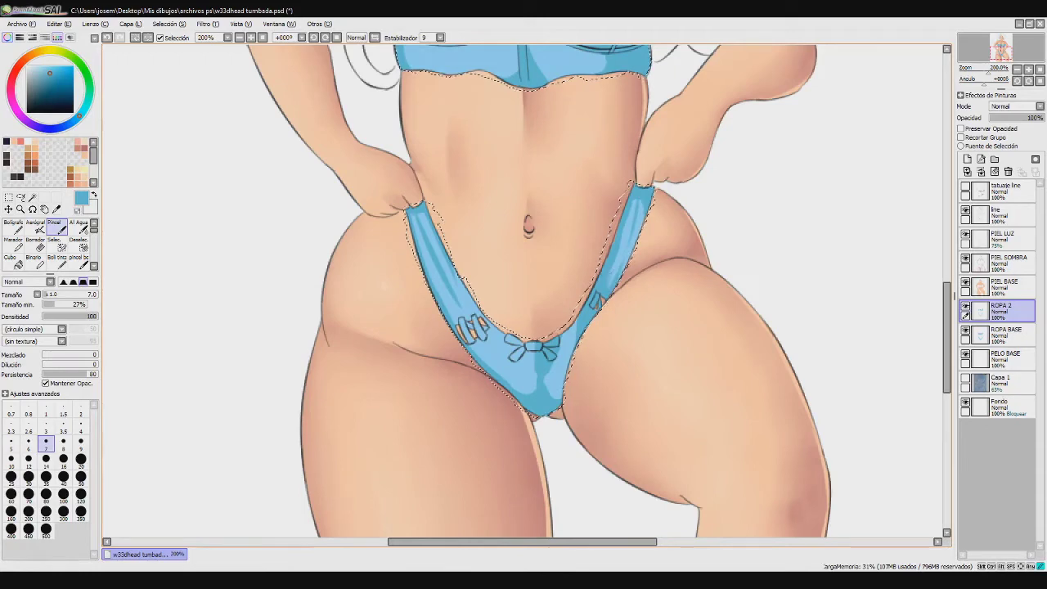
# Blend the bra's shading on ROPA 2 with the Al Agua watercolour brush at size 35
pyautogui.click(262, 38)
pyautogui.click(80, 227)
pyautogui.scroll(3, 523, 290)
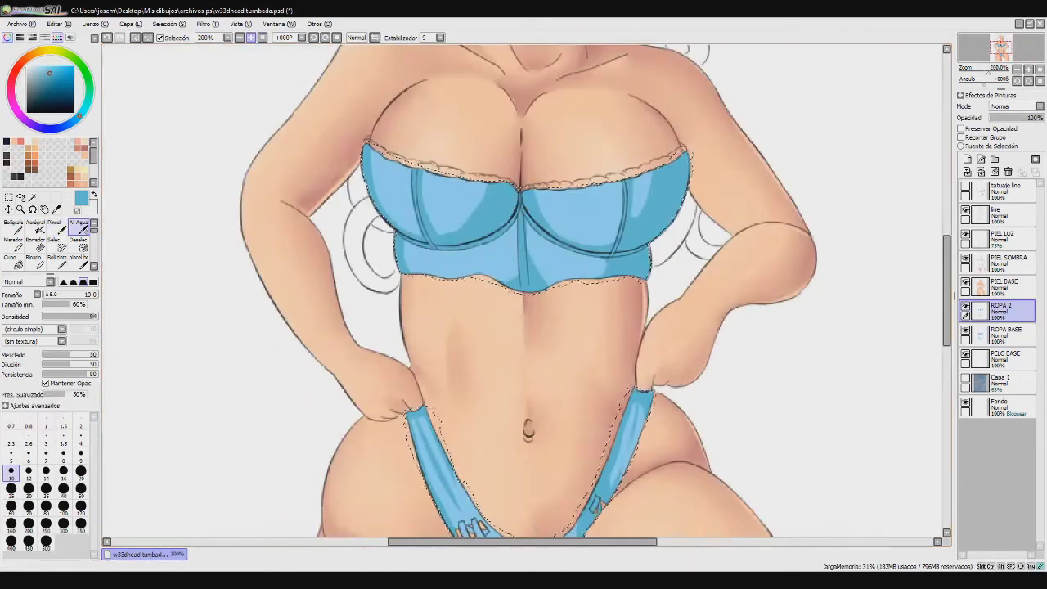
pyautogui.click(46, 489)
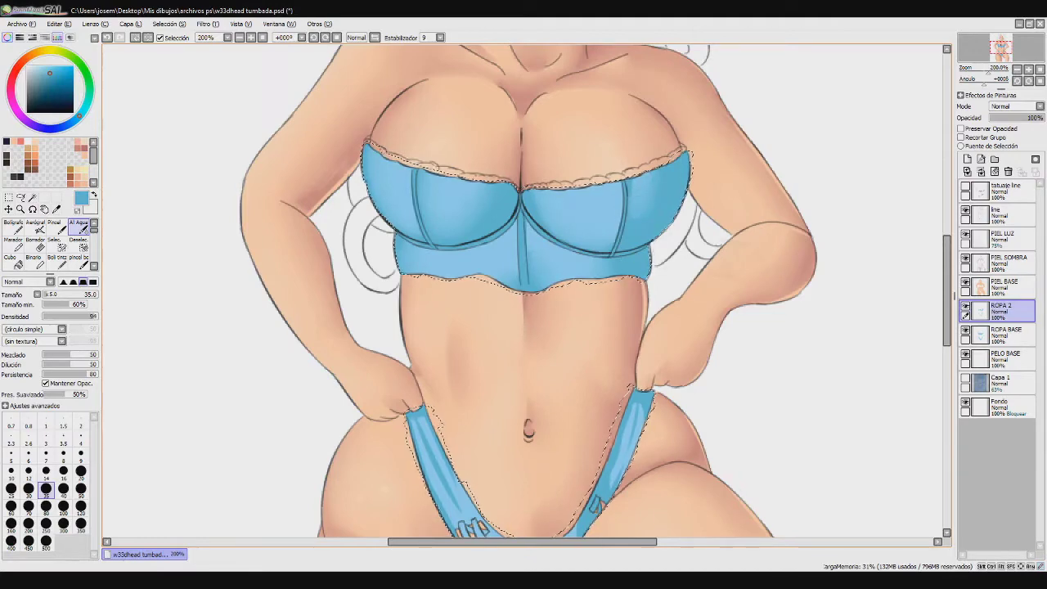
# Blend the thong's shading with the watercolour brush at sizes 25 and 20, switching to the size 10 eraser for clean-up
pyautogui.scroll(-3, 524, 291)
pyautogui.press('[')
pyautogui.press('[')
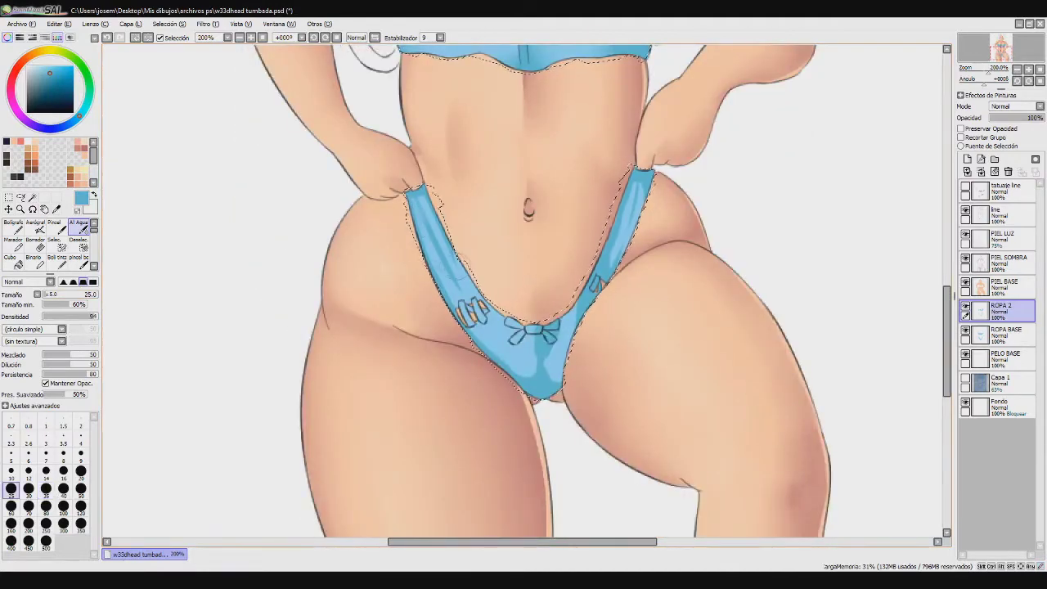
pyautogui.moveTo(532, 376); pyautogui.dragTo(527, 359)
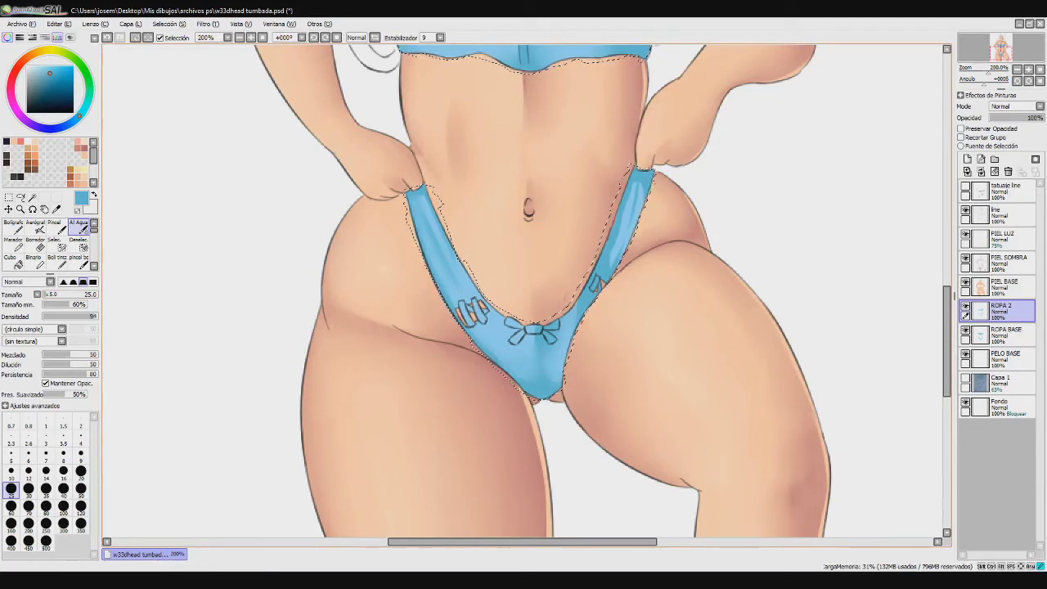
pyautogui.press('[')
pyautogui.press('e')
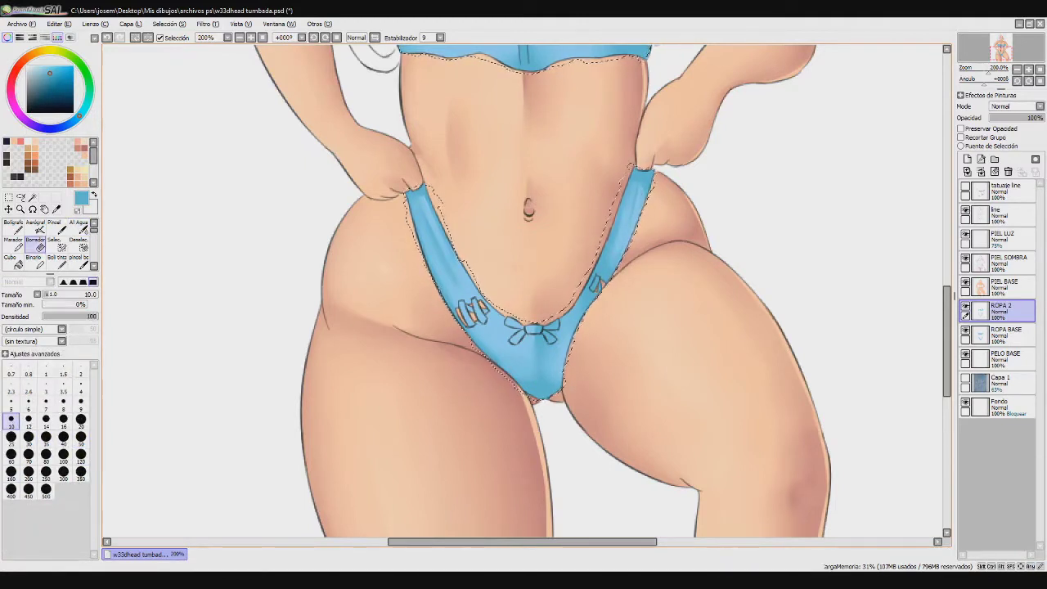
pyautogui.press('c')
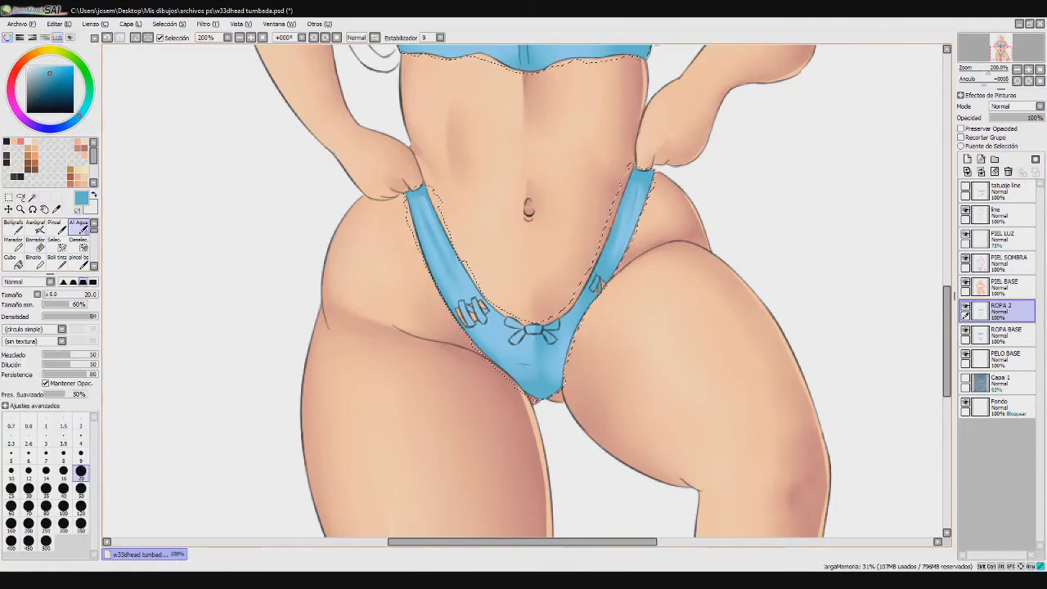
pyautogui.press('e')
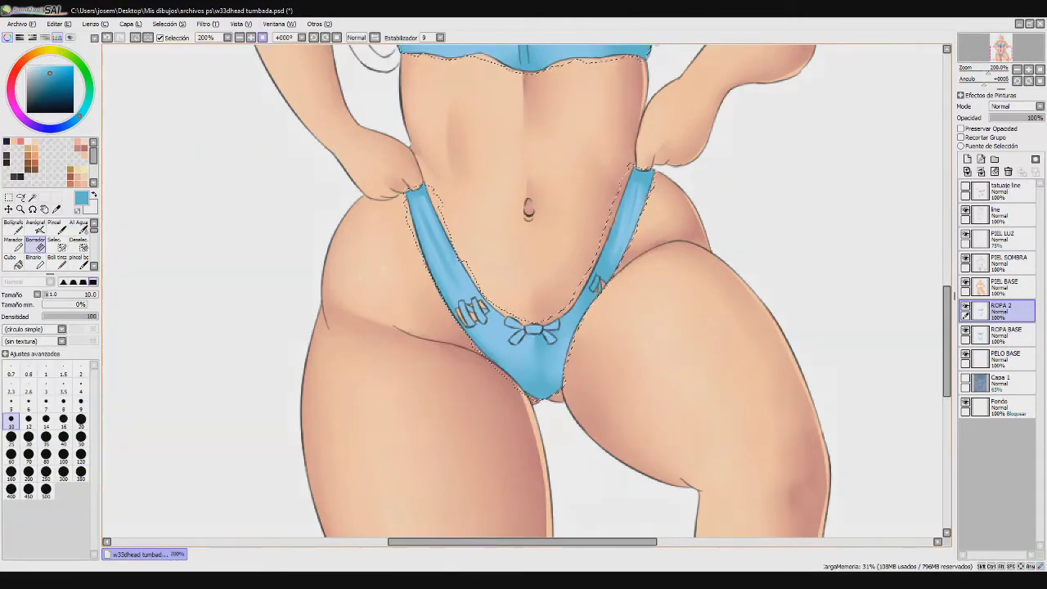
# Clear the clothing selection and fit the whole figure in view
pyautogui.click(263, 38)
pyautogui.click(262, 37)
pyautogui.click(262, 38)
pyautogui.click(135, 37)
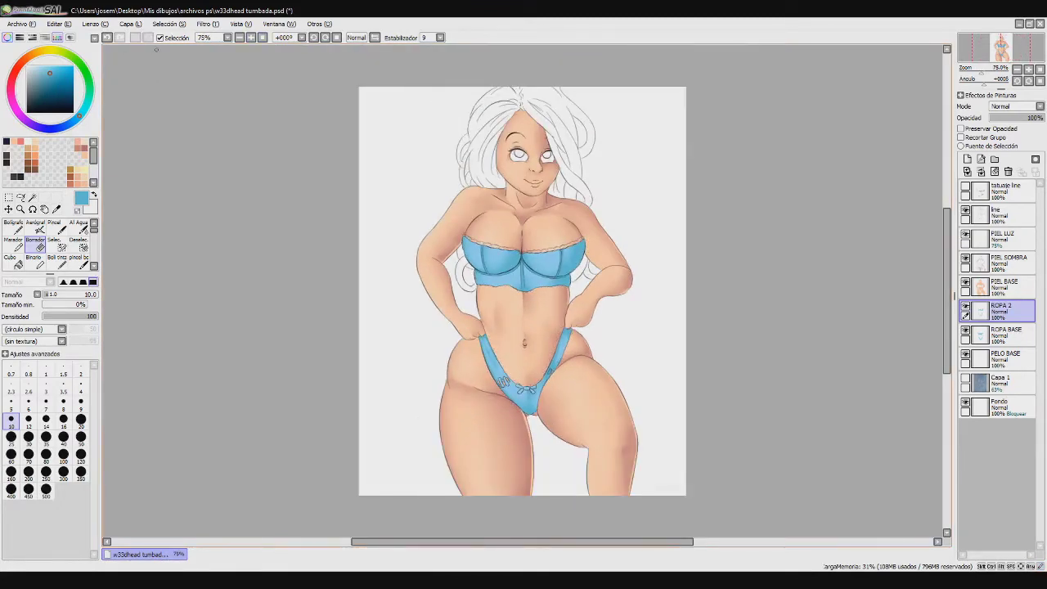
# Show the tatuaje line layer and set its opacity to 70%
pyautogui.click(965, 188)
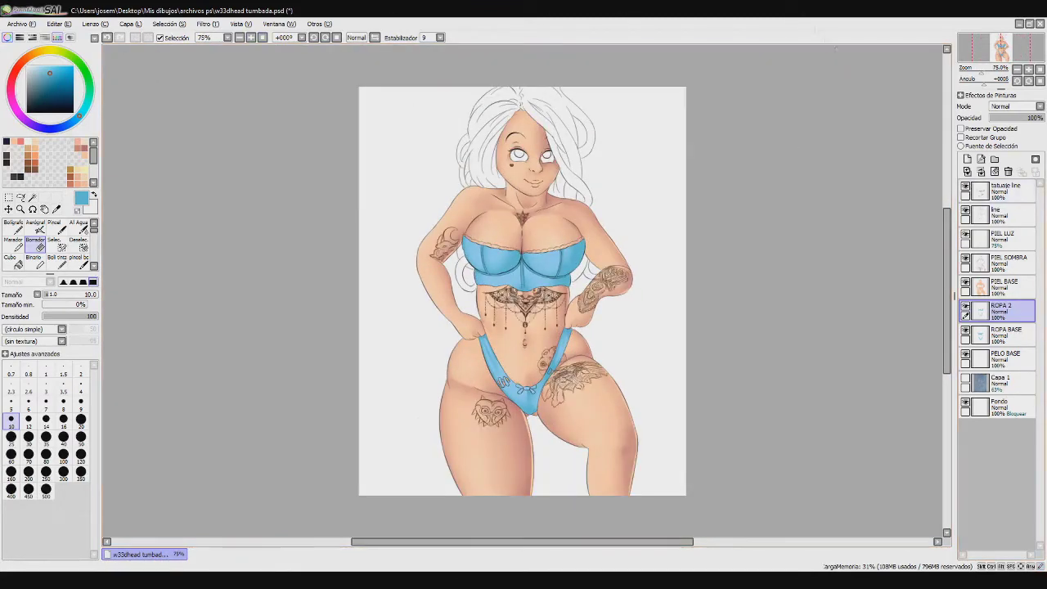
pyautogui.click(1004, 190)
pyautogui.moveTo(1039, 118); pyautogui.dragTo(1032, 124)
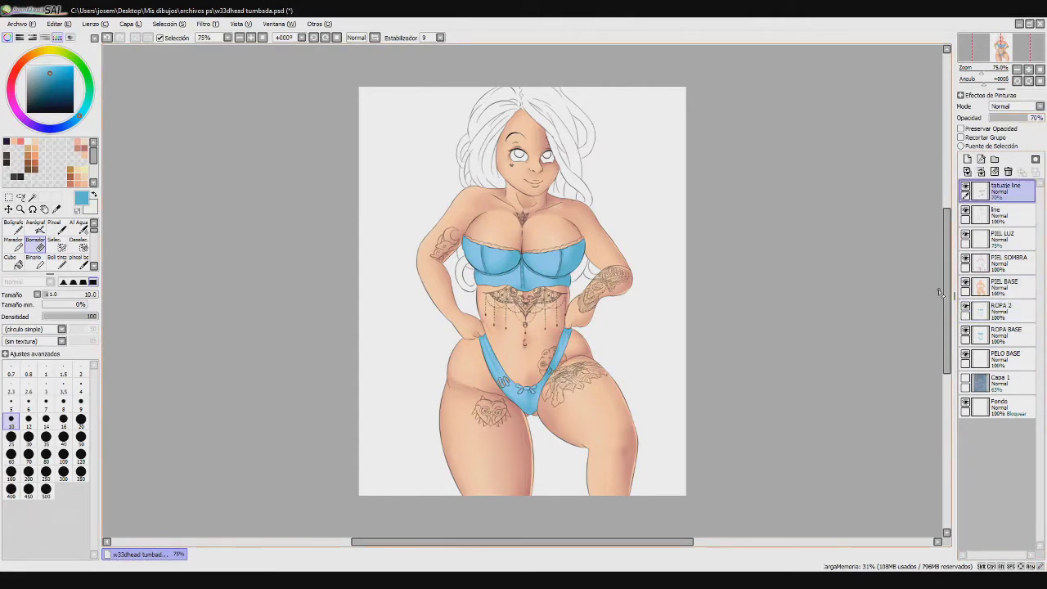
pyautogui.click(133, 578)
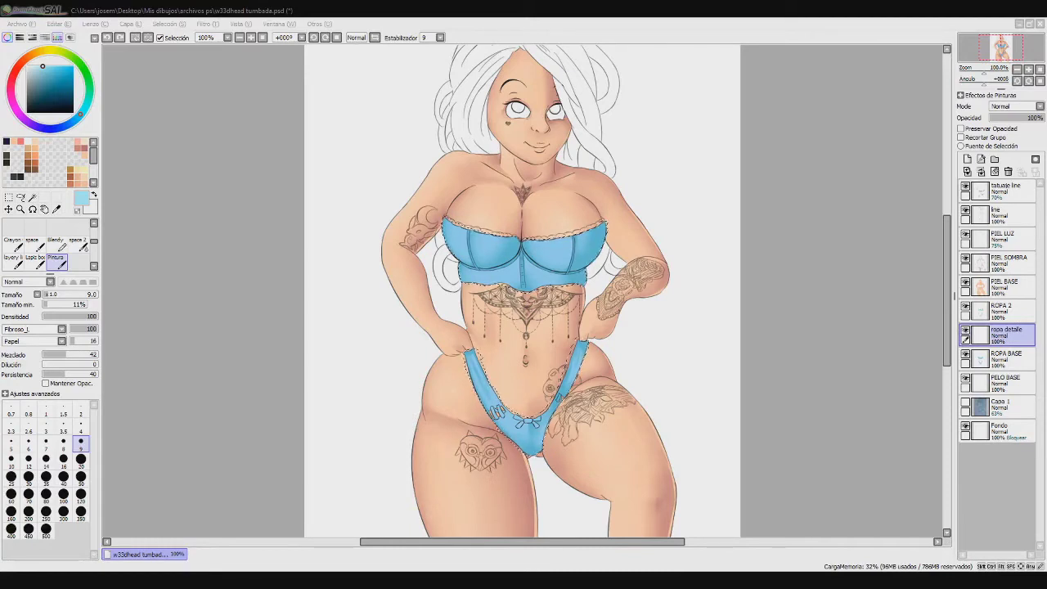
pyautogui.click(301, 334)
pyautogui.hotkey('alt', 'Tab')
# Start a pale blue lace pattern on the left-hand cup's outer panel on ropa detalle with the Pintura brush at size 6
pyautogui.click(251, 38)
pyautogui.click(251, 38)
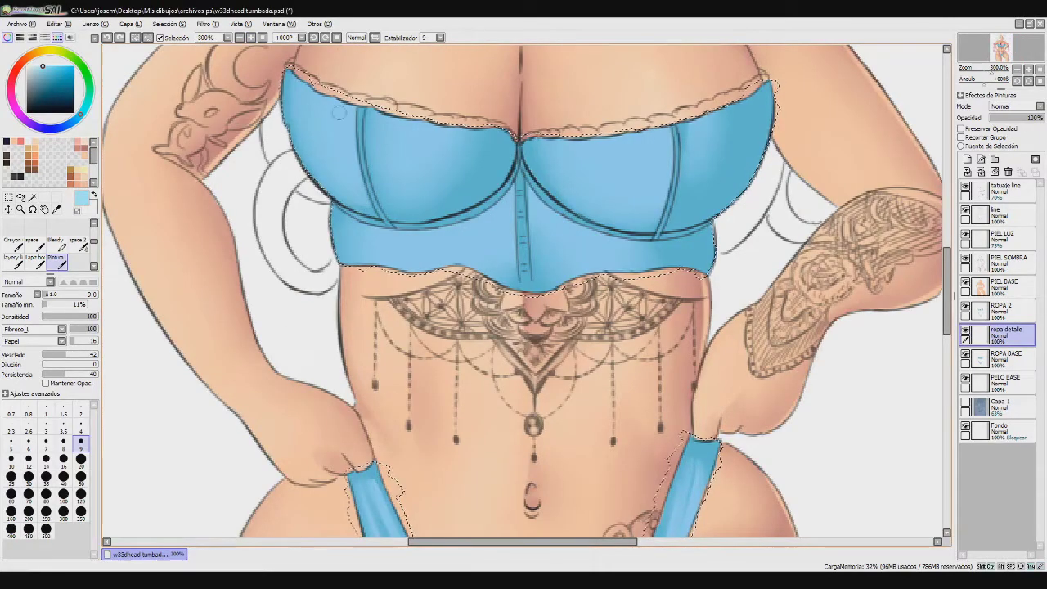
pyautogui.click(29, 443)
pyautogui.moveTo(311, 114); pyautogui.dragTo(308, 131)
pyautogui.hotkey('ctrl', 'z')
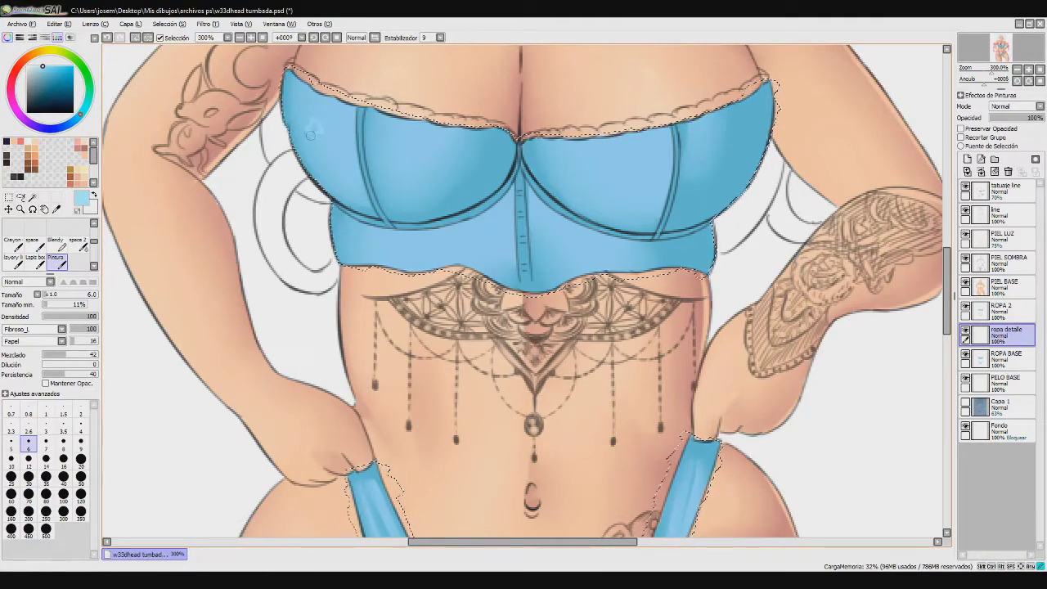
pyautogui.moveTo(320, 145); pyautogui.dragTo(330, 150)
pyautogui.hotkey('ctrl', 'z')
pyautogui.moveTo(328, 114)
pyautogui.mouseDown()
pyautogui.moveTo(315, 145)
pyautogui.moveTo(316, 104)
pyautogui.mouseUp()
pyautogui.hotkey('ctrl', 'z')
pyautogui.hotkey('ctrl', 'z')
pyautogui.hotkey('ctrl', 'z')
pyautogui.hotkey('ctrl', 'z')
pyautogui.hotkey('ctrl', 'z')
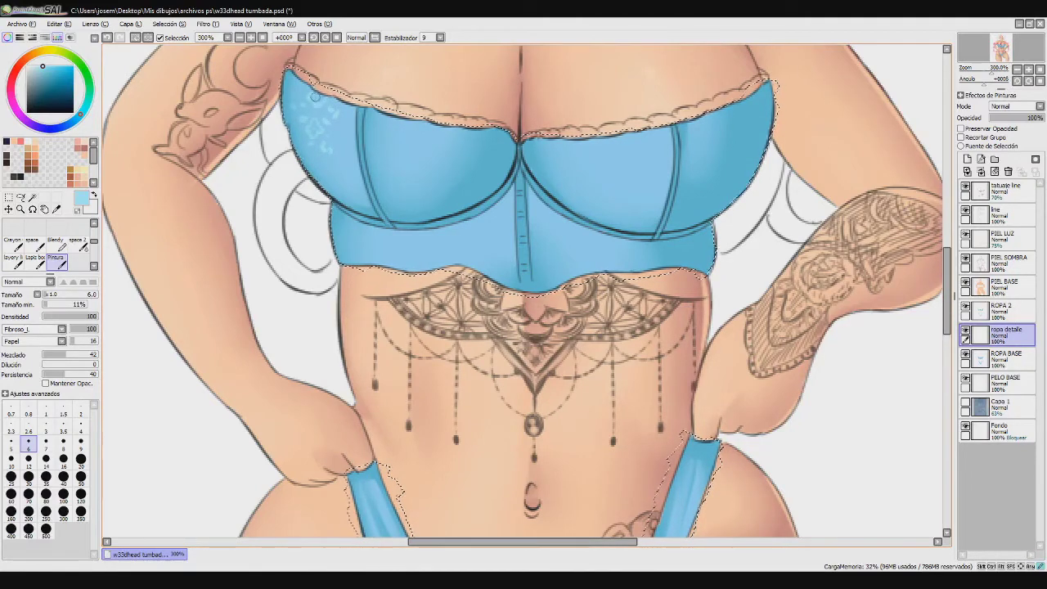
# Extend the pale blue lace pattern down the left-hand cup's outer panel to the seam, undoing misplaced strokes
pyautogui.moveTo(313, 158)
pyautogui.mouseDown()
pyautogui.moveTo(316, 166)
pyautogui.moveTo(333, 134)
pyautogui.moveTo(346, 137)
pyautogui.moveTo(342, 174)
pyautogui.moveTo(353, 182)
pyautogui.moveTo(331, 176)
pyautogui.mouseUp()
pyautogui.hotkey('ctrl', 'z')
pyautogui.hotkey('ctrl', 'z')
pyautogui.hotkey('ctrl', 'z')
pyautogui.hotkey('ctrl', 'z')
pyautogui.hotkey('ctrl', 'z')
pyautogui.hotkey('ctrl', 'z')
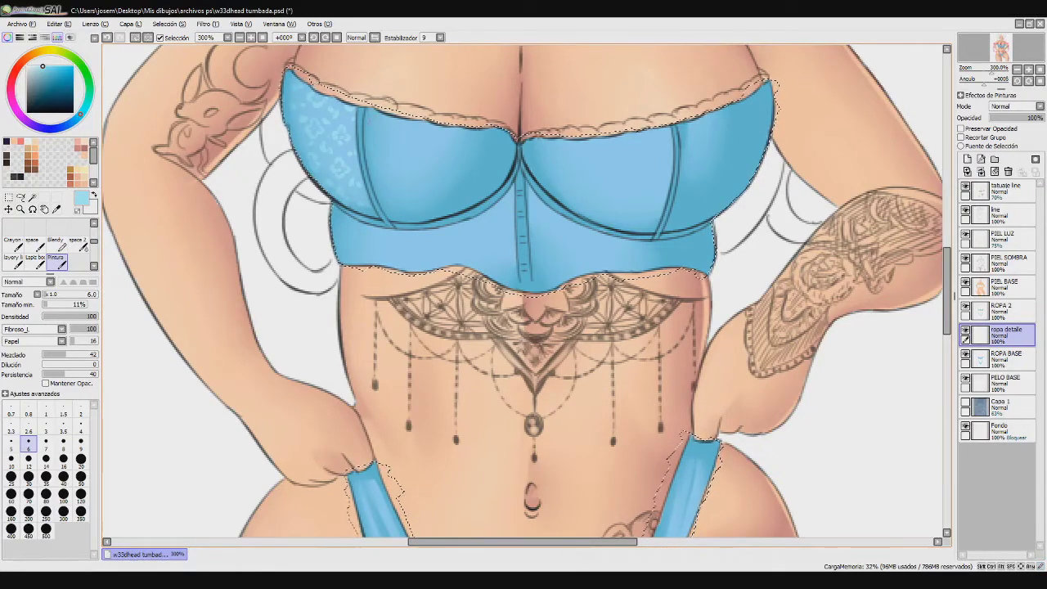
pyautogui.hotkey('ctrl', 'z')
pyautogui.moveTo(350, 148); pyautogui.dragTo(352, 155)
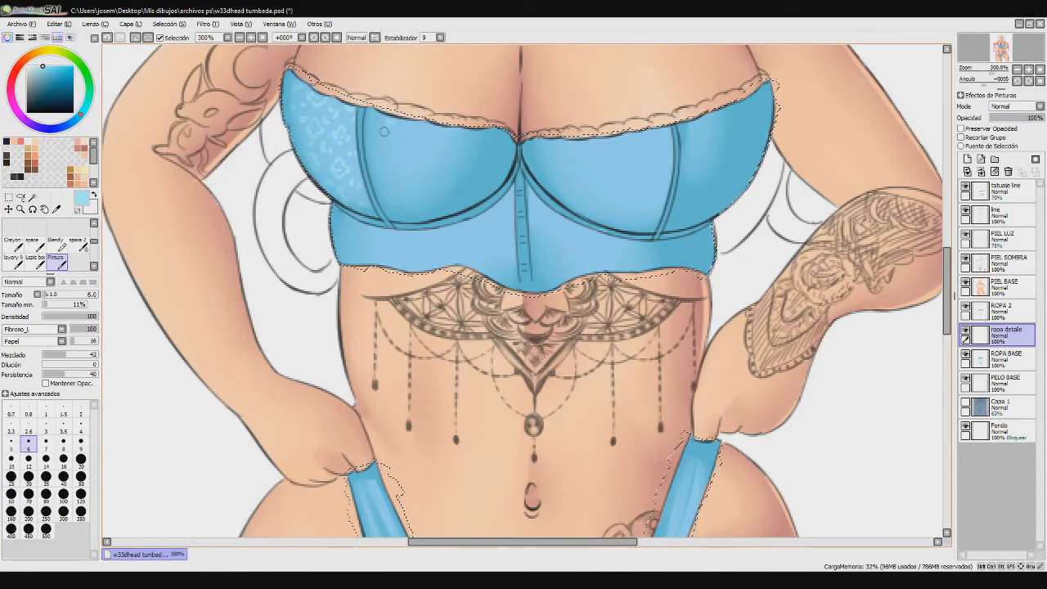
# Paint pale blue lace flowers and dots across the left-hand cup's inner panel on ropa detalle
pyautogui.click(390, 144)
pyautogui.click(399, 137)
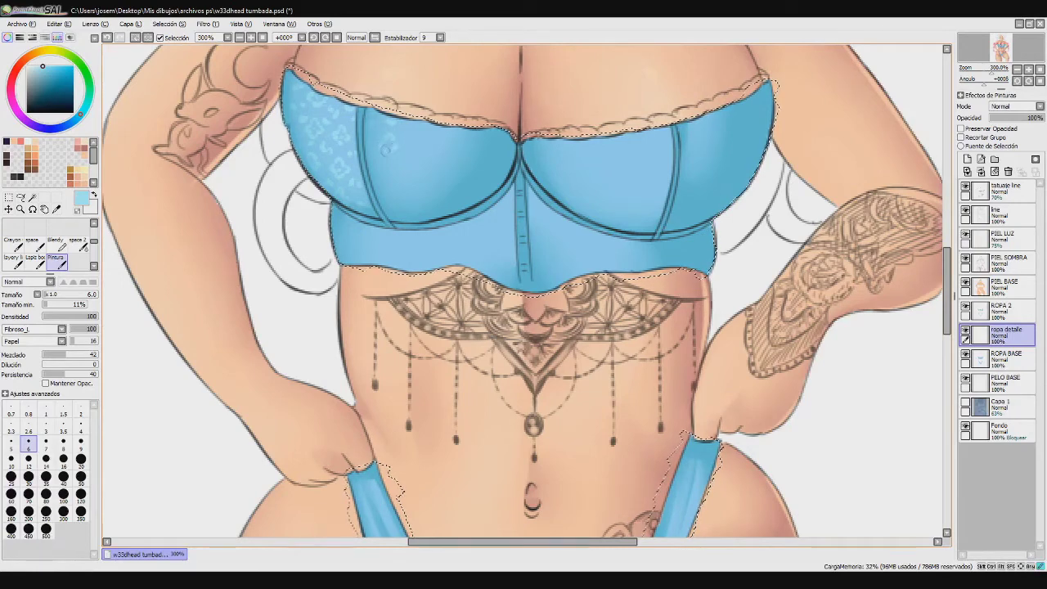
pyautogui.hotkey('ctrl', 'z')
pyautogui.moveTo(421, 136); pyautogui.dragTo(423, 140)
pyautogui.click(423, 149)
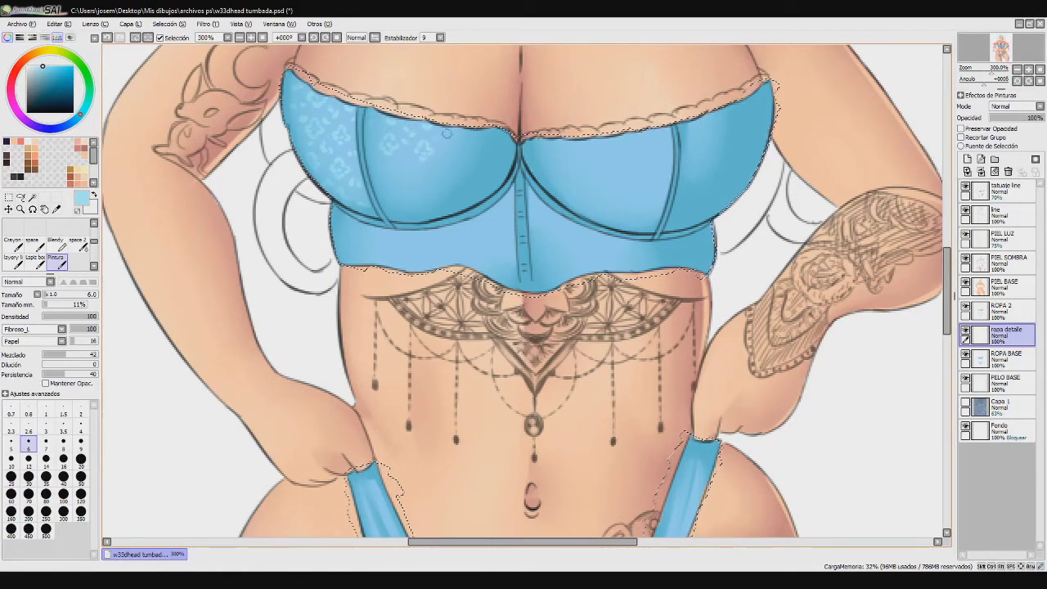
pyautogui.moveTo(452, 153); pyautogui.dragTo(458, 157)
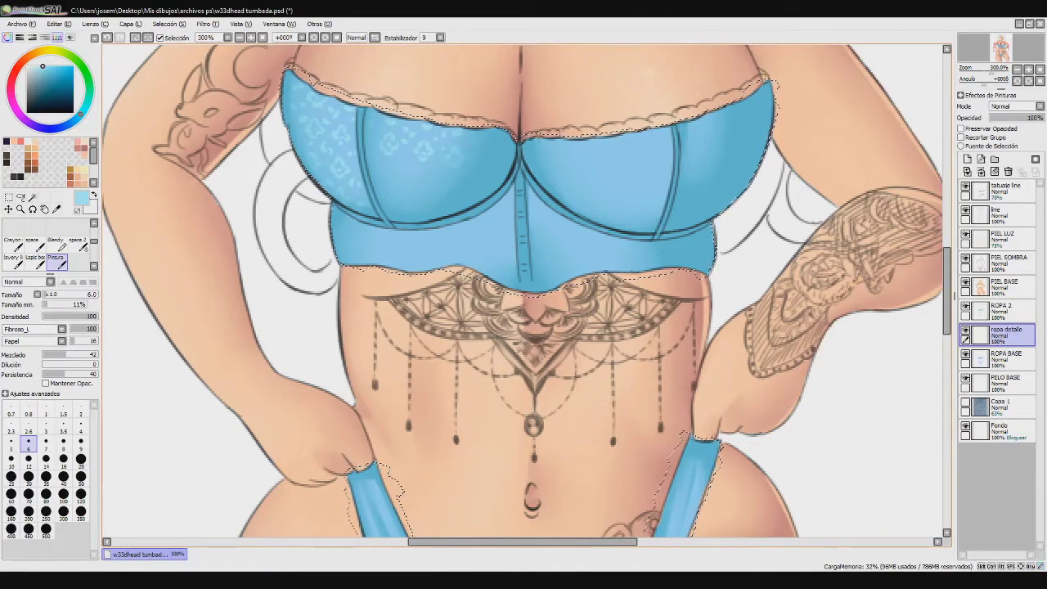
pyautogui.click(405, 158)
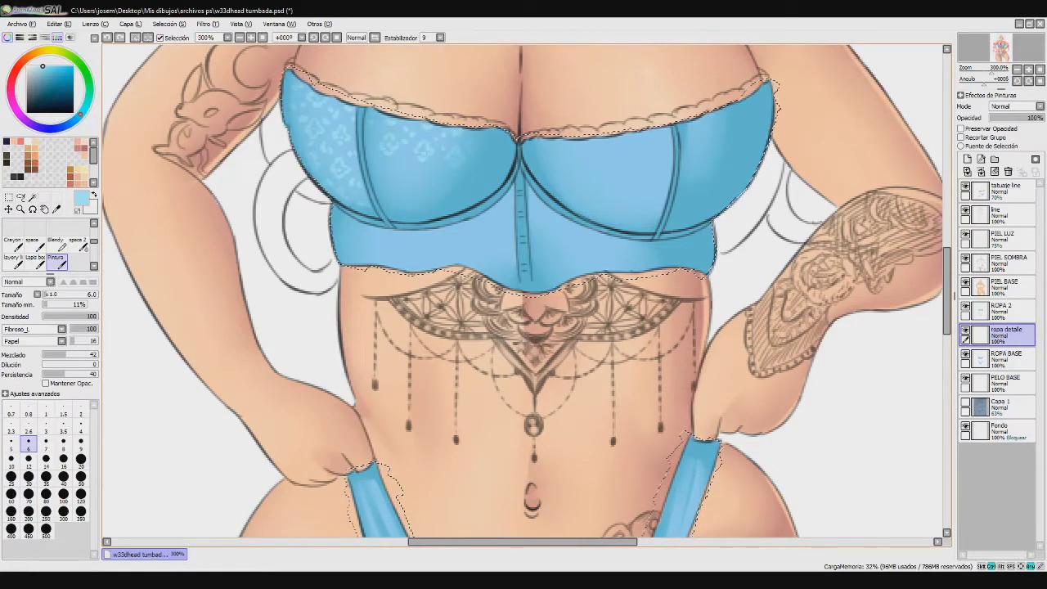
pyautogui.click(388, 173)
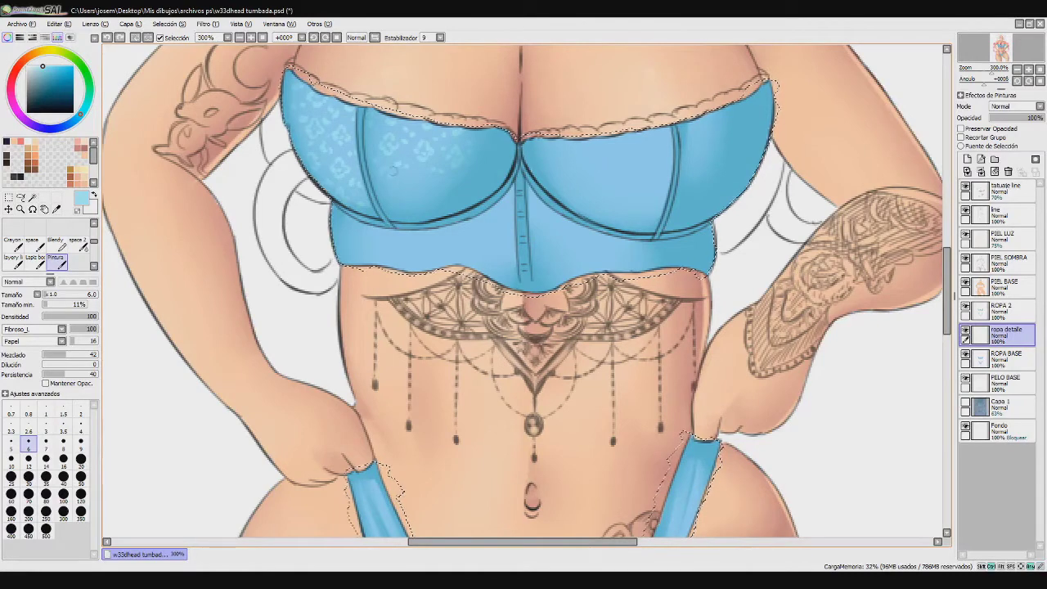
pyautogui.click(409, 177)
# Paint pale blue lace flowers and dots across the right-hand cup's inner panel on ropa detalle, undoing misplaced strokes
pyautogui.press('h')
pyautogui.moveTo(377, 138)
pyautogui.mouseDown()
pyautogui.moveTo(403, 163)
pyautogui.moveTo(378, 155)
pyautogui.moveTo(399, 192)
pyautogui.mouseUp()
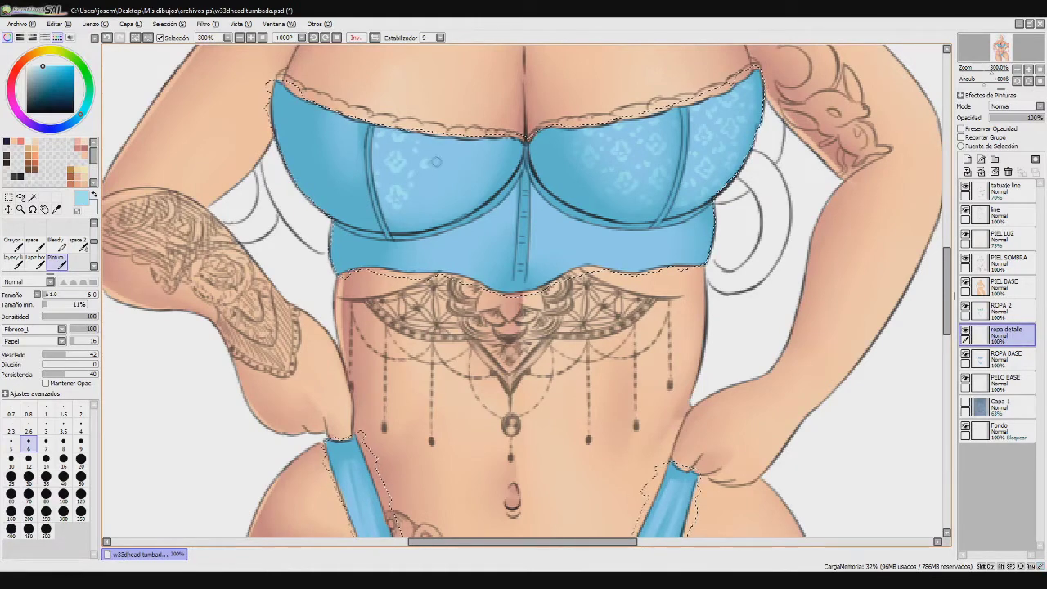
pyautogui.moveTo(432, 157); pyautogui.dragTo(434, 161)
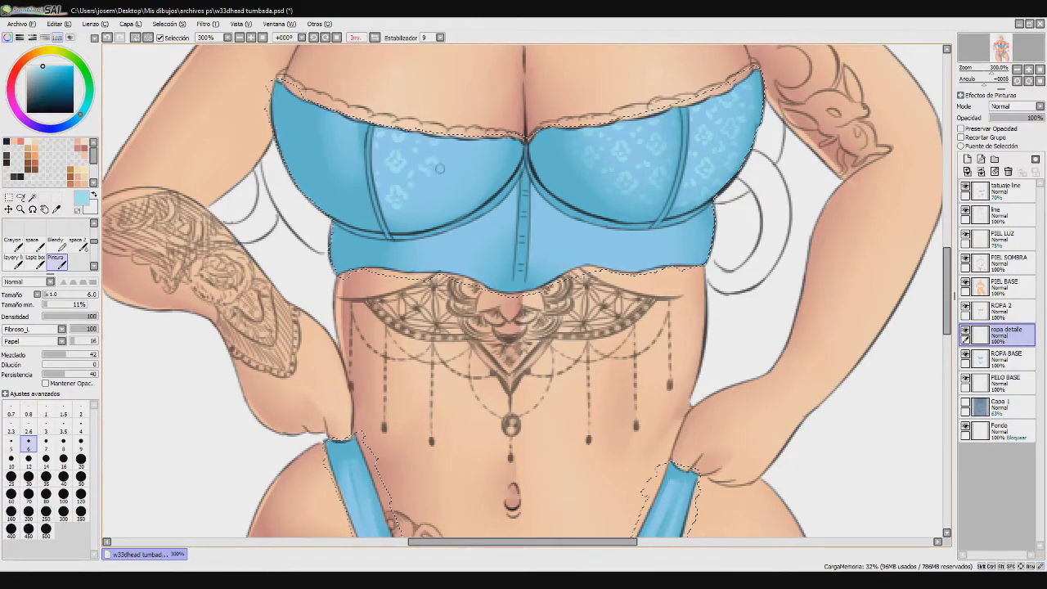
pyautogui.hotkey('ctrl', 'z')
pyautogui.moveTo(431, 195); pyautogui.dragTo(401, 222)
pyautogui.hotkey('ctrl', 'z')
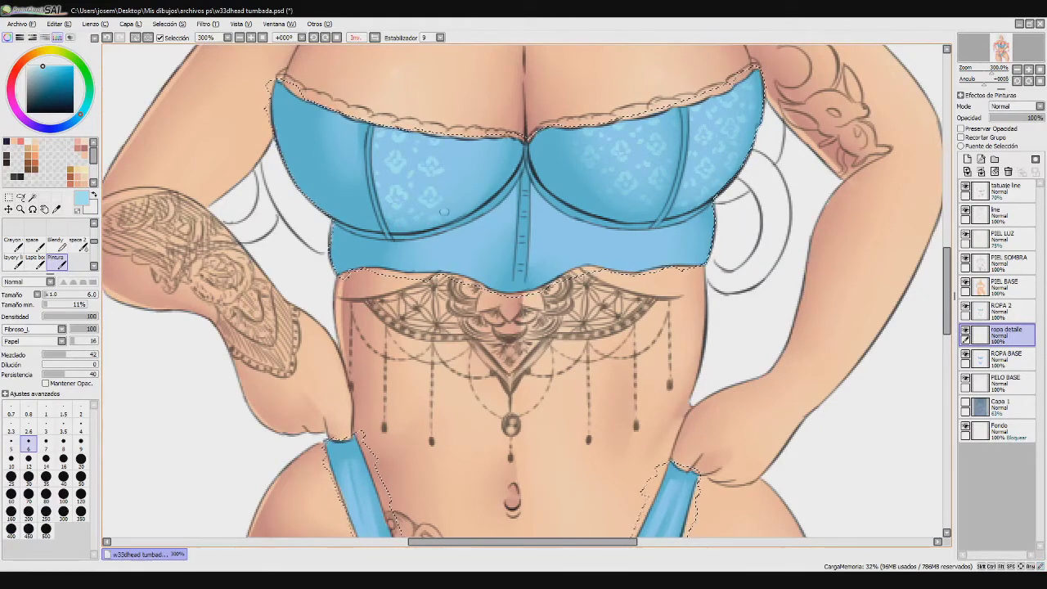
pyautogui.hotkey('ctrl', 'z')
pyautogui.moveTo(449, 148); pyautogui.dragTo(452, 153)
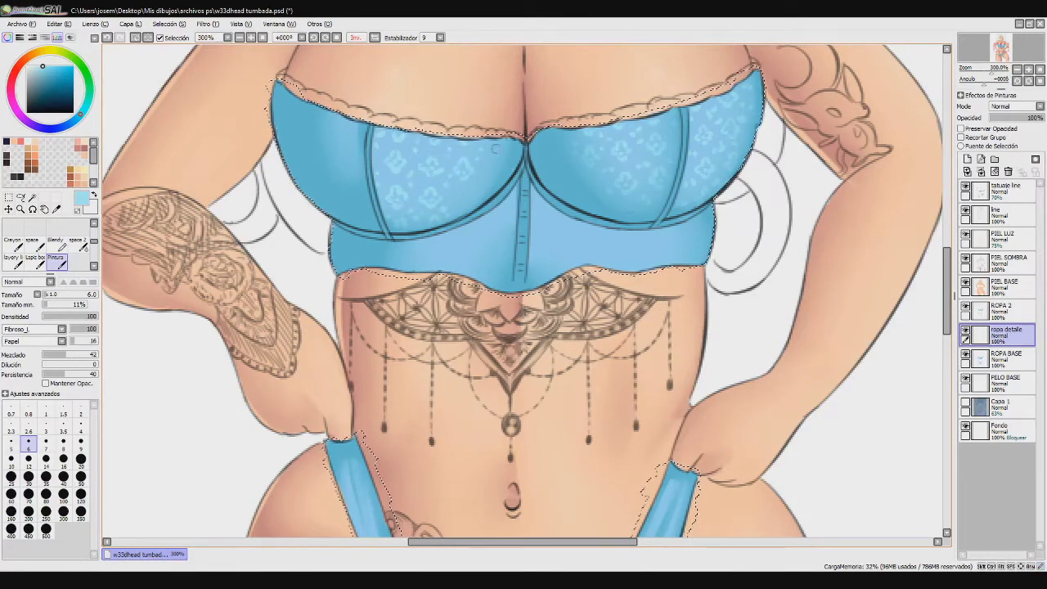
pyautogui.moveTo(492, 159); pyautogui.dragTo(494, 165)
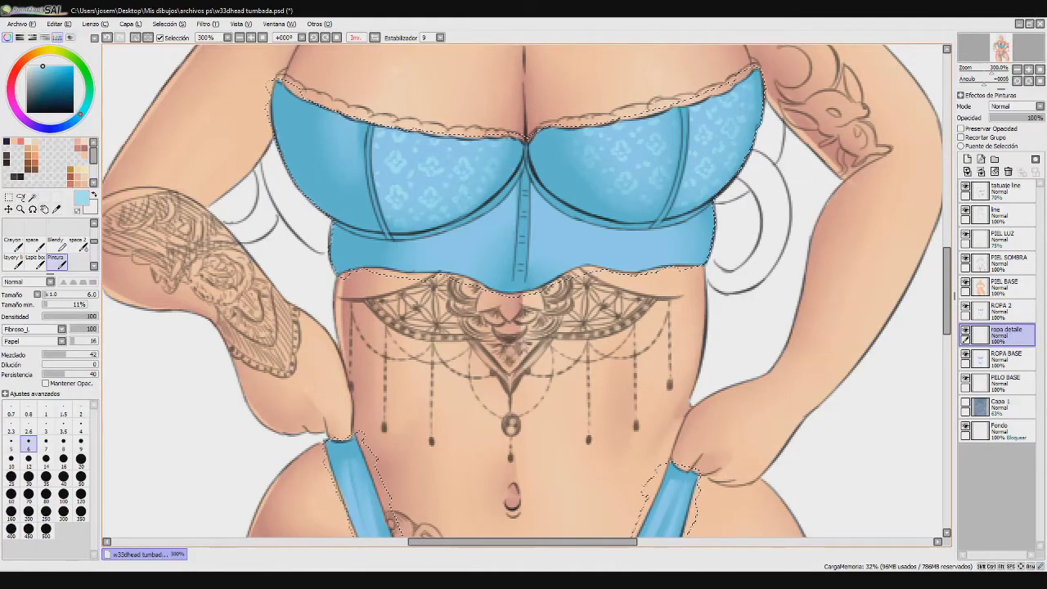
pyautogui.press('h')
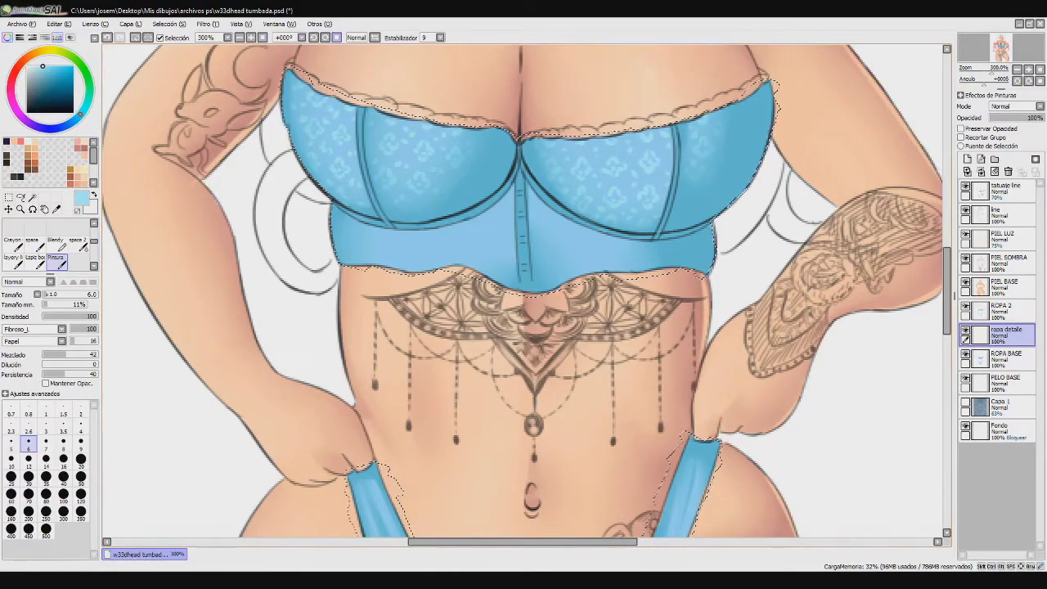
# Paint pale blue lace flowers and dots across the left-hand half of the band below the cups
pyautogui.click(263, 38)
pyautogui.click(251, 38)
pyautogui.click(251, 38)
pyautogui.click(251, 37)
pyautogui.click(251, 38)
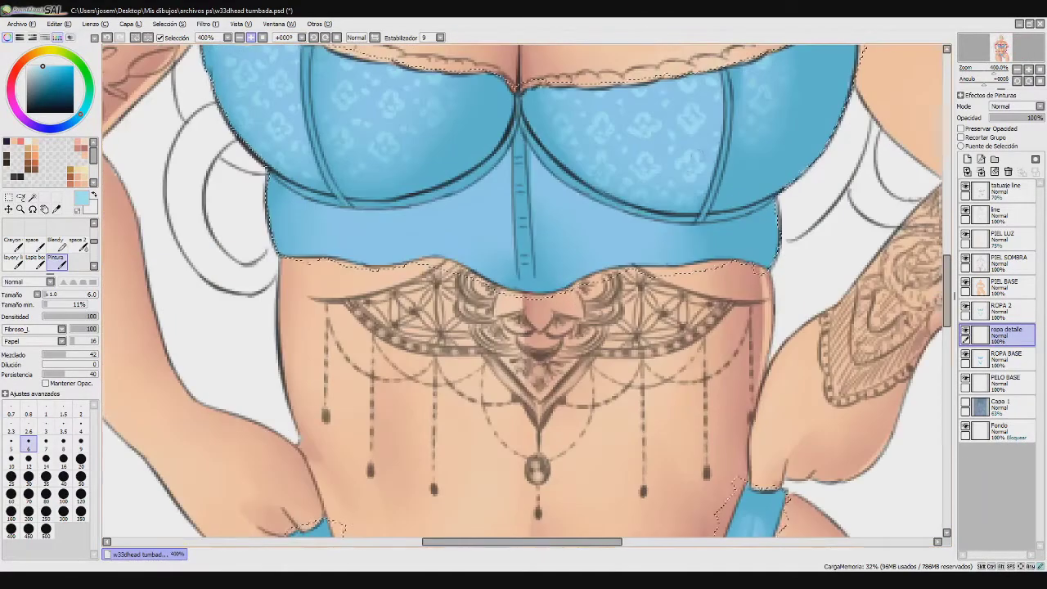
pyautogui.moveTo(523, 541); pyautogui.dragTo(494, 541)
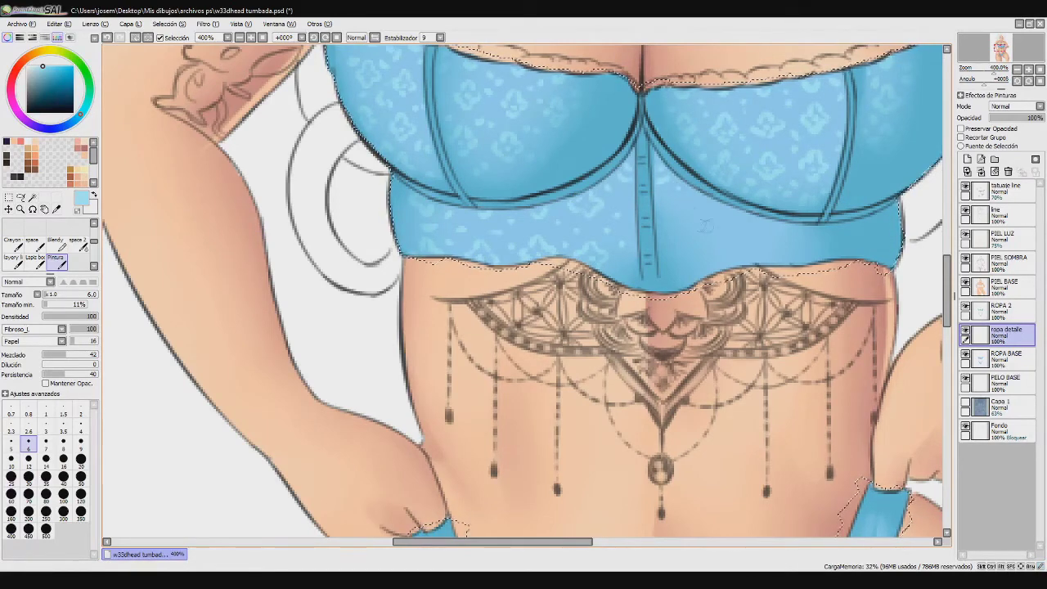
# Undo the misplaced lace strokes and paint pale blue lace across the right-hand half of the band with the Pintura brush
pyautogui.hotkey('ctrl', 't')
pyautogui.click(20, 197)
pyautogui.hotkey('ctrl', 'z')
pyautogui.hotkey('ctrl', 'z')
pyautogui.hotkey('ctrl', 'z')
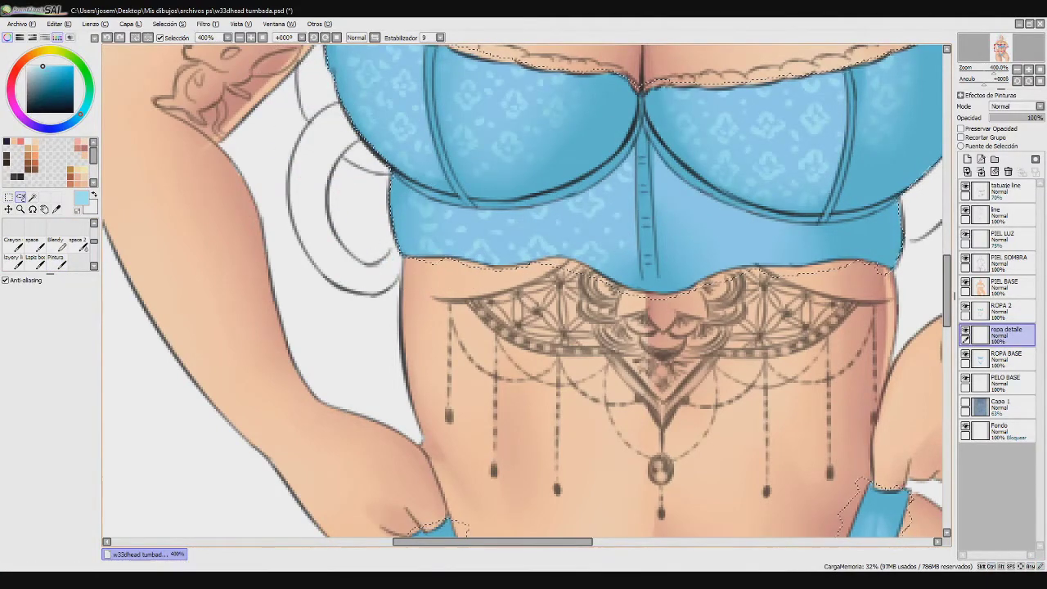
pyautogui.press('b')
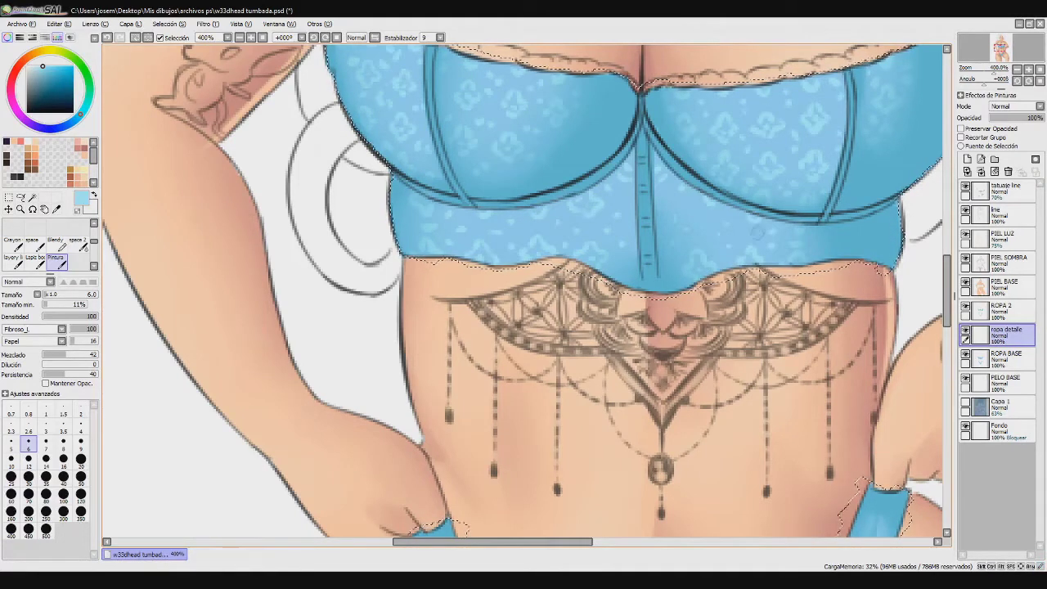
pyautogui.press('Home')
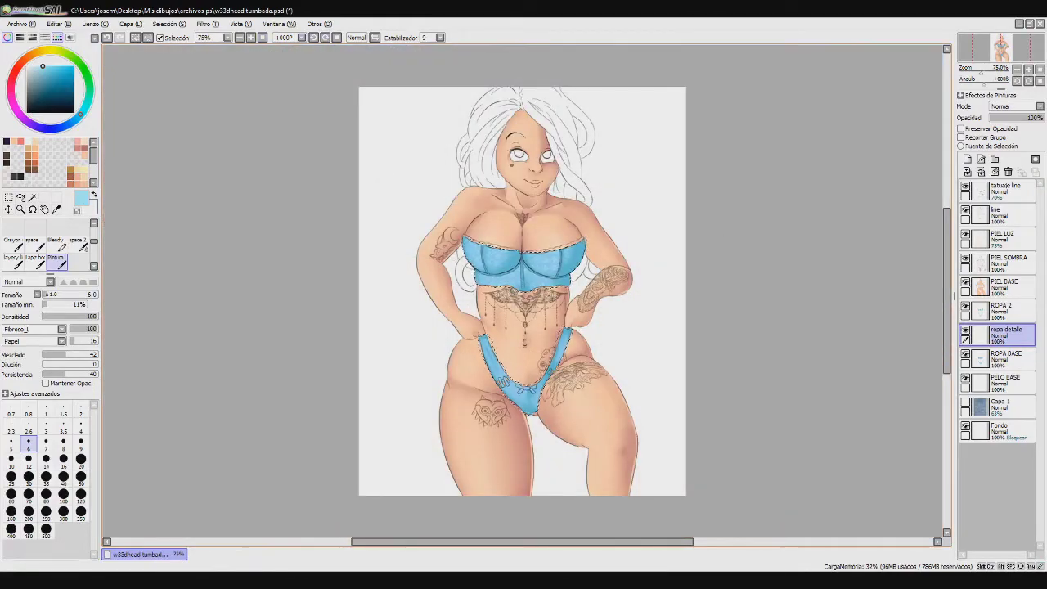
# Create a layer named ropa transpa, choose the Pincel brush, and place the layer between line and PIEL LUZ
pyautogui.scroll(4, 524, 269)
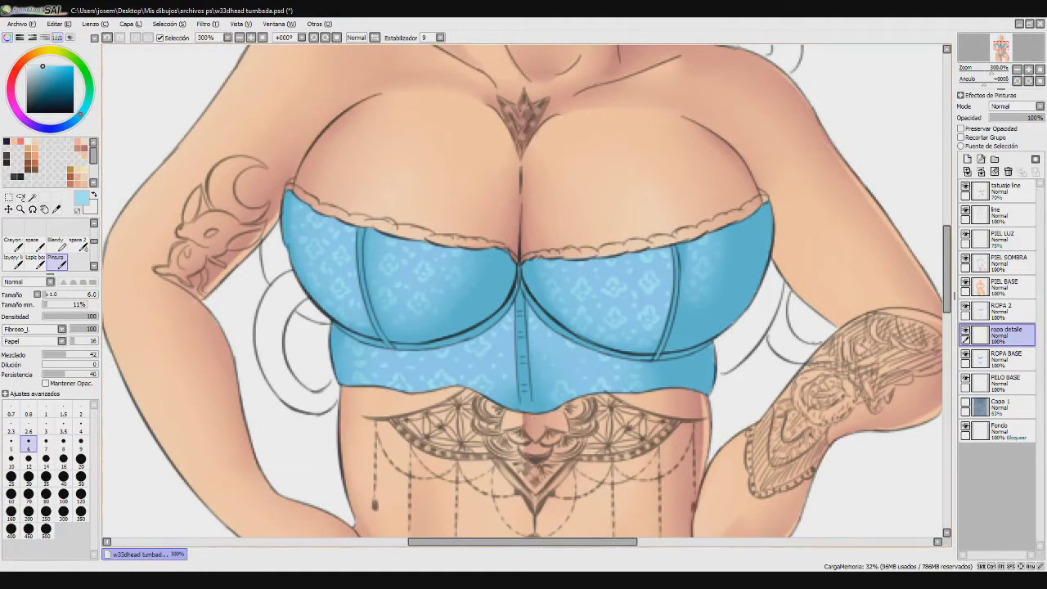
pyautogui.click(966, 159)
pyautogui.doubleClick(1001, 334)
pyautogui.write('ropa transpa')
pyautogui.press('Return')
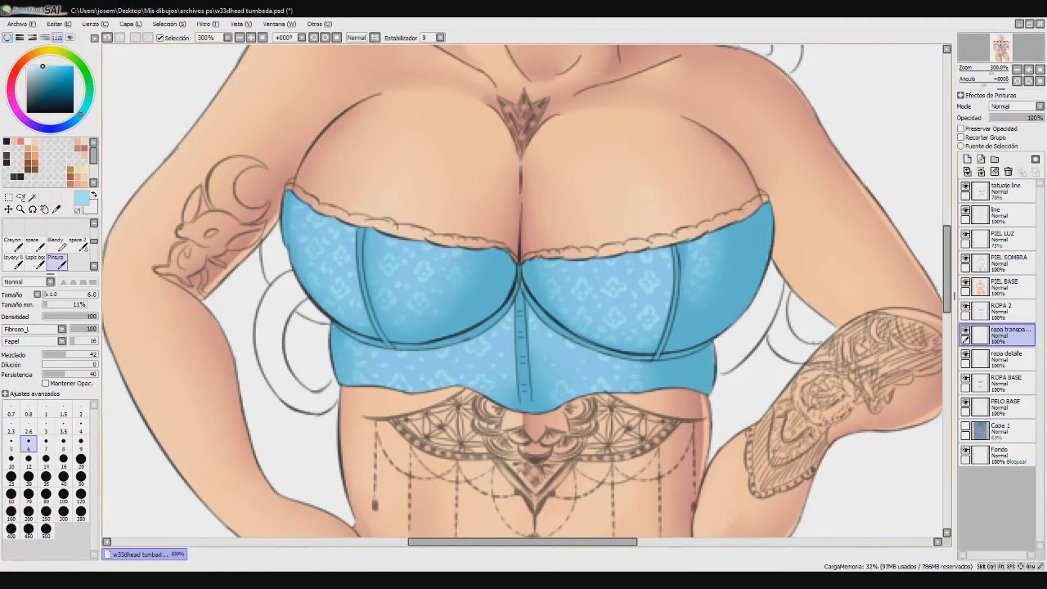
pyautogui.scroll(3, 49, 245)
pyautogui.click(58, 229)
pyautogui.moveTo(1011, 335); pyautogui.dragTo(1010, 237)
pyautogui.hotkey('ctrl', 'z')
pyautogui.moveTo(1011, 335); pyautogui.dragTo(1011, 253)
pyautogui.moveTo(1011, 240); pyautogui.dragTo(1011, 271)
# Fill the scalloped trim along both cups in pale blue on ropa transpa and set the layer's opacity to 41%
pyautogui.click(1011, 240)
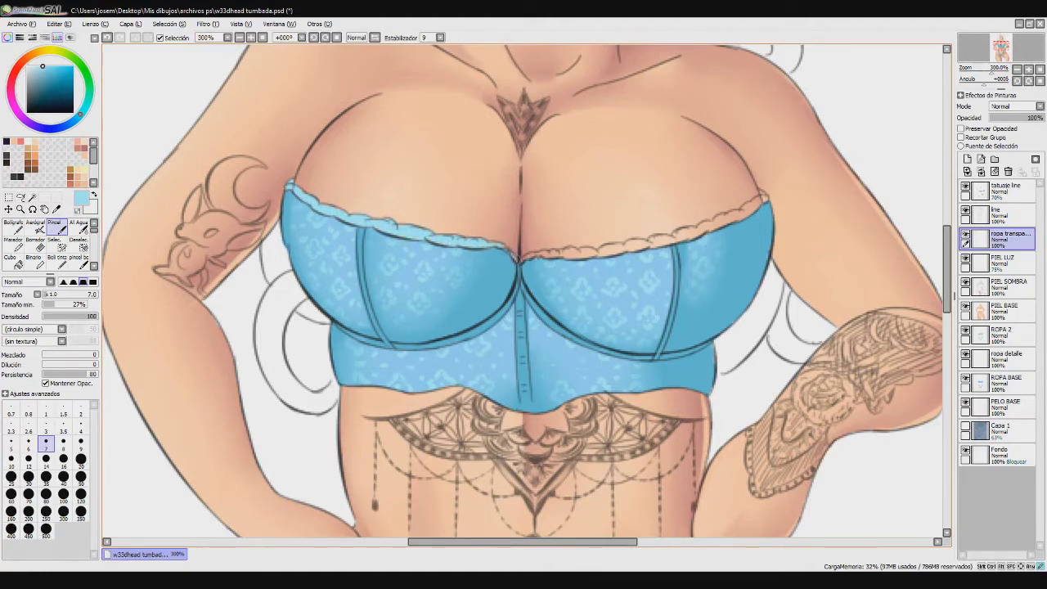
pyautogui.moveTo(524, 259); pyautogui.dragTo(654, 239)
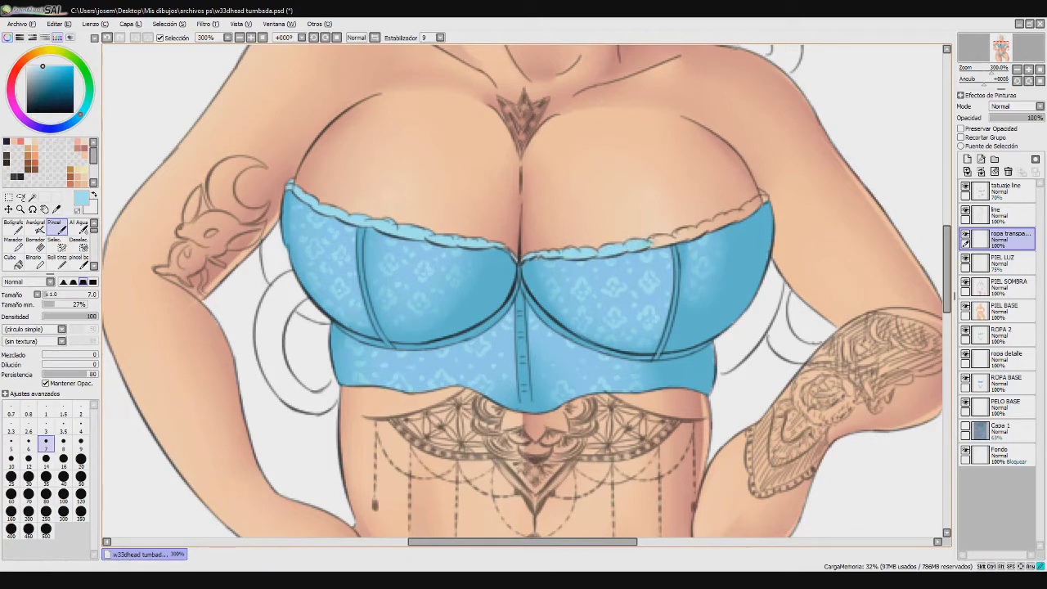
pyautogui.moveTo(1041, 117); pyautogui.dragTo(1020, 117)
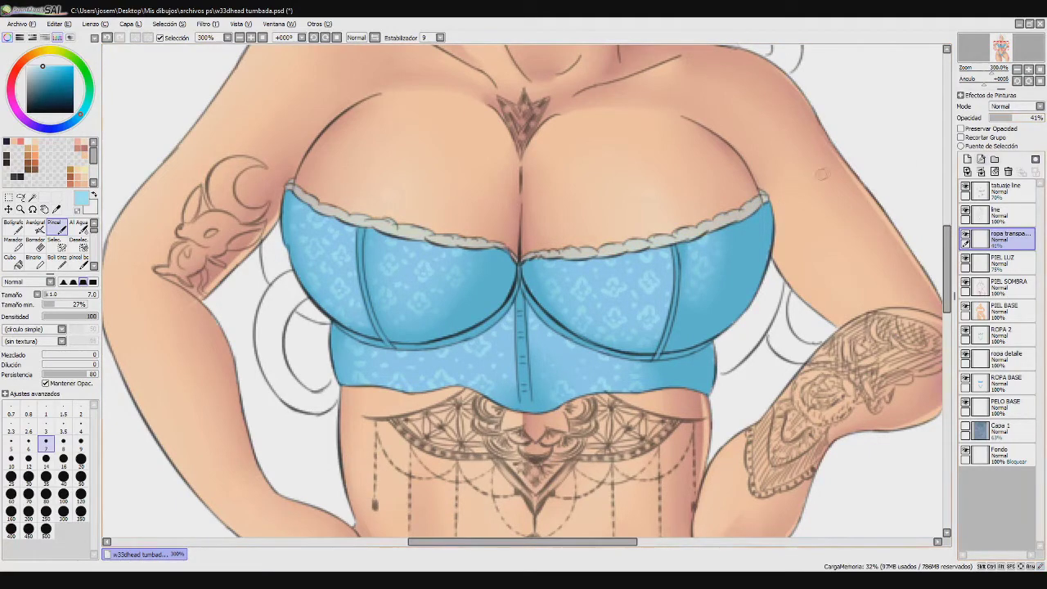
# Add a new layer directly above line, below ropa transpa, and clip it to the line layer
pyautogui.click(1009, 215)
pyautogui.click(966, 160)
pyautogui.moveTo(1009, 262); pyautogui.dragTo(1009, 235)
pyautogui.click(1010, 214)
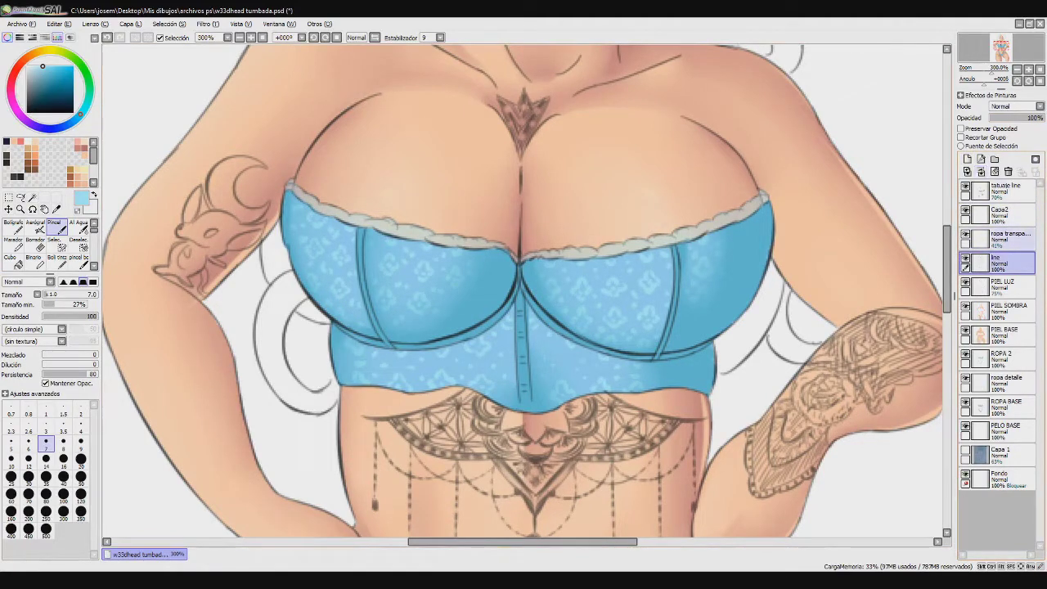
pyautogui.moveTo(1007, 214); pyautogui.dragTo(1008, 247)
pyautogui.click(980, 172)
pyautogui.hotkey('ctrl', 'z')
pyautogui.click(972, 137)
pyautogui.hotkey('ctrl', 'z')
# Recolour the outlines of the scalloped trim along both cups in pale blue on the clipped layer
pyautogui.moveTo(288, 182)
pyautogui.mouseDown()
pyautogui.moveTo(343, 212)
pyautogui.moveTo(442, 233)
pyautogui.mouseUp()
pyautogui.moveTo(504, 245); pyautogui.dragTo(517, 258)
pyautogui.hotkey('ctrl', 'z')
pyautogui.moveTo(517, 258); pyautogui.dragTo(299, 189)
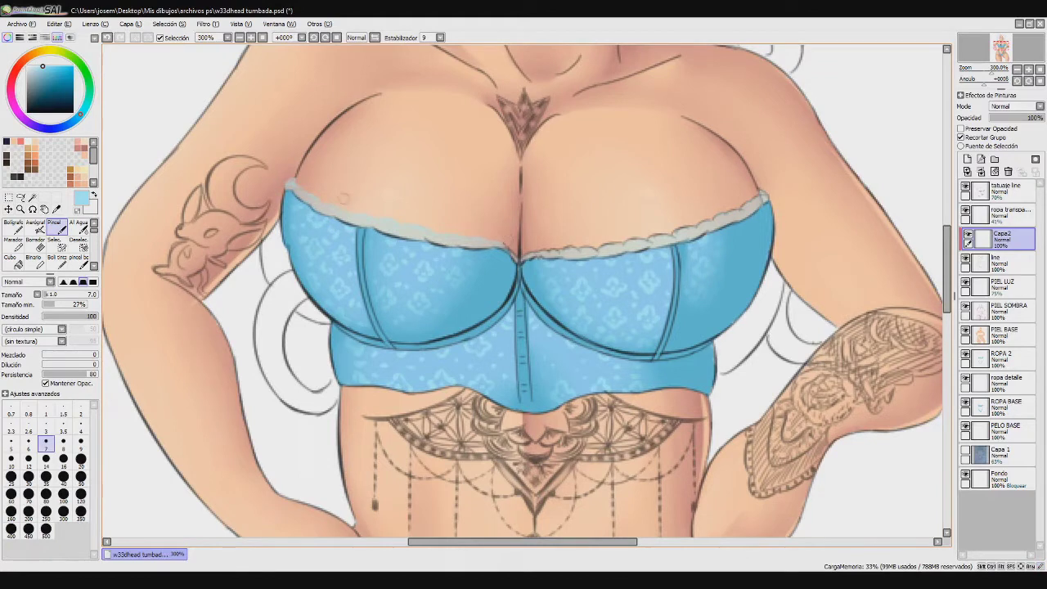
pyautogui.hotkey('ctrl', 'z')
pyautogui.moveTo(498, 244); pyautogui.dragTo(516, 258)
pyautogui.moveTo(519, 260)
pyautogui.mouseDown()
pyautogui.moveTo(634, 238)
pyautogui.moveTo(763, 189)
pyautogui.moveTo(792, 202)
pyautogui.moveTo(766, 193)
pyautogui.mouseUp()
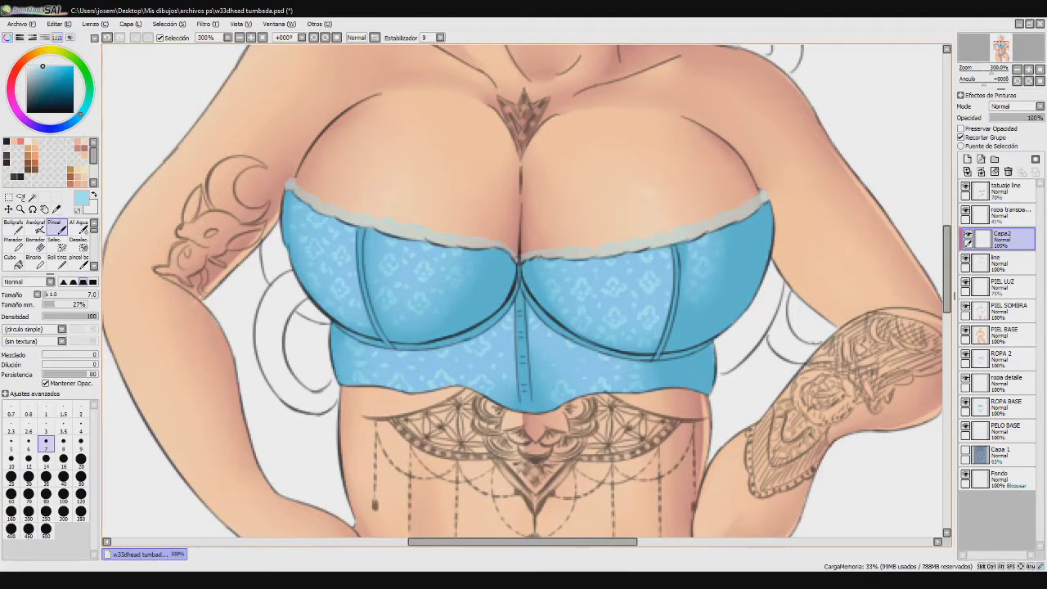
# Select the bra and panties areas of ROPA BASE with the Magic Wand
pyautogui.press('Home')
pyautogui.click(1006, 336)
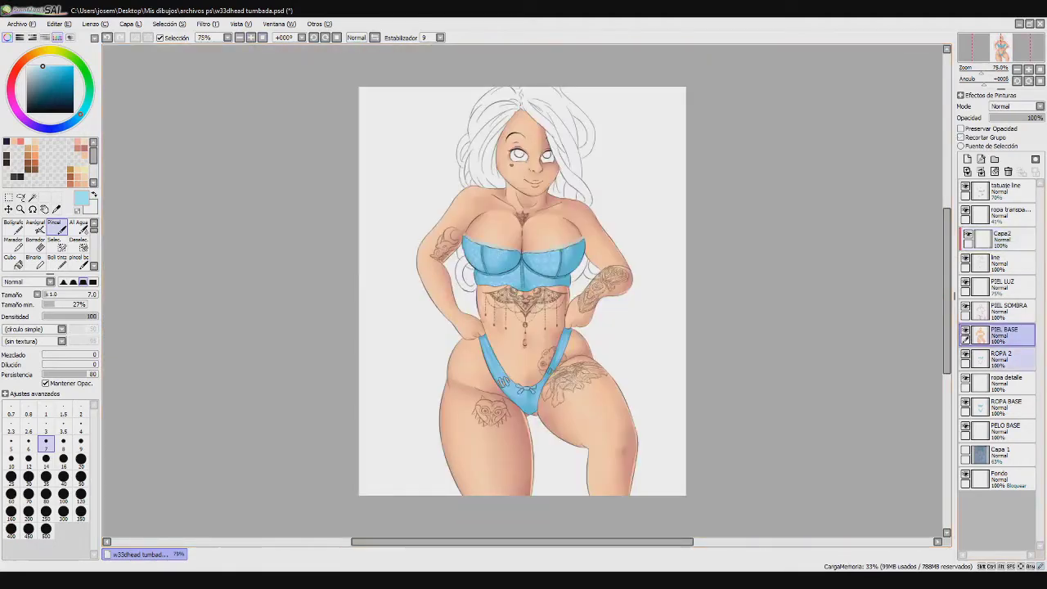
pyautogui.click(1006, 358)
pyautogui.press('w')
pyautogui.click(1006, 405)
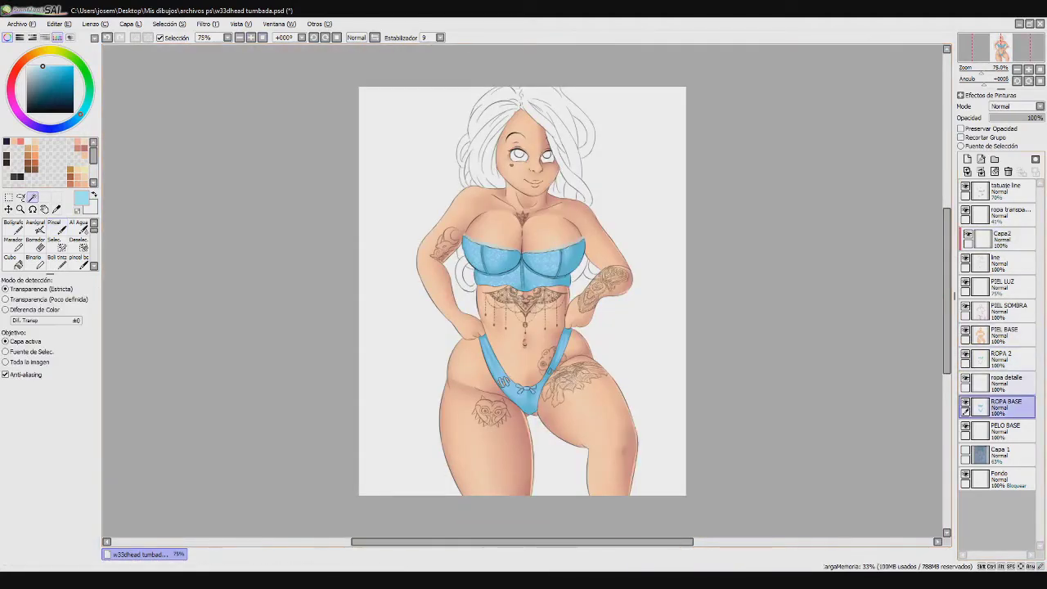
pyautogui.click(524, 268)
pyautogui.click(527, 399)
# Choose the Al Agua brush at size 35 and a pale purple paint colour
pyautogui.click(80, 228)
pyautogui.click(46, 490)
pyautogui.moveTo(80, 115); pyautogui.dragTo(73, 121)
pyautogui.click(31, 123)
pyautogui.click(37, 71)
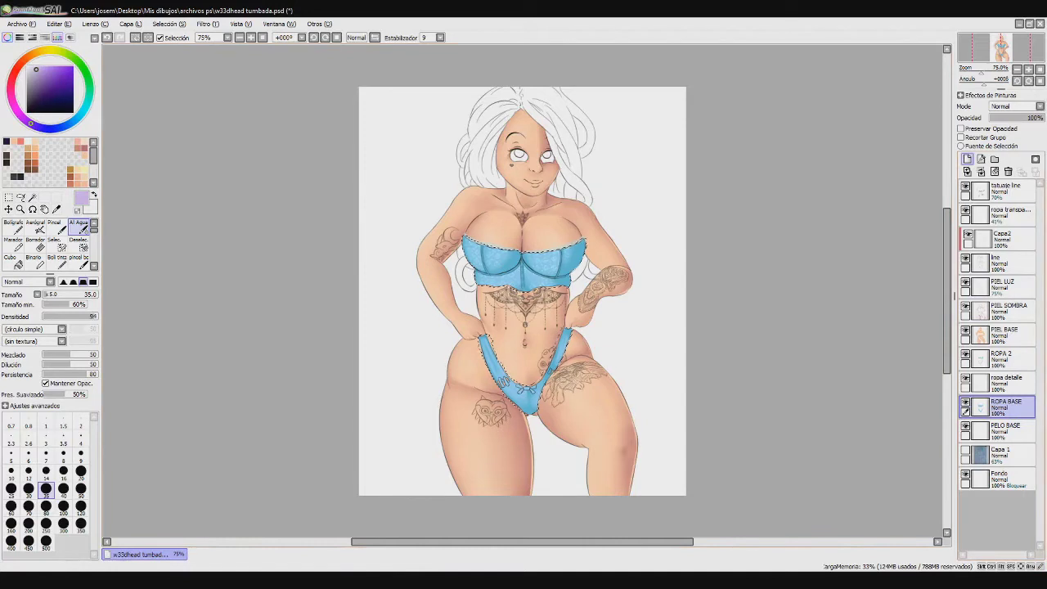
# Add a layer named ropa luz above ROPA BASE and rename ROPA 2 as ropa sombra
pyautogui.click(967, 160)
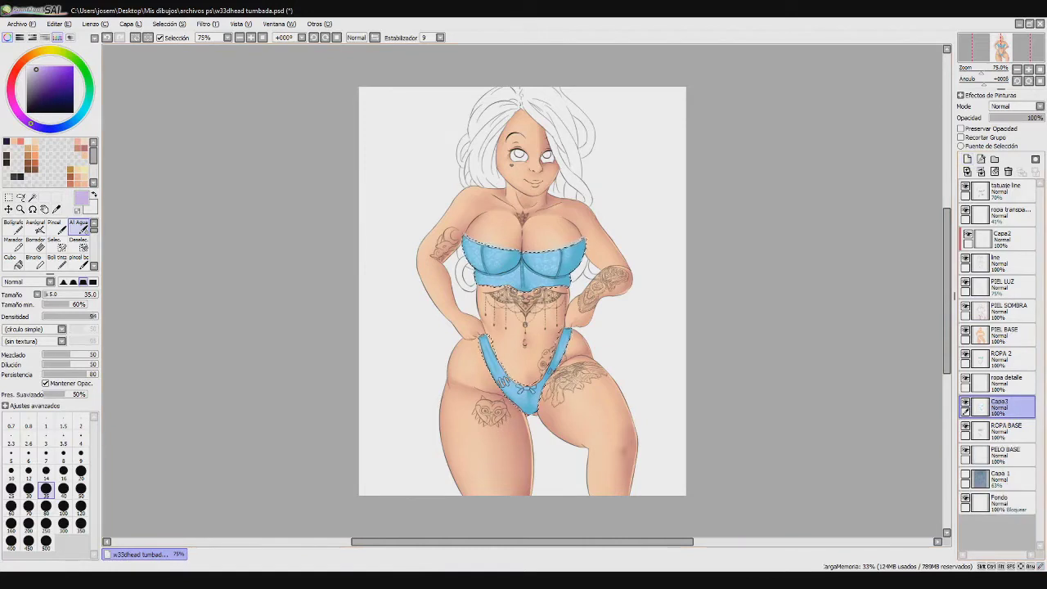
pyautogui.click(1000, 357)
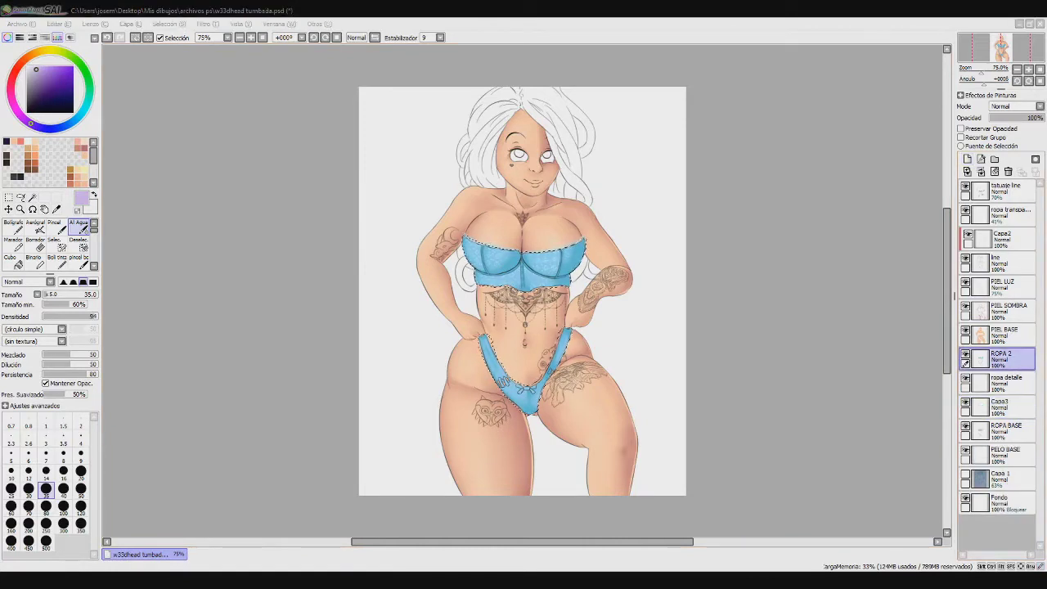
pyautogui.write('ropa soimbra')
pyautogui.press('Return')
pyautogui.doubleClick(1006, 406)
pyautogui.write('ropa luz')
pyautogui.press('Return')
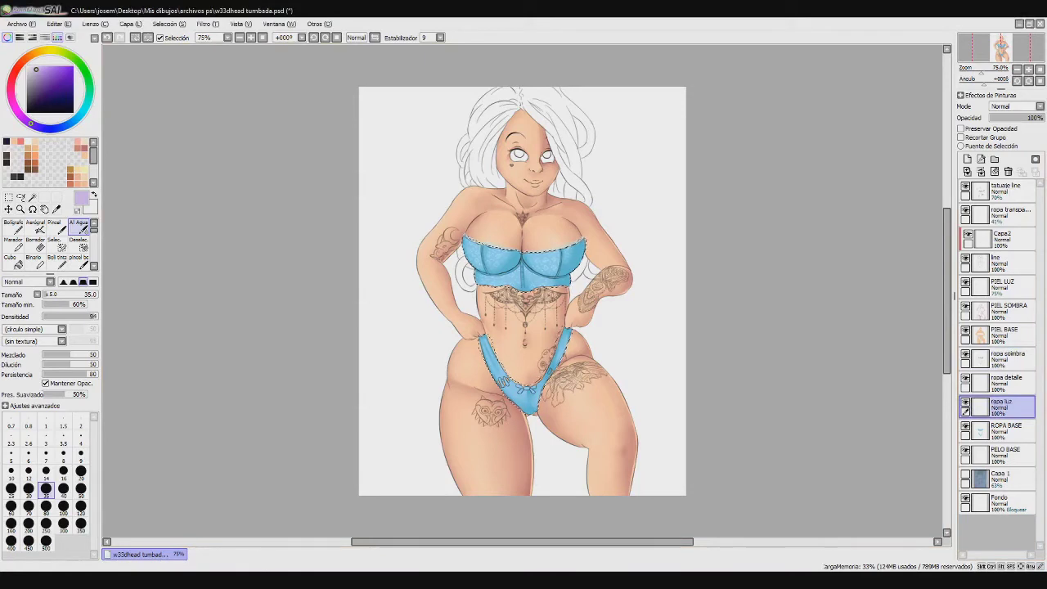
# Move ropa luz above ropa sombra and set its blending mode to Pantalla
pyautogui.moveTo(1004, 407); pyautogui.dragTo(1004, 355)
pyautogui.click(1015, 106)
pyautogui.click(1011, 133)
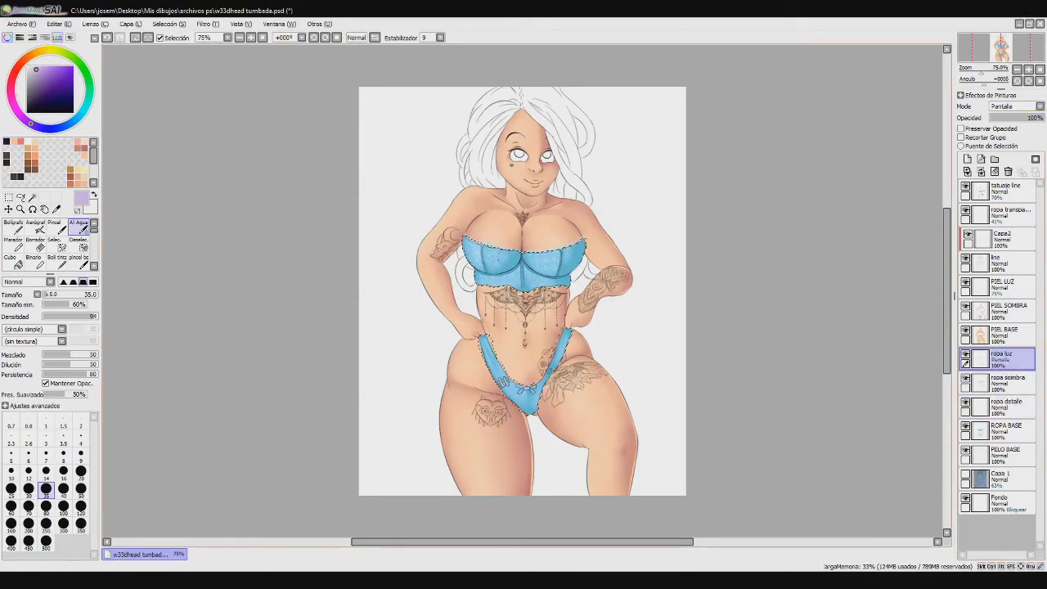
# Paint pale purple highlights on the bra with the Pincel brush on ropa luz and blend them with Al Agua
pyautogui.press('b')
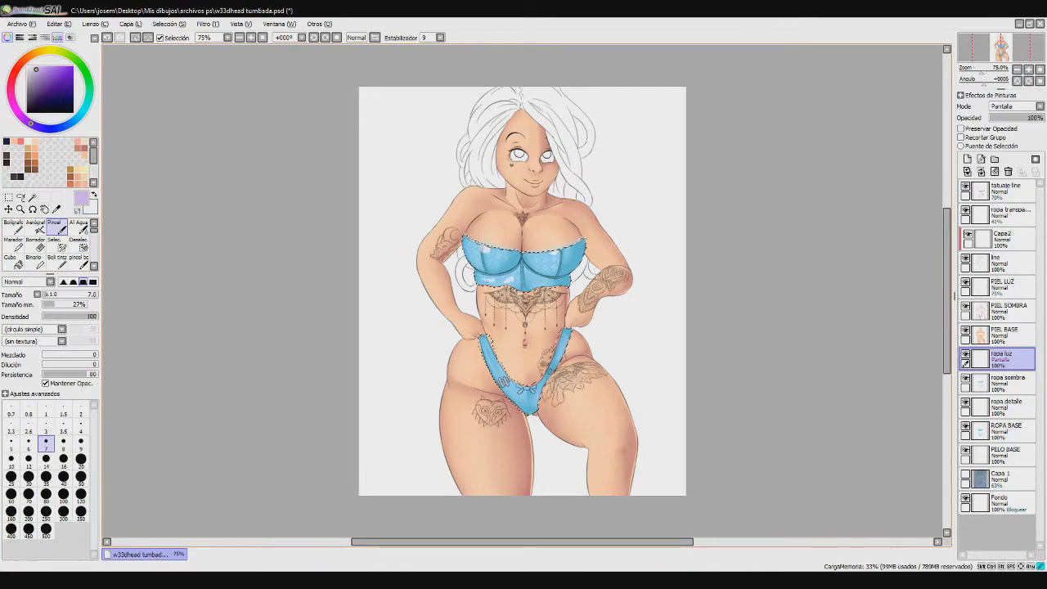
pyautogui.press('c')
pyautogui.moveTo(543, 257); pyautogui.dragTo(550, 260)
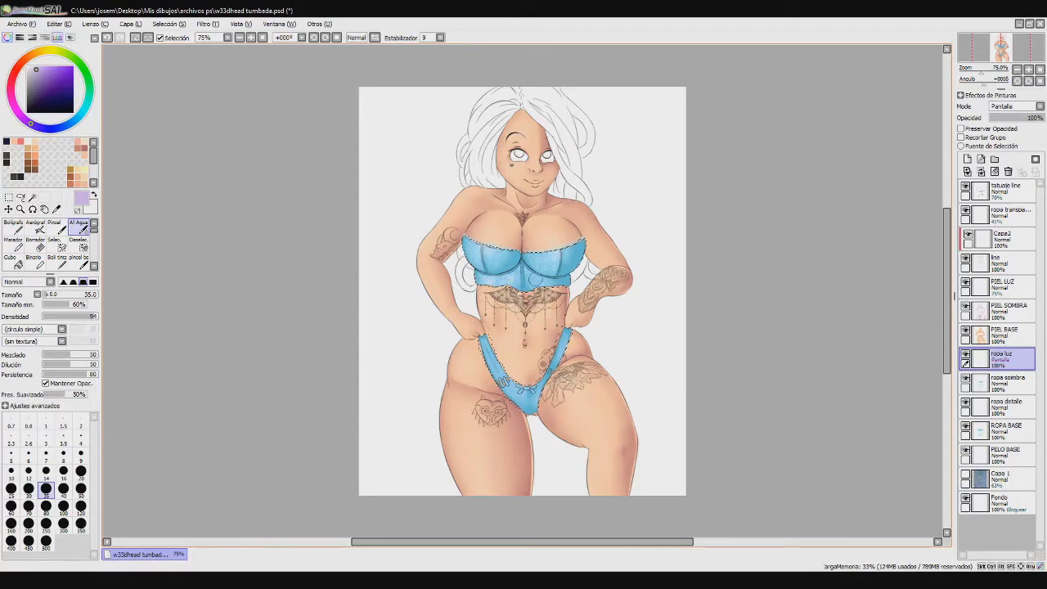
# Paint and blend pale purple highlights on the panties with Al Agua at size 20, clean them with the eraser, and deselect
pyautogui.click(81, 473)
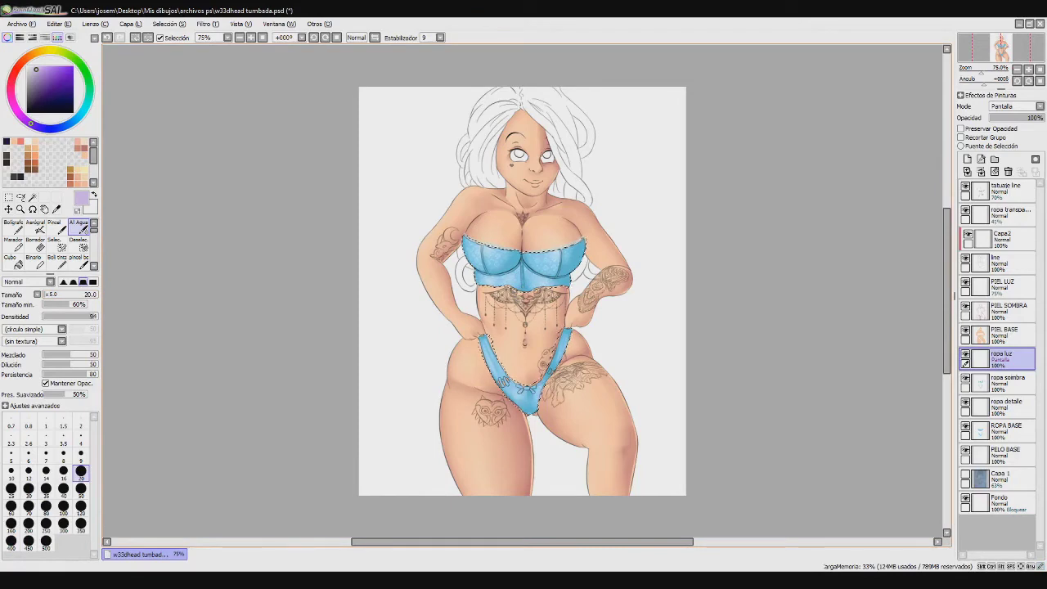
pyautogui.scroll(3, 524, 294)
pyautogui.scroll(-5, 523, 295)
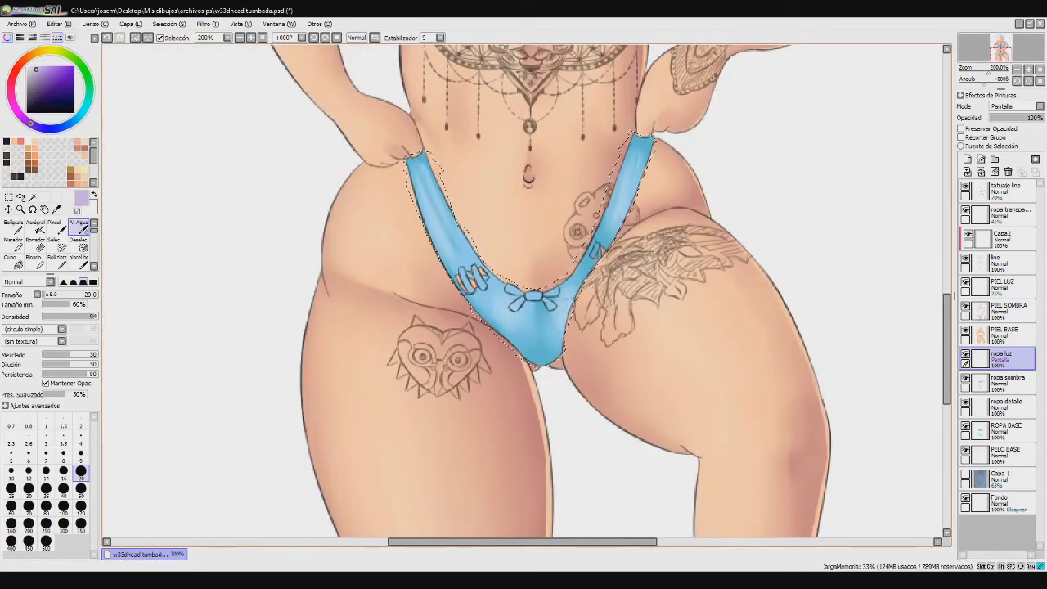
pyautogui.press('e')
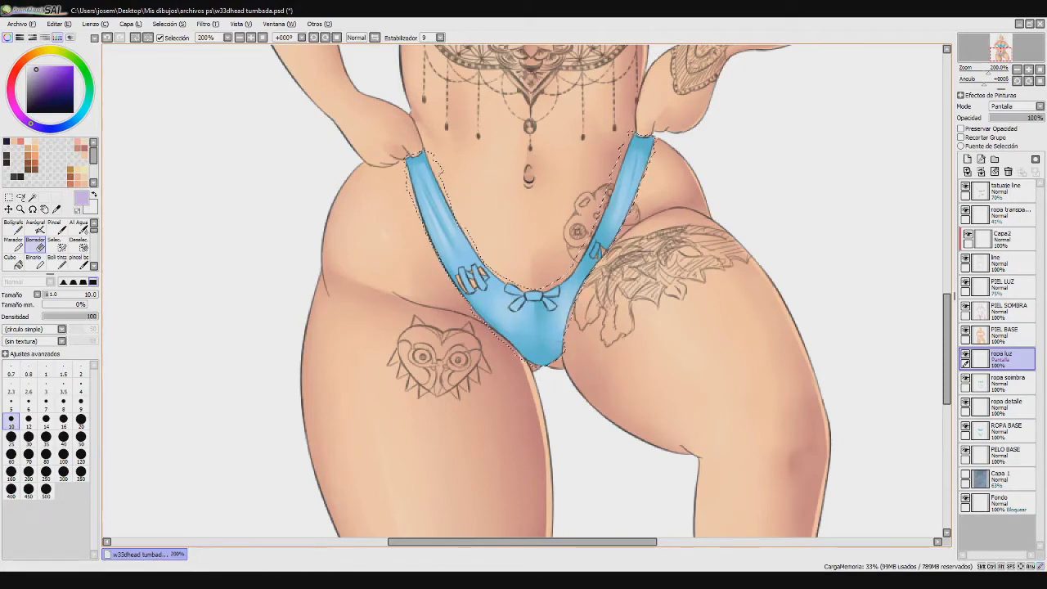
pyautogui.click(263, 37)
pyautogui.hotkey('ctrl', 'd')
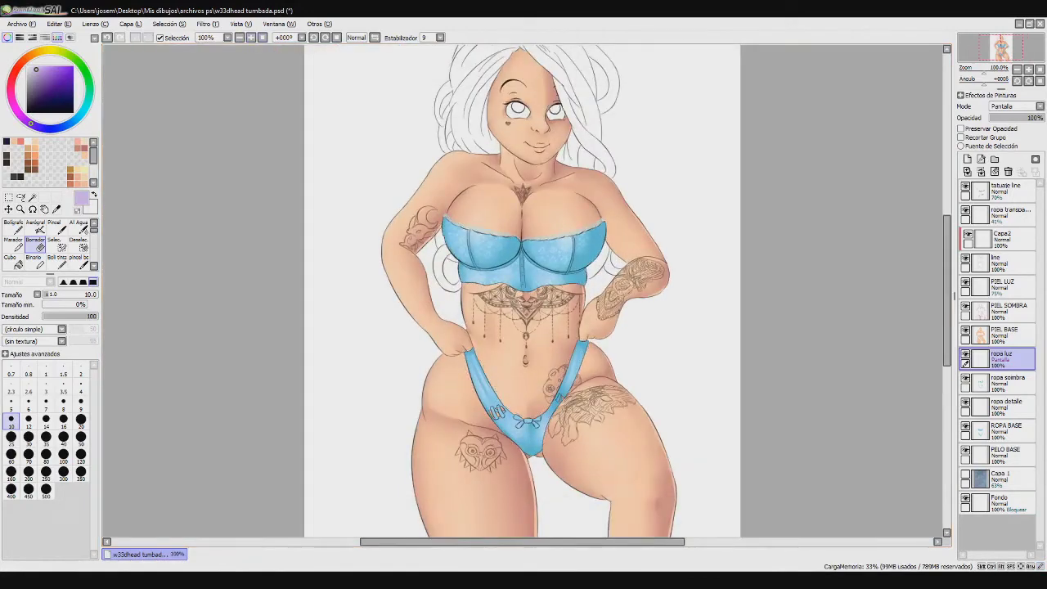
# On the PELO BASE layer, paint grey along the hair edges framing the face and neck with the Pincel brush at size 7
pyautogui.moveTo(947, 285); pyautogui.dragTo(947, 262)
pyautogui.click(1006, 454)
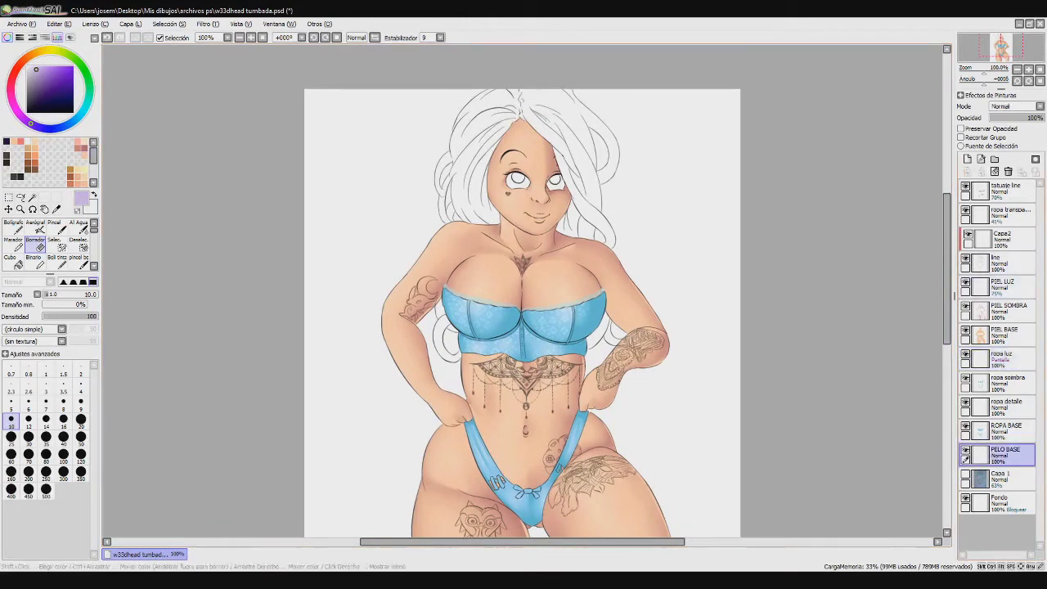
pyautogui.click(27, 79)
pyautogui.press('b')
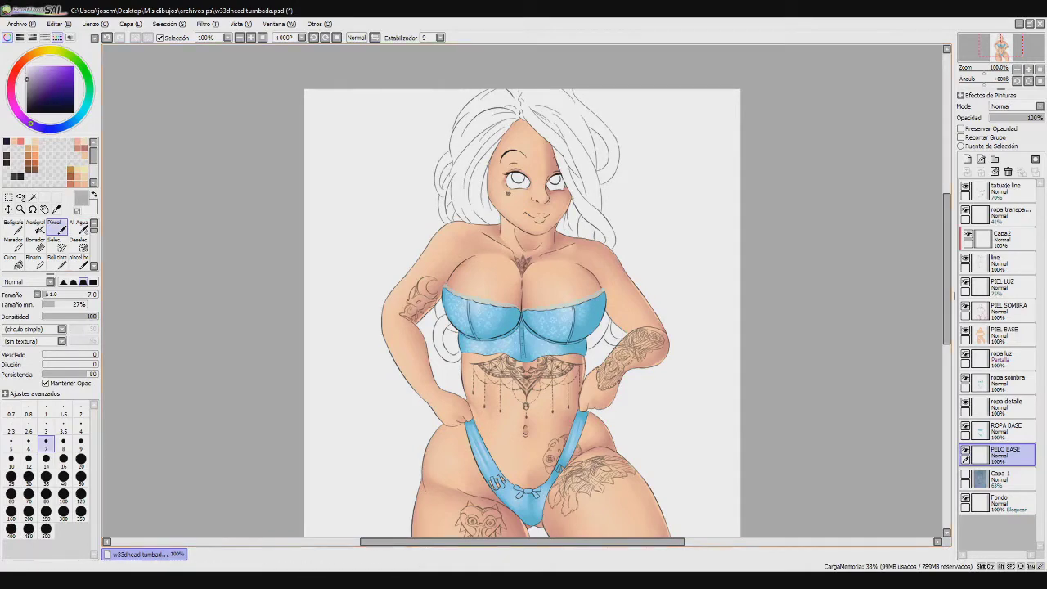
pyautogui.scroll(3, 522, 291)
pyautogui.moveTo(947, 268); pyautogui.dragTo(947, 187)
pyautogui.moveTo(513, 126)
pyautogui.mouseDown()
pyautogui.moveTo(442, 215)
pyautogui.moveTo(412, 294)
pyautogui.moveTo(409, 372)
pyautogui.mouseUp()
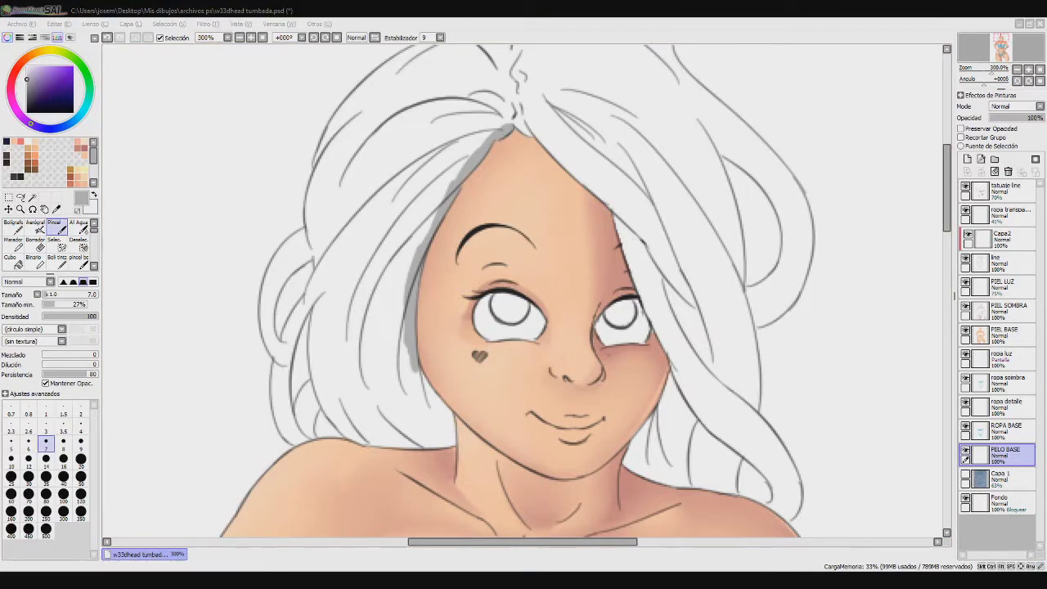
pyautogui.moveTo(412, 370)
pyautogui.mouseDown()
pyautogui.moveTo(450, 424)
pyautogui.moveTo(442, 446)
pyautogui.moveTo(368, 448)
pyautogui.moveTo(343, 429)
pyautogui.mouseUp()
pyautogui.moveTo(656, 412)
pyautogui.mouseDown()
pyautogui.moveTo(624, 467)
pyautogui.moveTo(692, 488)
pyautogui.moveTo(662, 334)
pyautogui.mouseUp()
pyautogui.moveTo(501, 121)
pyautogui.mouseDown()
pyautogui.moveTo(551, 146)
pyautogui.moveTo(592, 189)
pyautogui.moveTo(633, 273)
pyautogui.moveTo(565, 186)
pyautogui.moveTo(528, 178)
pyautogui.mouseUp()
pyautogui.moveTo(524, 180); pyautogui.dragTo(633, 156)
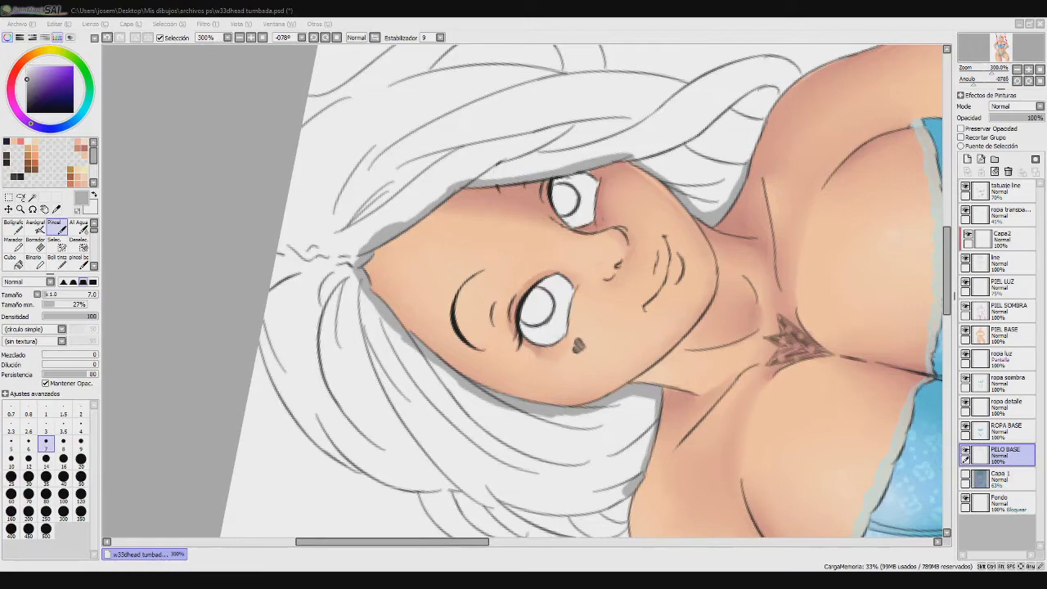
# Paint the grey base along the outer contour of the hair and the loose looping strands on the character's left side
pyautogui.moveTo(311, 106); pyautogui.dragTo(391, 54)
pyautogui.scroll(3, 391, 53)
pyautogui.moveTo(391, 205)
pyautogui.mouseDown()
pyautogui.moveTo(438, 174)
pyautogui.moveTo(508, 151)
pyautogui.moveTo(494, 146)
pyautogui.moveTo(504, 143)
pyautogui.moveTo(572, 170)
pyautogui.moveTo(601, 225)
pyautogui.mouseUp()
pyautogui.moveTo(500, 168)
pyautogui.mouseDown()
pyautogui.moveTo(454, 187)
pyautogui.moveTo(413, 225)
pyautogui.moveTo(577, 227)
pyautogui.moveTo(531, 168)
pyautogui.moveTo(565, 201)
pyautogui.moveTo(631, 225)
pyautogui.moveTo(691, 238)
pyautogui.moveTo(781, 229)
pyautogui.moveTo(776, 243)
pyautogui.mouseUp()
pyautogui.moveTo(723, 256); pyautogui.dragTo(764, 267)
pyautogui.moveTo(760, 276); pyautogui.dragTo(750, 295)
pyautogui.moveTo(689, 236); pyautogui.dragTo(779, 211)
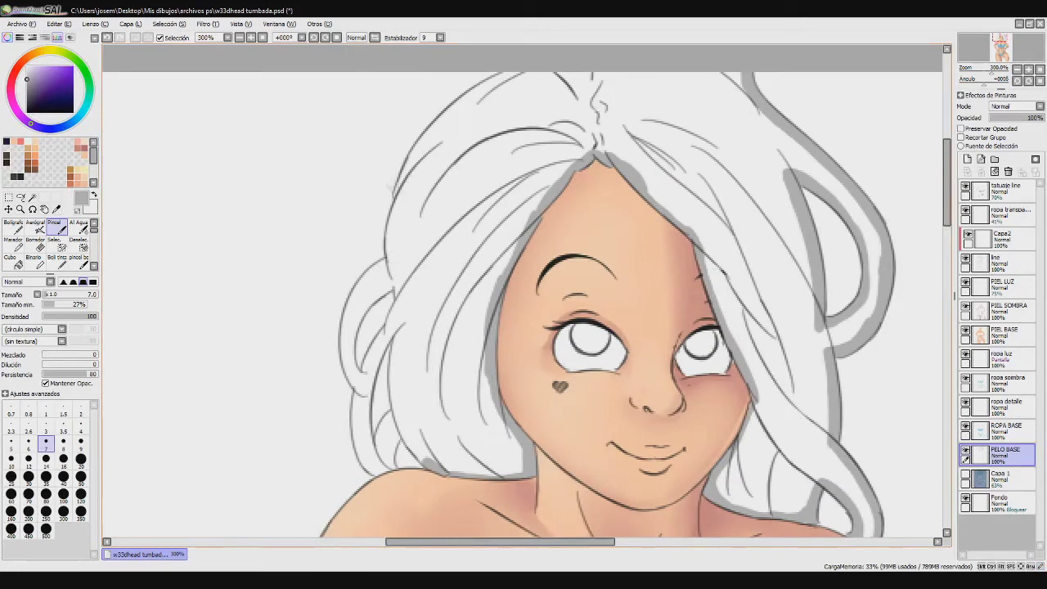
# Paint the grey base along the outer contour and small loops on the opposite side of the hair, undoing stray strokes
pyautogui.moveTo(389, 227)
pyautogui.mouseDown()
pyautogui.moveTo(436, 125)
pyautogui.moveTo(525, 73)
pyautogui.moveTo(391, 256)
pyautogui.mouseUp()
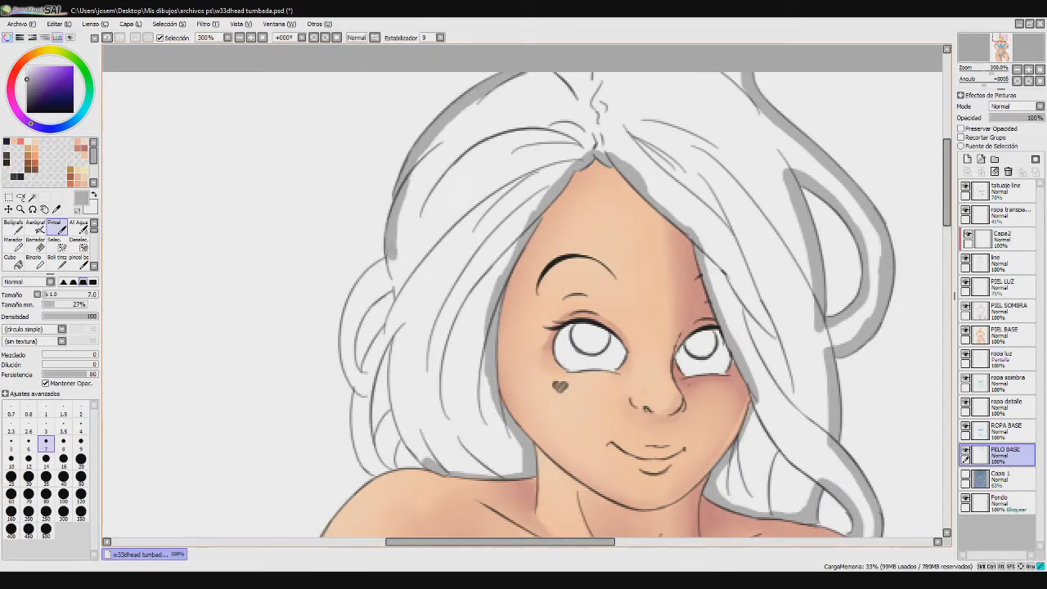
pyautogui.moveTo(401, 298)
pyautogui.mouseDown()
pyautogui.moveTo(388, 334)
pyautogui.moveTo(400, 330)
pyautogui.moveTo(394, 386)
pyautogui.mouseUp()
pyautogui.hotkey('ctrl', 'z')
pyautogui.moveTo(401, 324)
pyautogui.mouseDown()
pyautogui.moveTo(399, 409)
pyautogui.moveTo(378, 452)
pyautogui.moveTo(389, 464)
pyautogui.mouseUp()
pyautogui.moveTo(398, 408)
pyautogui.mouseDown()
pyautogui.moveTo(393, 468)
pyautogui.moveTo(348, 198)
pyautogui.moveTo(334, 236)
pyautogui.mouseUp()
pyautogui.hotkey('ctrl', 'z')
pyautogui.moveTo(391, 199); pyautogui.dragTo(314, 195)
pyautogui.moveTo(368, 159)
pyautogui.mouseDown()
pyautogui.moveTo(312, 193)
pyautogui.moveTo(406, 149)
pyautogui.moveTo(457, 167)
pyautogui.mouseUp()
pyautogui.hotkey('ctrl', 'z')
pyautogui.moveTo(396, 152)
pyautogui.mouseDown()
pyautogui.moveTo(442, 129)
pyautogui.moveTo(489, 127)
pyautogui.mouseUp()
# Close the remaining gap in the grey hair contour and fill its interior with grey using the Cubo tool
pyautogui.press('Delete')
pyautogui.press('Delete')
pyautogui.press('Delete')
pyautogui.press('Delete')
pyautogui.click(313, 38)
pyautogui.moveTo(363, 235)
pyautogui.mouseDown()
pyautogui.moveTo(387, 217)
pyautogui.moveTo(358, 239)
pyautogui.moveTo(368, 239)
pyautogui.moveTo(356, 255)
pyautogui.moveTo(406, 256)
pyautogui.mouseUp()
pyautogui.click(15, 261)
pyautogui.click(457, 245)
# Paint the hair locks visible behind both sides of the bra grey with the Pincel brush
pyautogui.click(60, 228)
pyautogui.press('Home')
pyautogui.scroll(5, 522, 291)
pyautogui.moveTo(303, 291); pyautogui.dragTo(521, 291)
pyautogui.moveTo(494, 98)
pyautogui.mouseDown()
pyautogui.moveTo(493, 162)
pyautogui.moveTo(524, 184)
pyautogui.moveTo(514, 175)
pyautogui.moveTo(484, 204)
pyautogui.moveTo(497, 229)
pyautogui.moveTo(494, 266)
pyautogui.moveTo(536, 288)
pyautogui.moveTo(552, 274)
pyautogui.mouseUp()
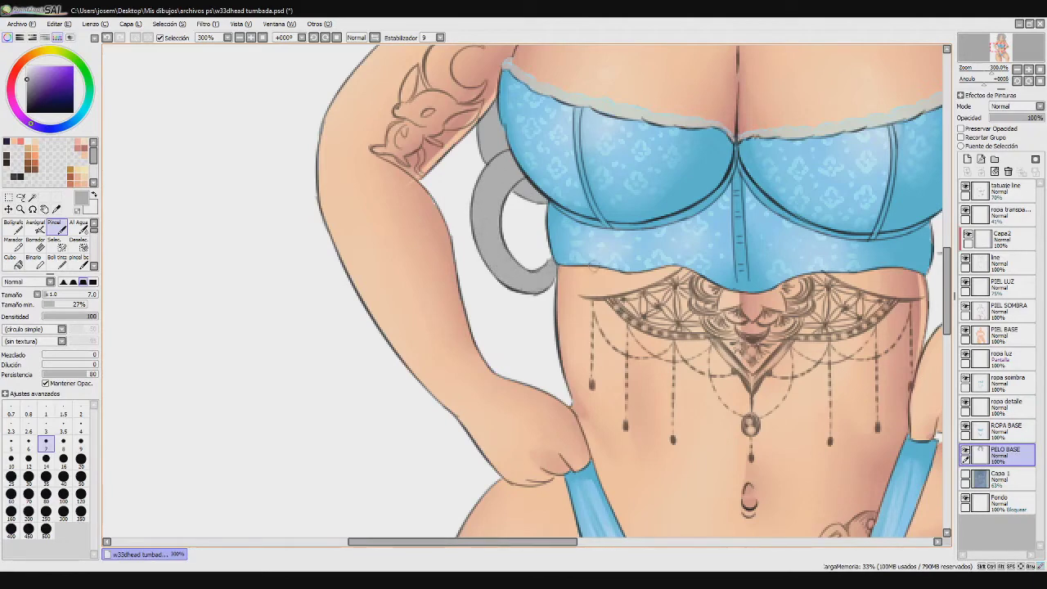
pyautogui.moveTo(531, 541); pyautogui.dragTo(628, 541)
pyautogui.moveTo(639, 142)
pyautogui.mouseDown()
pyautogui.moveTo(625, 201)
pyautogui.moveTo(592, 216)
pyautogui.moveTo(614, 234)
pyautogui.mouseUp()
pyautogui.moveTo(654, 164)
pyautogui.mouseDown()
pyautogui.moveTo(646, 216)
pyautogui.moveTo(675, 238)
pyautogui.mouseUp()
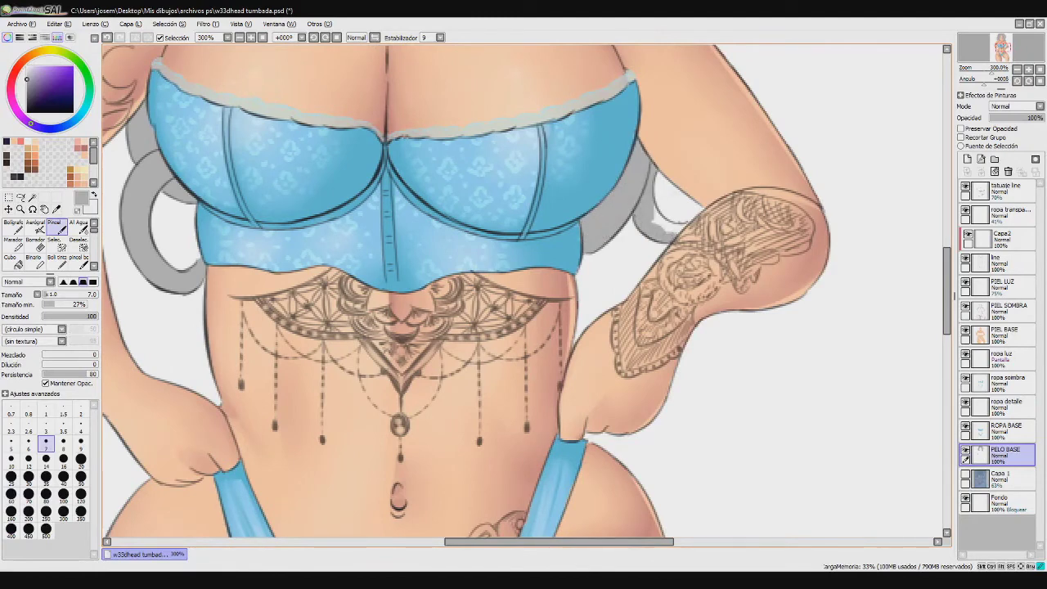
pyautogui.click(262, 37)
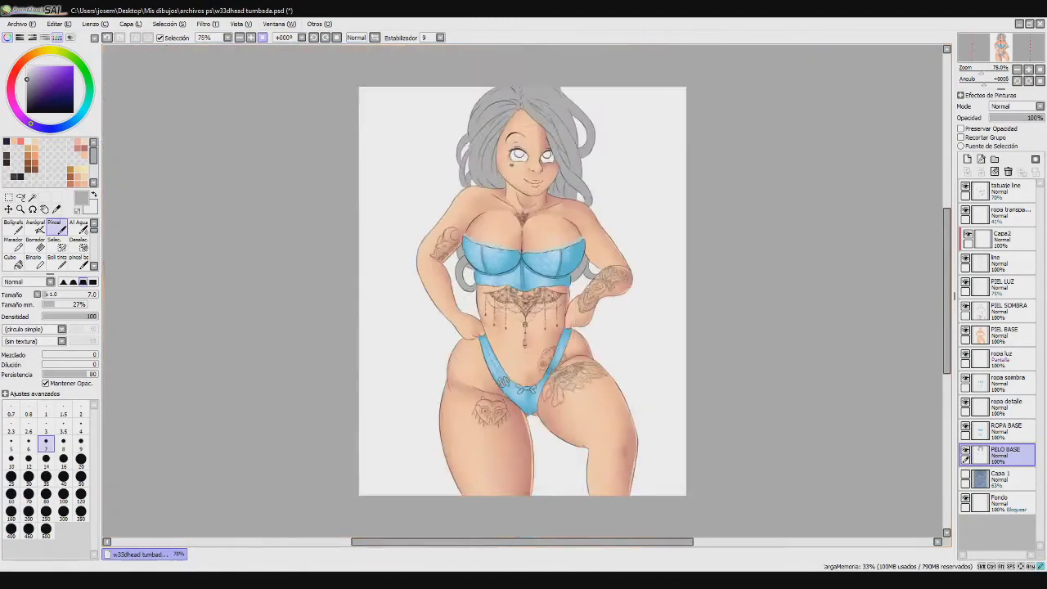
# Select the grey hair and the lower locks on both sides of the torso with the magic wand on PELO BASE
pyautogui.click(251, 38)
pyautogui.click(32, 197)
pyautogui.click(476, 106)
pyautogui.click(441, 260)
pyautogui.click(612, 263)
pyautogui.click(239, 37)
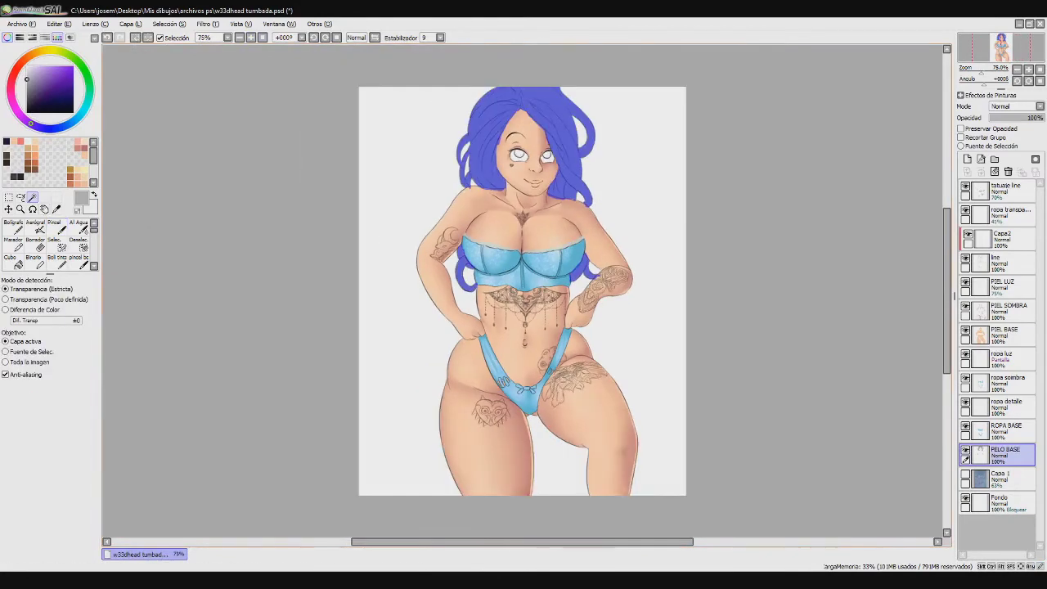
pyautogui.click(56, 227)
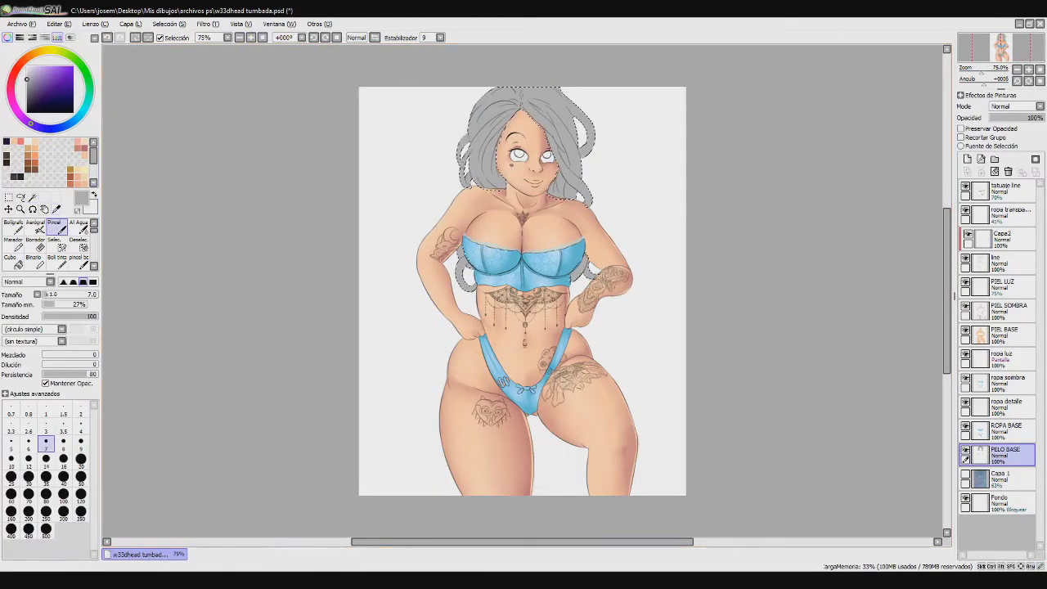
# Choose pale blue for the Al Agua brush and add a Pantalla layer named pelo luz 1 above PELO BASE
pyautogui.moveTo(68, 126); pyautogui.dragTo(78, 120)
pyautogui.click(79, 227)
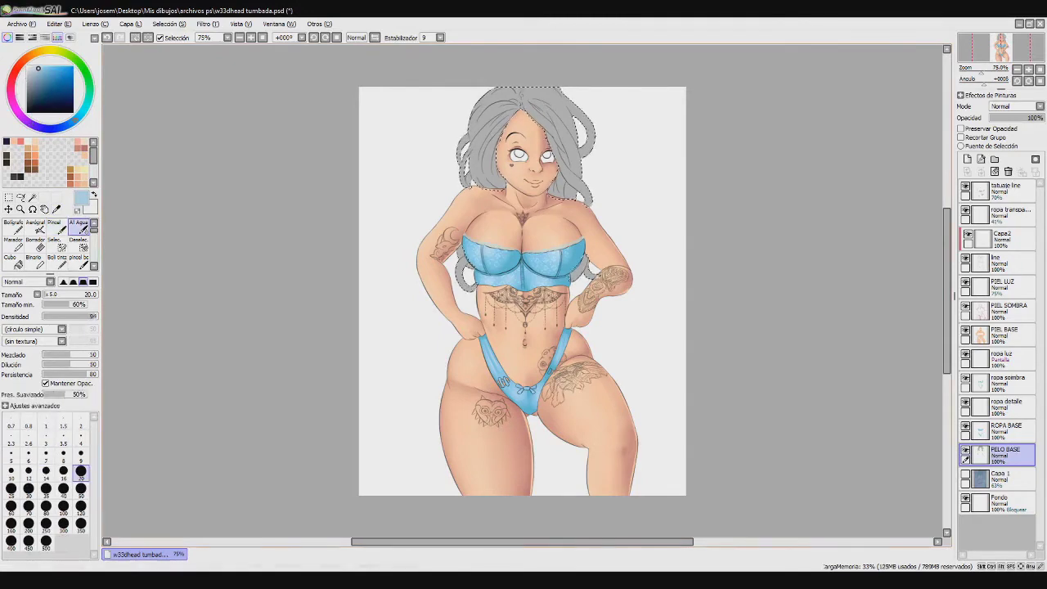
pyautogui.click(967, 159)
pyautogui.moveTo(954, 297); pyautogui.dragTo(945, 296)
pyautogui.doubleClick(1004, 454)
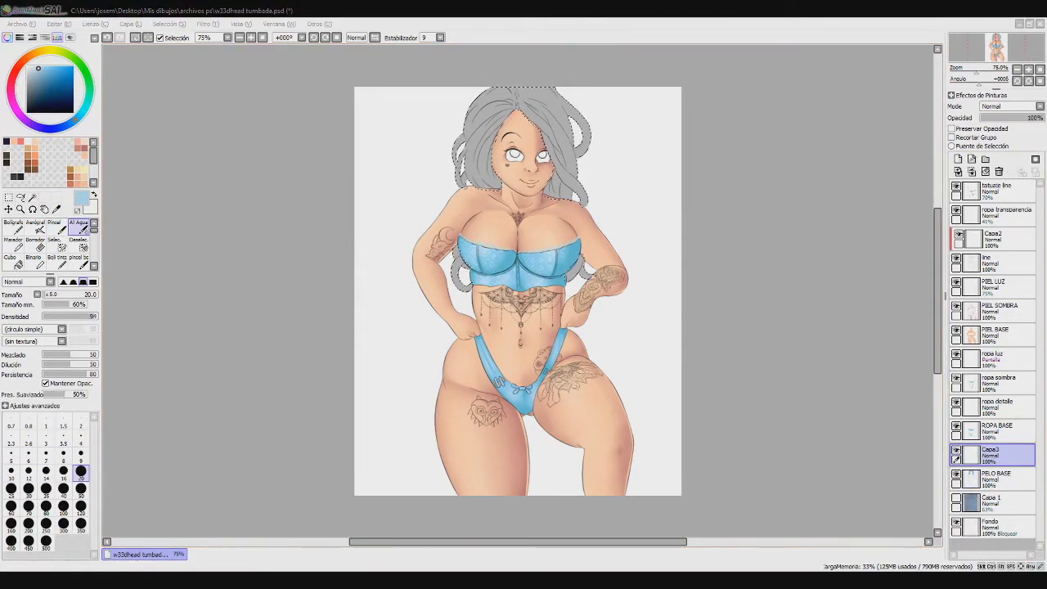
pyautogui.press('Return')
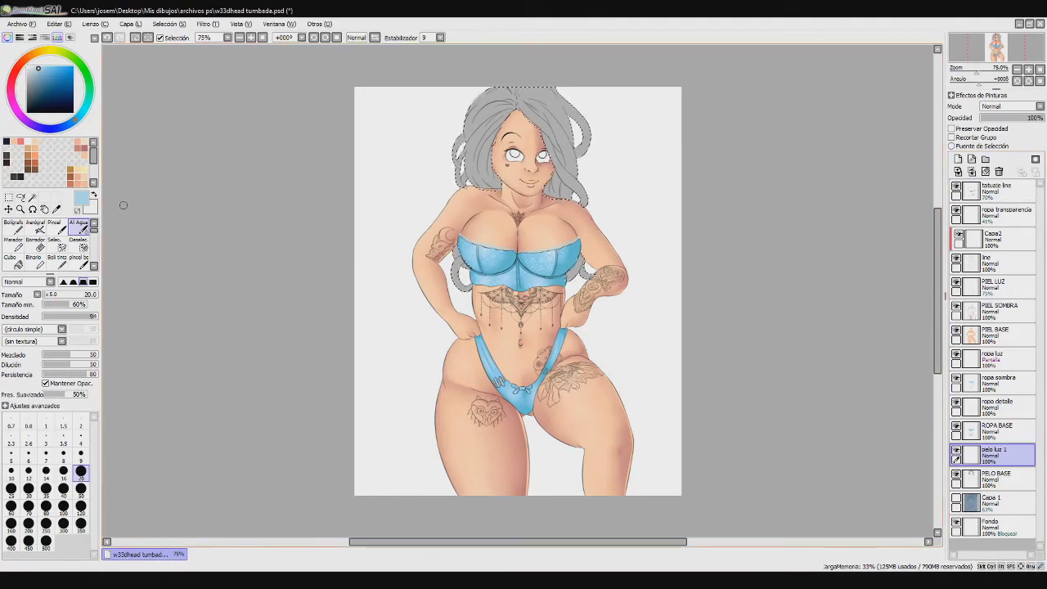
pyautogui.click(1002, 133)
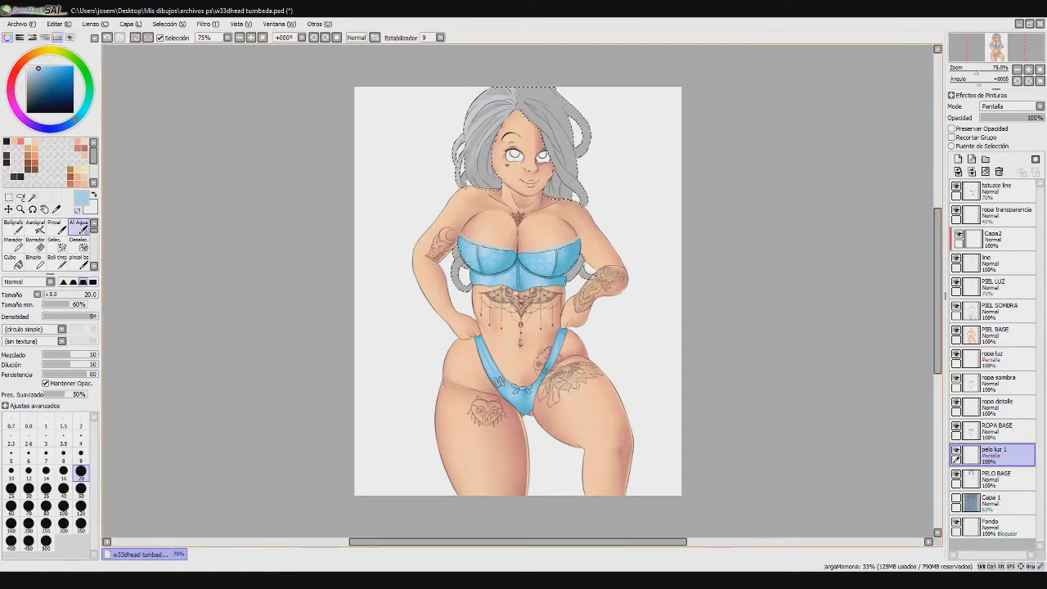
# Paint pale blue highlights along the hair strands on pelo luz 1 with Al Agua at size 20 and clean them with the eraser
pyautogui.hotkey('ctrl', 'z')
pyautogui.moveTo(519, 92); pyautogui.dragTo(571, 187)
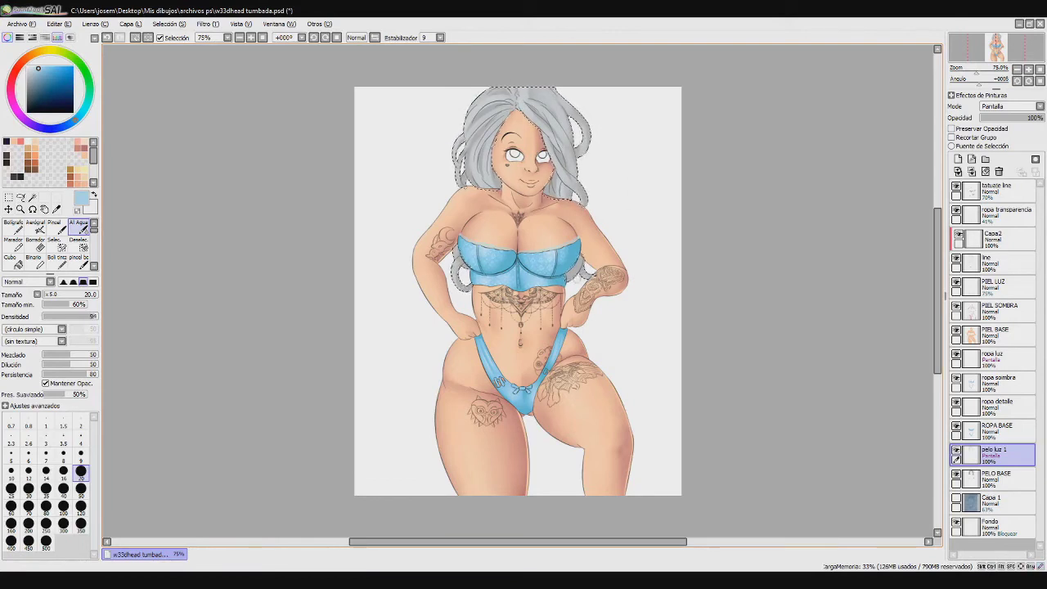
pyautogui.press('e')
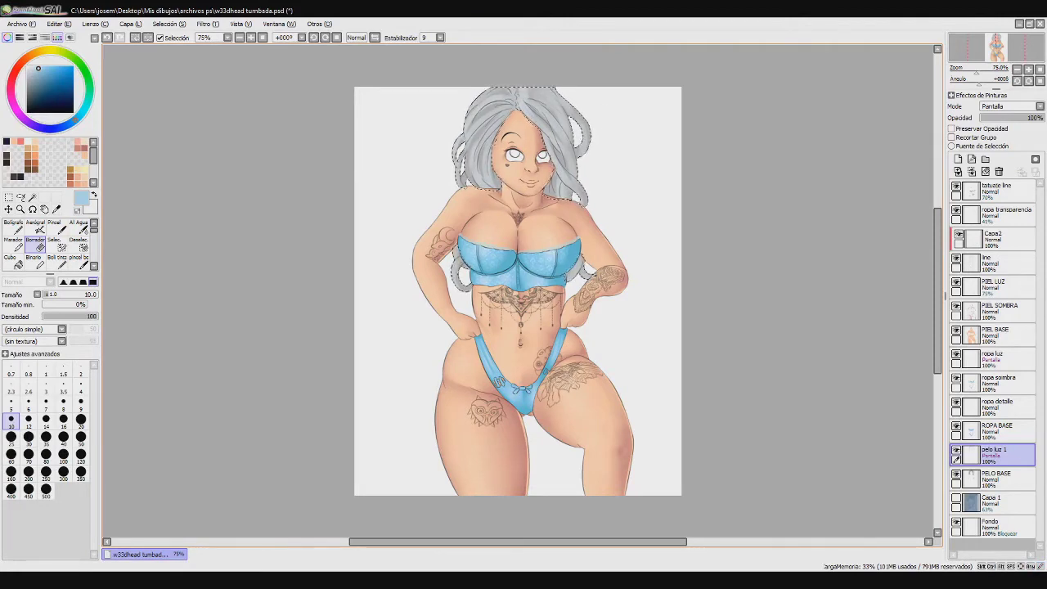
# Add a layer named pelo sombra between PELO BASE and pelo luz 1
pyautogui.click(957, 159)
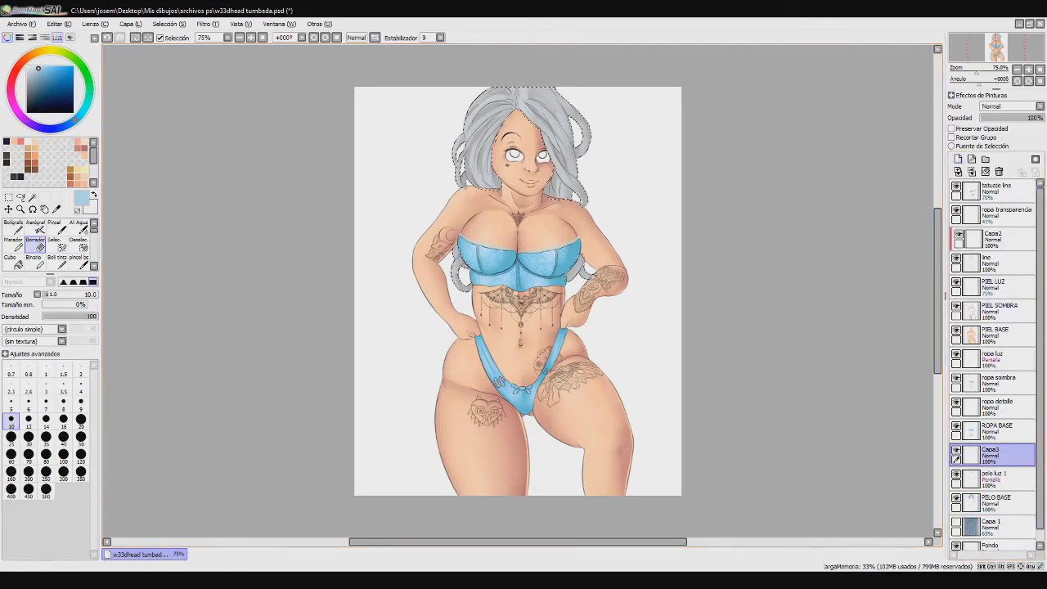
pyautogui.write('pelo sombra')
pyautogui.press('Return')
# Set pelo sombra to Multiplicar and paint dark blue shadows between the hair strands with Al Agua at size 20
pyautogui.click(35, 93)
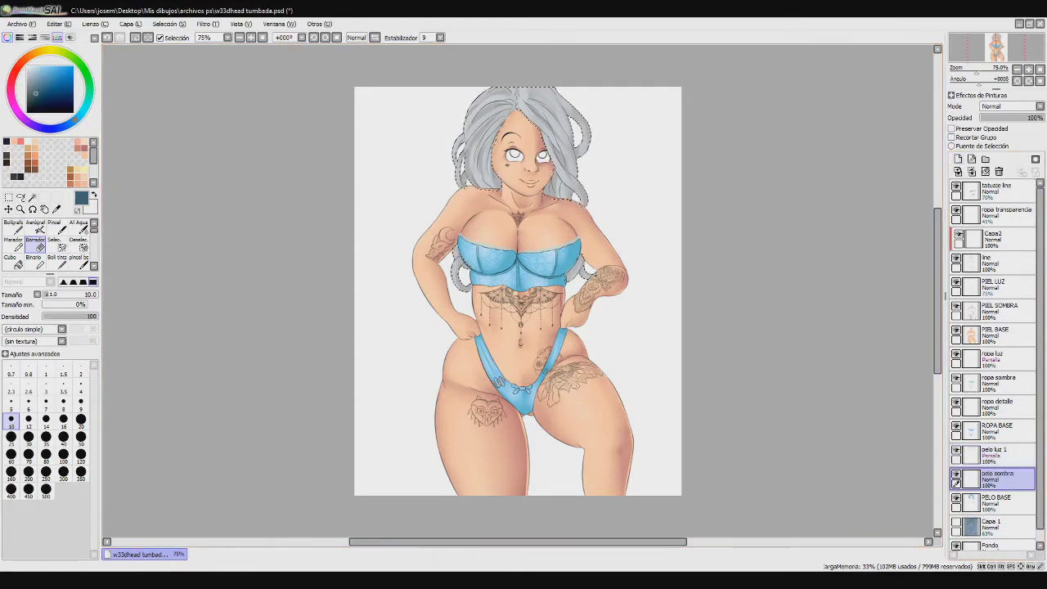
pyautogui.click(79, 227)
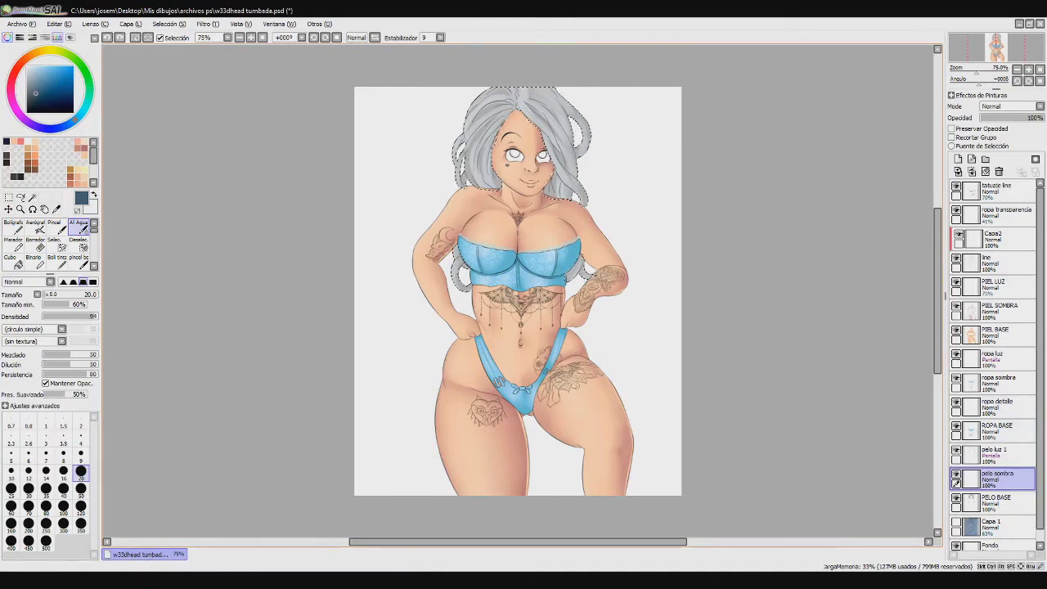
pyautogui.hotkey('ctrl', 'z')
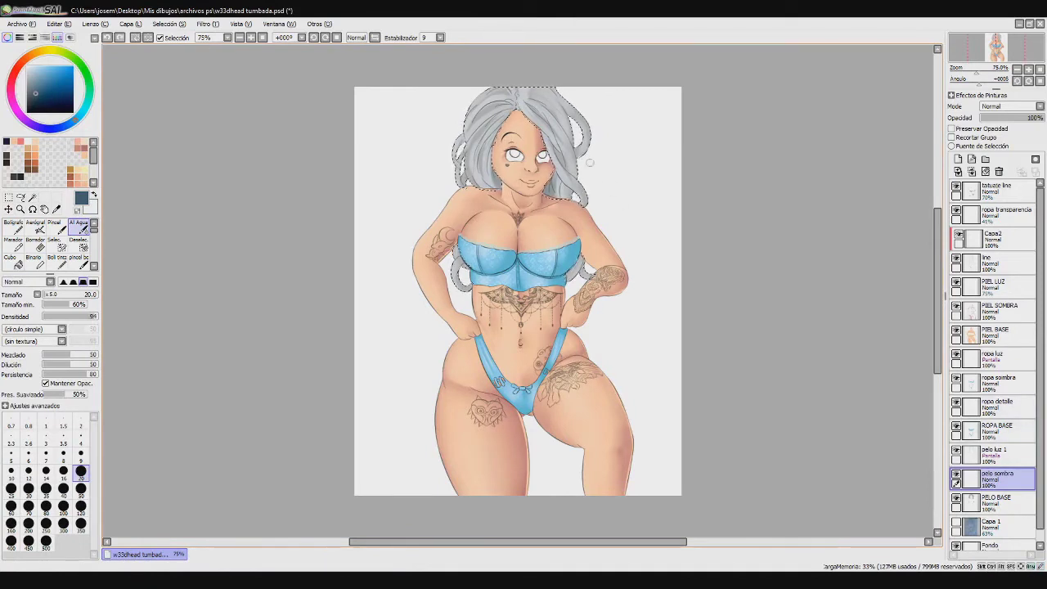
pyautogui.click(1011, 107)
pyautogui.click(999, 125)
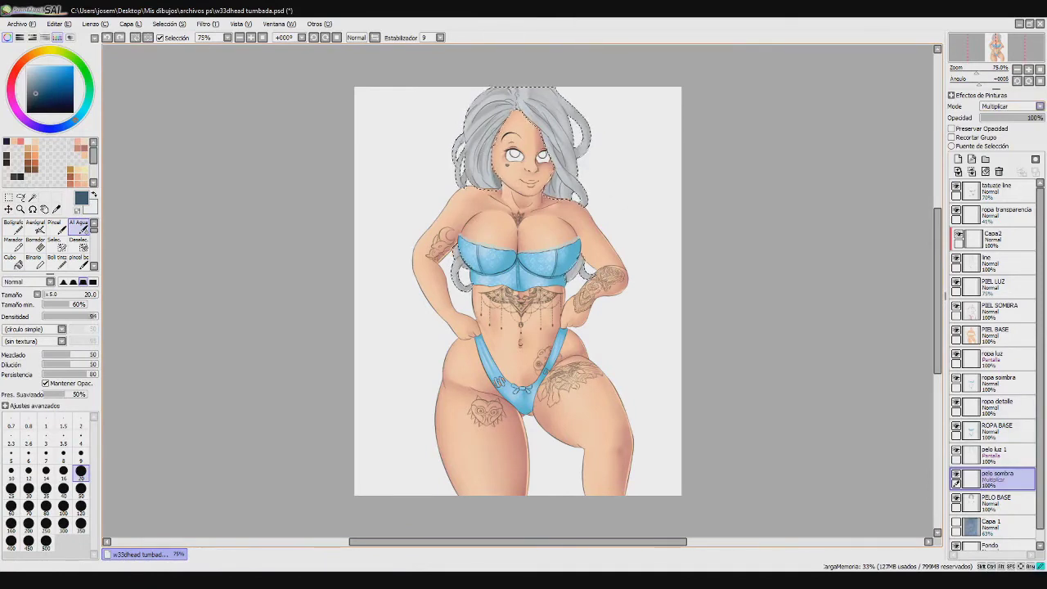
pyautogui.moveTo(483, 143); pyautogui.dragTo(485, 174)
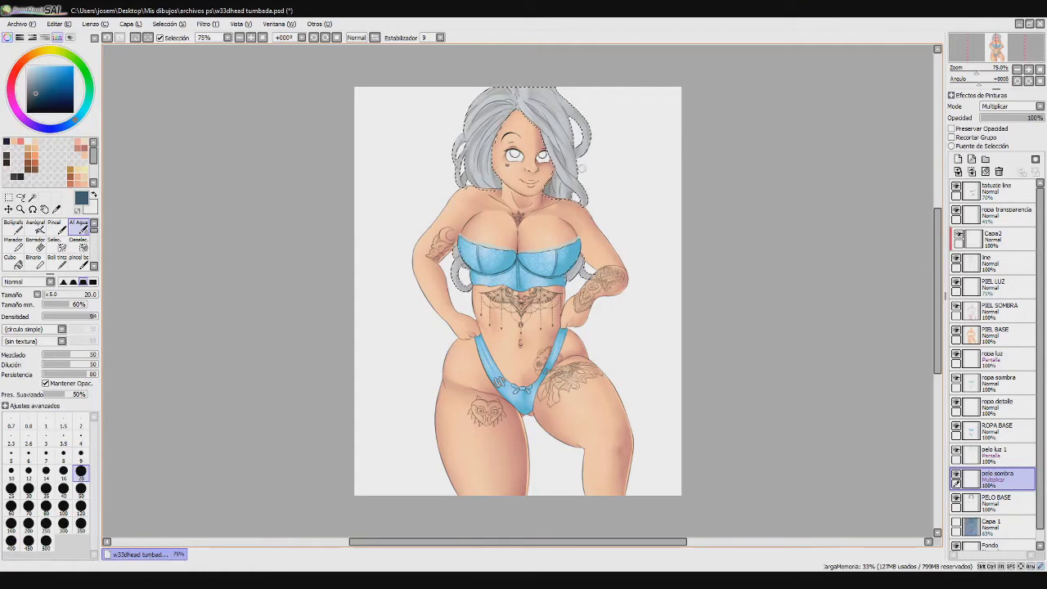
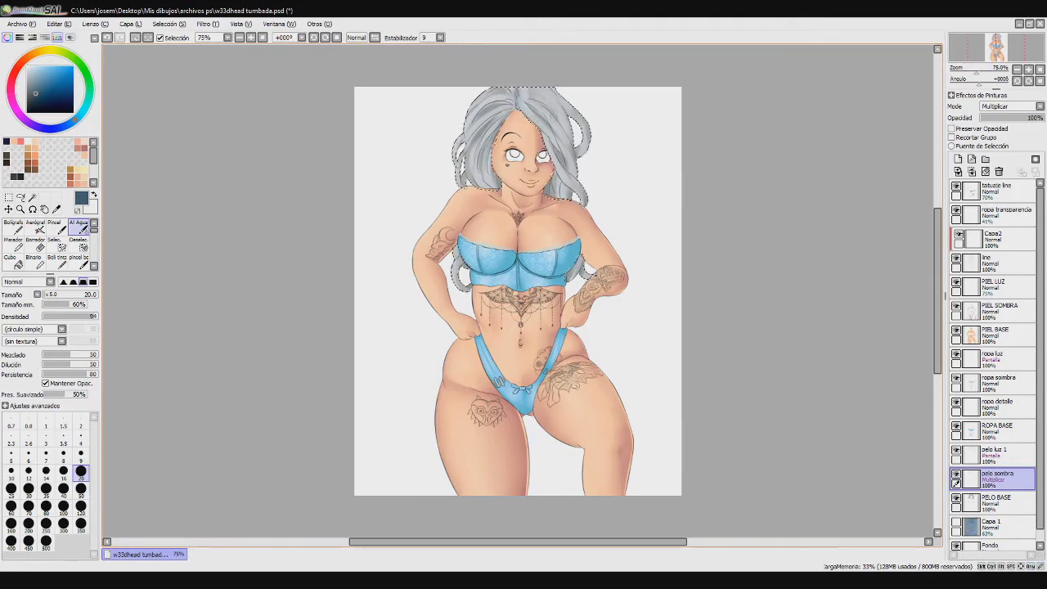
# Set Al Agua to size 40 with light blue and add a Luminosidad layer named pelo luz 2 above pelo luz 1
pyautogui.click(64, 490)
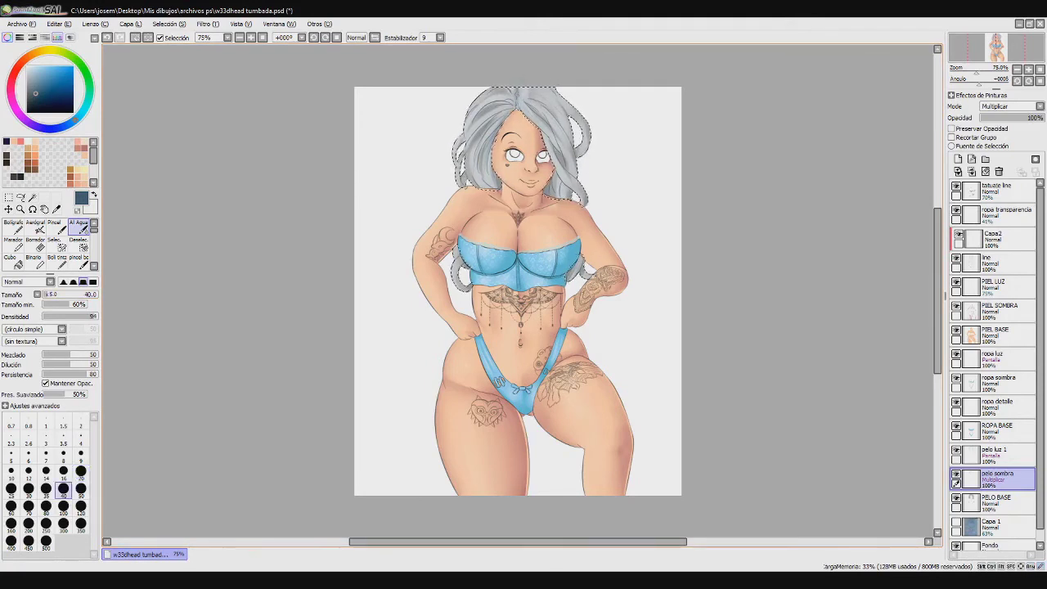
pyautogui.click(40, 66)
pyautogui.click(996, 454)
pyautogui.click(958, 159)
pyautogui.doubleClick(996, 454)
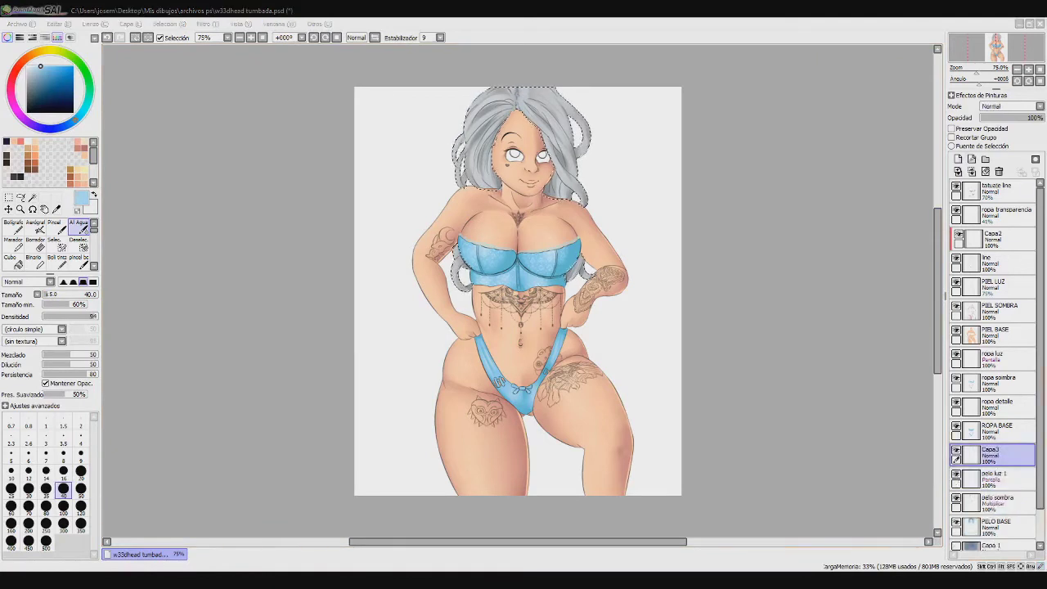
pyautogui.press('Return')
pyautogui.click(1002, 152)
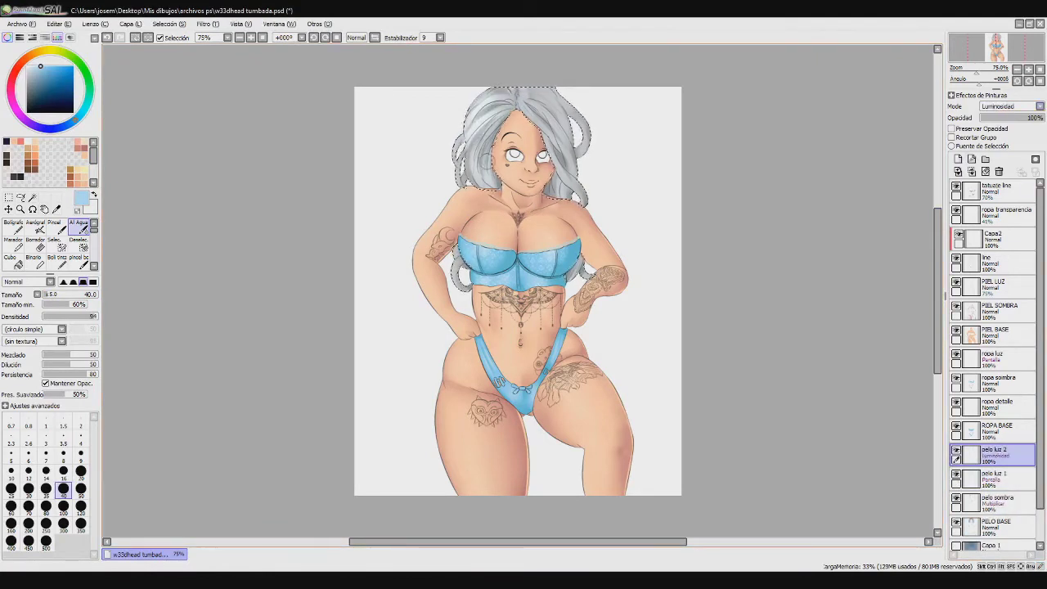
# Paint bright light blue shines on the hair on pelo luz 2, clean them with the eraser, check the mirrored view, and deselect
pyautogui.moveTo(519, 88); pyautogui.dragTo(523, 112)
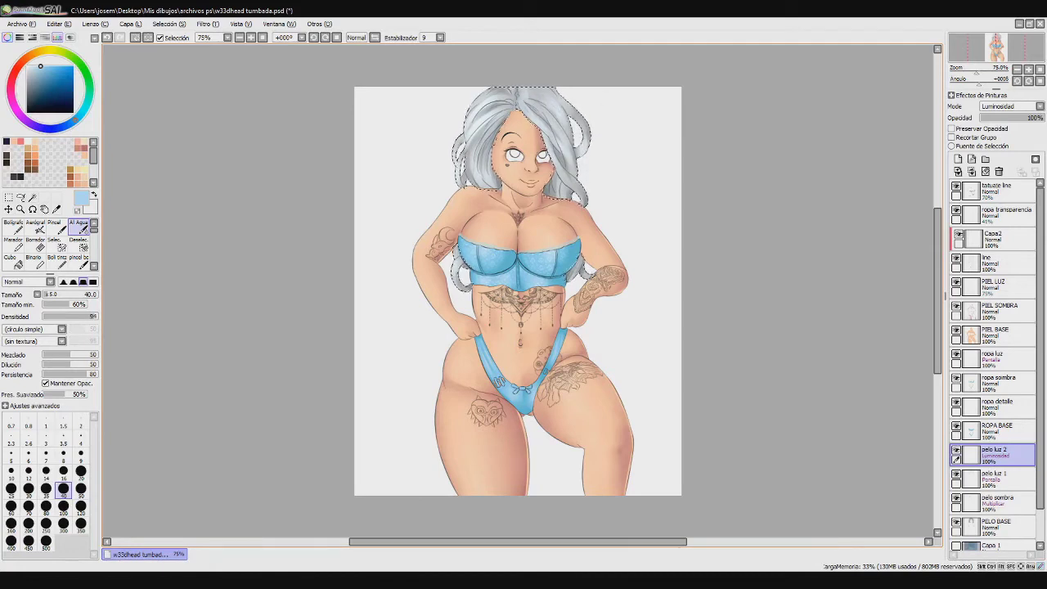
pyautogui.press('e')
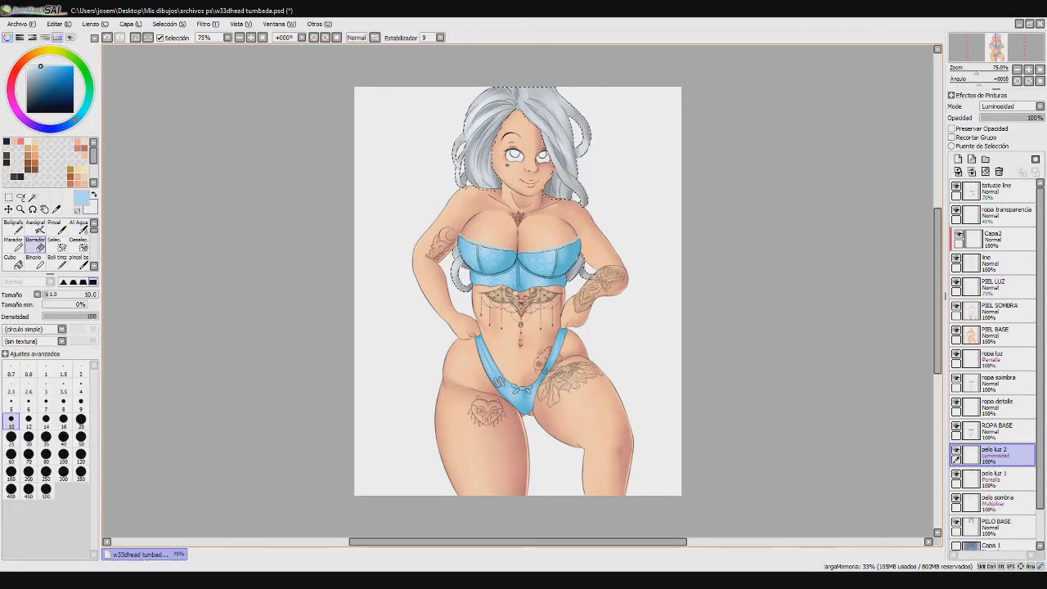
pyautogui.press('h')
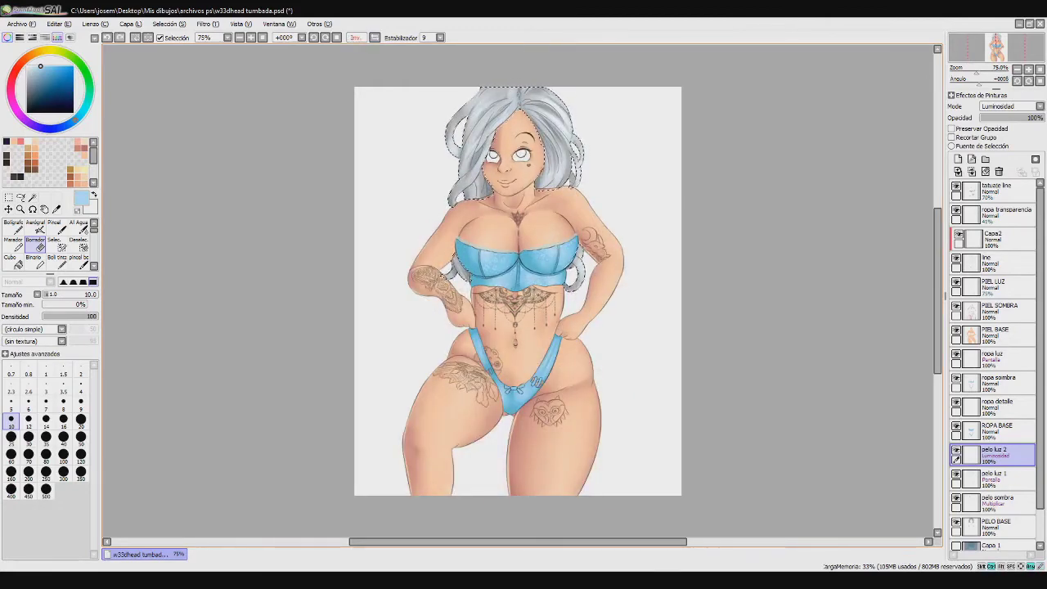
pyautogui.press('h')
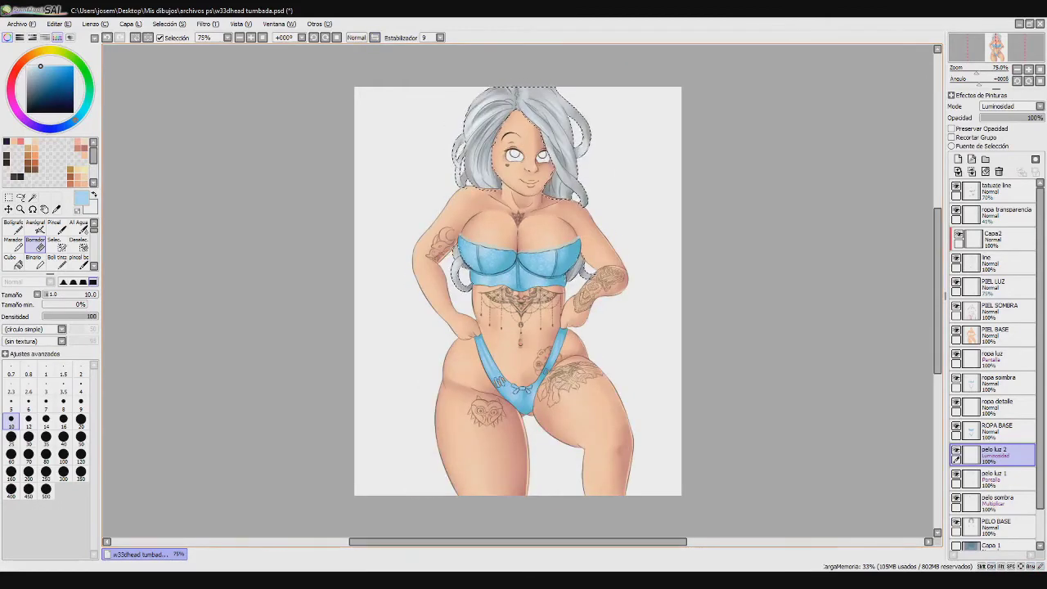
pyautogui.hotkey('ctrl', 'd')
# Choose a saturated bright blue for Al Agua and add a new layer between pelo sombra and PELO BASE
pyautogui.moveTo(40, 66); pyautogui.dragTo(70, 66)
pyautogui.click(80, 229)
pyautogui.click(957, 159)
pyautogui.moveTo(991, 456); pyautogui.dragTo(994, 525)
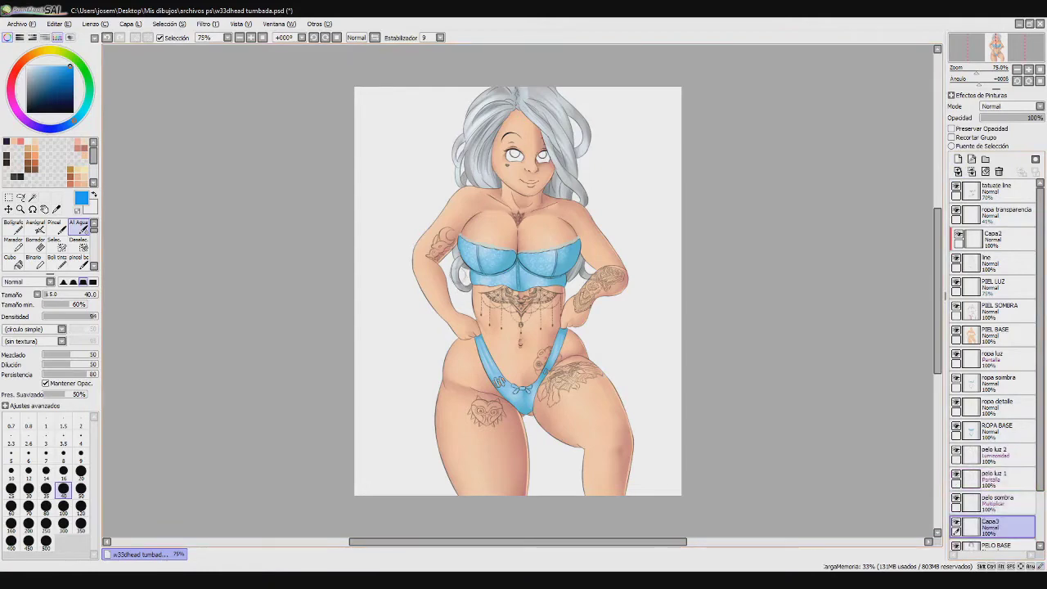
# Select the hair from PELO BASE with the magic wand, and ready Al Agua at size 25 on the new layer above it
pyautogui.click(33, 198)
pyautogui.click(996, 545)
pyautogui.click(556, 122)
pyautogui.click(79, 228)
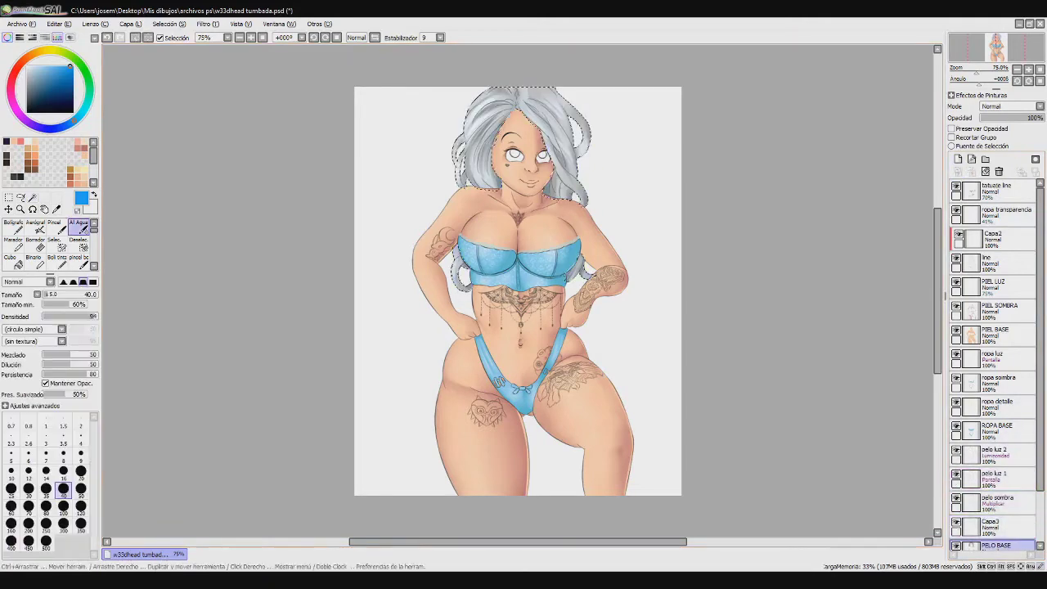
pyautogui.click(994, 523)
pyautogui.scroll(-1, 994, 524)
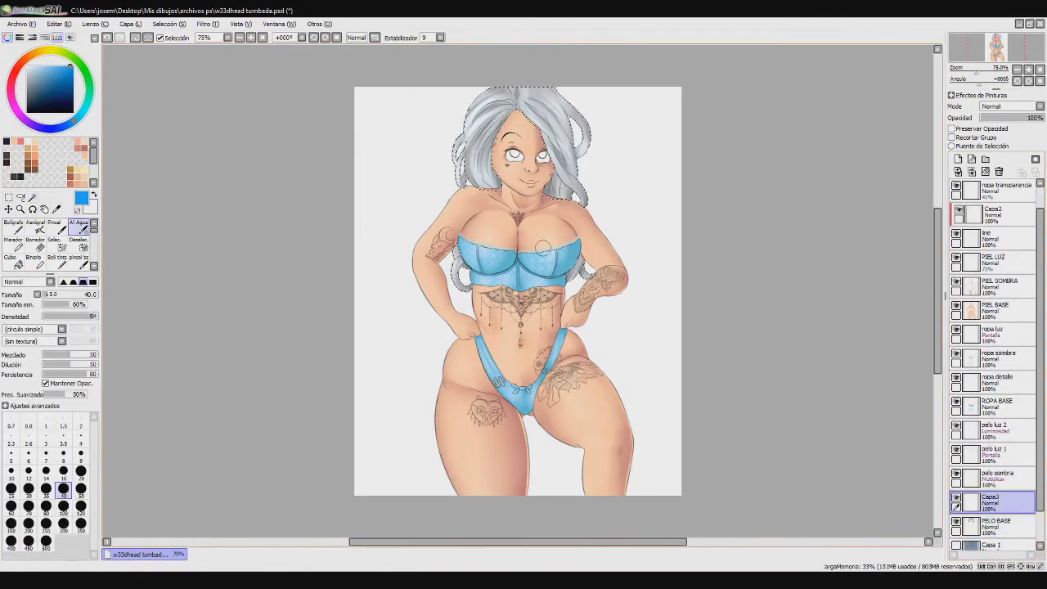
pyautogui.click(11, 488)
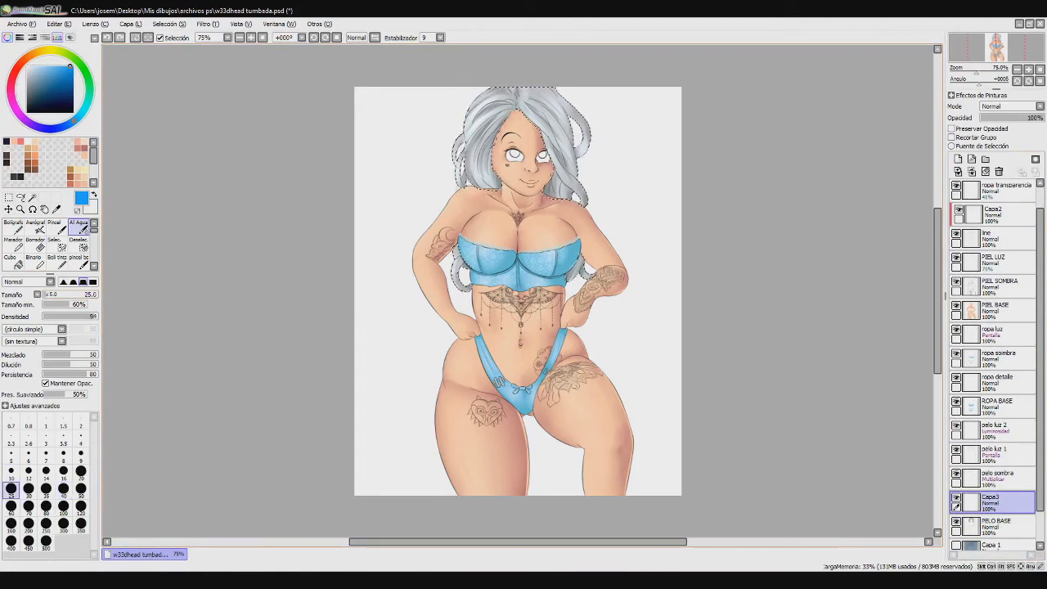
# Tint the hair ends and loose curls bright blue on the layer above PELO BASE, enlarging Al Agua to size 80
pyautogui.hotkey('ctrl', 'z')
pyautogui.moveTo(584, 202)
pyautogui.mouseDown()
pyautogui.moveTo(562, 170)
pyautogui.moveTo(588, 145)
pyautogui.mouseUp()
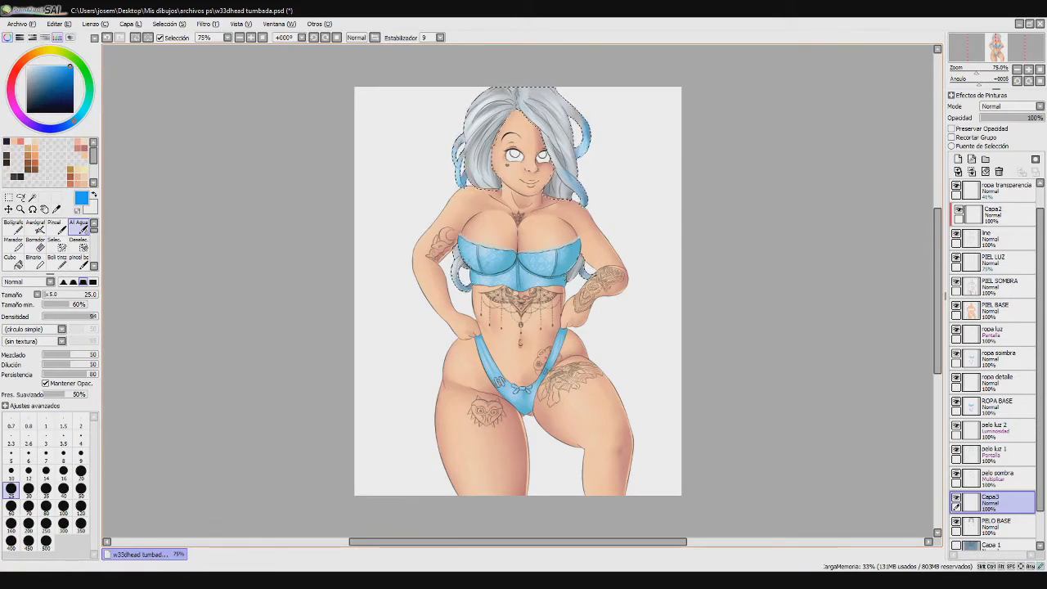
pyautogui.click(46, 507)
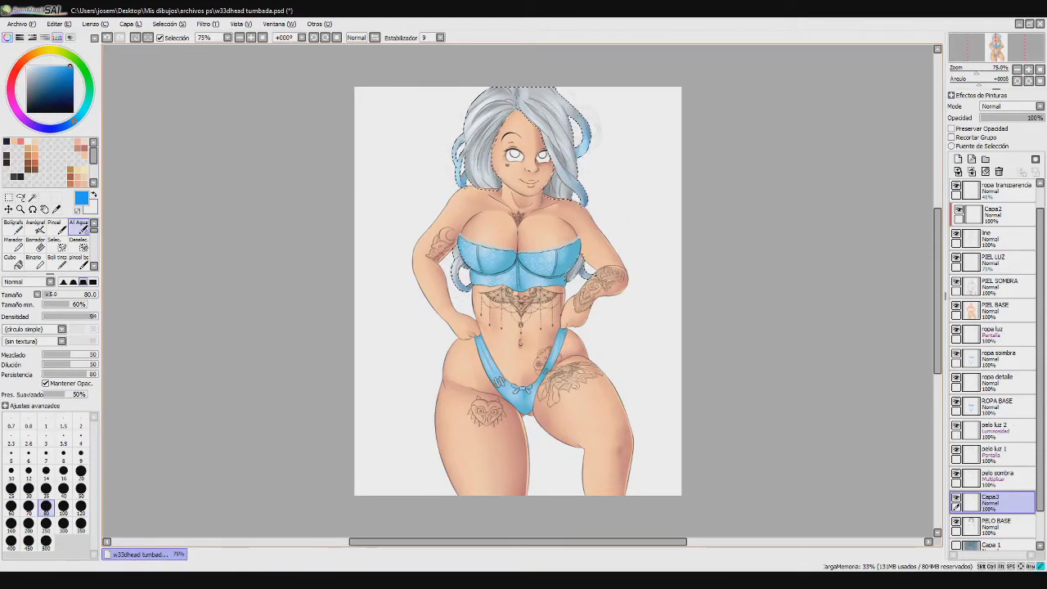
# Lower the blue hair tint layer's opacity to 52% and clear the selection
pyautogui.press('e')
pyautogui.moveTo(1027, 117); pyautogui.dragTo(1012, 118)
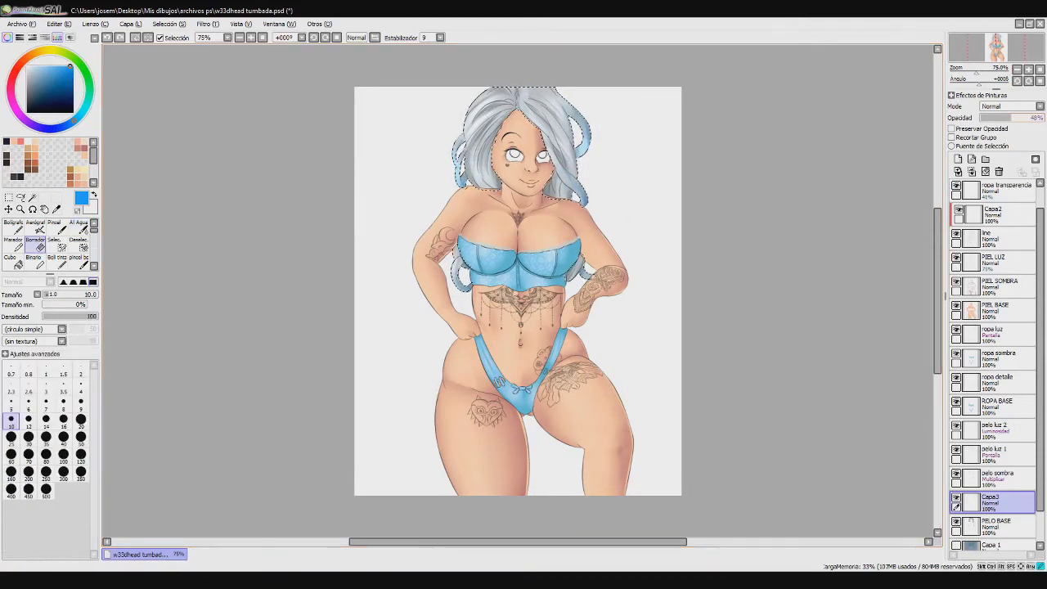
pyautogui.hotkey('ctrl', 'd')
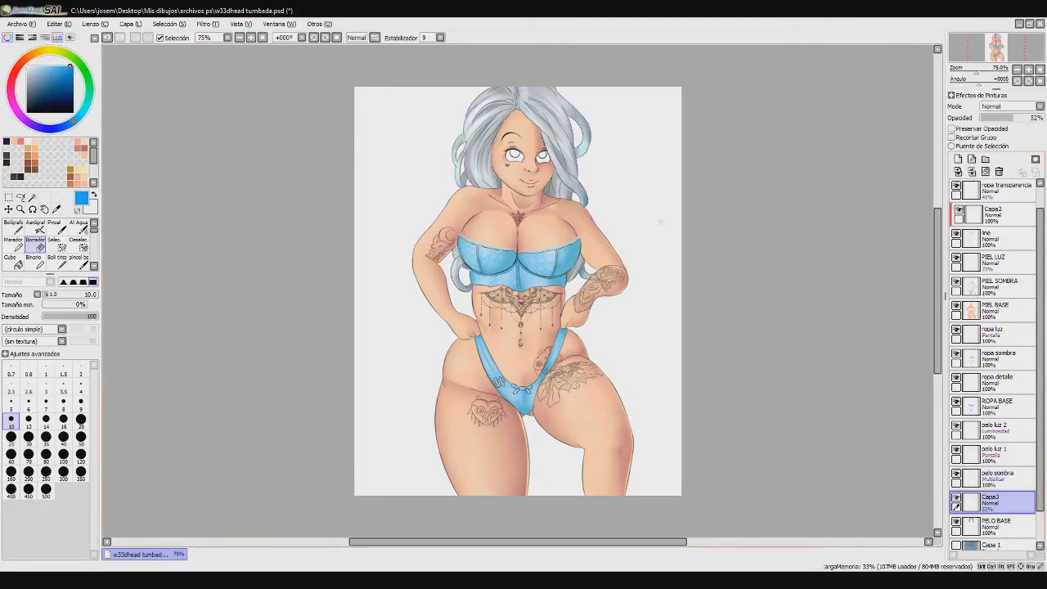
# Paint the lips rosy red with Pincel at size 7 on the labios layer above PIEL LUZ
pyautogui.press('b')
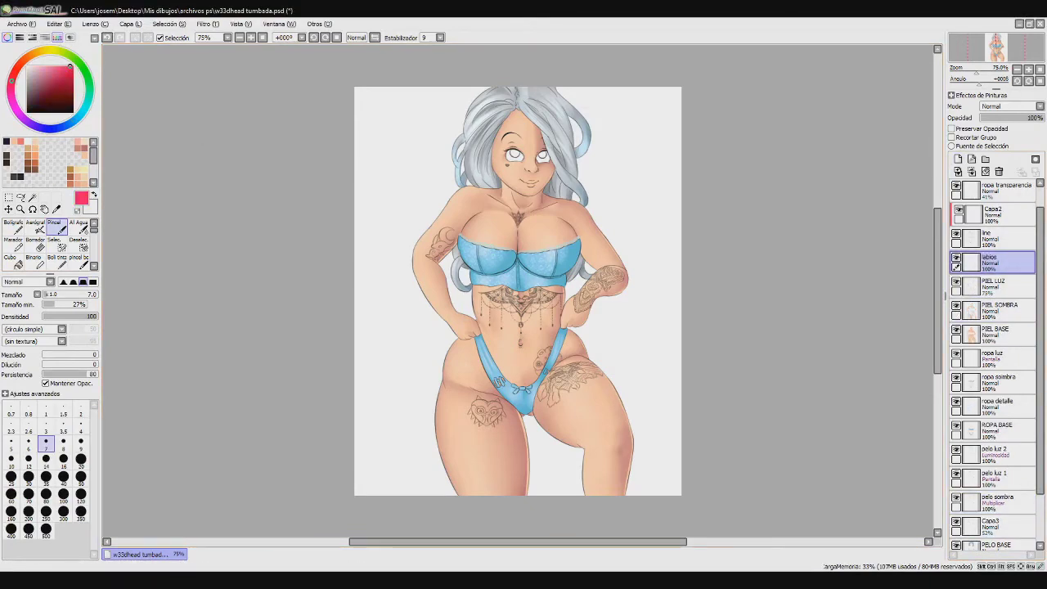
pyautogui.scroll(3, 518, 158)
pyautogui.moveTo(541, 239)
pyautogui.mouseDown()
pyautogui.moveTo(572, 238)
pyautogui.moveTo(554, 254)
pyautogui.moveTo(564, 247)
pyautogui.moveTo(541, 248)
pyautogui.moveTo(563, 252)
pyautogui.mouseUp()
pyautogui.hotkey('ctrl', 'z')
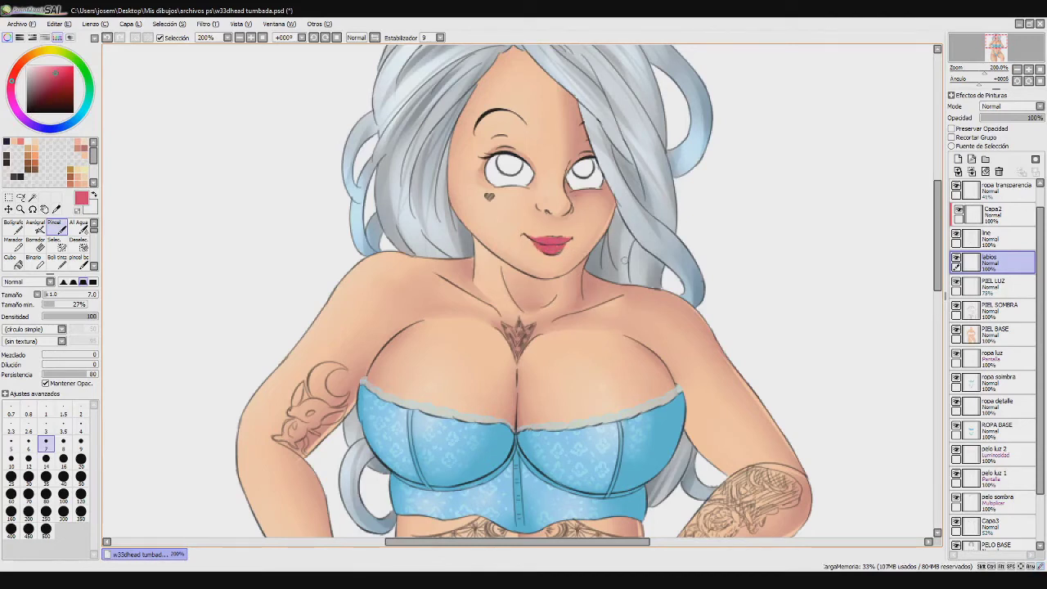
# Clean up the marks over the lips on Capa2 with the eraser
pyautogui.click(993, 214)
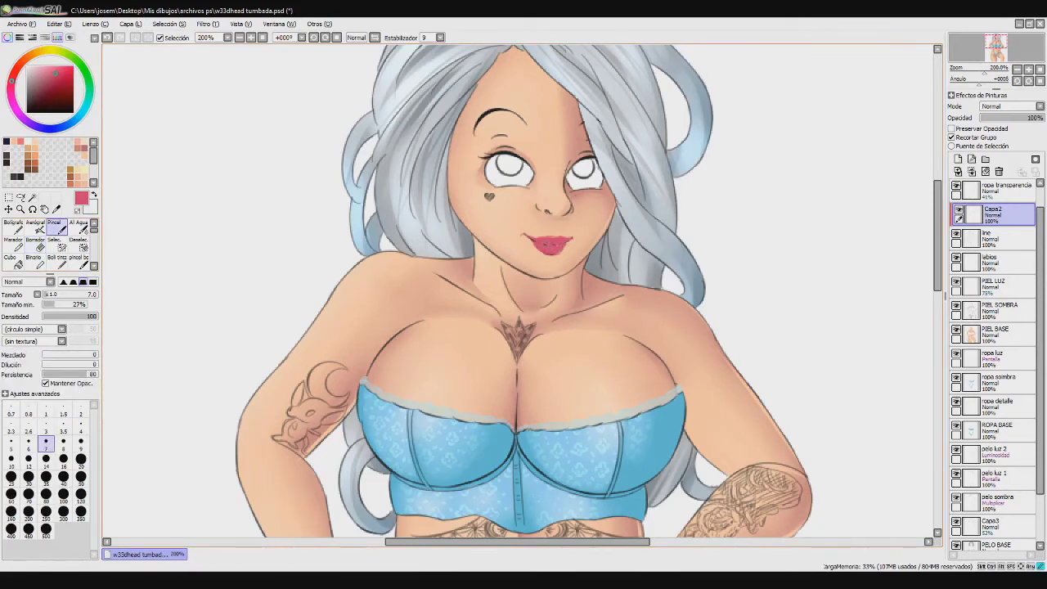
pyautogui.press('e')
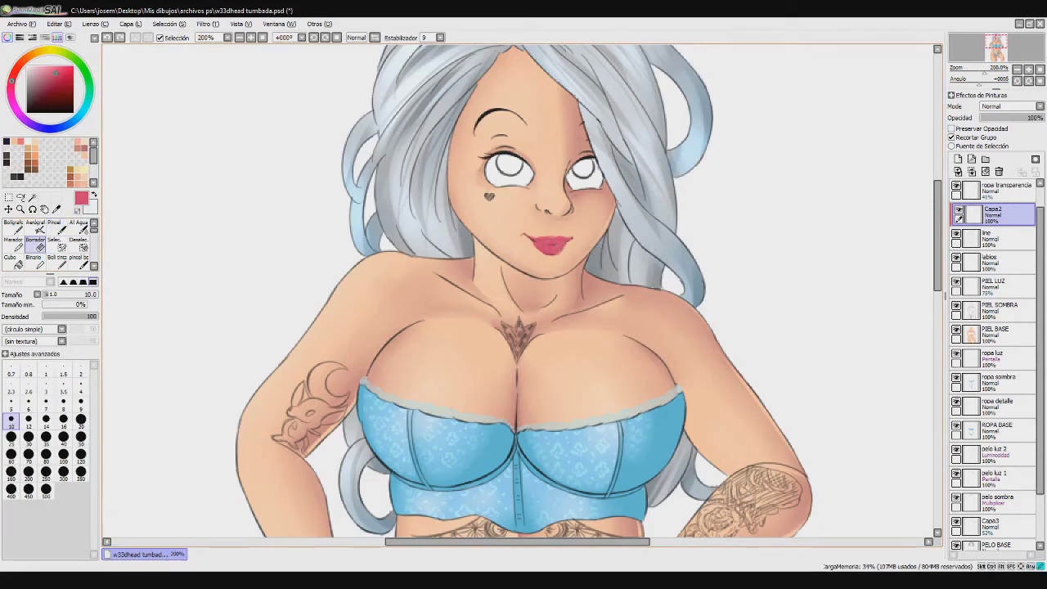
pyautogui.press('c')
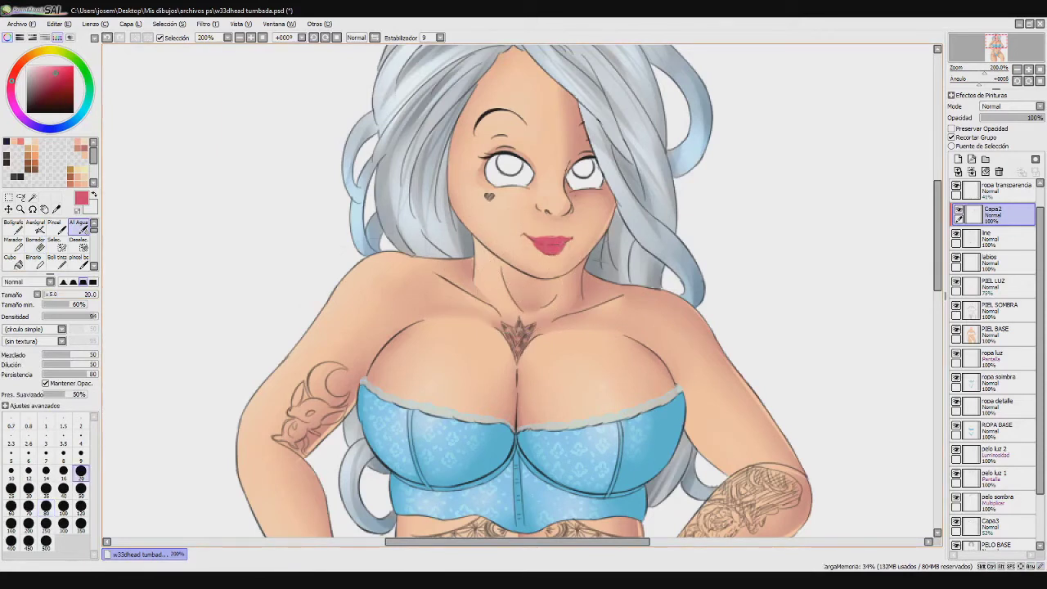
# Select a rectangle around the lips, choose a lighter pink, and add a new layer above labios
pyautogui.click(33, 198)
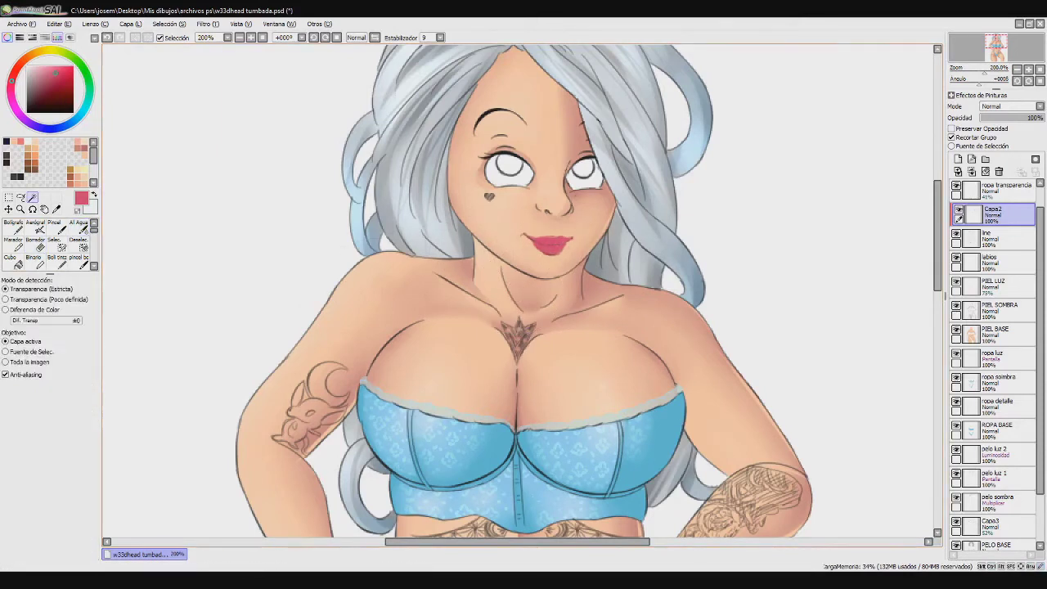
pyautogui.click(1006, 262)
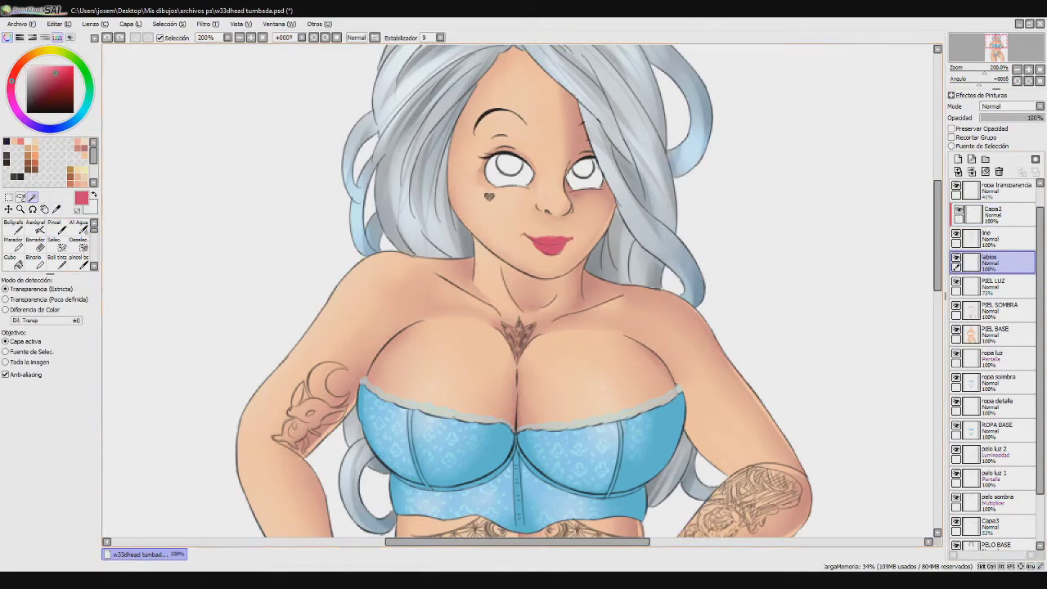
pyautogui.click(9, 198)
pyautogui.moveTo(513, 228); pyautogui.dragTo(579, 261)
pyautogui.press('c')
pyautogui.click(48, 71)
pyautogui.click(958, 160)
pyautogui.hotkey('ctrl', 'z')
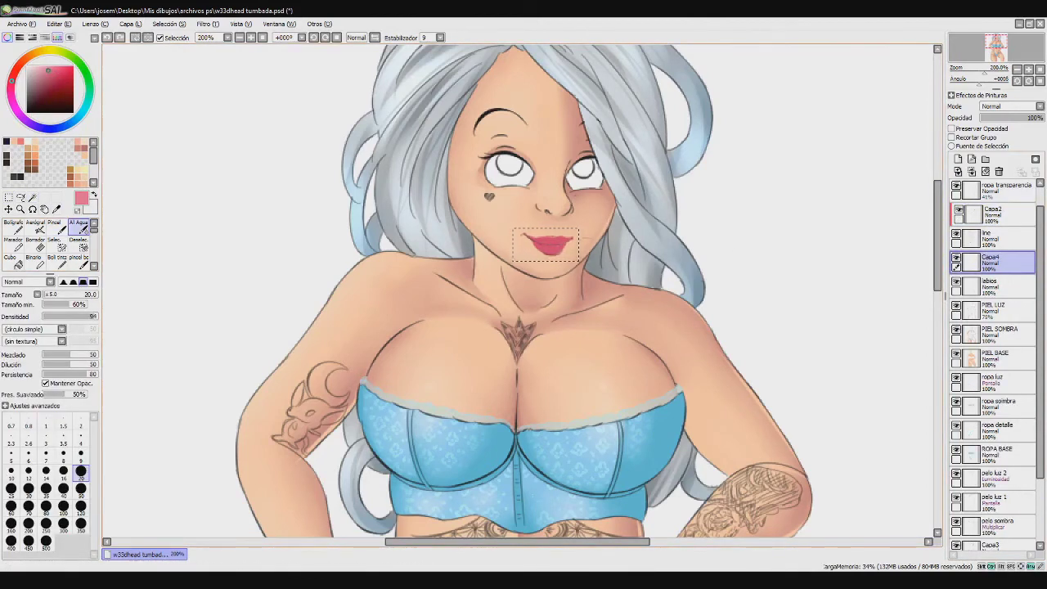
# Paint a lighter pink highlight on the lower lip with Pincel at size 7, and ready Al Agua at size 20
pyautogui.press('b')
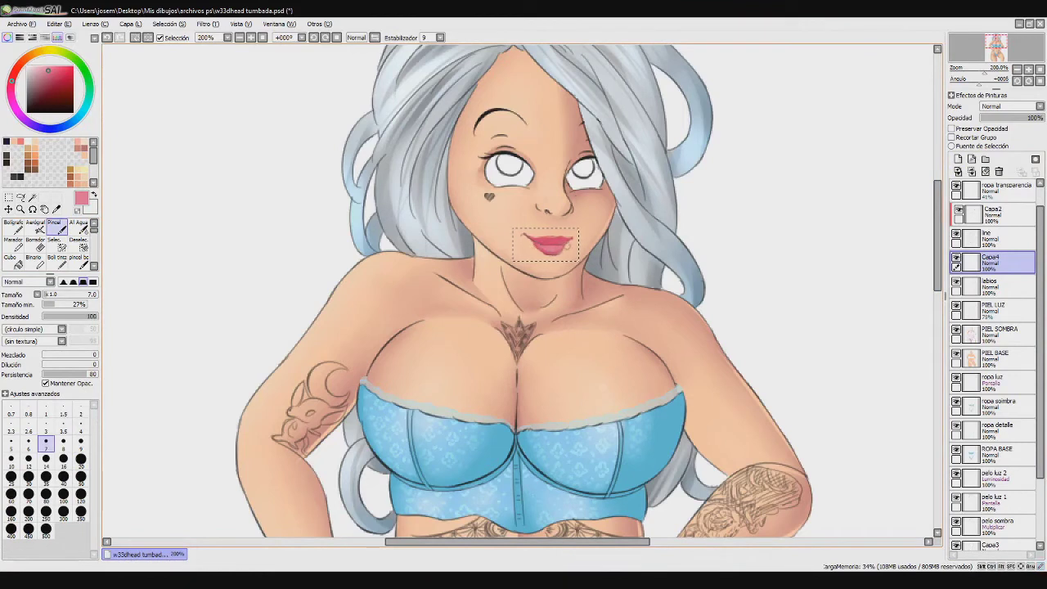
pyautogui.press('c')
pyautogui.click(36, 245)
pyautogui.click(80, 227)
pyautogui.click(81, 471)
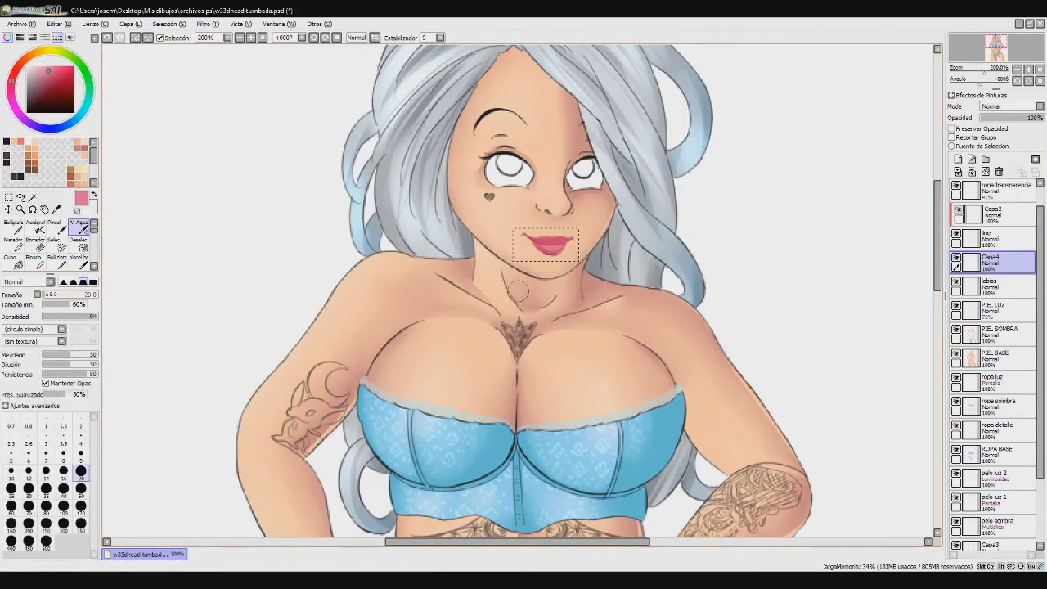
# Shade the upper lip with a darker red on a new Normal layer above the lip highlight, and clean it with the eraser
pyautogui.rightClick(563, 241)
pyautogui.click(58, 228)
pyautogui.hotkey('ctrl', 'z')
pyautogui.moveTo(561, 240); pyautogui.dragTo(572, 240)
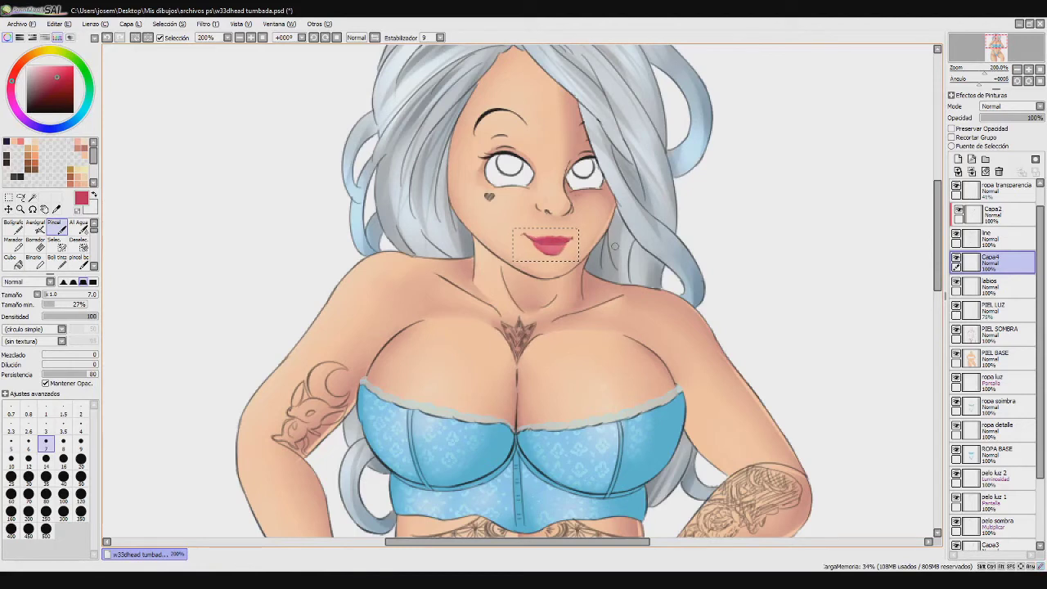
pyautogui.click(957, 160)
pyautogui.click(994, 286)
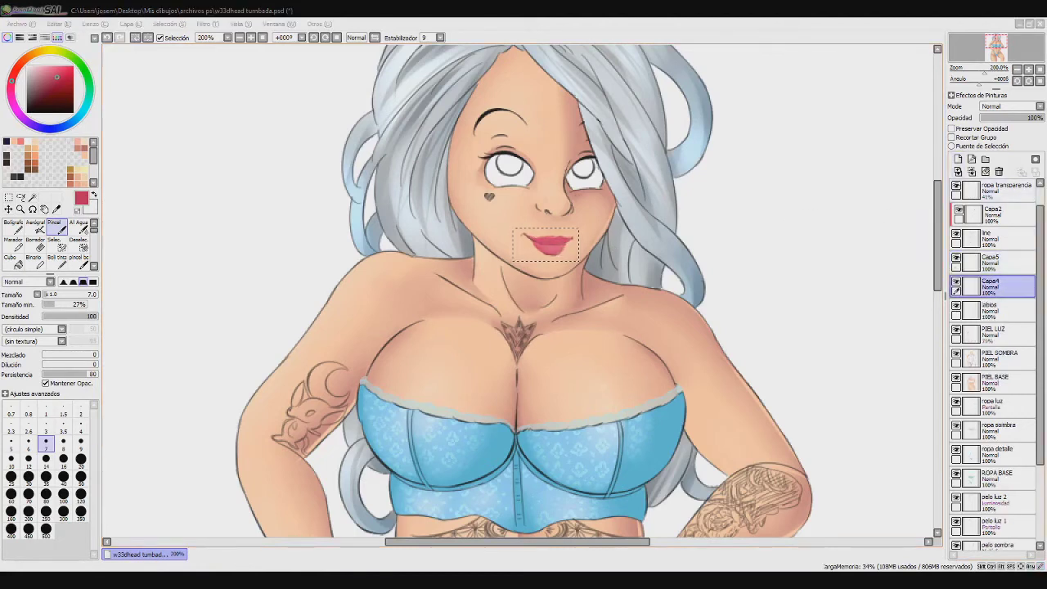
pyautogui.click(994, 262)
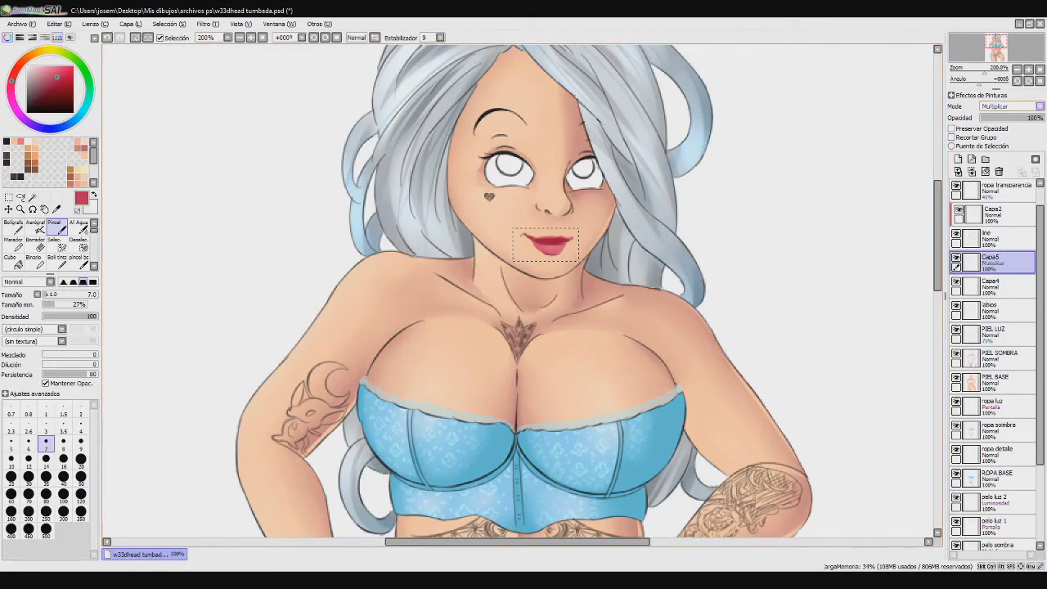
pyautogui.press('e')
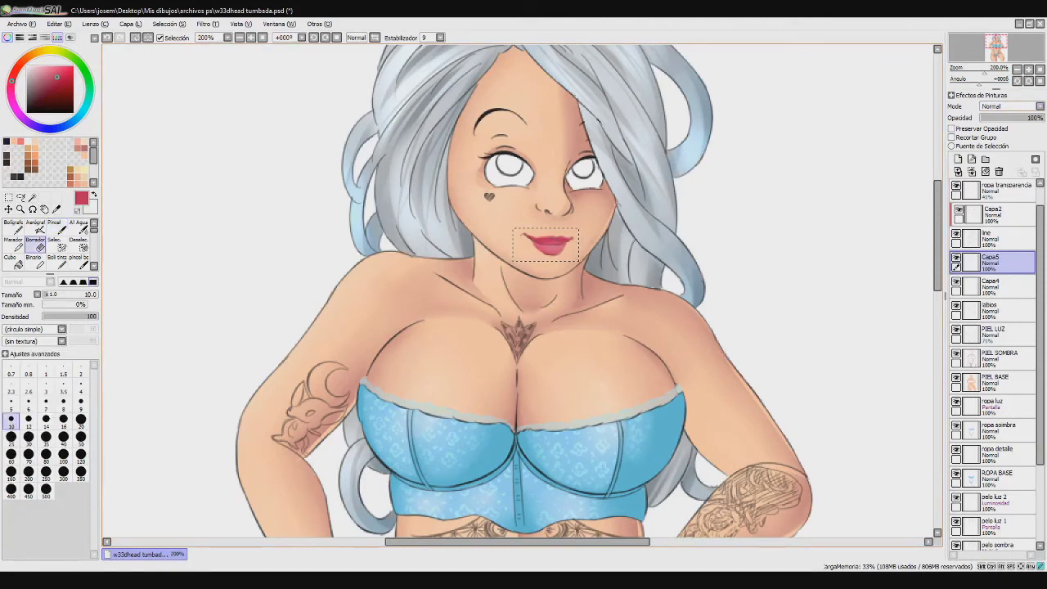
# Refine the light pink highlight on the lower lip on Capa4 with Pincel and tidy its edges with the eraser
pyautogui.click(994, 286)
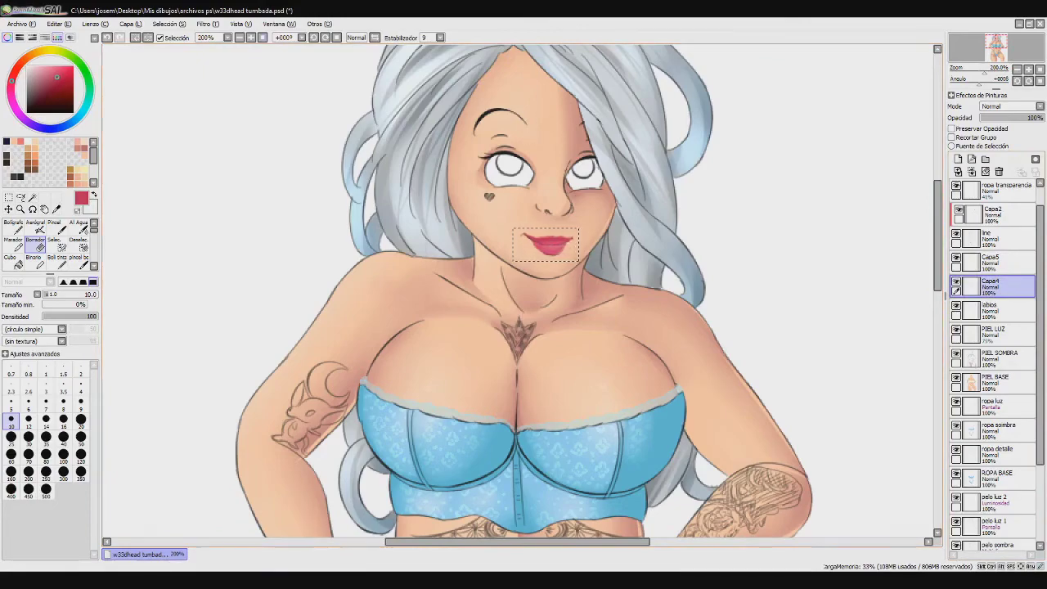
pyautogui.click(263, 38)
pyautogui.click(252, 37)
pyautogui.click(251, 37)
pyautogui.click(251, 37)
pyautogui.moveTo(938, 311); pyautogui.dragTo(938, 234)
pyautogui.press('b')
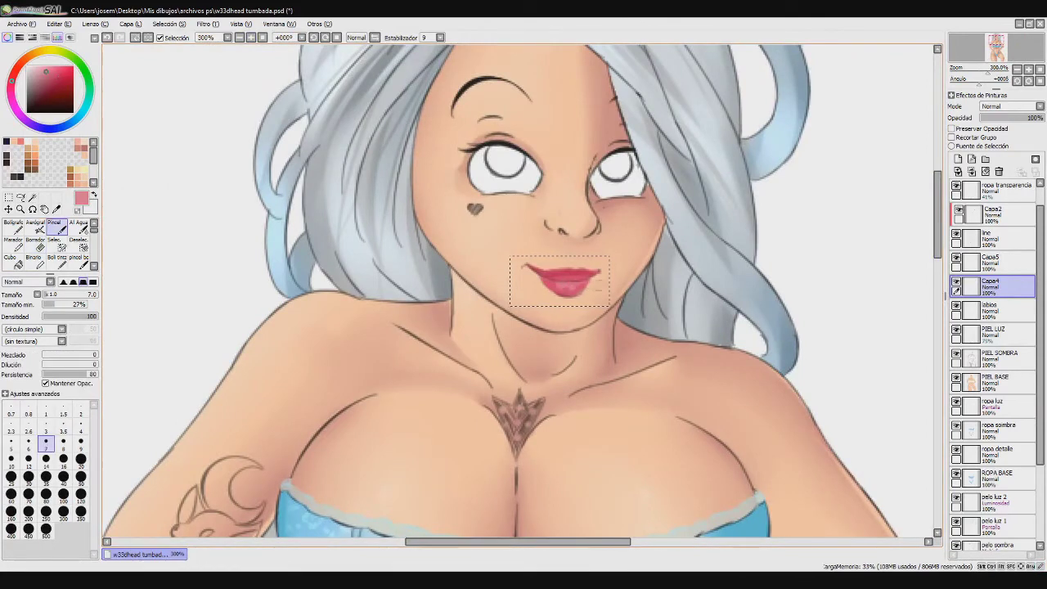
pyautogui.press('e')
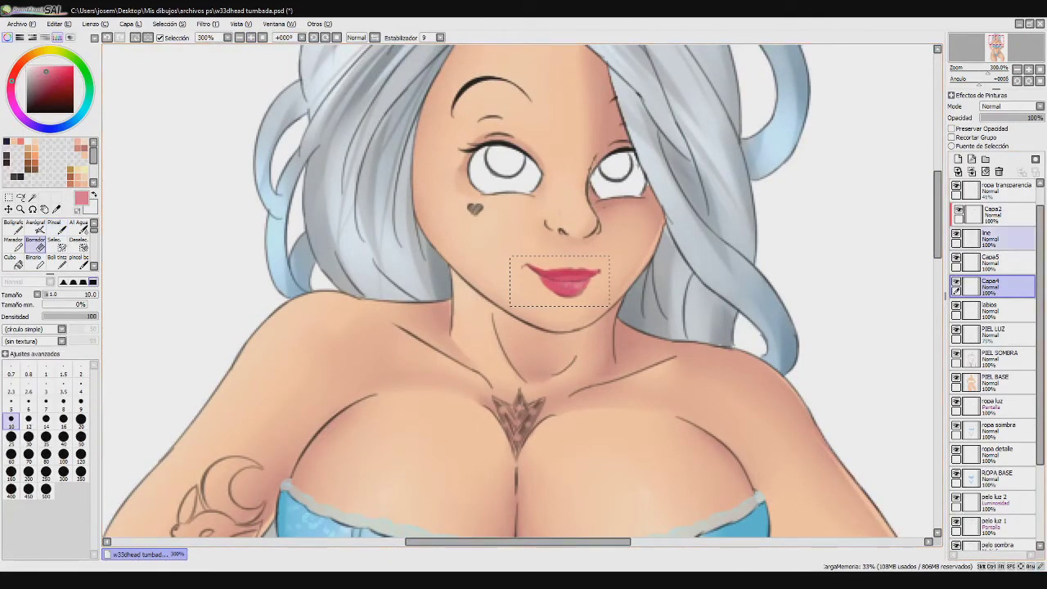
# Tidy the lines around the mouth on Capa2 with the eraser and clear the lip selection
pyautogui.click(994, 214)
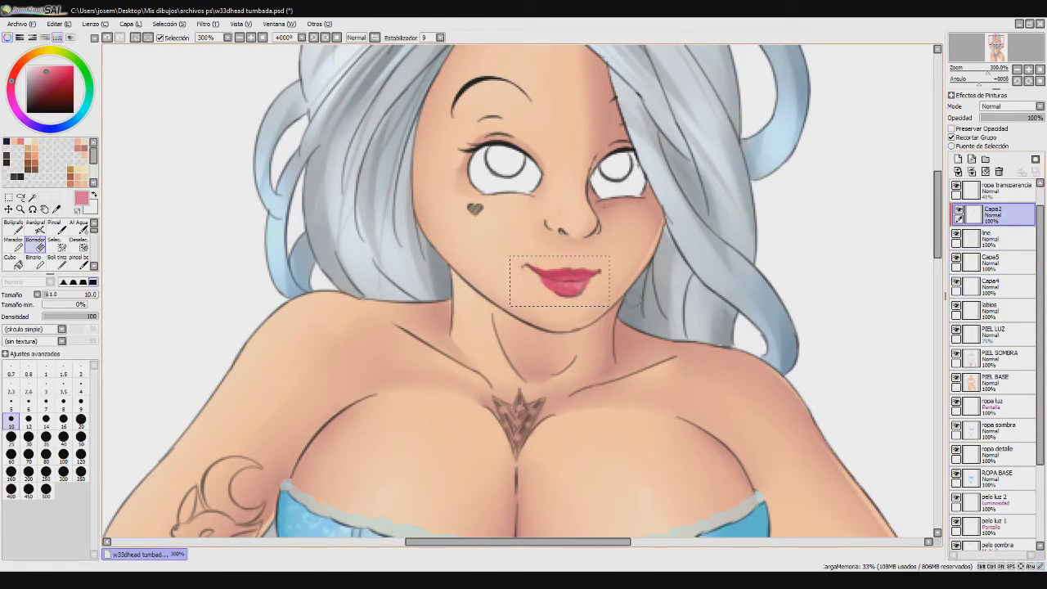
pyautogui.click(262, 38)
pyautogui.hotkey('ctrl', 'd')
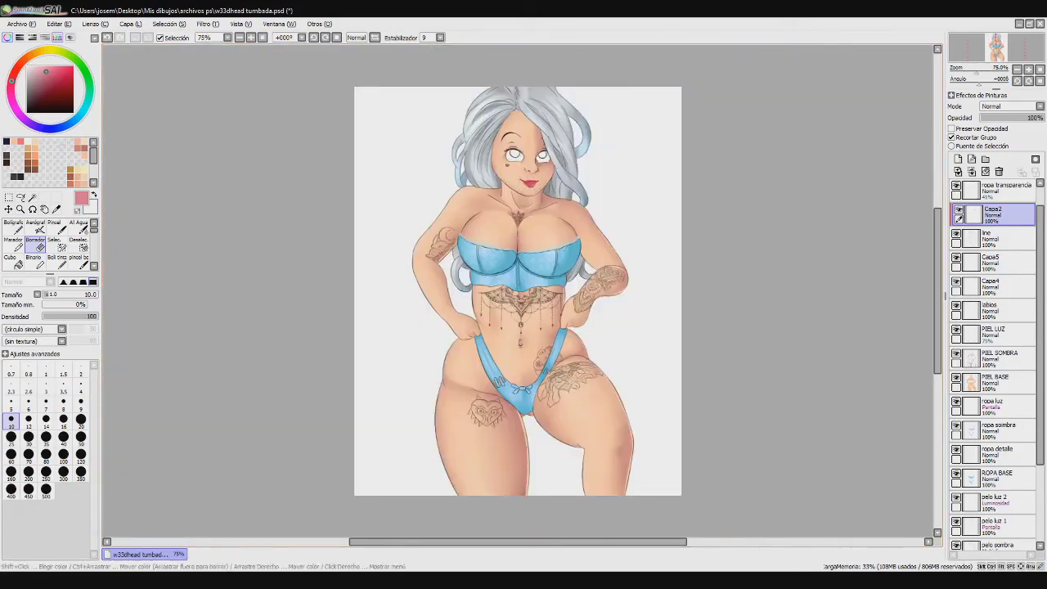
# Paint small near-white shines on the lips with Pincel at size 7 on a new layer above Capa5, cleaning them with the eraser
pyautogui.click(57, 229)
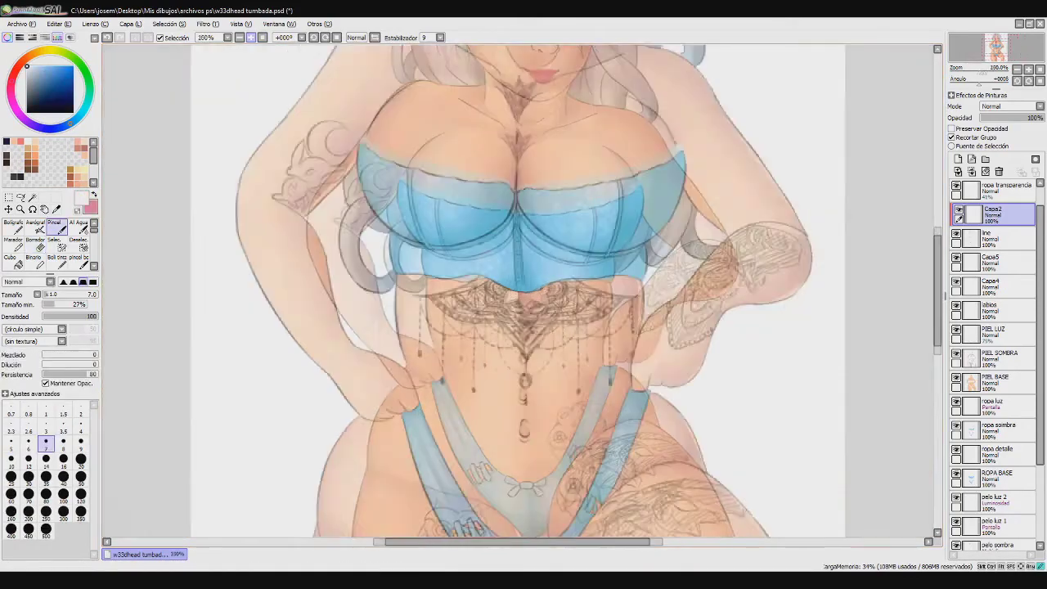
pyautogui.scroll(3, 522, 291)
pyautogui.click(992, 262)
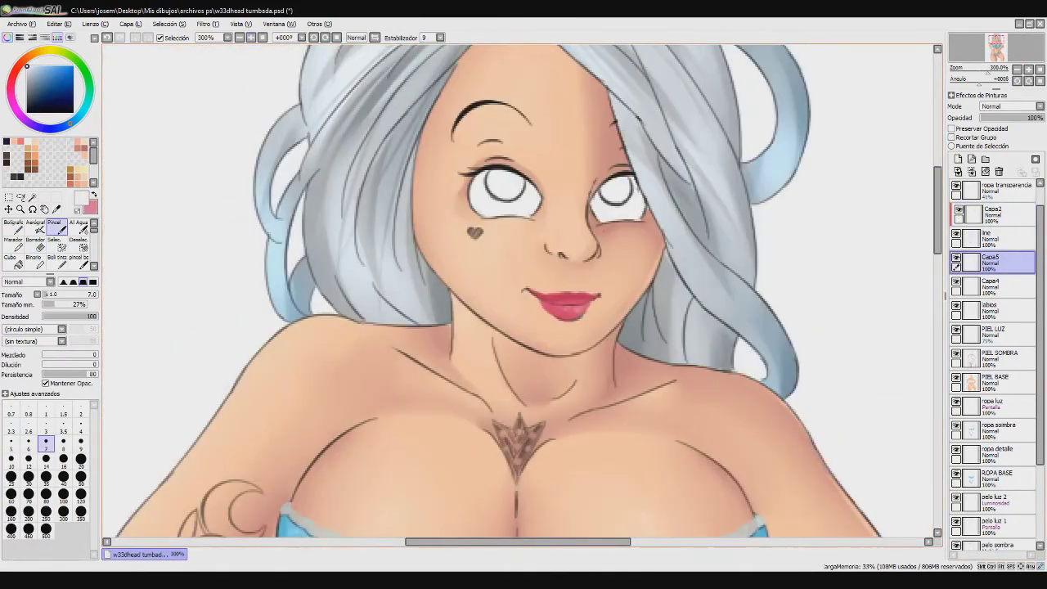
pyautogui.click(958, 159)
pyautogui.moveTo(572, 310); pyautogui.dragTo(577, 310)
pyautogui.hotkey('ctrl', 'z')
pyautogui.hotkey('ctrl', 'z')
pyautogui.press('e')
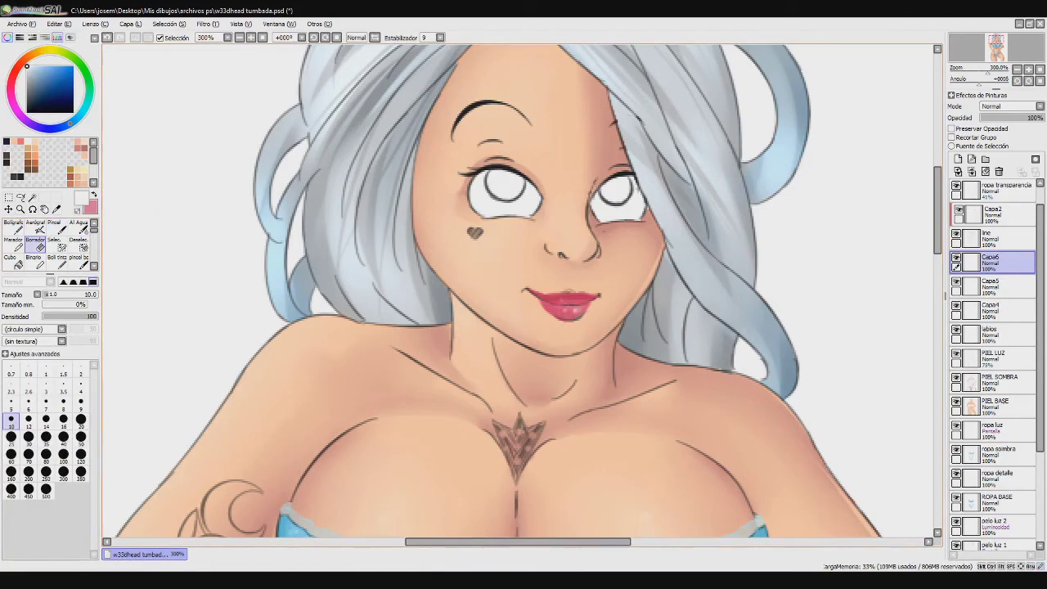
# Try other blending modes on the upper lip shadow layer Capa5
pyautogui.click(263, 38)
pyautogui.click(251, 37)
pyautogui.click(251, 37)
pyautogui.click(251, 38)
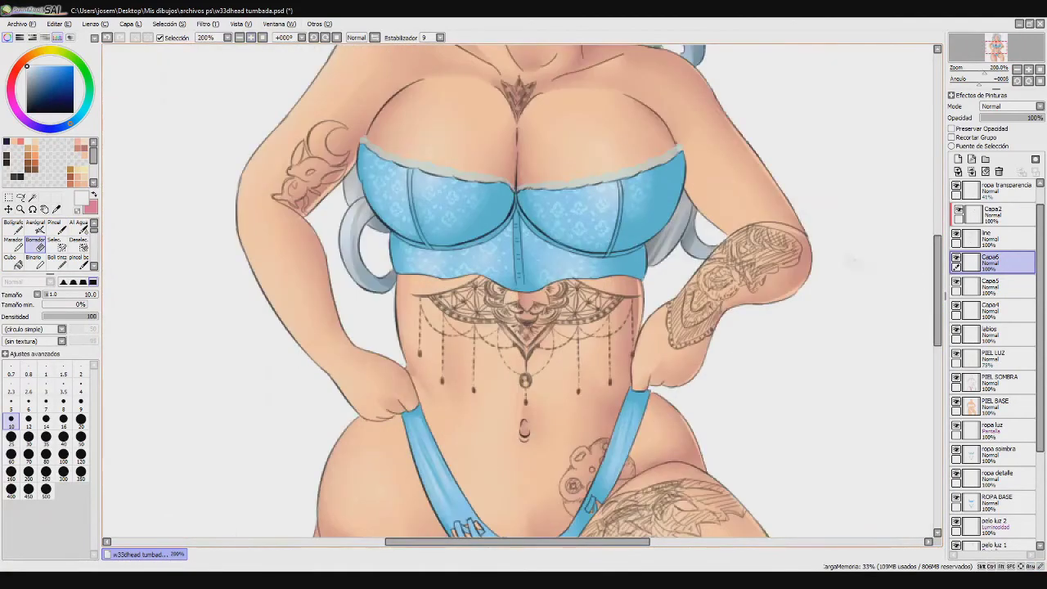
pyautogui.moveTo(937, 291); pyautogui.dragTo(937, 214)
pyautogui.click(1005, 286)
pyautogui.click(1011, 106)
pyautogui.click(996, 127)
pyautogui.click(1011, 107)
pyautogui.click(996, 117)
# Choose a deep red for Al Agua at size 20 and set the lip shadow layer Capa5 to Multiplicar at 65% opacity
pyautogui.click(12, 78)
pyautogui.click(69, 67)
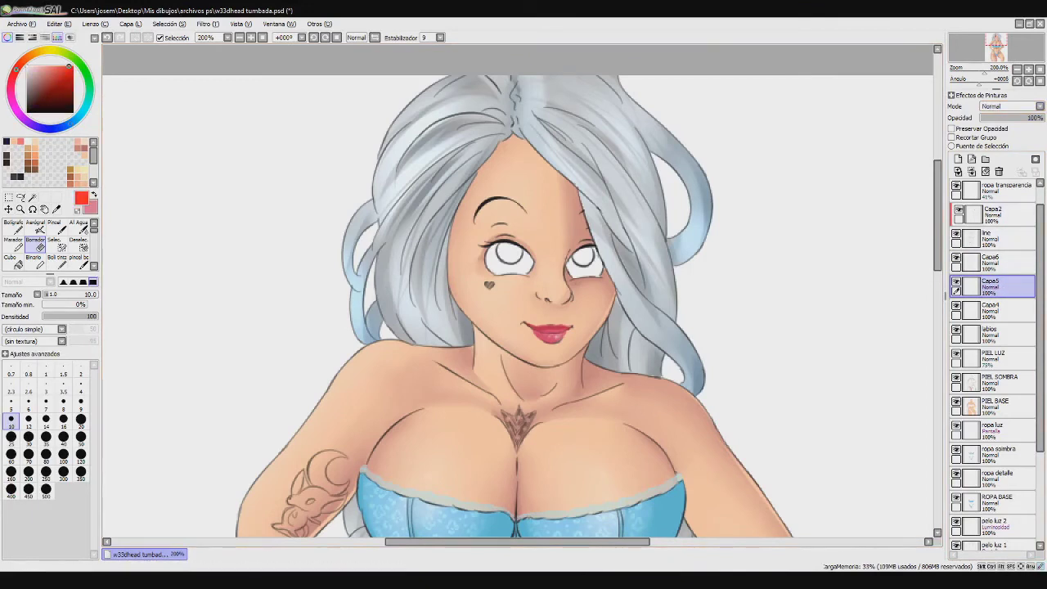
pyautogui.click(69, 77)
pyautogui.click(79, 228)
pyautogui.click(958, 158)
pyautogui.click(952, 137)
pyautogui.moveTo(534, 328); pyautogui.dragTo(552, 325)
pyautogui.hotkey('ctrl', 'z')
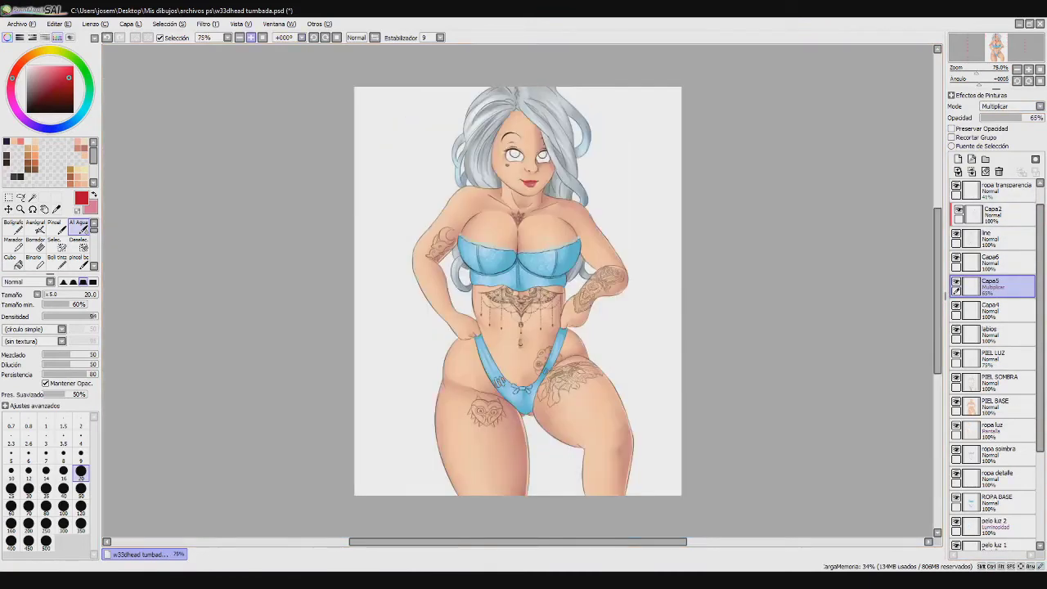
# Reduce Al Agua to size 10 and add deep red touches around the eye on Capa5, then check the whole figure
pyautogui.press('Home')
pyautogui.scroll(3, 518, 292)
pyautogui.press('[')
pyautogui.press('[')
pyautogui.press('[')
pyautogui.press('[')
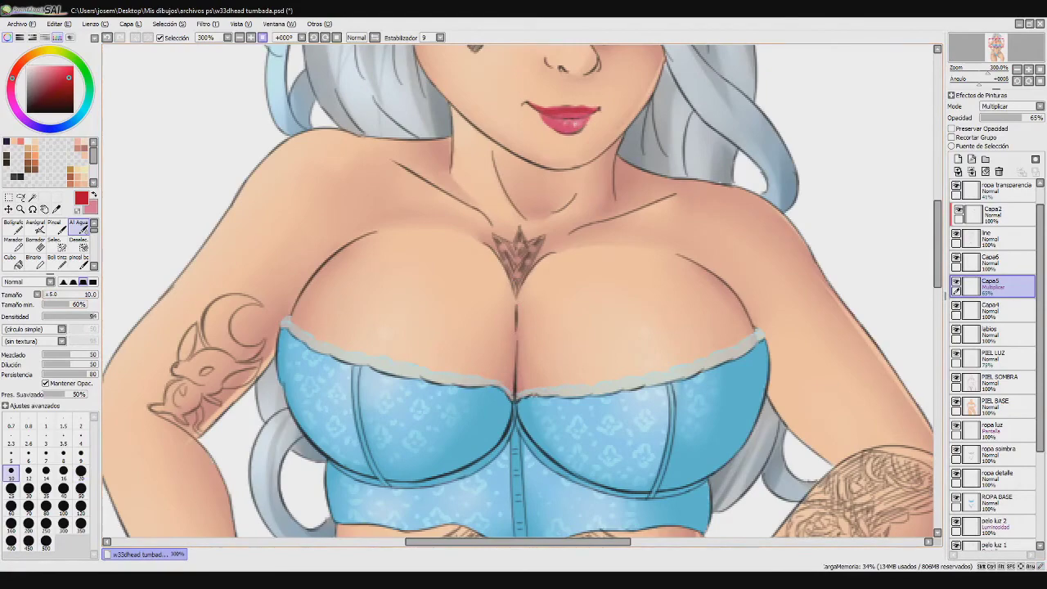
pyautogui.moveTo(937, 254); pyautogui.dragTo(937, 211)
pyautogui.moveTo(468, 231); pyautogui.dragTo(535, 235)
pyautogui.press('Home')
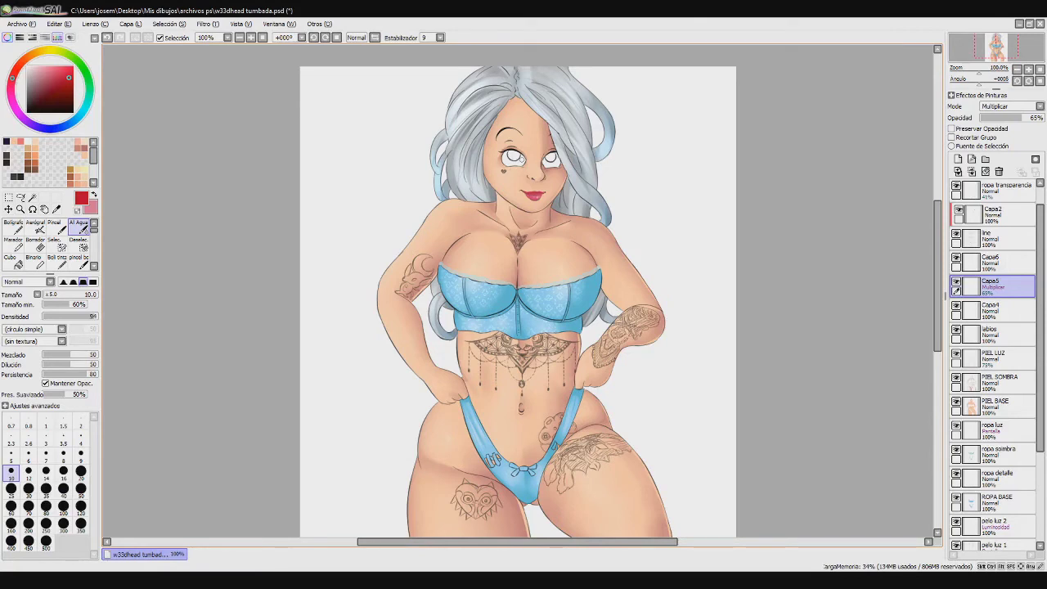
# Sample the corset's blue for Pincel and add a layer named ojos base directly below PELO BASE
pyautogui.rightClick(450, 296)
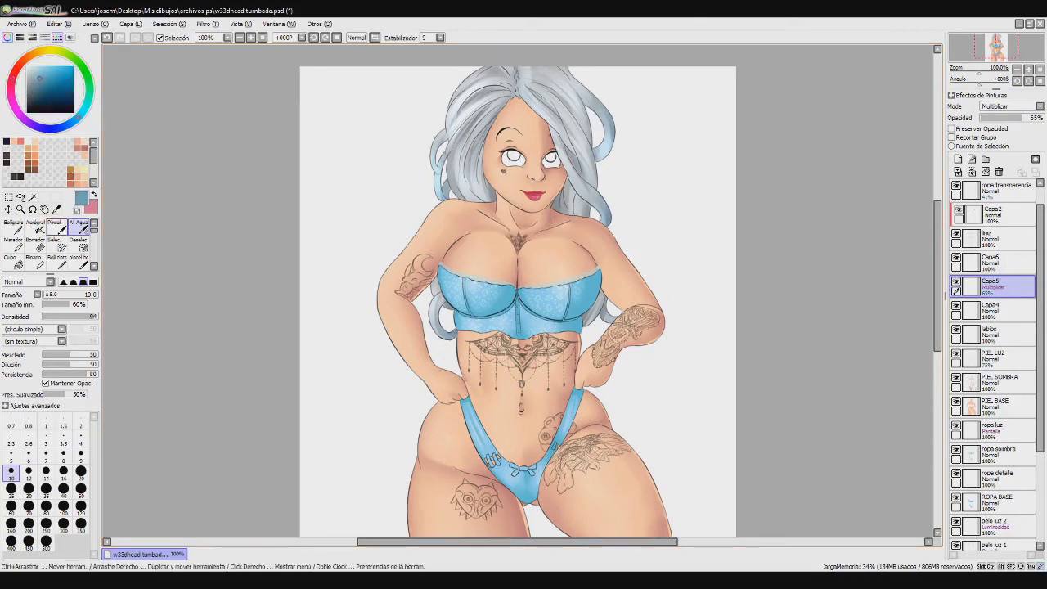
pyautogui.click(57, 229)
pyautogui.click(994, 310)
pyautogui.moveTo(1040, 344); pyautogui.dragTo(1041, 430)
pyautogui.click(1002, 502)
pyautogui.click(958, 160)
pyautogui.moveTo(1002, 503); pyautogui.dragTo(1002, 528)
pyautogui.write('ojos base')
pyautogui.press('Return')
# Fill both irises with the sampled blue on ojos base
pyautogui.scroll(4, 522, 291)
pyautogui.moveTo(501, 50); pyautogui.dragTo(515, 523)
pyautogui.moveTo(480, 226)
pyautogui.mouseDown()
pyautogui.moveTo(514, 257)
pyautogui.moveTo(521, 234)
pyautogui.mouseUp()
pyautogui.moveTo(640, 242)
pyautogui.mouseDown()
pyautogui.moveTo(644, 258)
pyautogui.moveTo(663, 249)
pyautogui.moveTo(653, 237)
pyautogui.mouseUp()
# Paint dark blue pupils in both eyes on a new layer above ojos base, undoing the faulty strokes
pyautogui.click(28, 94)
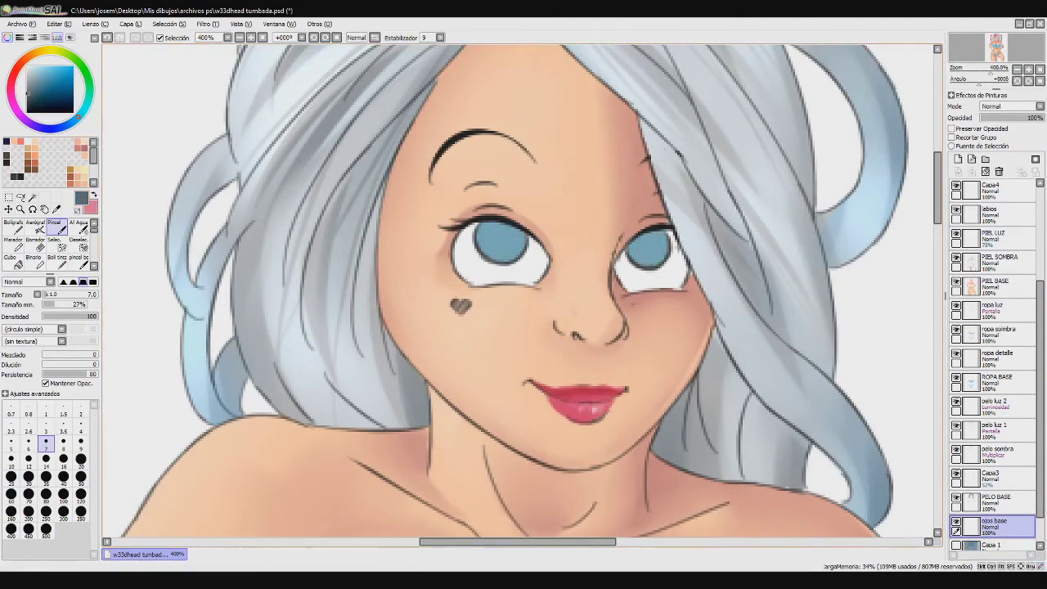
pyautogui.click(958, 159)
pyautogui.moveTo(495, 230)
pyautogui.mouseDown()
pyautogui.moveTo(509, 240)
pyautogui.moveTo(496, 242)
pyautogui.mouseUp()
pyautogui.hotkey('ctrl', 'z')
pyautogui.click(41, 92)
pyautogui.hotkey('ctrl', 'z')
pyautogui.moveTo(645, 237)
pyautogui.mouseDown()
pyautogui.moveTo(656, 247)
pyautogui.moveTo(643, 244)
pyautogui.mouseUp()
pyautogui.hotkey('ctrl', 'z')
pyautogui.hotkey('ctrl', 'z')
# Add another layer above the pupils, select both irises from ojos base with the magic wand, and ready Pincel on the new layer
pyautogui.click(78, 228)
pyautogui.click(958, 160)
pyautogui.moveTo(492, 229); pyautogui.dragTo(512, 235)
pyautogui.hotkey('ctrl', 'z')
pyautogui.click(32, 198)
pyautogui.scroll(-1, 995, 491)
pyautogui.click(995, 540)
pyautogui.click(500, 245)
pyautogui.click(648, 248)
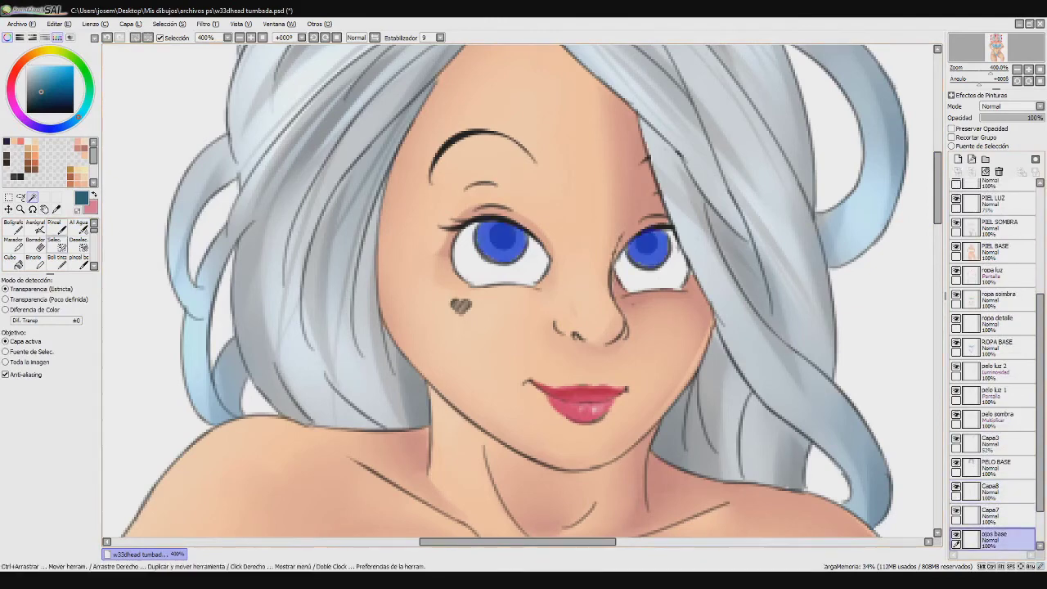
pyautogui.click(57, 228)
pyautogui.click(994, 491)
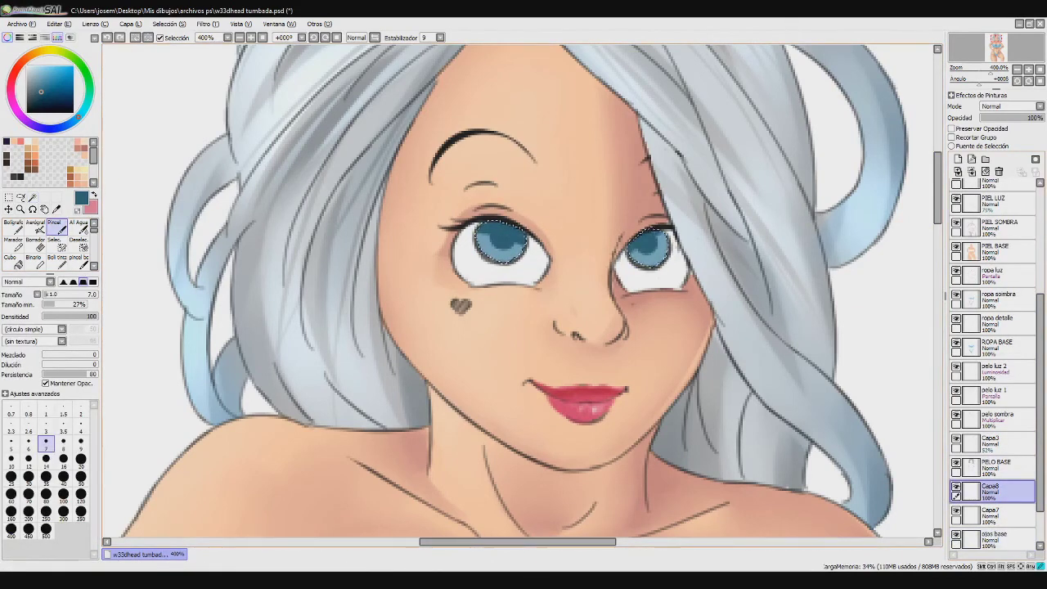
# Blend the iris shading with Al Agua, and paint softened light-blue reflections low in both irises on a new layer
pyautogui.press('c')
pyautogui.moveTo(486, 228); pyautogui.dragTo(481, 246)
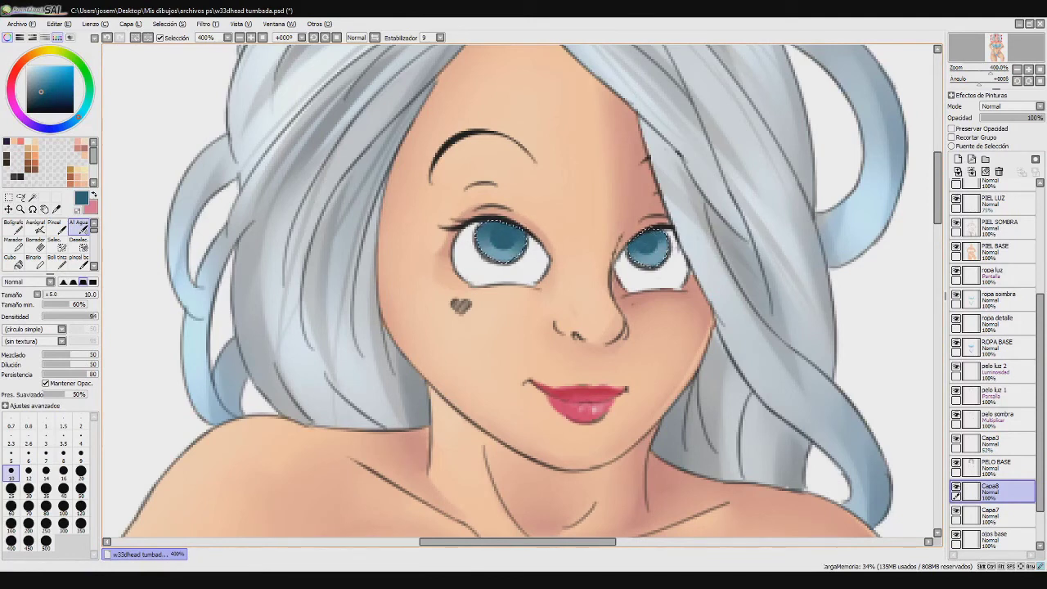
pyautogui.rightClick(852, 233)
pyautogui.rightClick(852, 238)
pyautogui.press('b')
pyautogui.click(958, 158)
pyautogui.moveTo(496, 252); pyautogui.dragTo(518, 249)
pyautogui.hotkey('ctrl', 'z')
pyautogui.press('c')
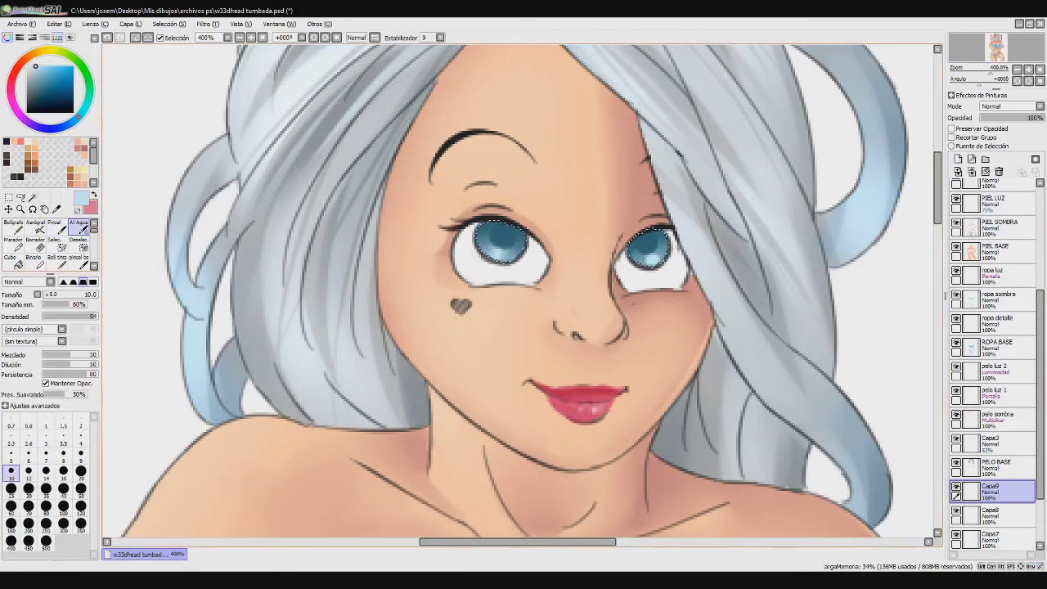
# Paint a small light-blue highlight on each pupil with Pincel, soften them with Al Agua, and clear the iris selection
pyautogui.press('b')
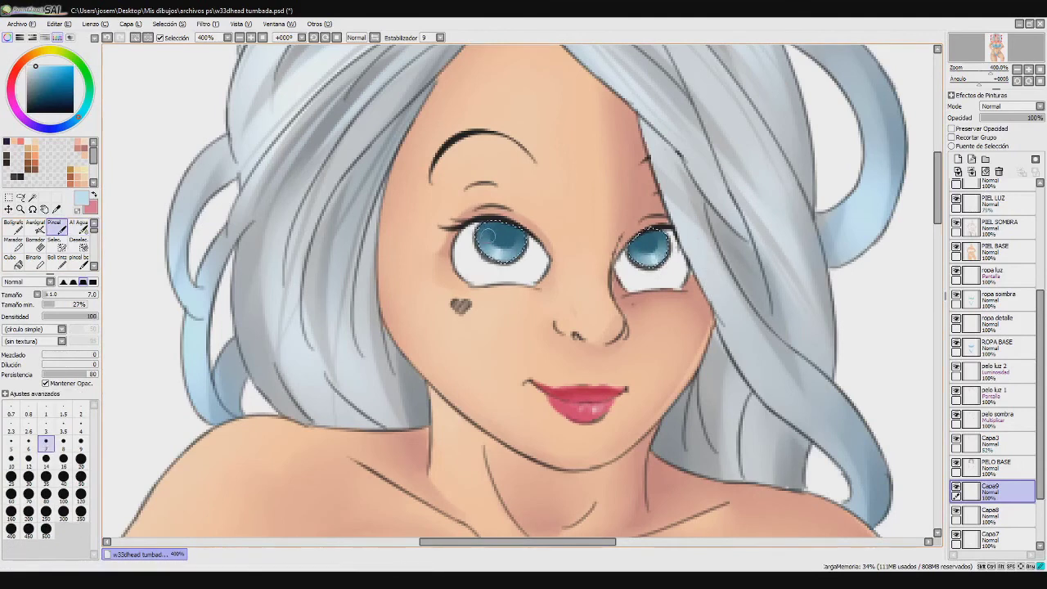
pyautogui.hotkey('ctrl', 'z')
pyautogui.click(490, 234)
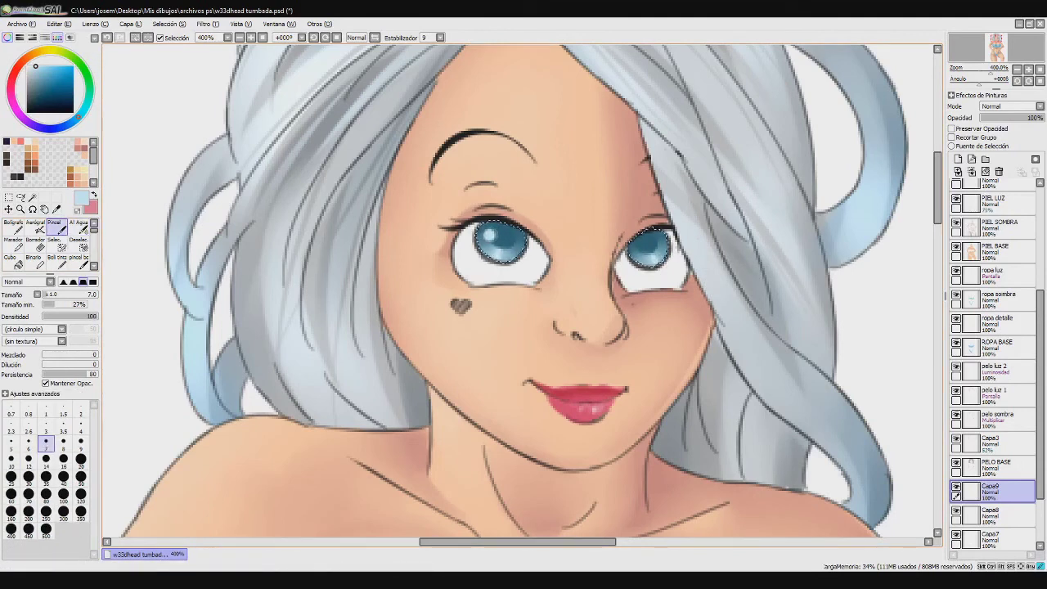
pyautogui.hotkey('ctrl', 'z')
pyautogui.click(639, 248)
pyautogui.press('c')
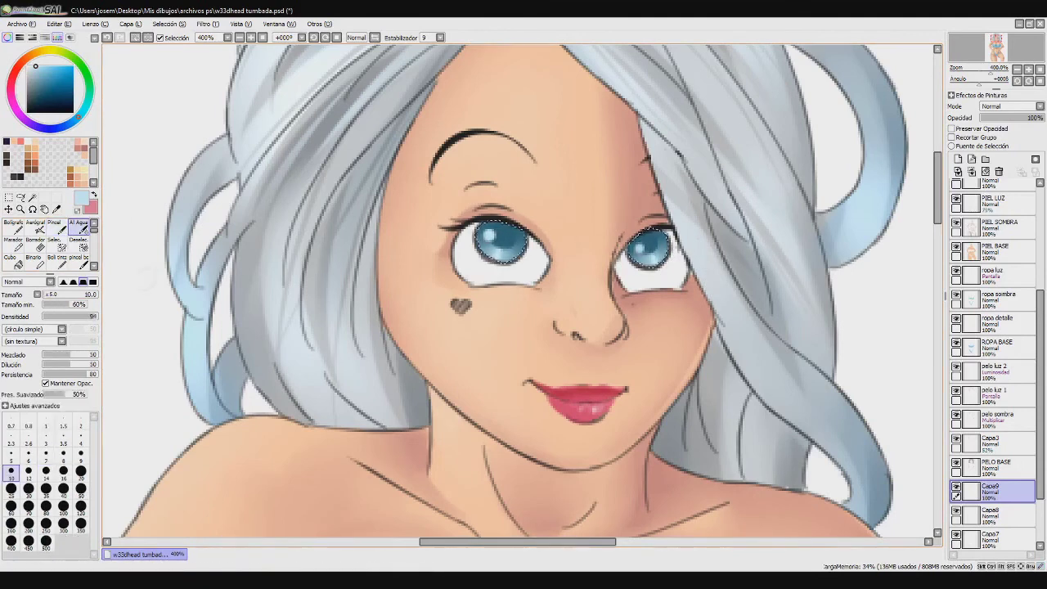
pyautogui.hotkey('ctrl', 'z')
pyautogui.moveTo(488, 232); pyautogui.dragTo(493, 244)
pyautogui.press('e')
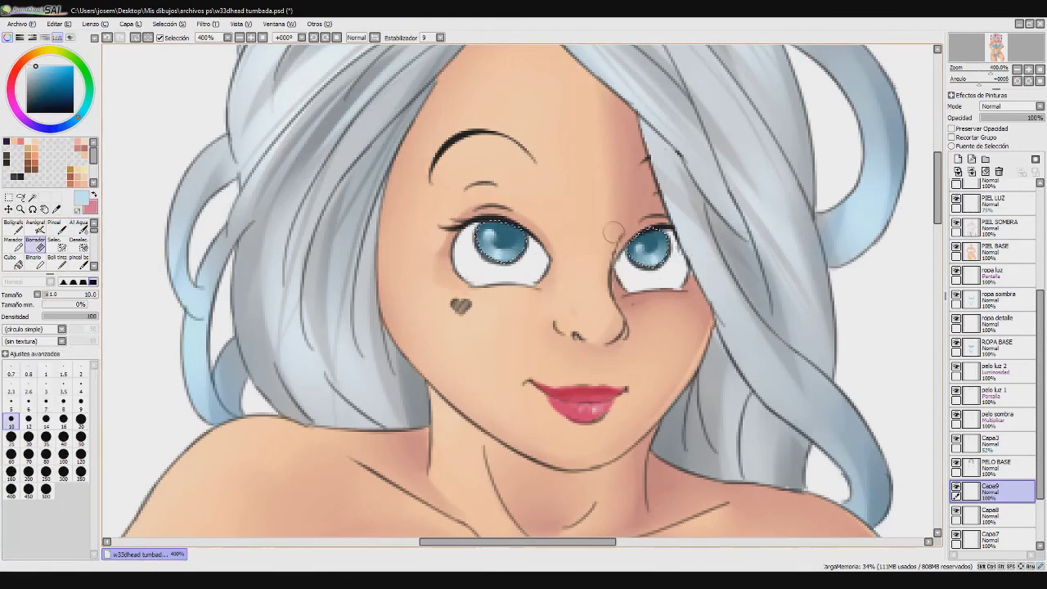
pyautogui.press('v')
pyautogui.click(263, 38)
pyautogui.hotkey('ctrl', 'd')
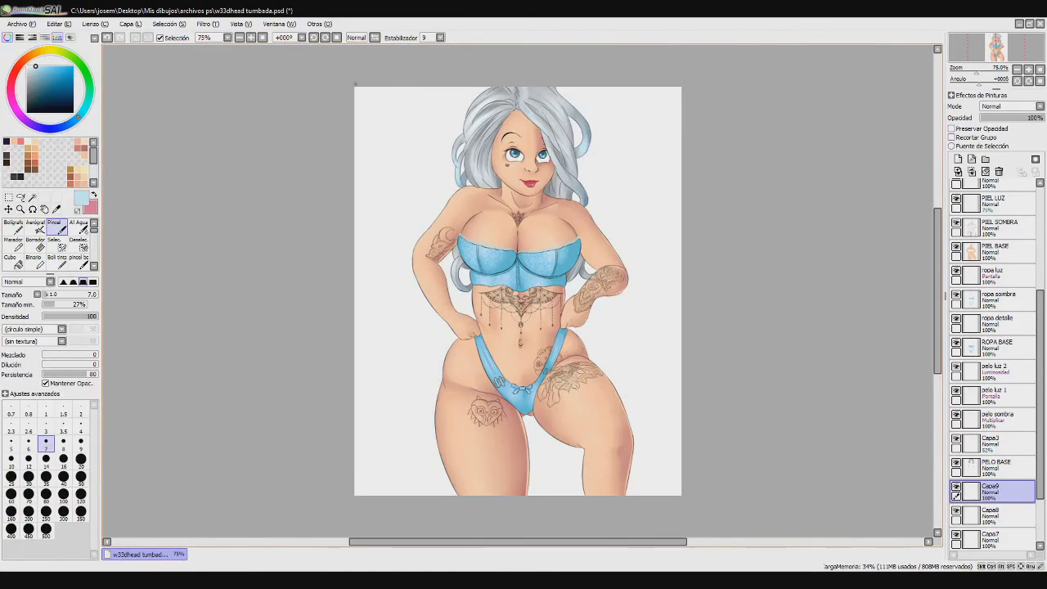
# Choose bright pinkish red as the Pincel colour and rotate the canvas view to 45°
pyautogui.moveTo(1040, 335); pyautogui.dragTo(1040, 256)
pyautogui.click(251, 37)
pyautogui.click(251, 38)
pyautogui.click(251, 38)
pyautogui.moveTo(937, 294); pyautogui.dragTo(937, 233)
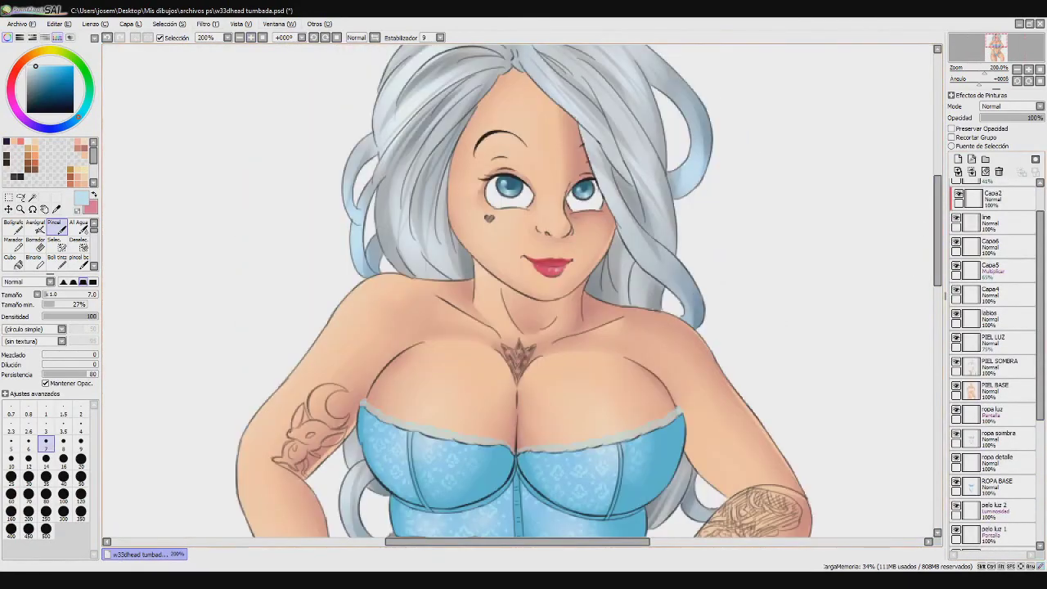
pyautogui.click(94, 194)
pyautogui.click(73, 66)
pyautogui.click(325, 38)
pyautogui.click(324, 37)
pyautogui.click(324, 38)
pyautogui.moveTo(271, 161); pyautogui.dragTo(271, 152)
pyautogui.hotkey('ctrl', 'z')
pyautogui.moveTo(265, 167)
pyautogui.mouseDown()
pyautogui.moveTo(269, 153)
pyautogui.moveTo(271, 175)
pyautogui.moveTo(295, 180)
pyautogui.mouseUp()
pyautogui.hotkey('ctrl', 'z')
pyautogui.hotkey('ctrl', 'z')
pyautogui.click(1002, 295)
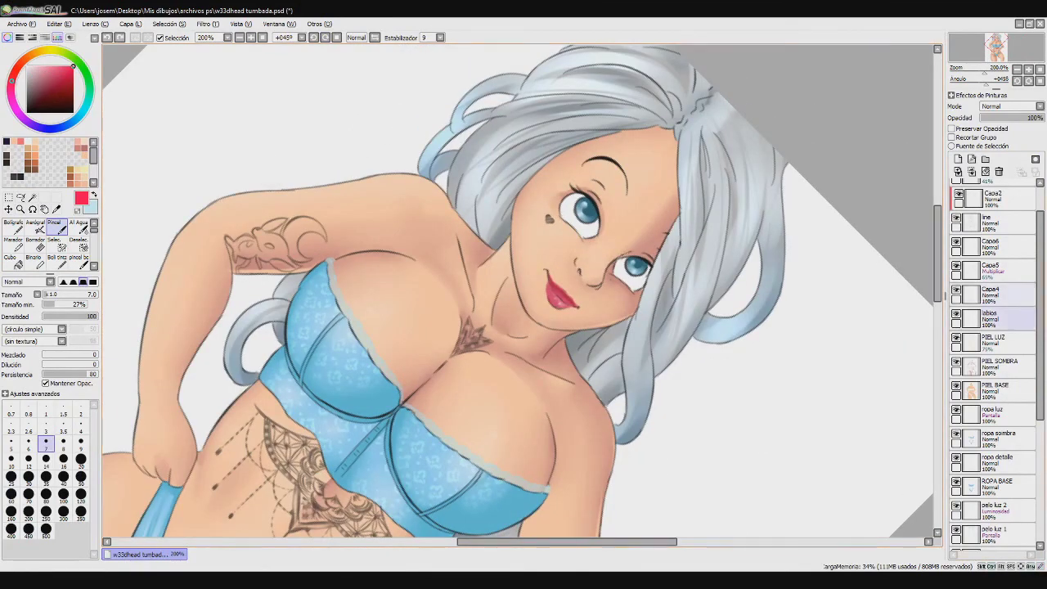
pyautogui.hotkey('ctrl', 'z')
# Add a new layer above the tattoo line layer and handwrite the artist's signature in red along the outer upper arm
pyautogui.moveTo(1040, 270); pyautogui.dragTo(1040, 234)
pyautogui.click(1002, 191)
pyautogui.click(958, 159)
pyautogui.moveTo(285, 154); pyautogui.dragTo(282, 170)
pyautogui.moveTo(283, 170)
pyautogui.mouseDown()
pyautogui.moveTo(279, 182)
pyautogui.moveTo(313, 180)
pyautogui.mouseUp()
pyautogui.hotkey('ctrl', 'z')
pyautogui.hotkey('ctrl', 'z')
pyautogui.moveTo(304, 174); pyautogui.dragTo(340, 175)
pyautogui.moveTo(342, 165); pyautogui.dragTo(353, 173)
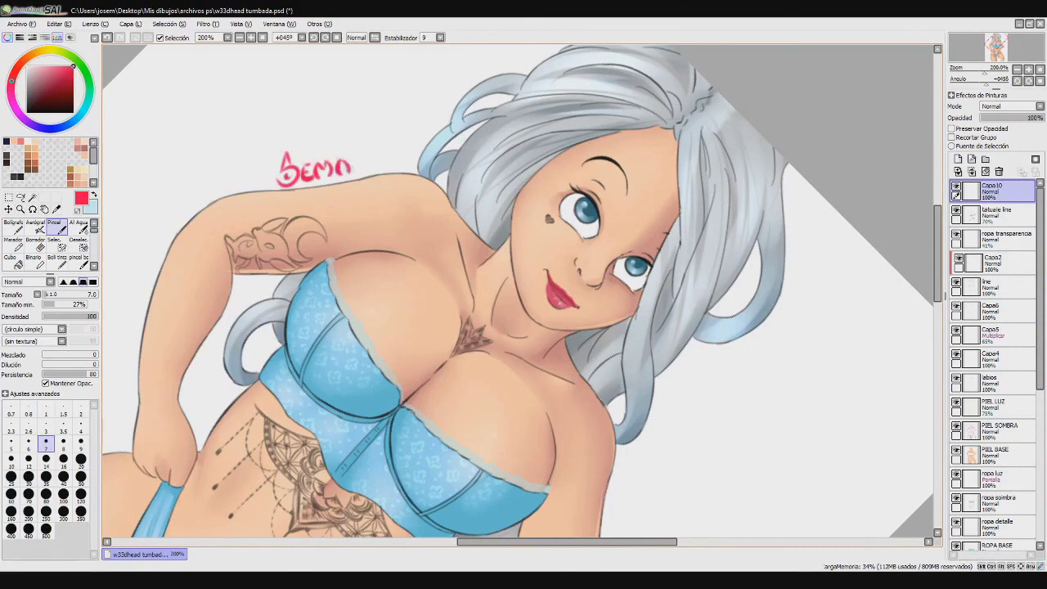
# Return the canvas to an upright full view and save the drawing to its existing PSD file
pyautogui.hotkey('ctrl', 't')
pyautogui.press('Return')
pyautogui.press('Home')
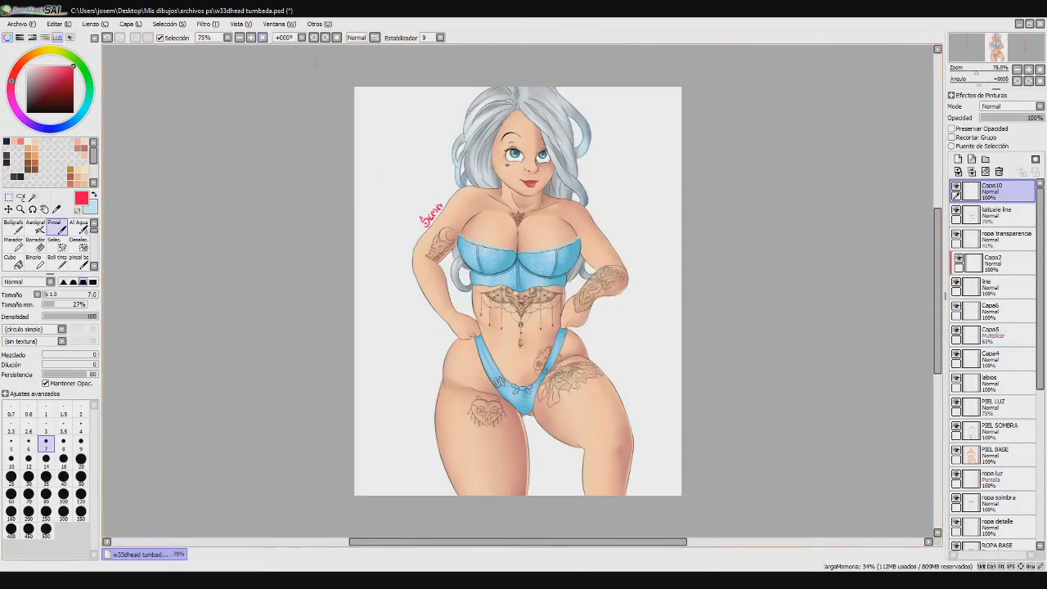
pyautogui.hotkey('ctrl', 's')
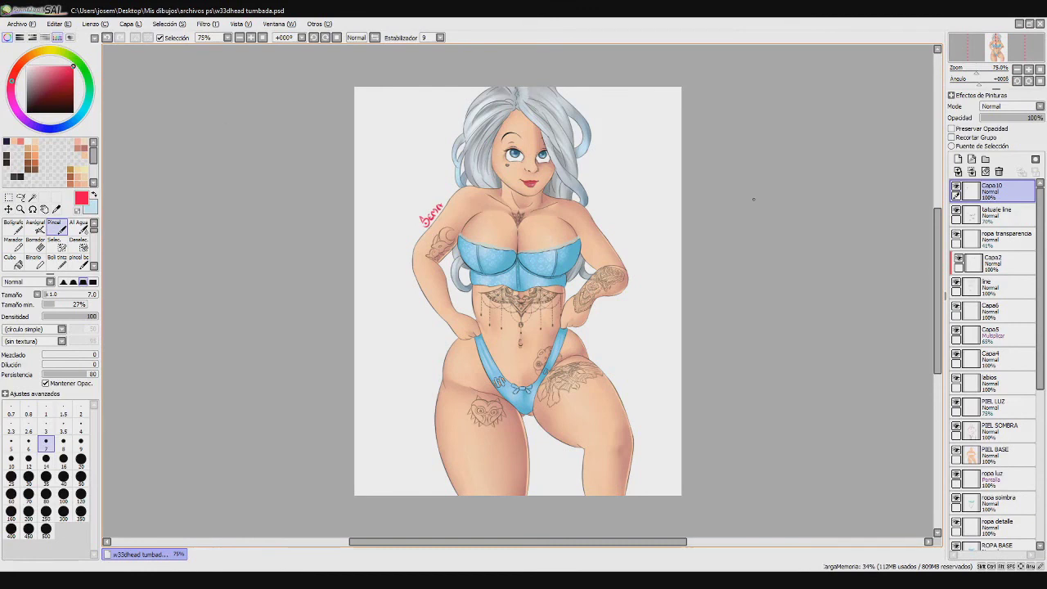